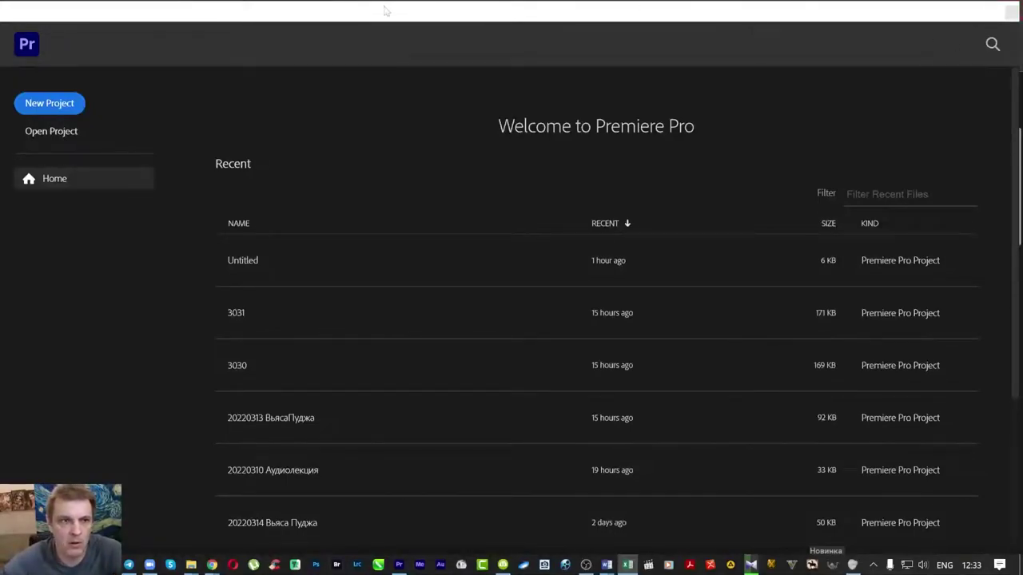
Step: Start a new project and review its Scratch Disks and Ingest Settings tabs
{"action": "left_click_drag", "start_coordinate": [387, 11], "coordinate": [404, 62]}
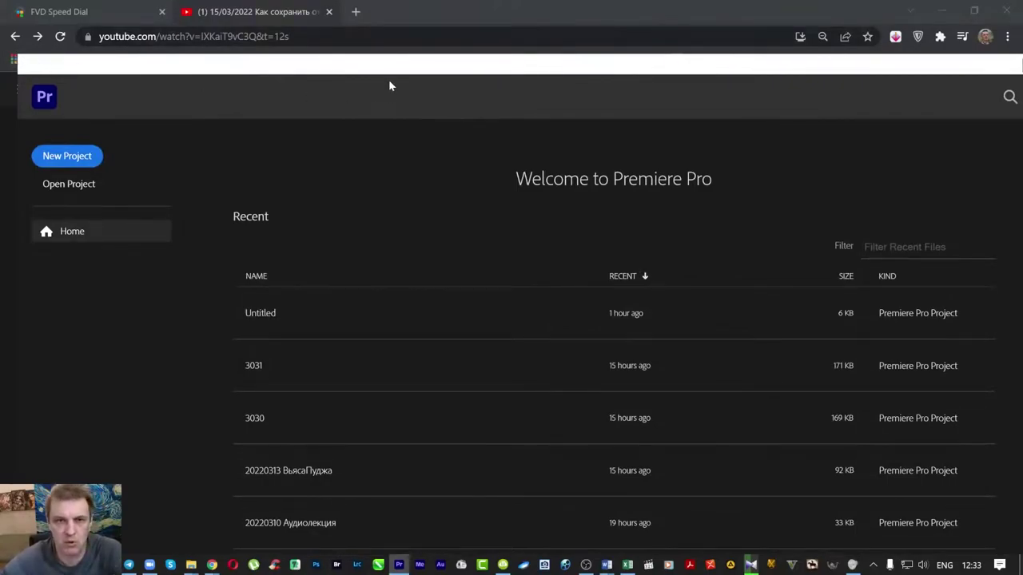
{"action": "mouse_move", "coordinate": [388, 76]}
{"action": "left_mouse_down"}
{"action": "mouse_move", "coordinate": [381, 11]}
{"action": "mouse_move", "coordinate": [373, 25]}
{"action": "left_mouse_up"}
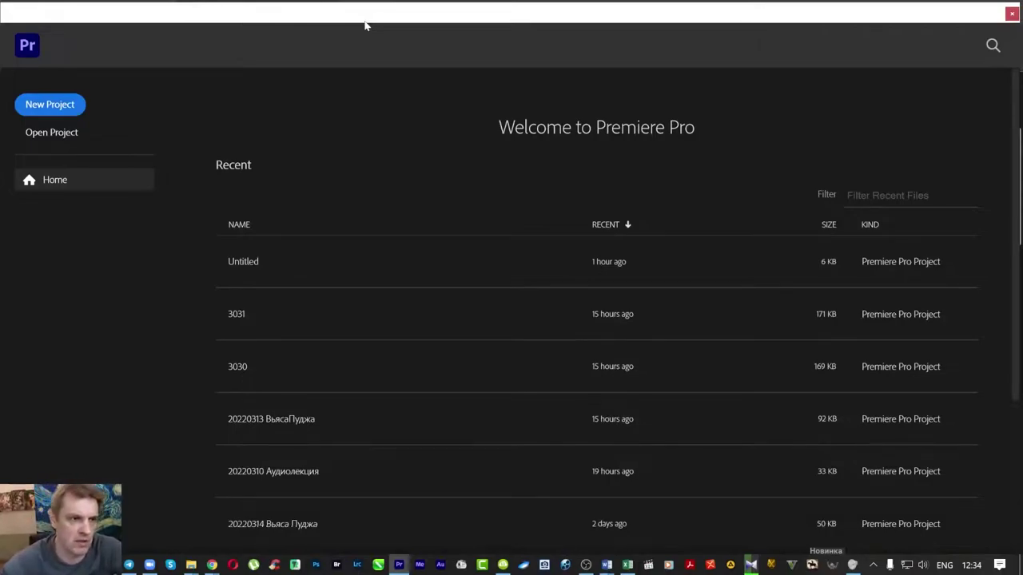
{"action": "left_click", "coordinate": [65, 110]}
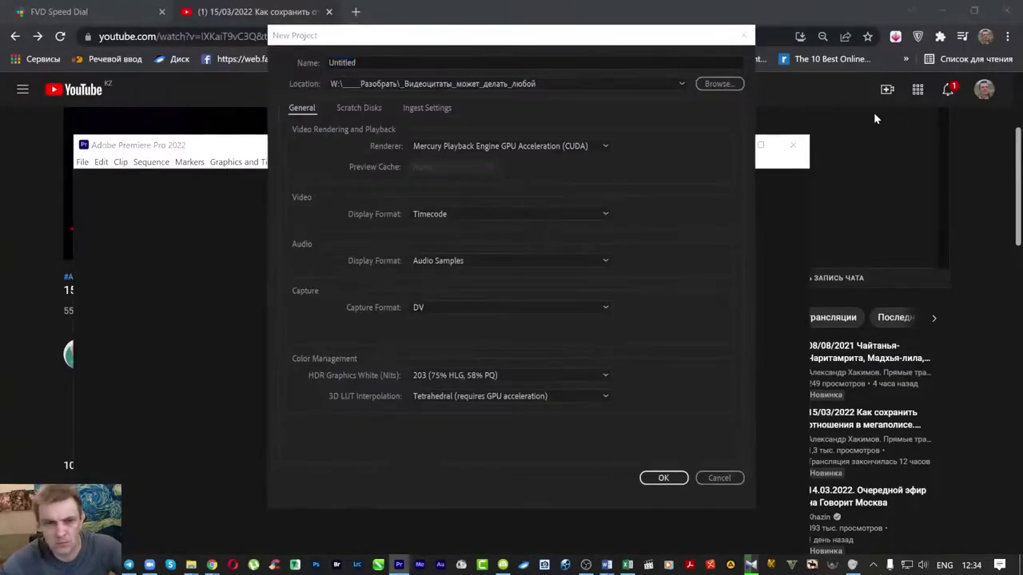
{"action": "key", "text": "alt+Tab"}
{"action": "key", "text": "alt+Tab"}
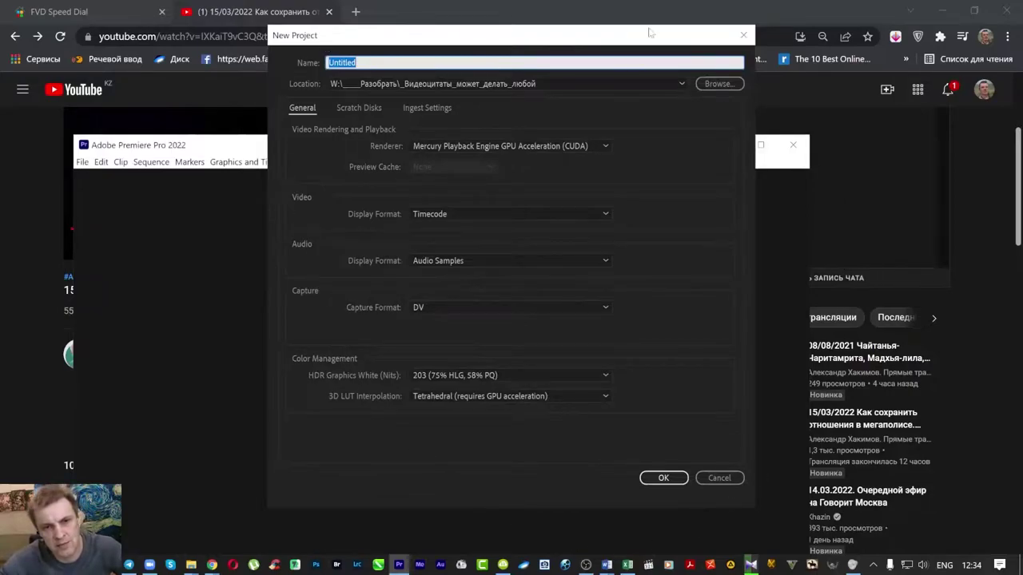
{"action": "left_click", "coordinate": [350, 107]}
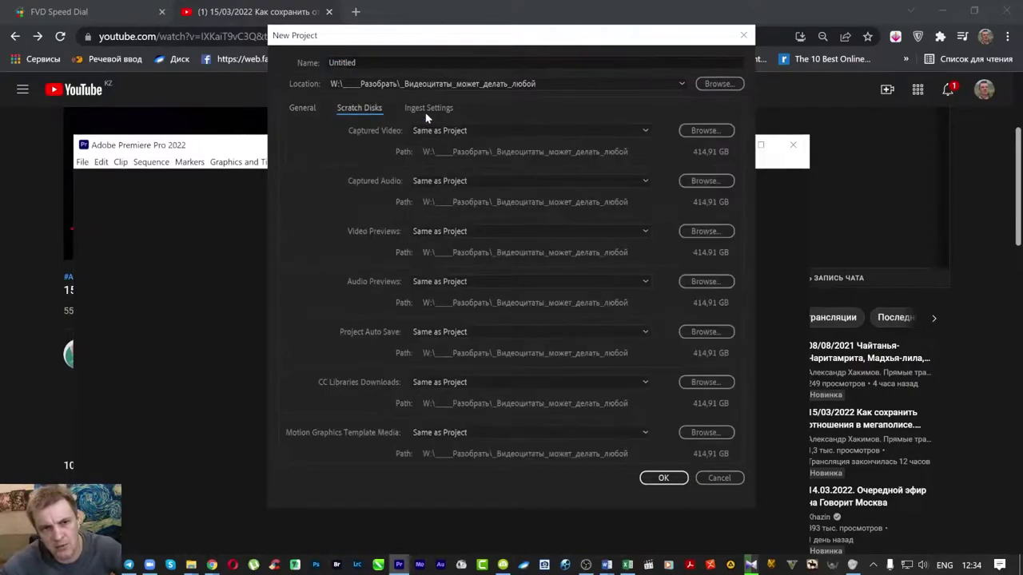
{"action": "left_click", "coordinate": [427, 107]}
{"action": "left_click", "coordinate": [302, 107]}
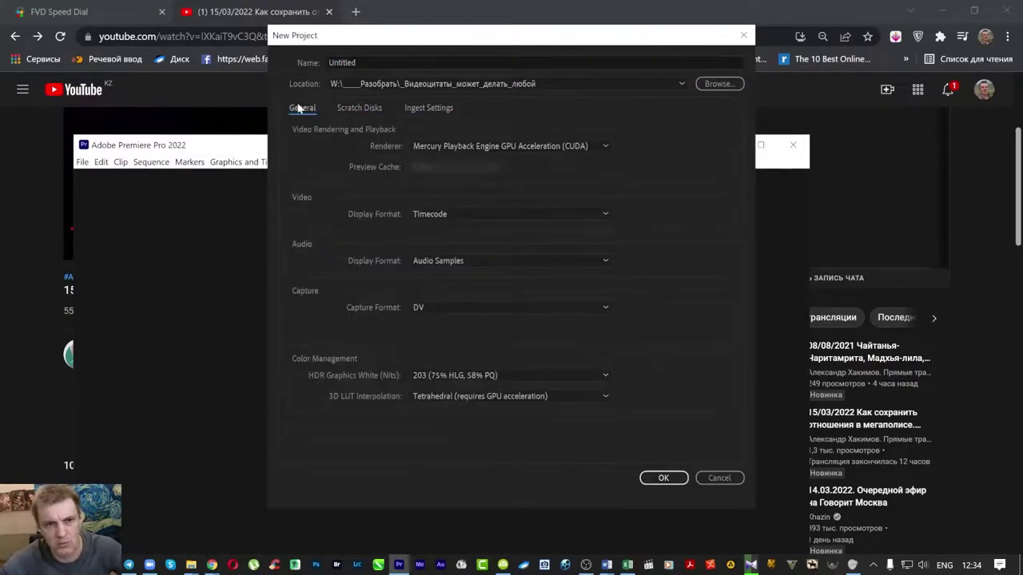
Step: Name the project '20220316 Москва' and create it
{"action": "left_click", "coordinate": [383, 62]}
{"action": "type", "text": "20"}
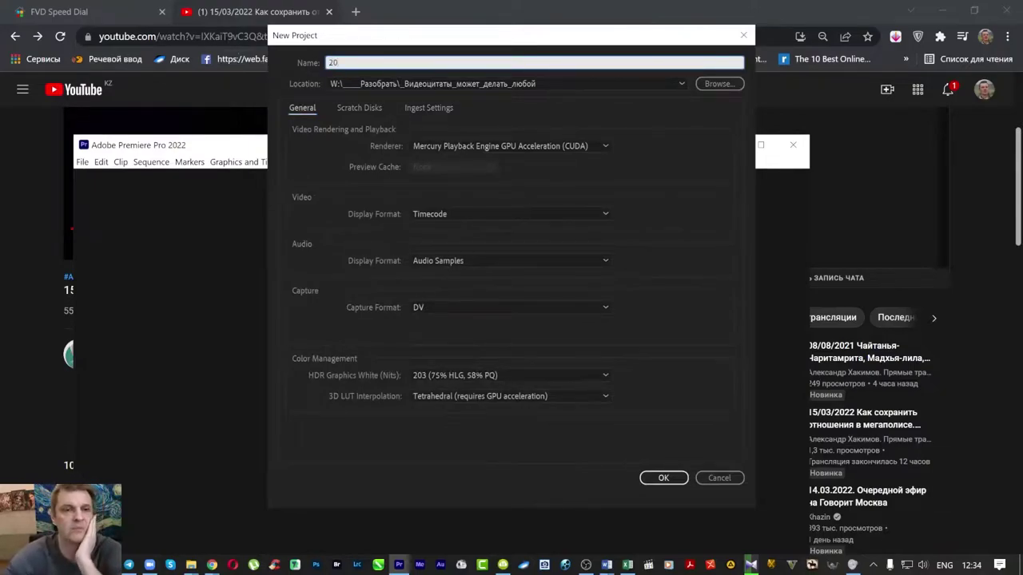
{"action": "type", "text": "220316"}
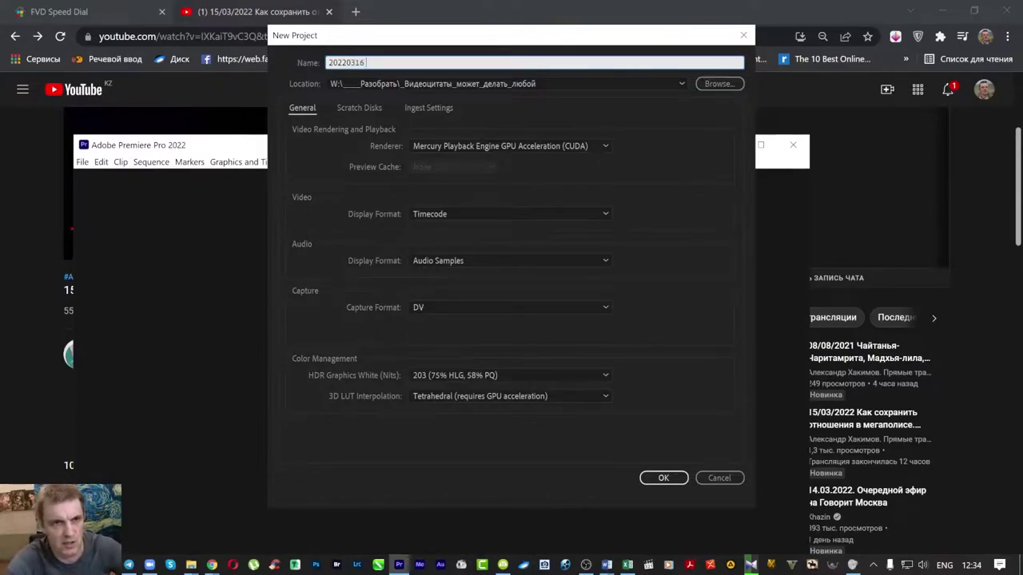
{"action": "type", "text": "осква"}
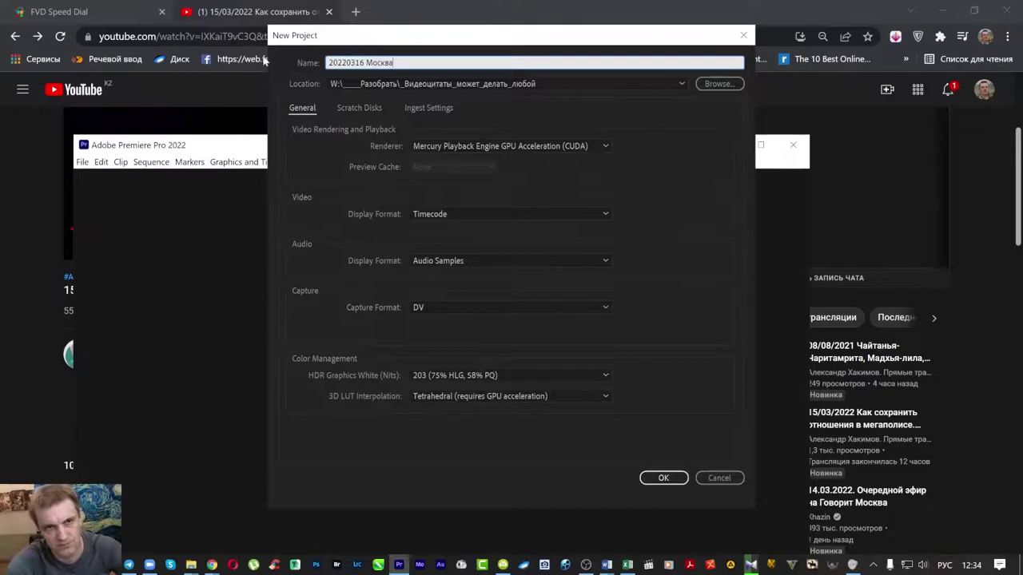
{"action": "key", "text": "Return"}
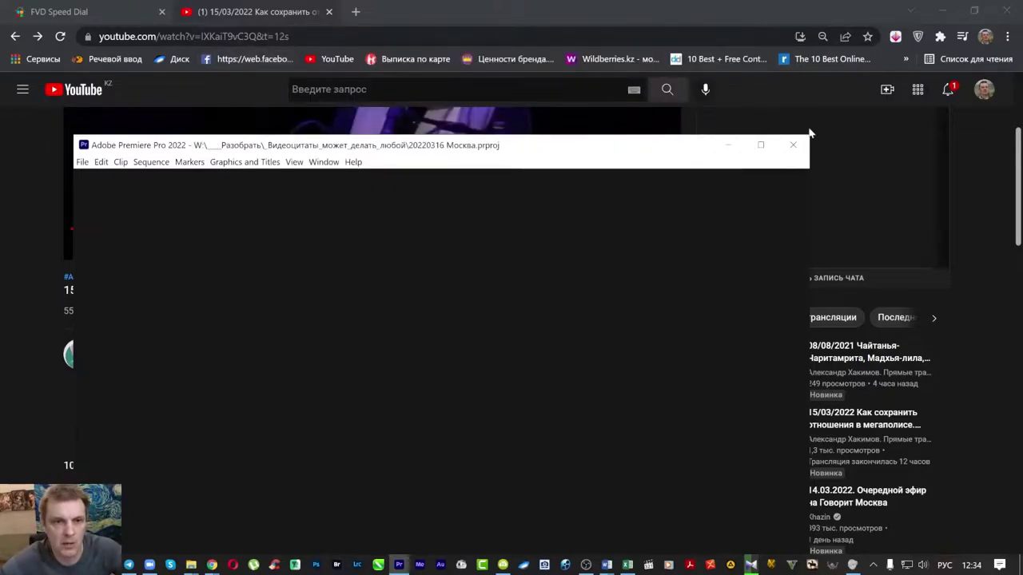
Step: Enlarge the Premiere project window to fill the whole screen
{"action": "mouse_move", "coordinate": [601, 152]}
{"action": "left_mouse_down"}
{"action": "mouse_move", "coordinate": [640, 39]}
{"action": "mouse_move", "coordinate": [528, 32]}
{"action": "left_mouse_up"}
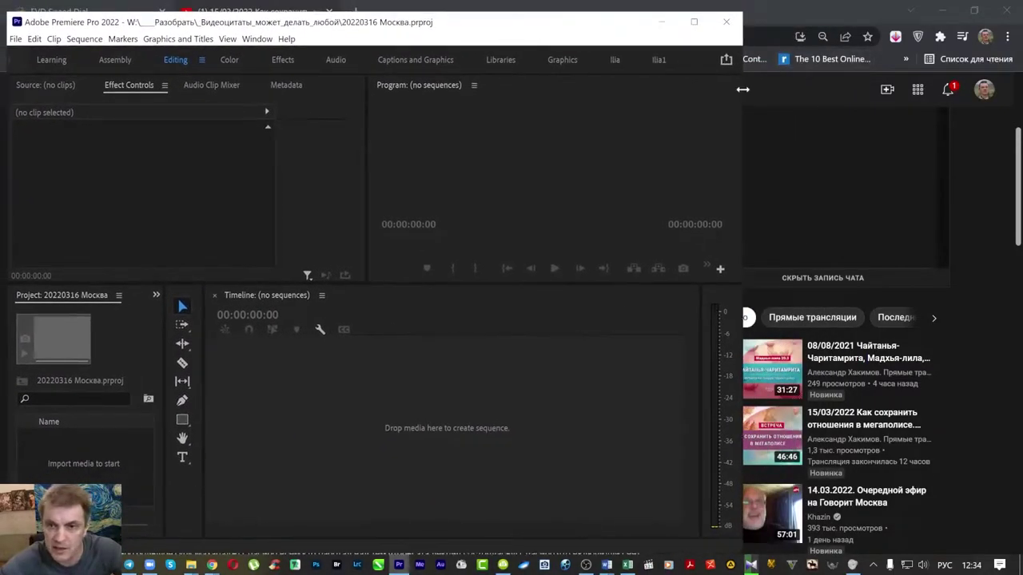
{"action": "left_click_drag", "start_coordinate": [742, 89], "coordinate": [1011, 89]}
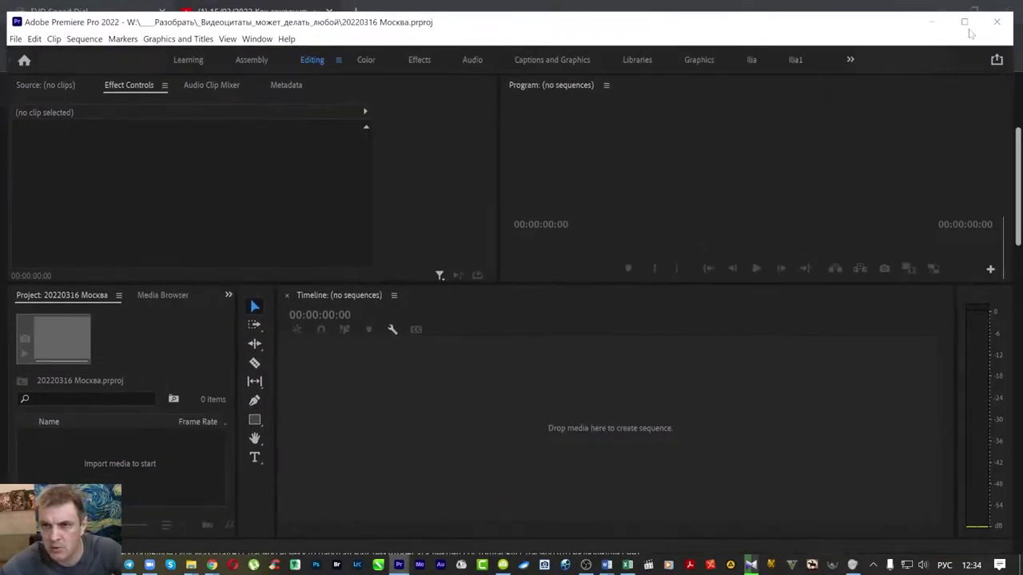
{"action": "left_click", "coordinate": [965, 23]}
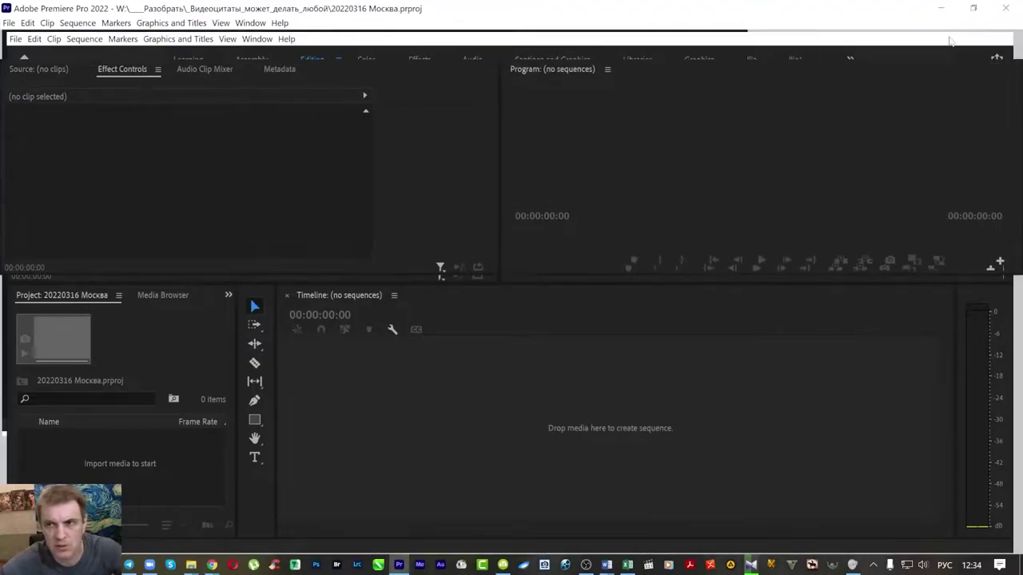
Step: Stay in Premiere and open a new File Explorer window with Win+E
{"action": "key", "text": "alt+Tab"}
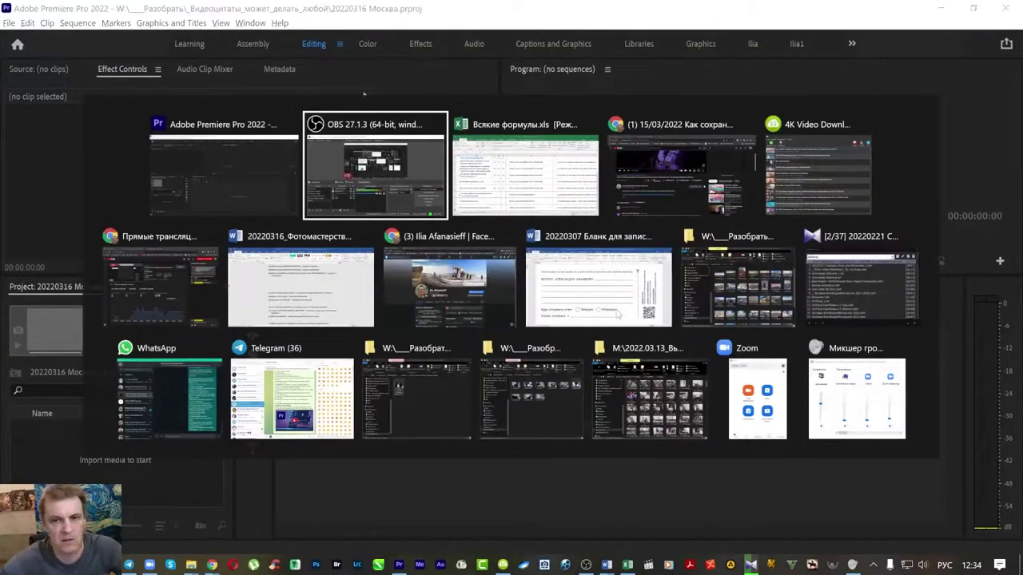
{"action": "key", "text": "Escape"}
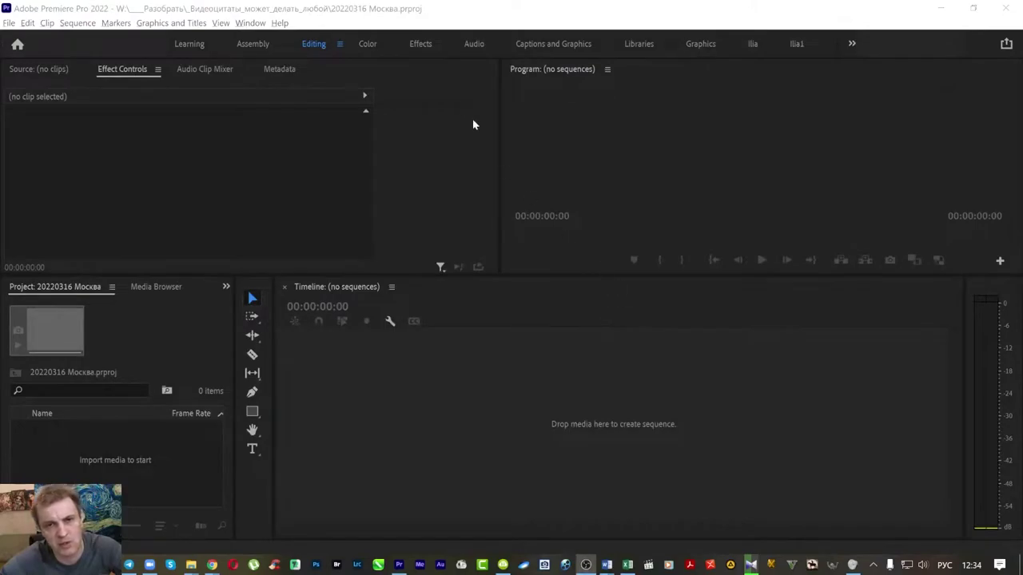
{"action": "key", "text": "super+e"}
Step: Go to the 2022.03.15 lecture folder in Explorer and select the lecture video
{"action": "left_click", "coordinate": [372, 111]}
{"action": "type", "text": "W:\\____Разобрать\\2022.03.15 Ответы на вопросы. Александр Хакимов"}
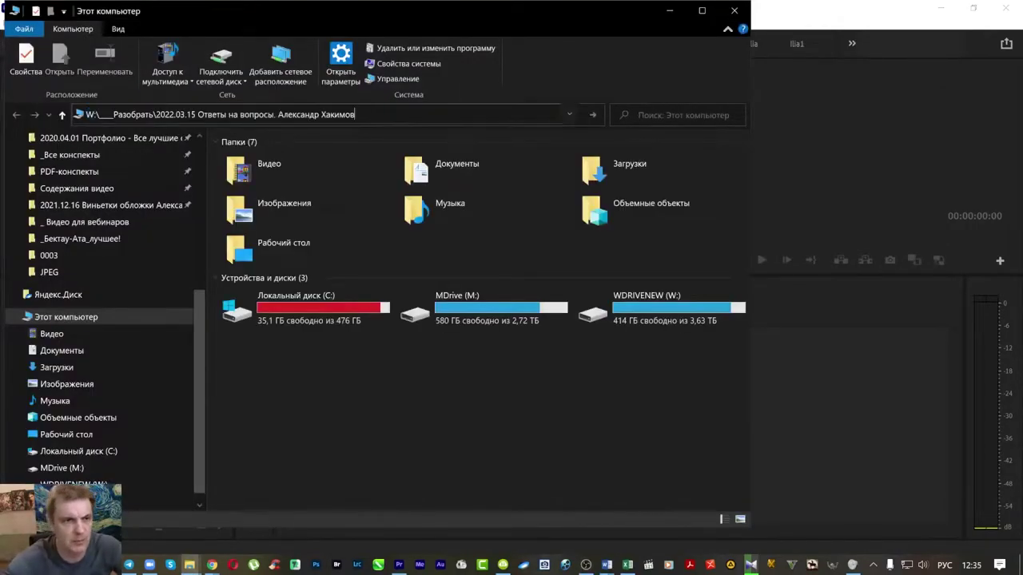
{"action": "key", "text": "Return"}
{"action": "left_click_drag", "start_coordinate": [420, 17], "coordinate": [740, 50]}
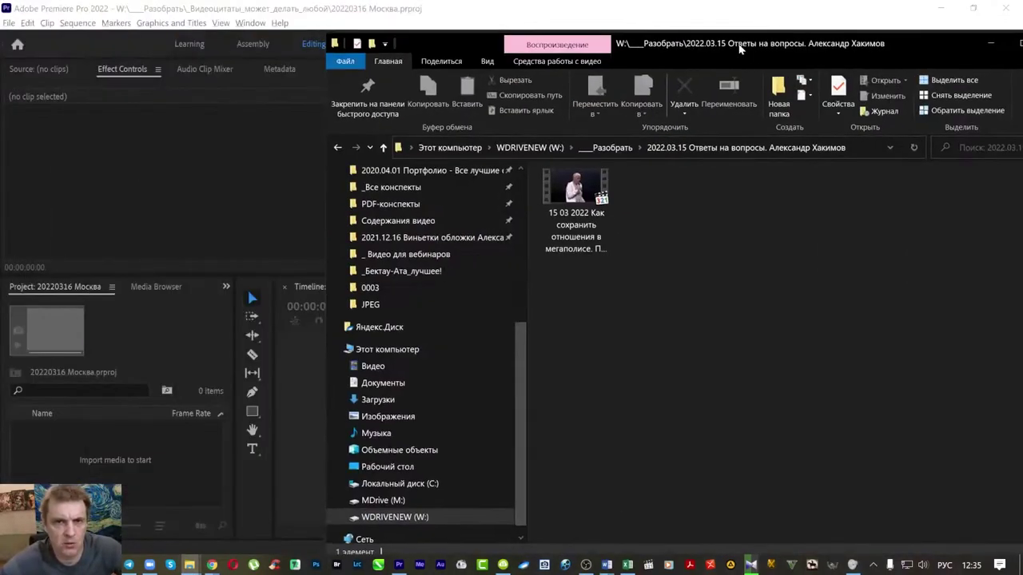
{"action": "left_click_drag", "start_coordinate": [326, 34], "coordinate": [578, 46]}
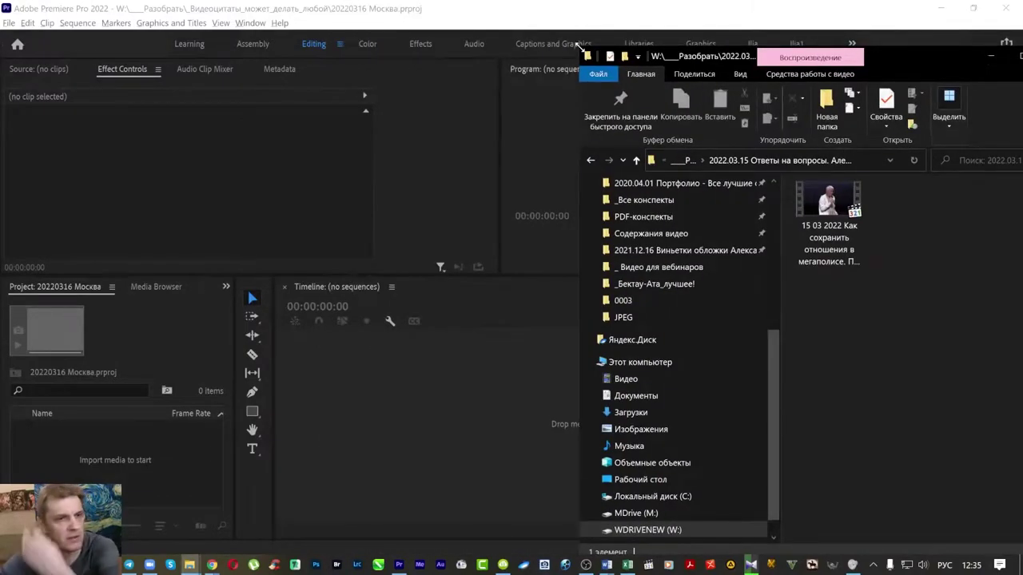
{"action": "left_click_drag", "start_coordinate": [886, 58], "coordinate": [636, 32]}
{"action": "left_click", "coordinate": [594, 168]}
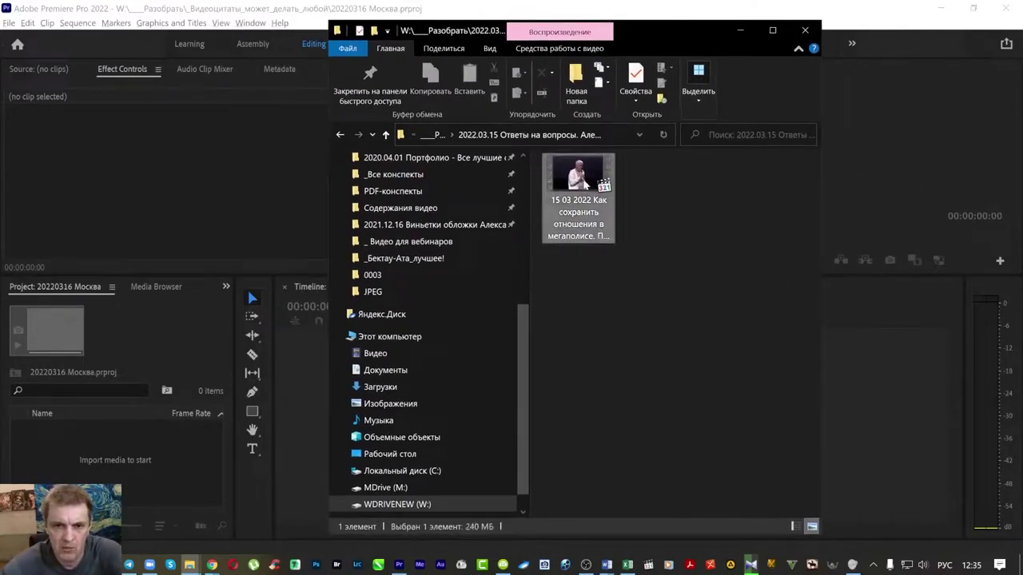
{"action": "left_click_drag", "start_coordinate": [698, 40], "coordinate": [346, 23]}
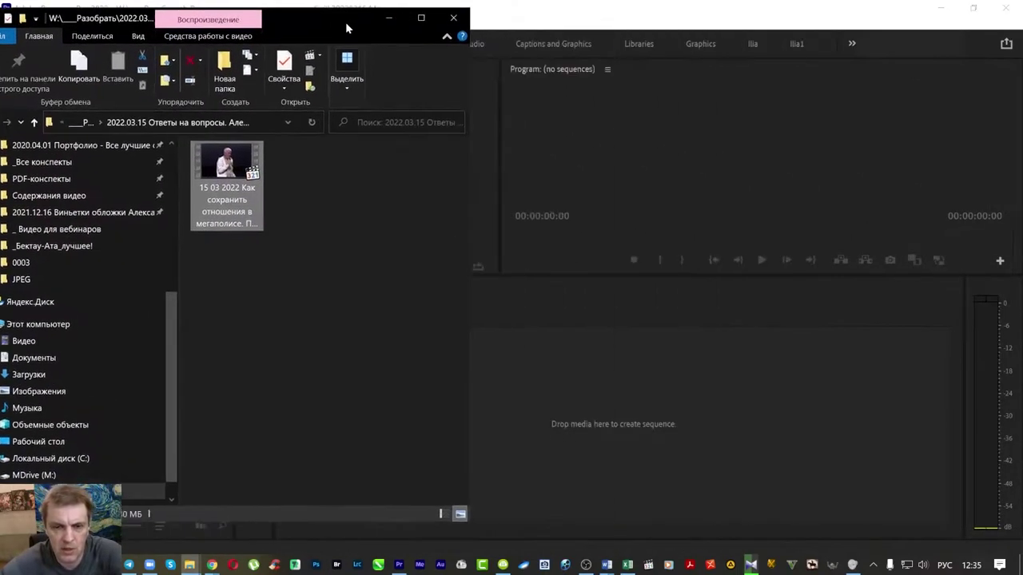
Step: Switch Premiere to the Editing workspace
{"action": "left_click", "coordinate": [648, 414]}
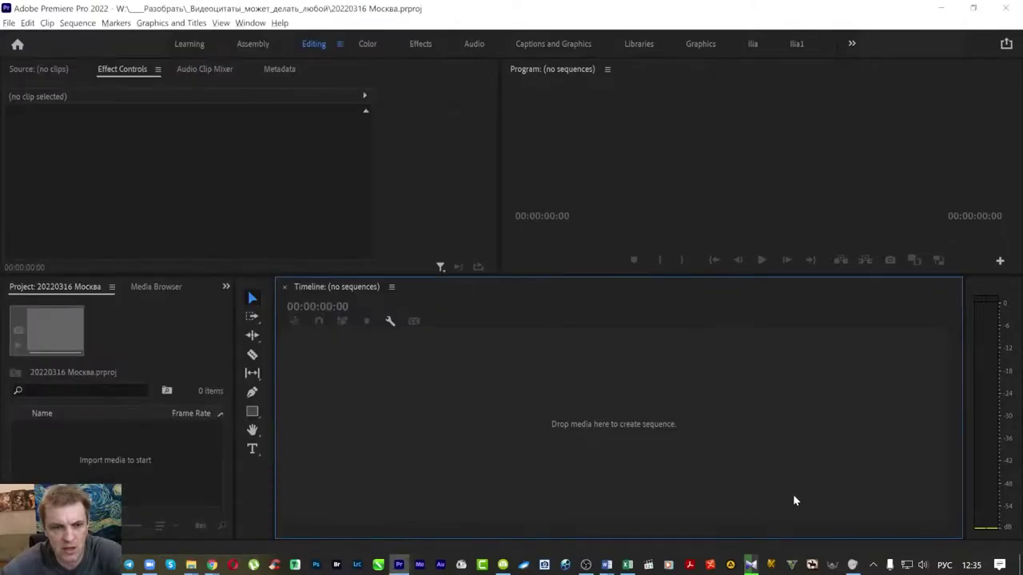
{"action": "left_click", "coordinate": [279, 22]}
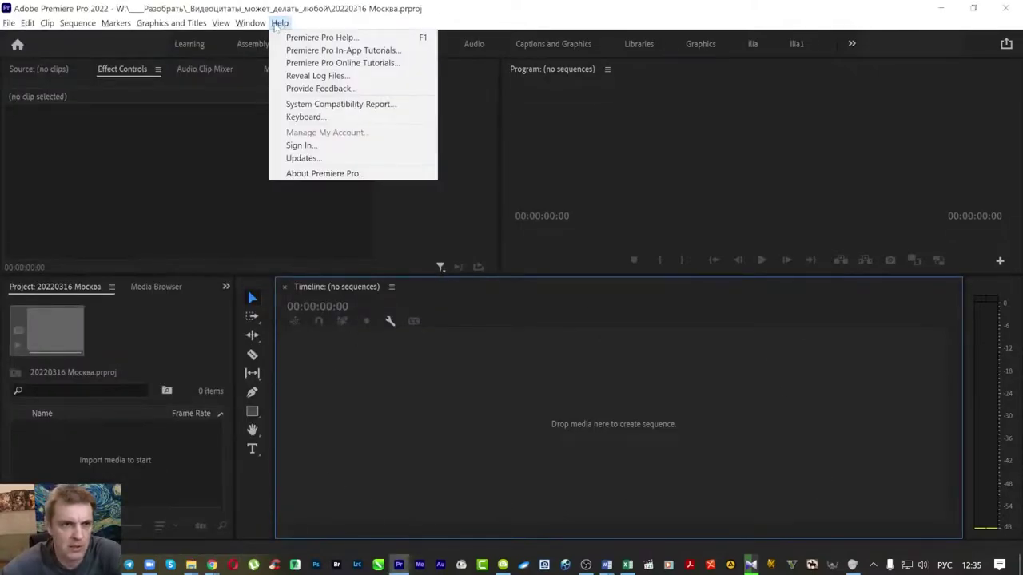
{"action": "left_click", "coordinate": [250, 22]}
{"action": "mouse_move", "coordinate": [263, 37]}
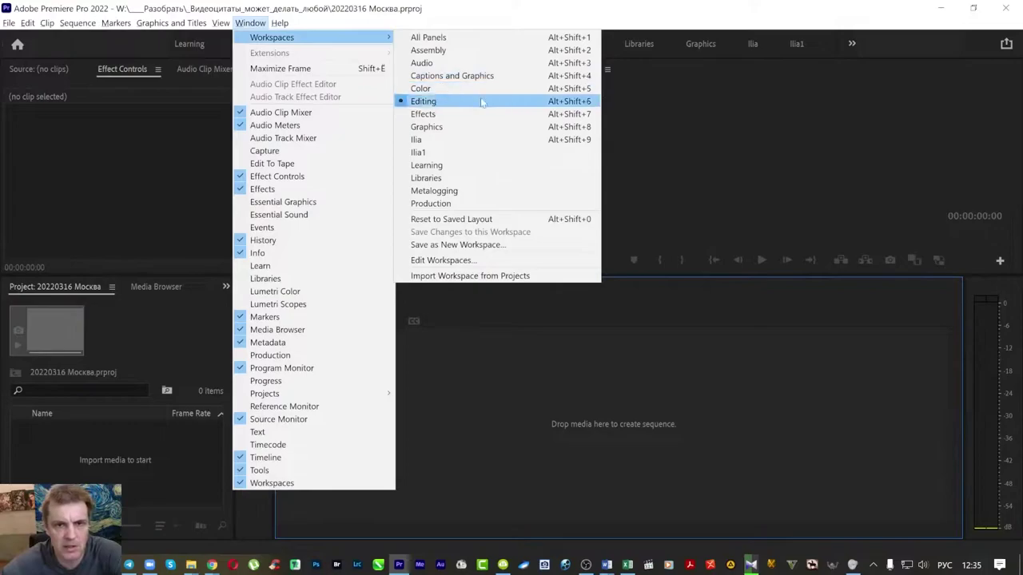
{"action": "left_click", "coordinate": [561, 106]}
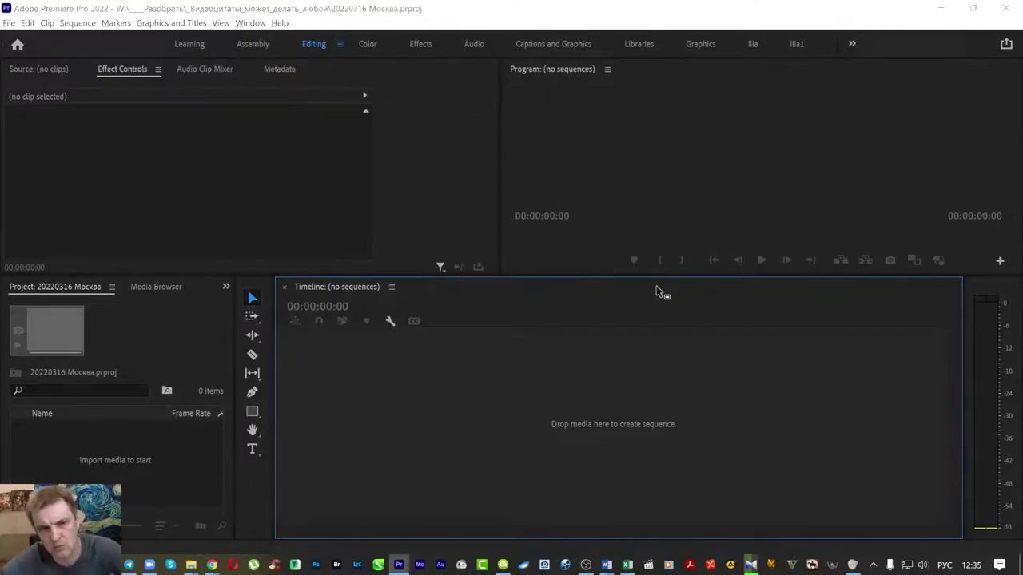
Step: Drag the lecture video onto the empty Timeline to build a 1280×720, 30 fps sequence
{"action": "key", "text": "alt+Tab"}
{"action": "mouse_move", "coordinate": [227, 172]}
{"action": "left_mouse_down"}
{"action": "mouse_move", "coordinate": [631, 405]}
{"action": "mouse_move", "coordinate": [534, 365]}
{"action": "left_mouse_up"}
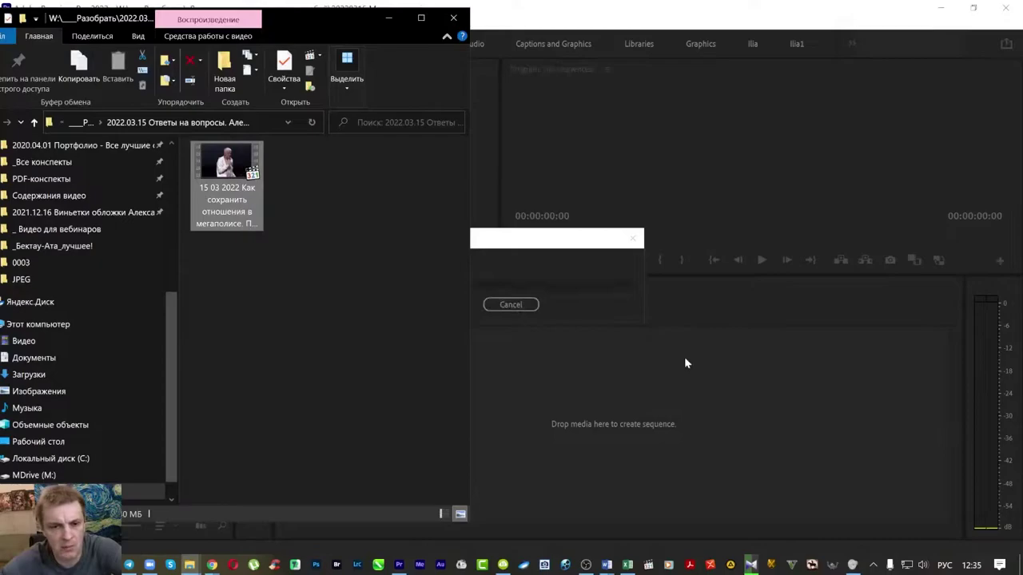
{"action": "left_click", "coordinate": [694, 374]}
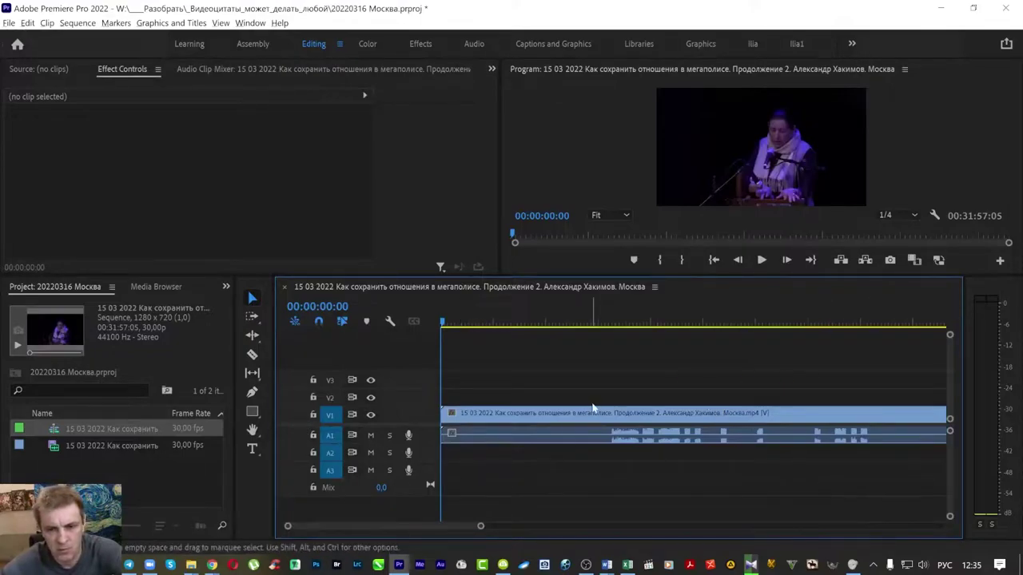
Step: Move the playhead through the lecture to 00:23:53:28, then open the Edit menu's Preferences
{"action": "left_click", "coordinate": [616, 323]}
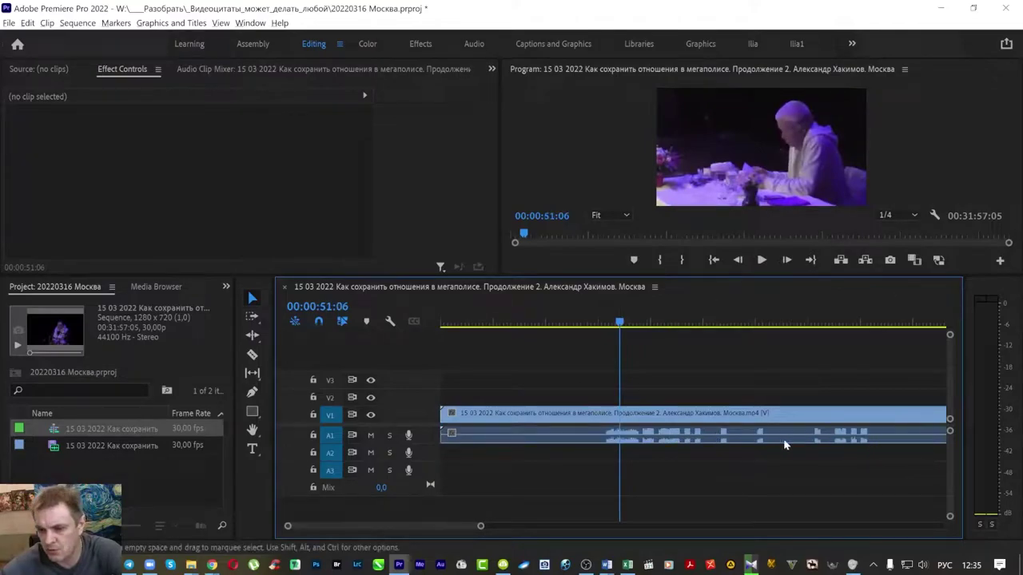
{"action": "left_click", "coordinate": [757, 318]}
{"action": "left_click", "coordinate": [790, 323]}
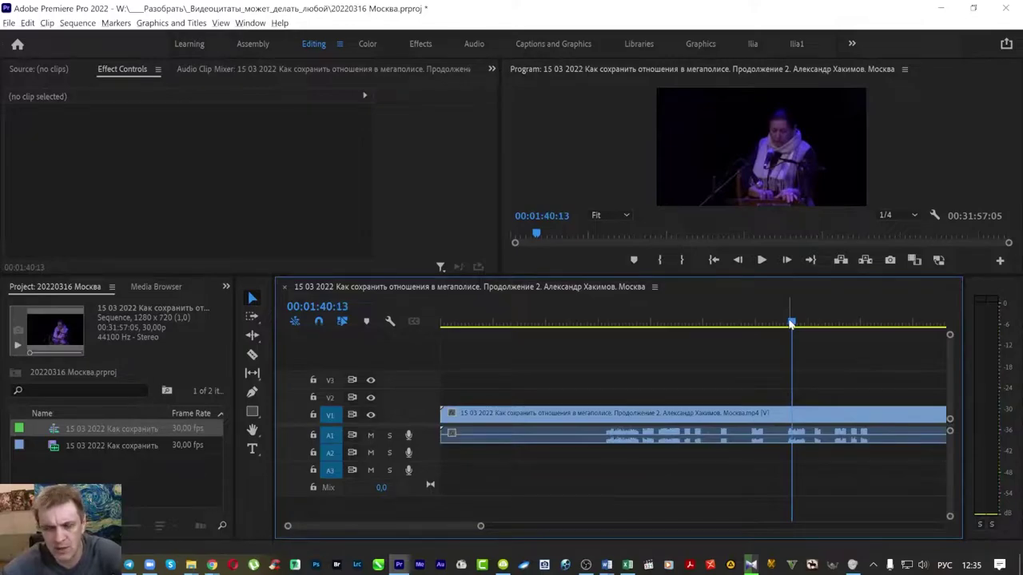
{"action": "scroll", "coordinate": [747, 406], "scroll_direction": "down", "scroll_amount": 1}
{"action": "scroll", "coordinate": [748, 406], "scroll_direction": "down", "scroll_amount": 3}
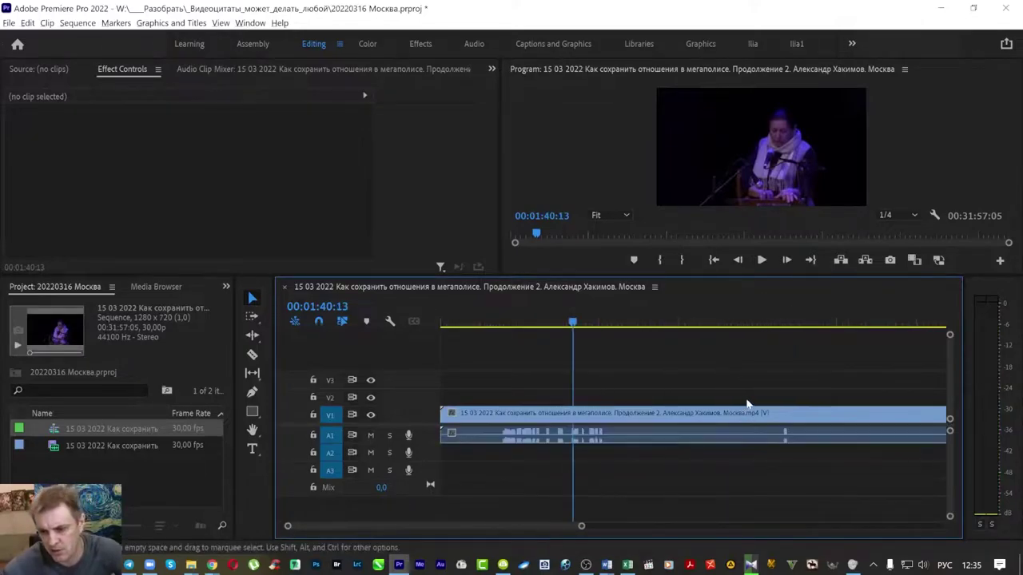
{"action": "scroll", "coordinate": [747, 404], "scroll_direction": "down", "scroll_amount": 1}
{"action": "scroll", "coordinate": [749, 399], "scroll_direction": "down", "scroll_amount": 1}
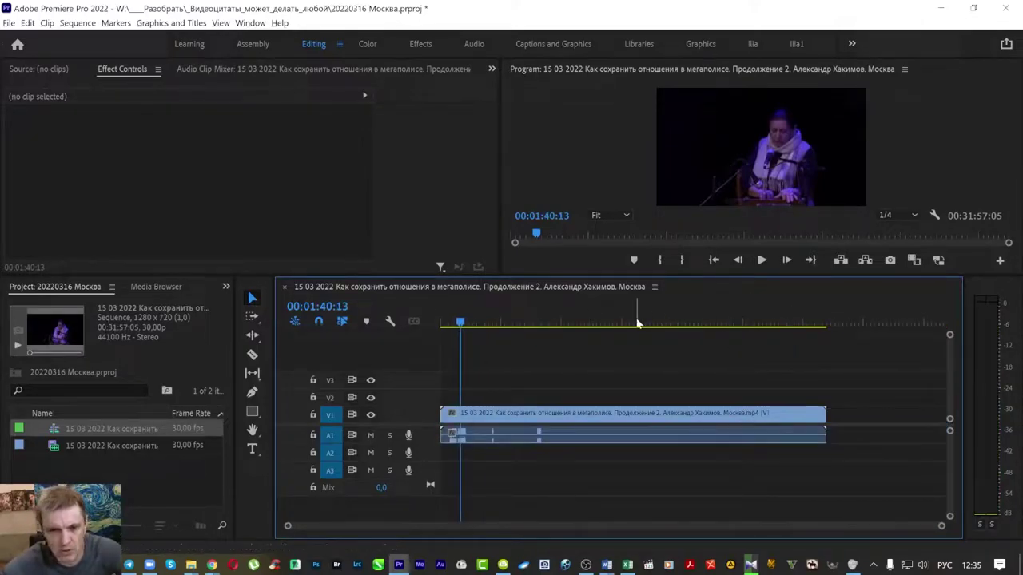
{"action": "left_click_drag", "start_coordinate": [635, 322], "coordinate": [723, 322]}
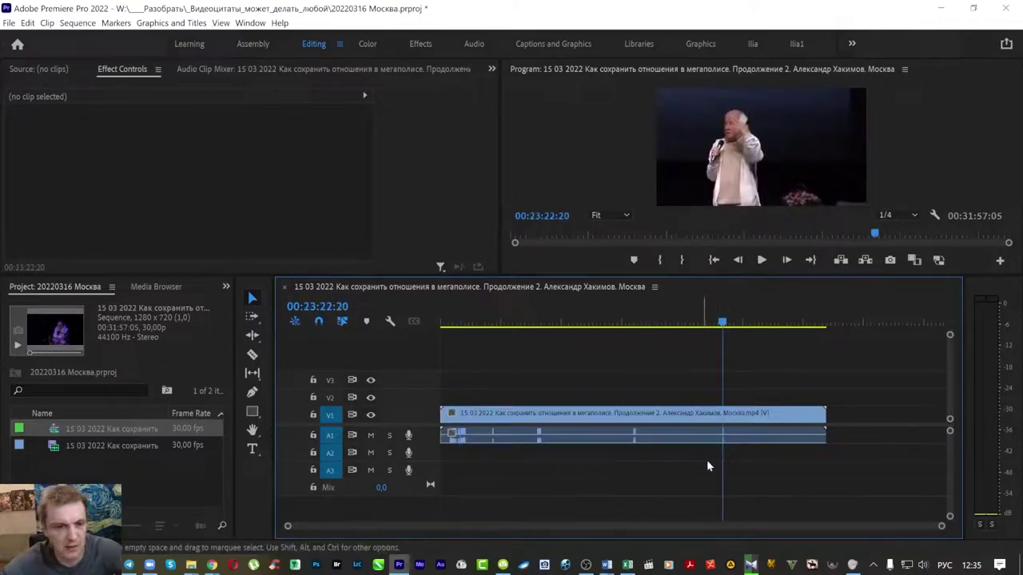
{"action": "left_click", "coordinate": [729, 322]}
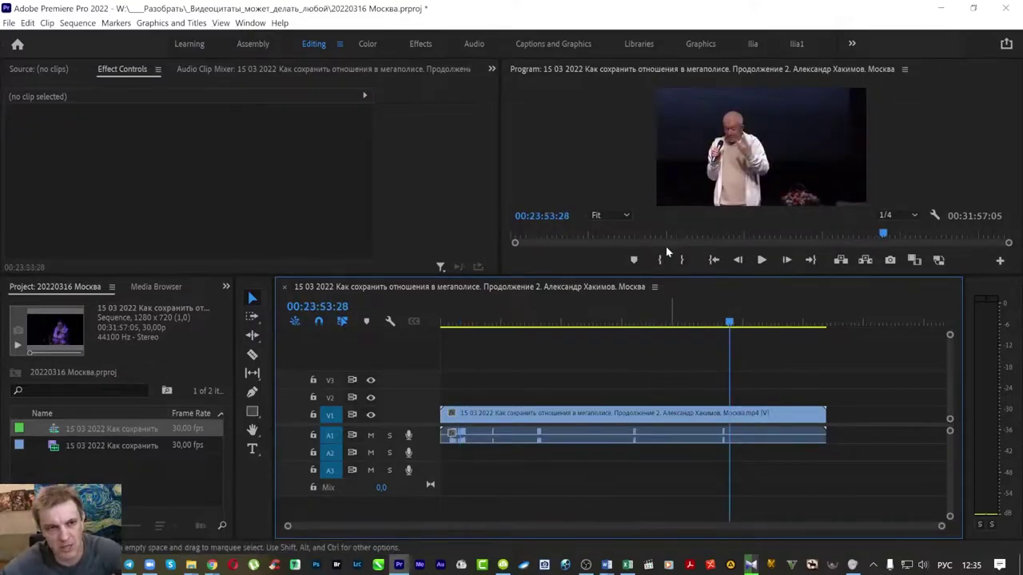
{"action": "left_click", "coordinate": [27, 23]}
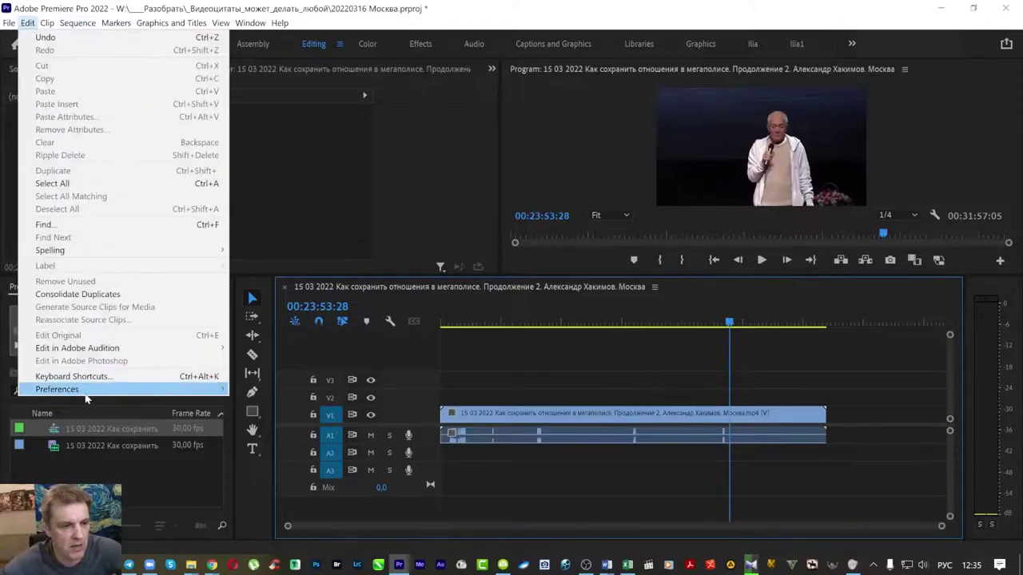
{"action": "mouse_move", "coordinate": [82, 395]}
{"action": "left_click", "coordinate": [310, 378]}
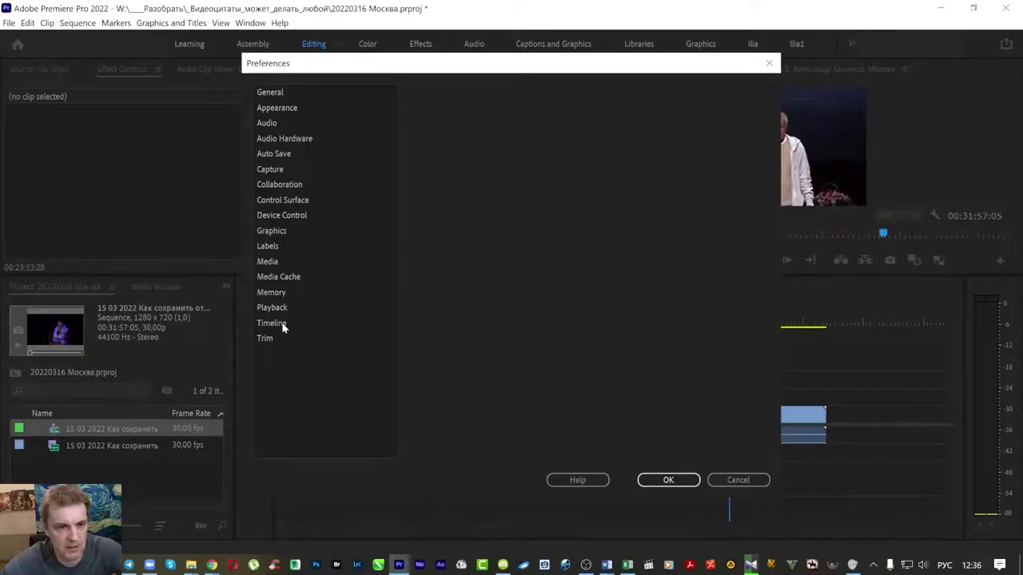
{"action": "left_click", "coordinate": [278, 140]}
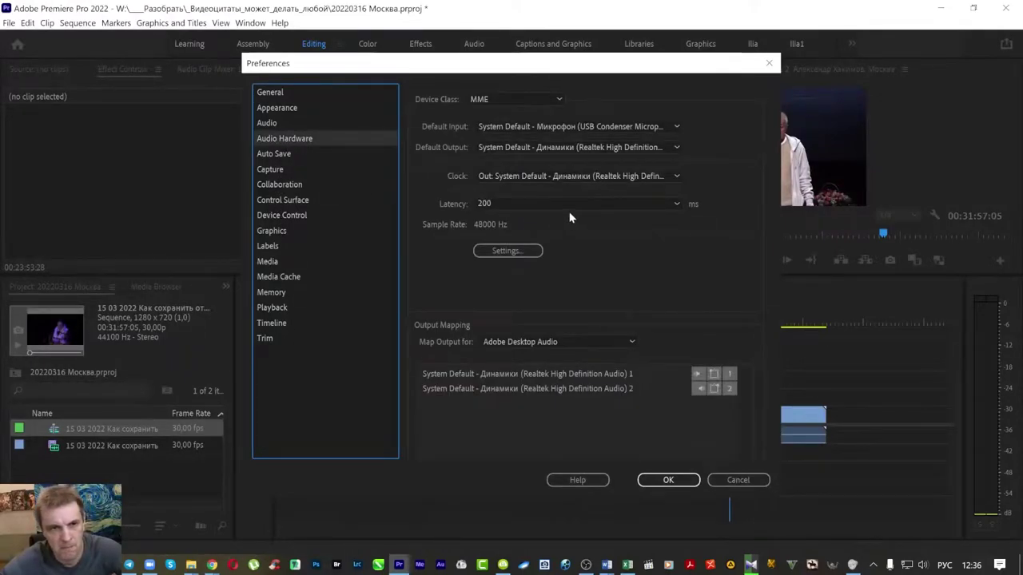
{"action": "left_click", "coordinate": [274, 125]}
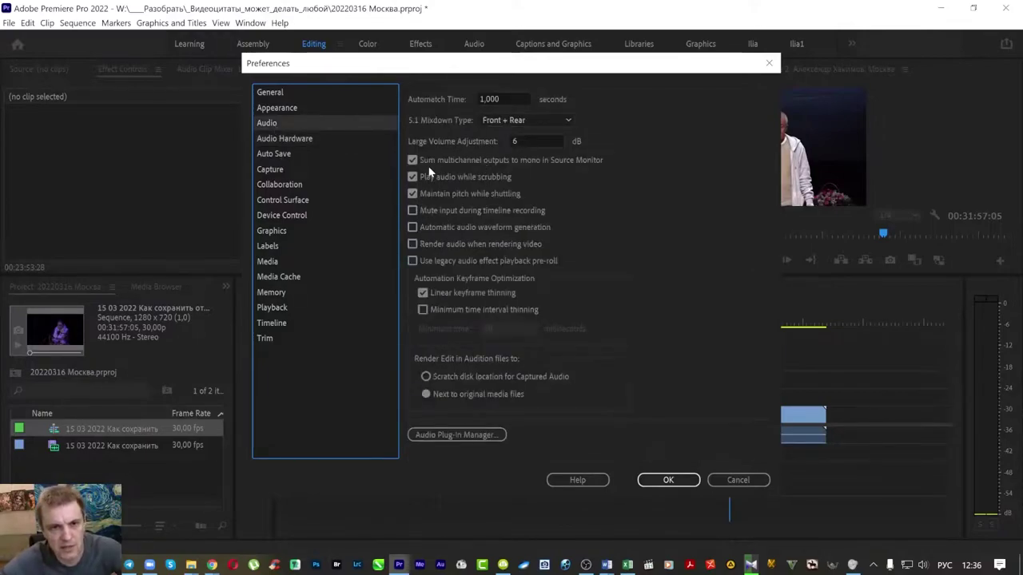
{"action": "left_click", "coordinate": [432, 227]}
{"action": "left_click", "coordinate": [433, 228]}
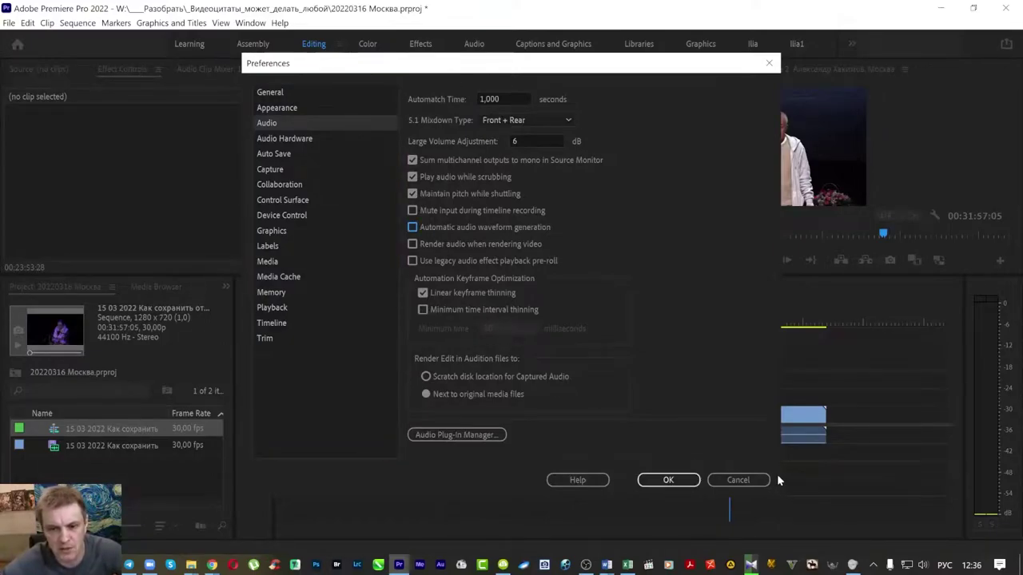
{"action": "left_click", "coordinate": [739, 480]}
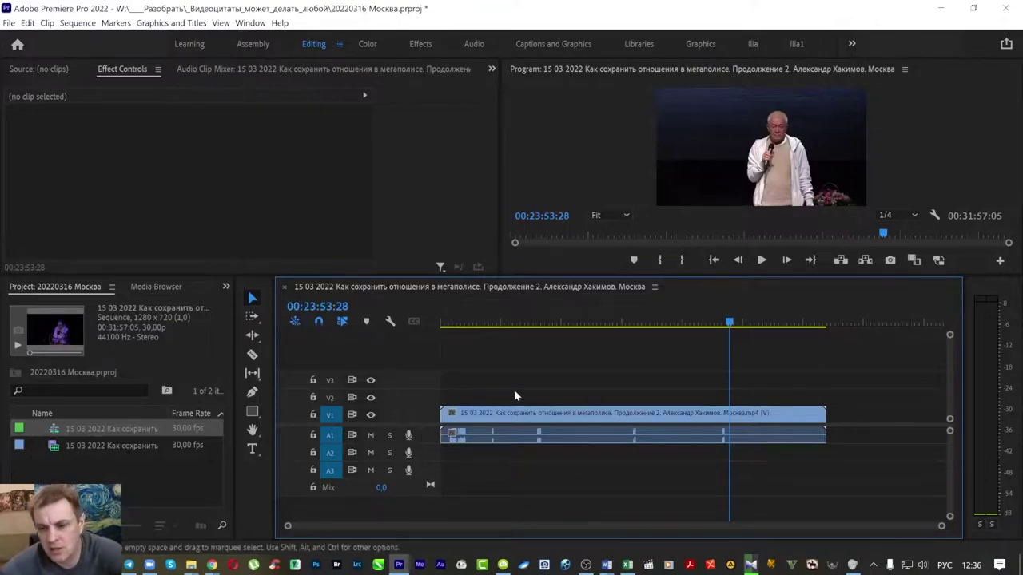
Step: Cue the playhead to 00:09:22:14 and enlarge the Program monitor above the timeline
{"action": "left_click_drag", "start_coordinate": [728, 322], "coordinate": [553, 321]}
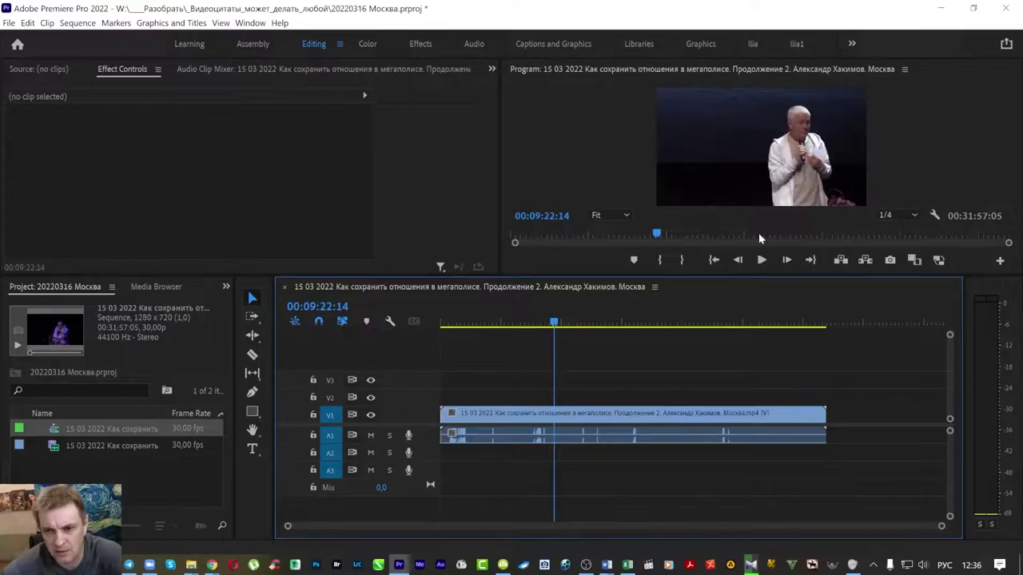
{"action": "left_click", "coordinate": [895, 215]}
{"action": "left_click", "coordinate": [895, 261]}
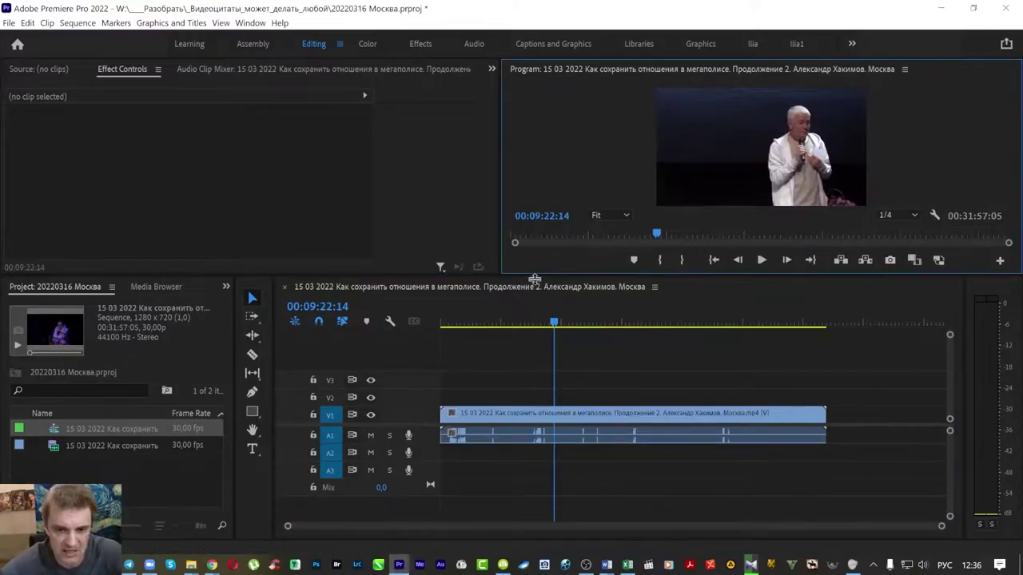
{"action": "left_click_drag", "start_coordinate": [535, 275], "coordinate": [535, 336]}
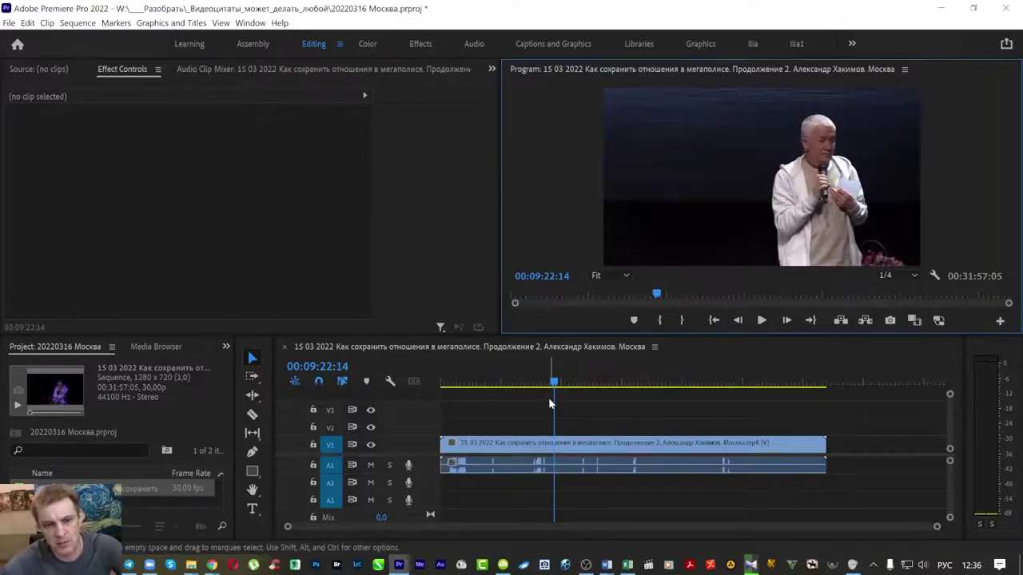
Step: Check the current date and time, then select the lecture clip on the timeline
{"action": "key", "text": "alt+Tab"}
{"action": "key", "text": "alt+Tab"}
{"action": "key", "text": "alt+Tab"}
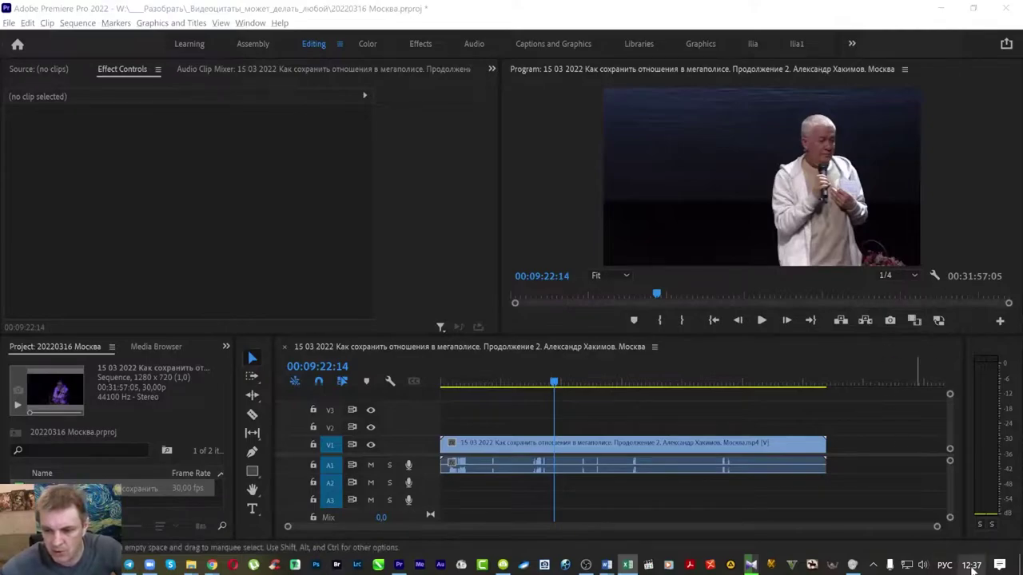
{"action": "left_click", "coordinate": [971, 565]}
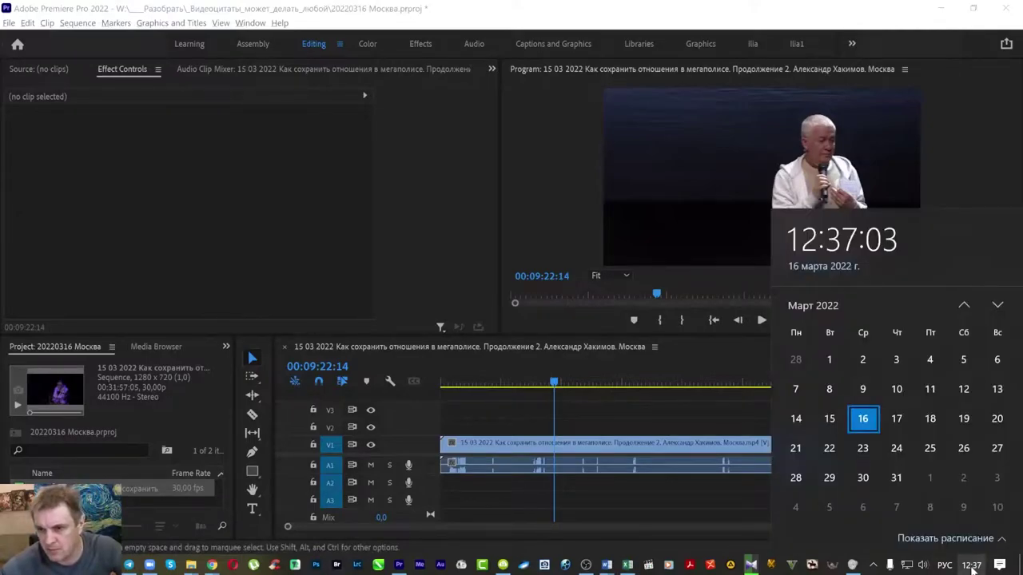
{"action": "left_click", "coordinate": [529, 465]}
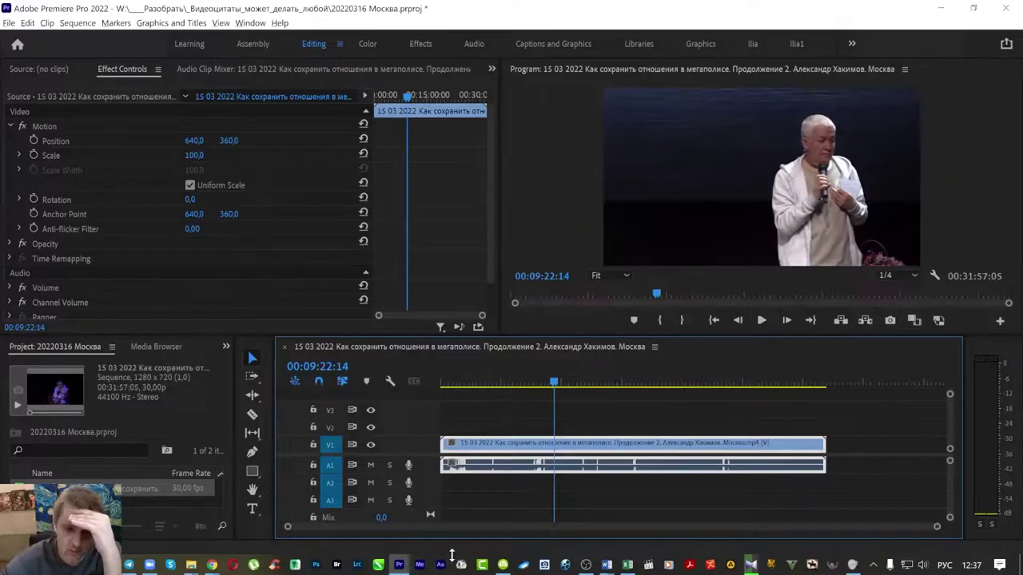
Step: Render and Replace the lecture clip's audio into a new 32-bit float stereo file
{"action": "left_click", "coordinate": [494, 484]}
{"action": "left_click", "coordinate": [497, 461]}
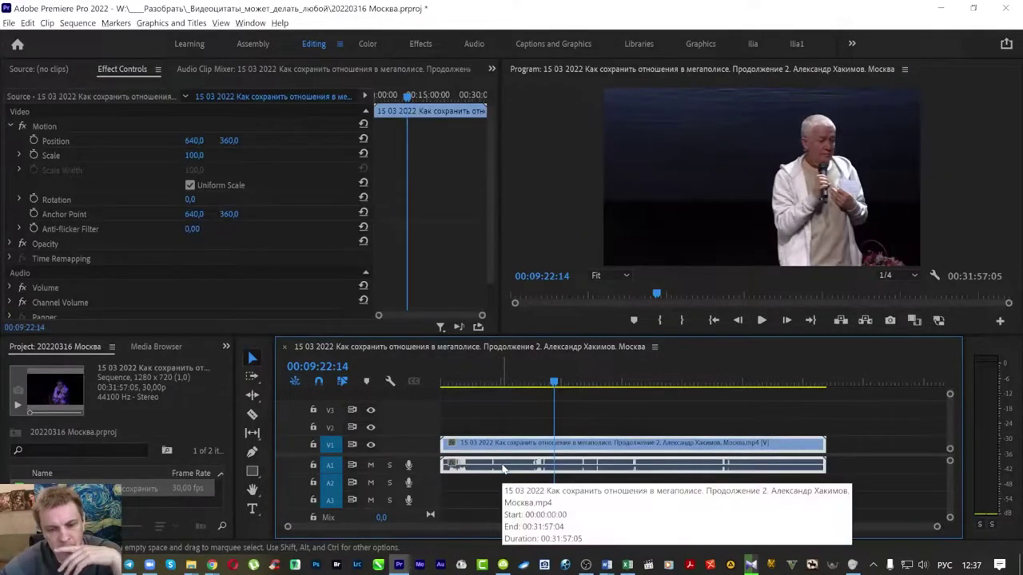
{"action": "left_click", "coordinate": [510, 432]}
{"action": "left_click", "coordinate": [511, 467]}
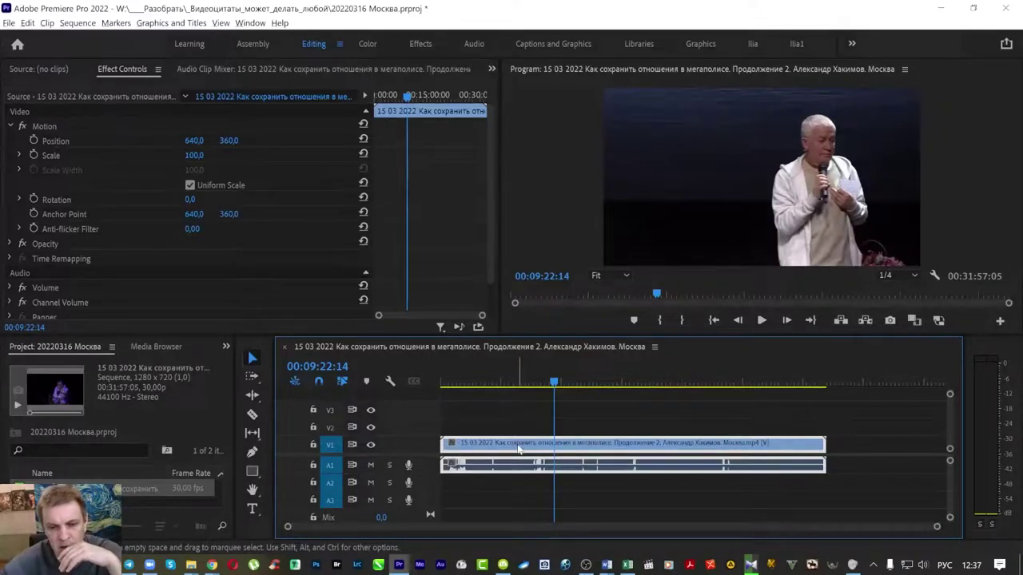
{"action": "left_click", "coordinate": [504, 452]}
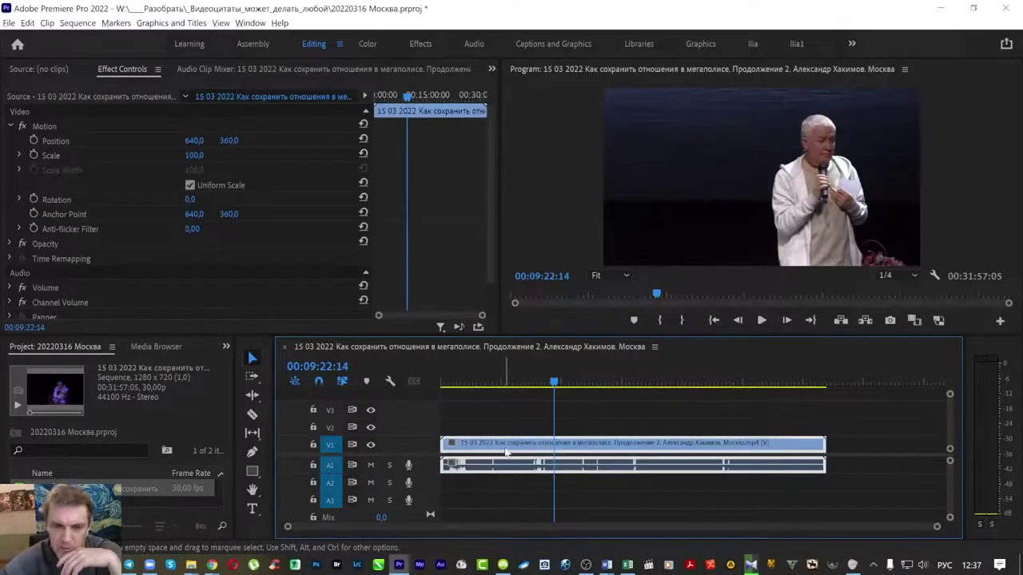
{"action": "right_click", "coordinate": [503, 471]}
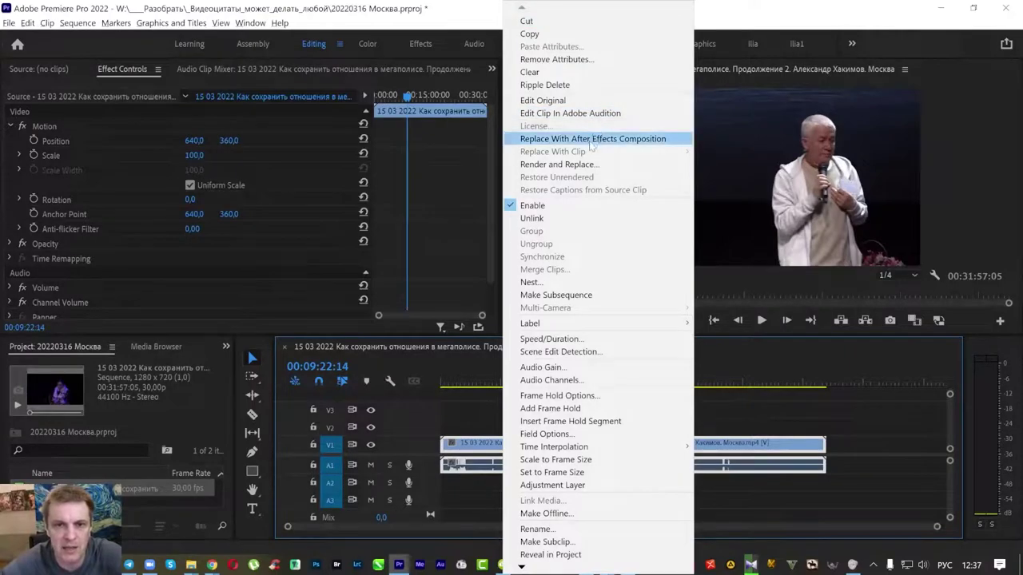
{"action": "left_click", "coordinate": [585, 111]}
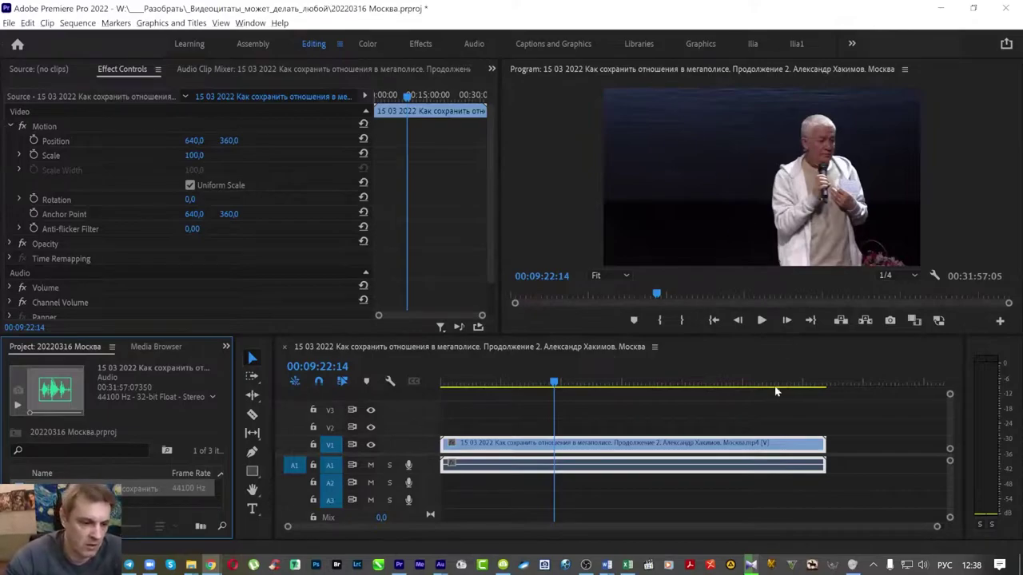
Step: Select the extracted WAV beside the lecture video and switch to Adobe Audition
{"action": "mouse_move", "coordinate": [192, 567]}
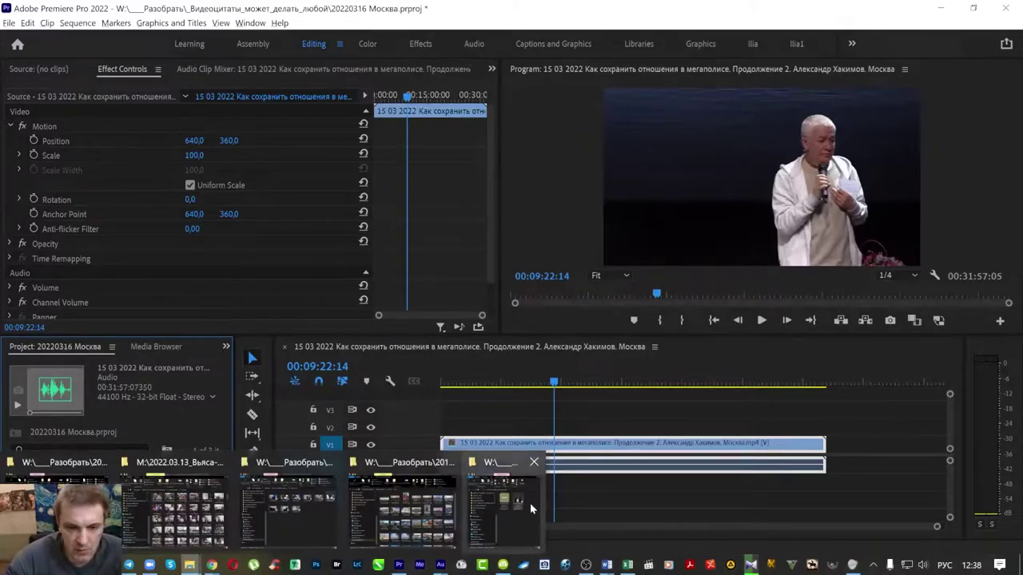
{"action": "left_click", "coordinate": [194, 495]}
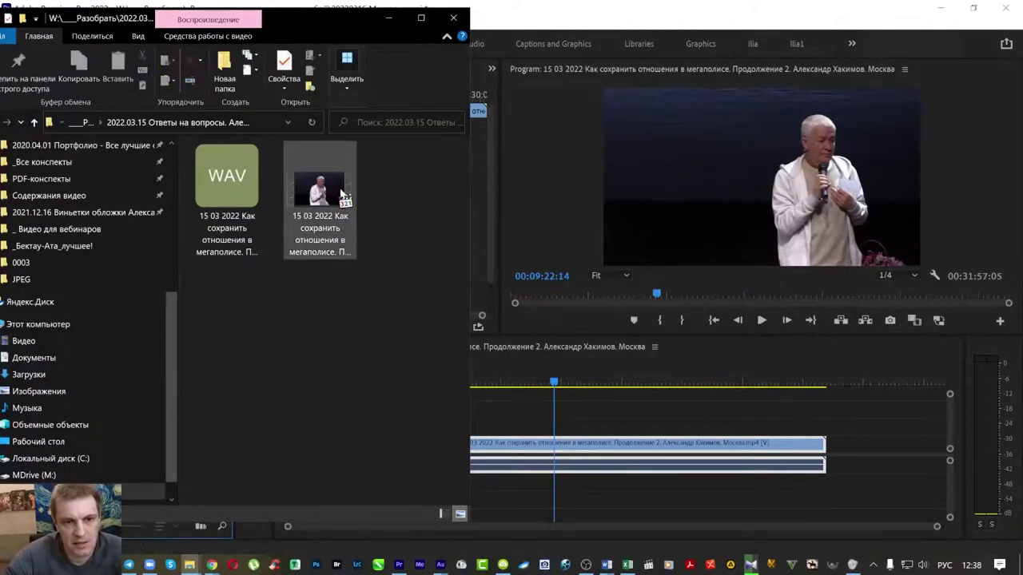
{"action": "left_click", "coordinate": [327, 237]}
{"action": "left_click", "coordinate": [238, 182]}
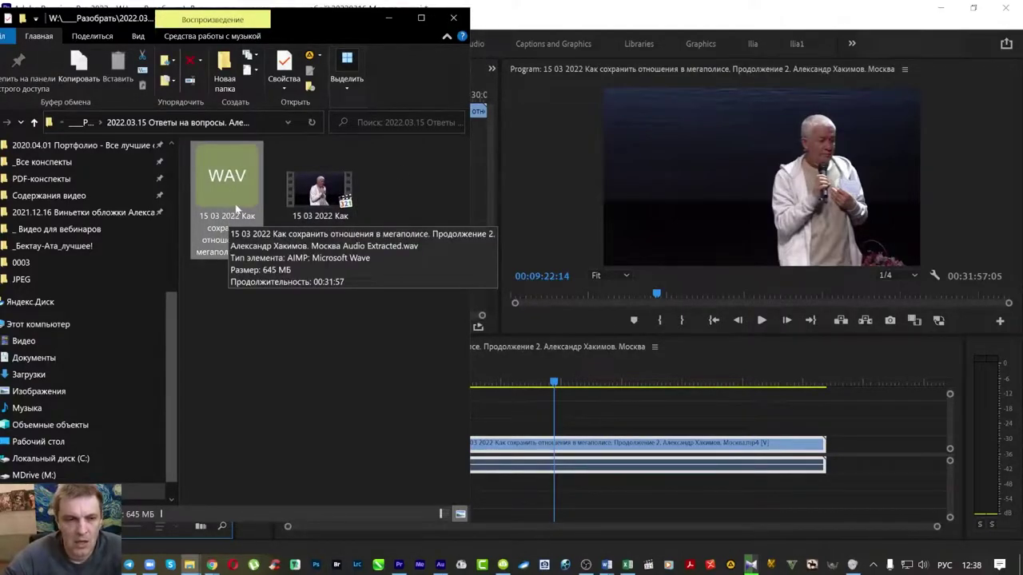
{"action": "left_click", "coordinate": [440, 565]}
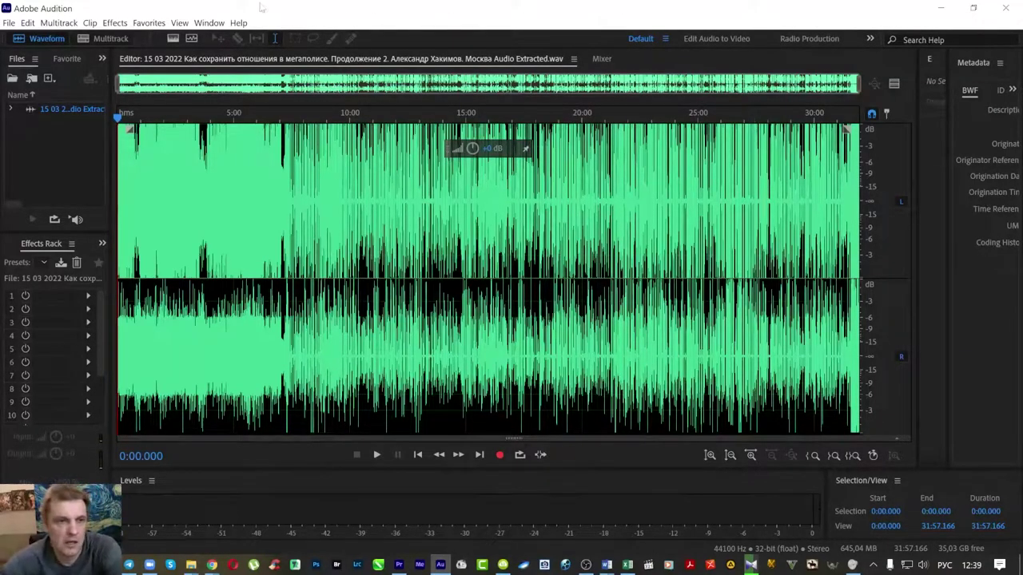
Step: Check Audition's version (build 22.0.0.96) in About Audition, then return to Premiere Pro
{"action": "left_click", "coordinate": [212, 23]}
{"action": "key", "text": "Escape"}
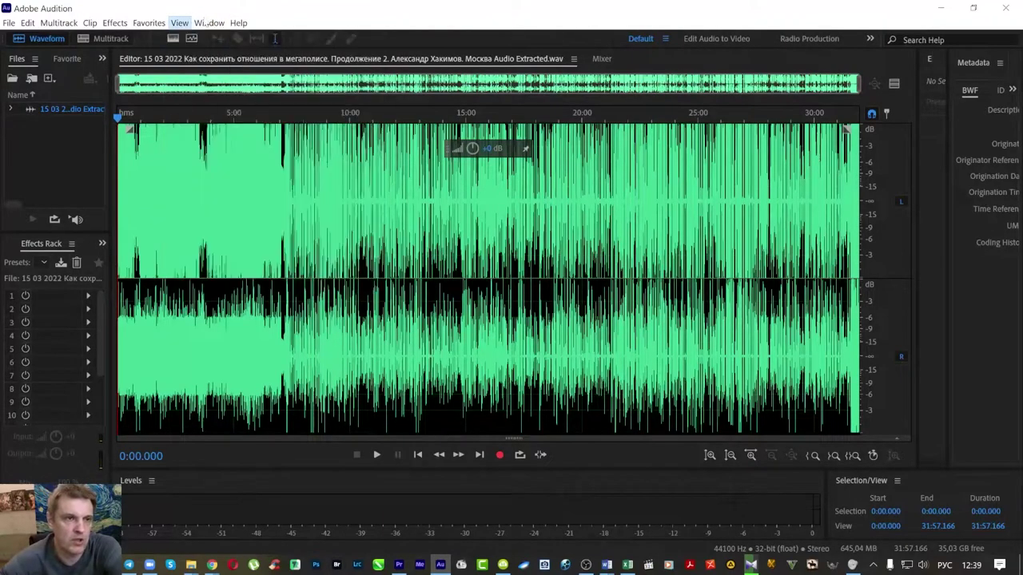
{"action": "left_click", "coordinate": [238, 23]}
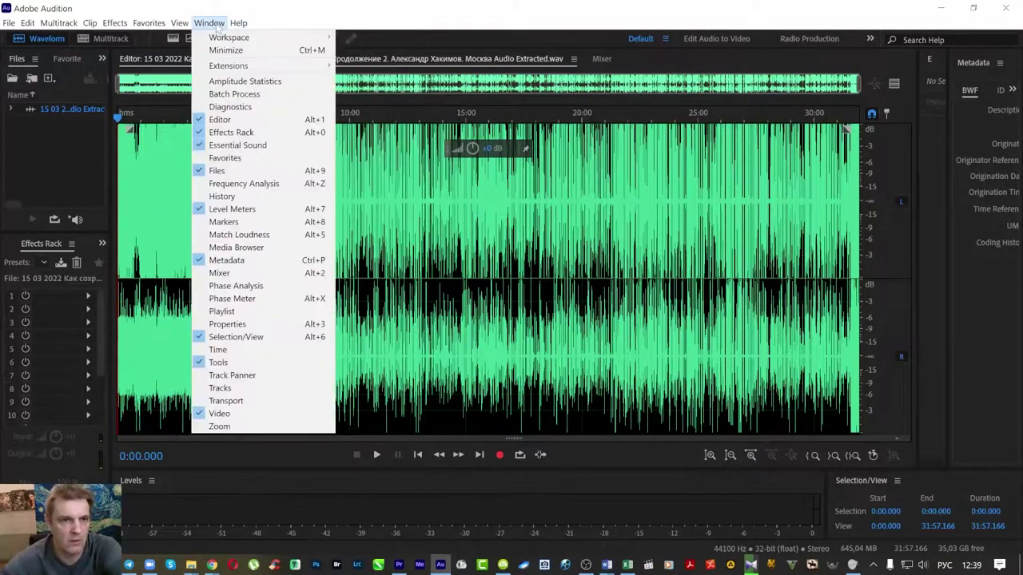
{"action": "mouse_move", "coordinate": [217, 38]}
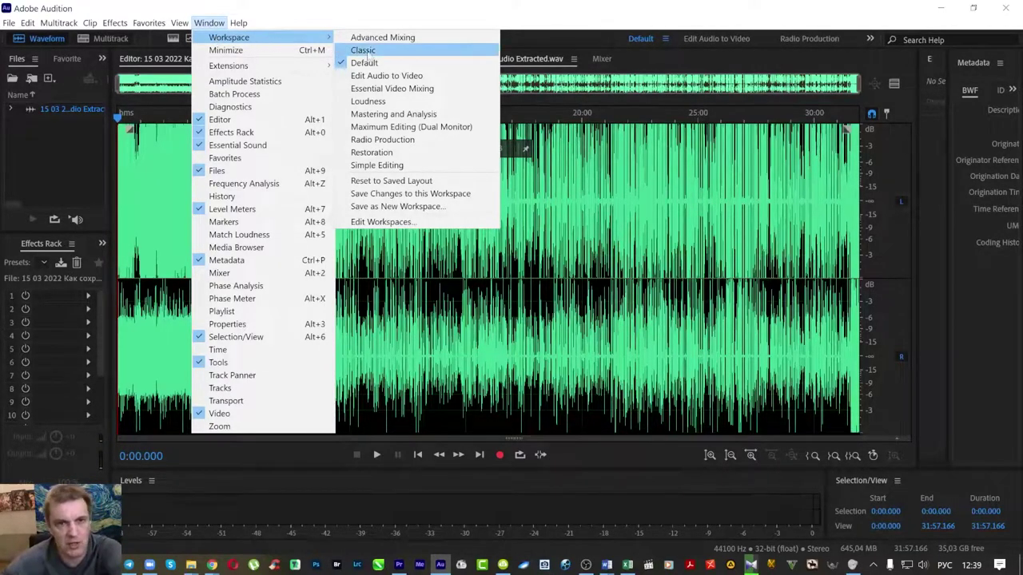
{"action": "mouse_move", "coordinate": [238, 22]}
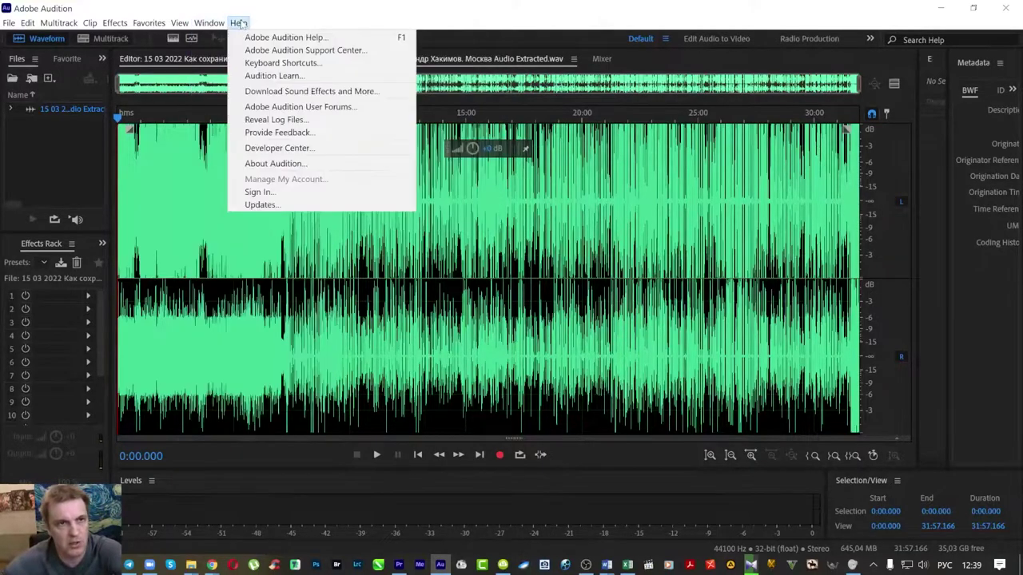
{"action": "left_click", "coordinate": [276, 164]}
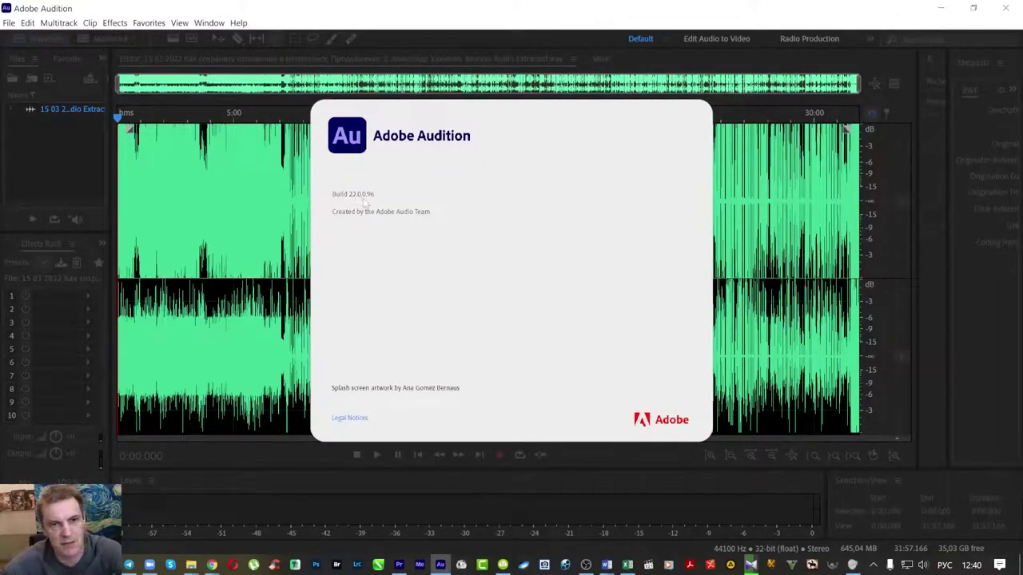
{"action": "key", "text": "alt+Tab"}
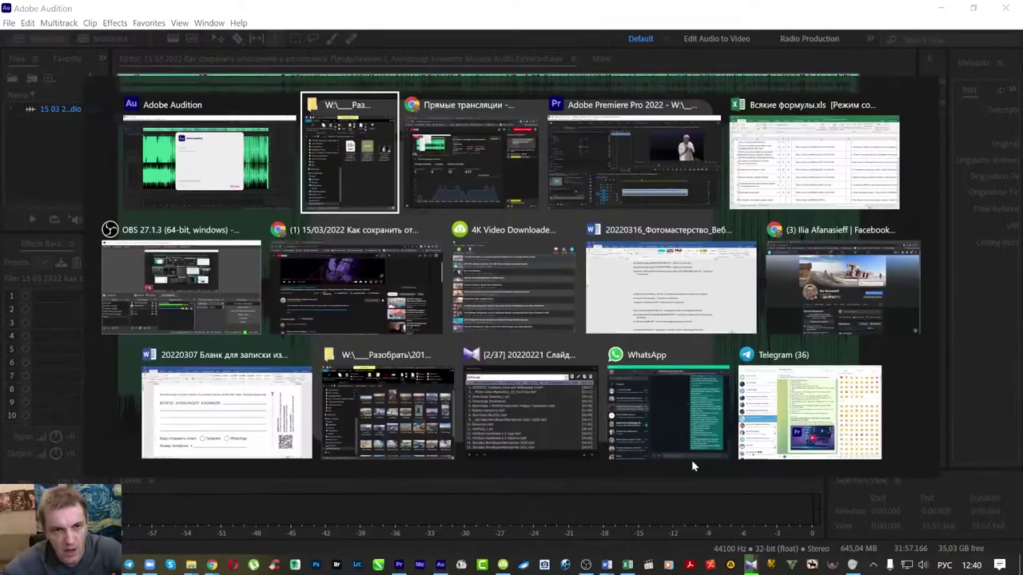
{"action": "key", "text": "alt+Tab"}
{"action": "key", "text": "alt+Tab"}
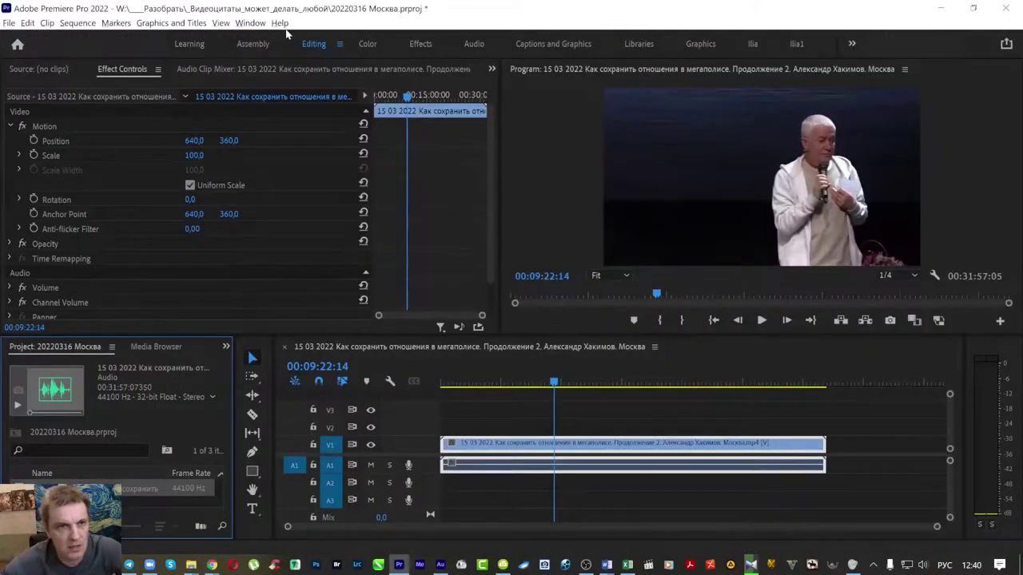
Step: Check Premiere Pro's version (22.2.0, Build 128), then switch back to Audition
{"action": "left_click", "coordinate": [280, 23]}
{"action": "left_click", "coordinate": [324, 174]}
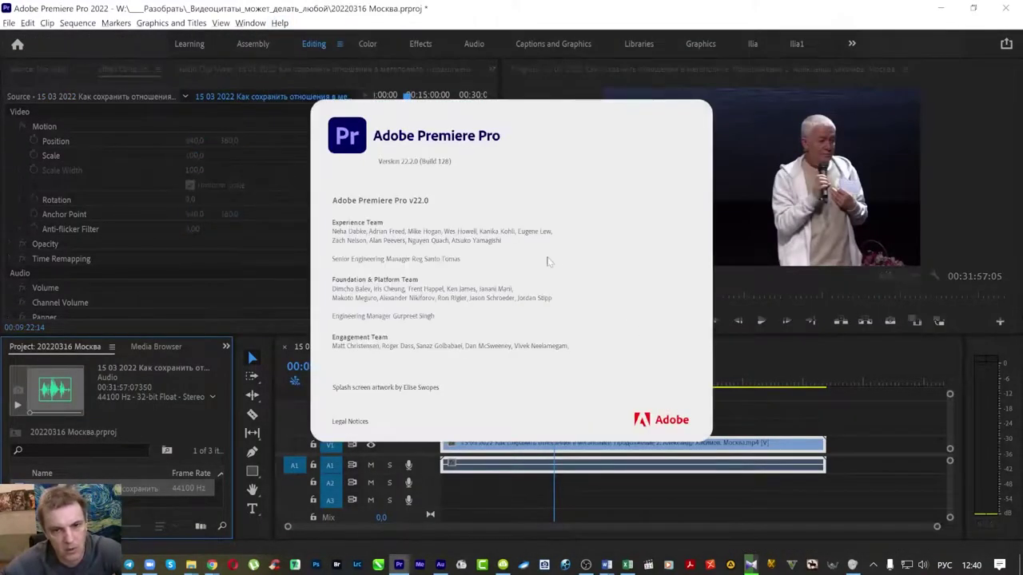
{"action": "left_click", "coordinate": [607, 212]}
{"action": "key", "text": "alt+Tab"}
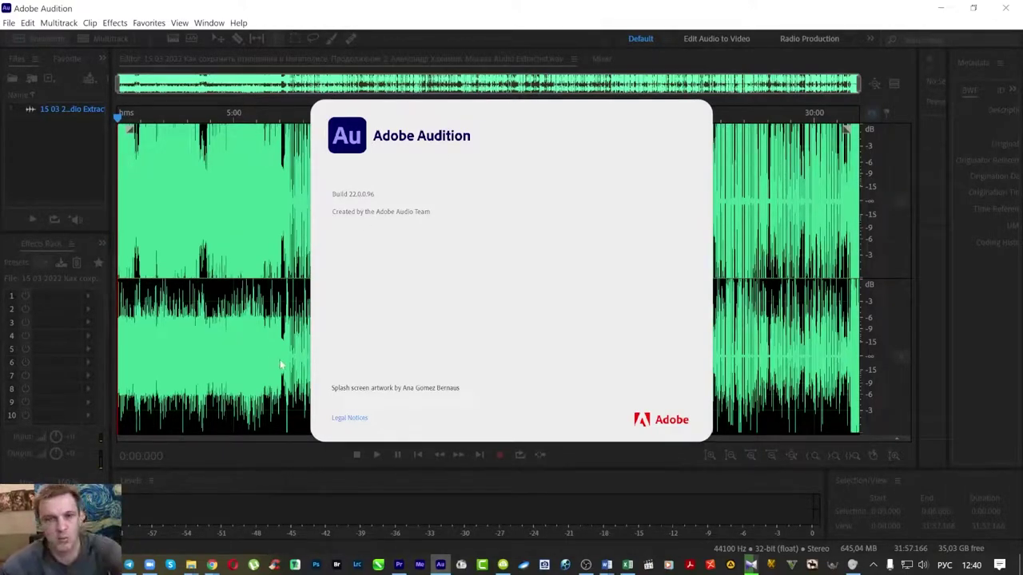
Step: Dismiss the splash screen and disable editing of the audio's right channel
{"action": "left_click", "coordinate": [438, 114]}
{"action": "left_click", "coordinate": [493, 222]}
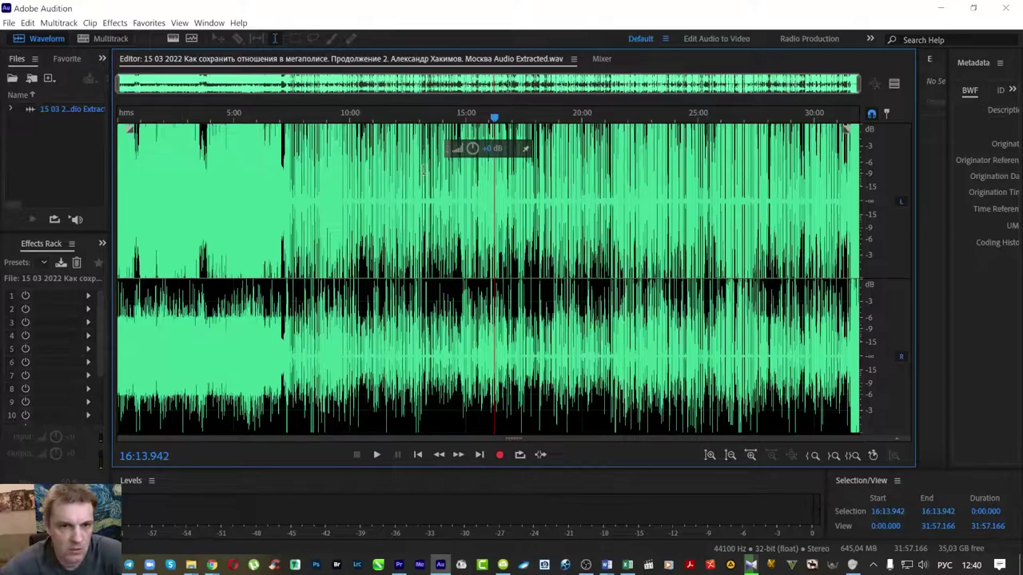
{"action": "left_click", "coordinate": [901, 354]}
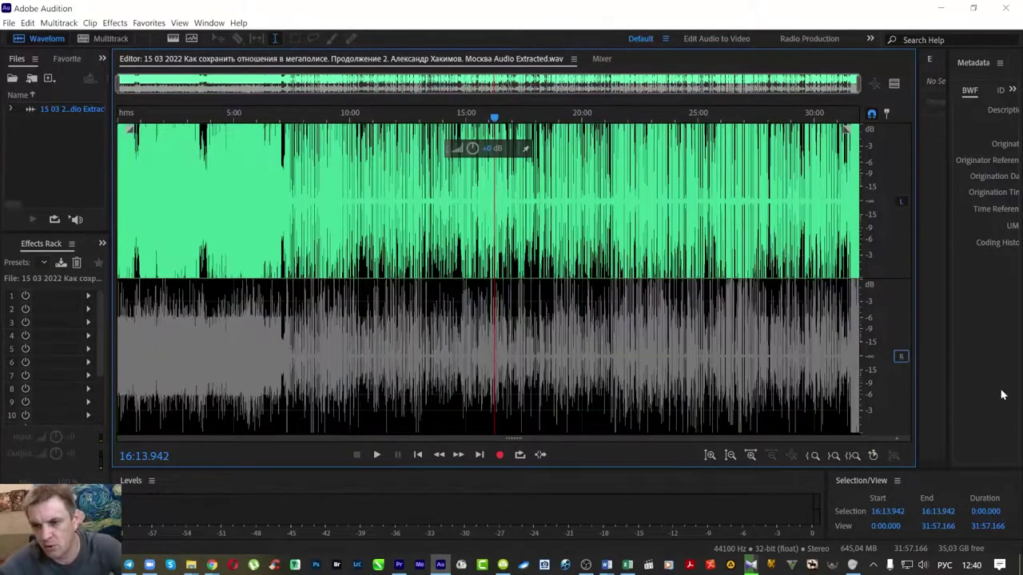
Step: Cycle through the open windows to Premiere Pro and back to Audition
{"action": "key", "text": "alt+Tab"}
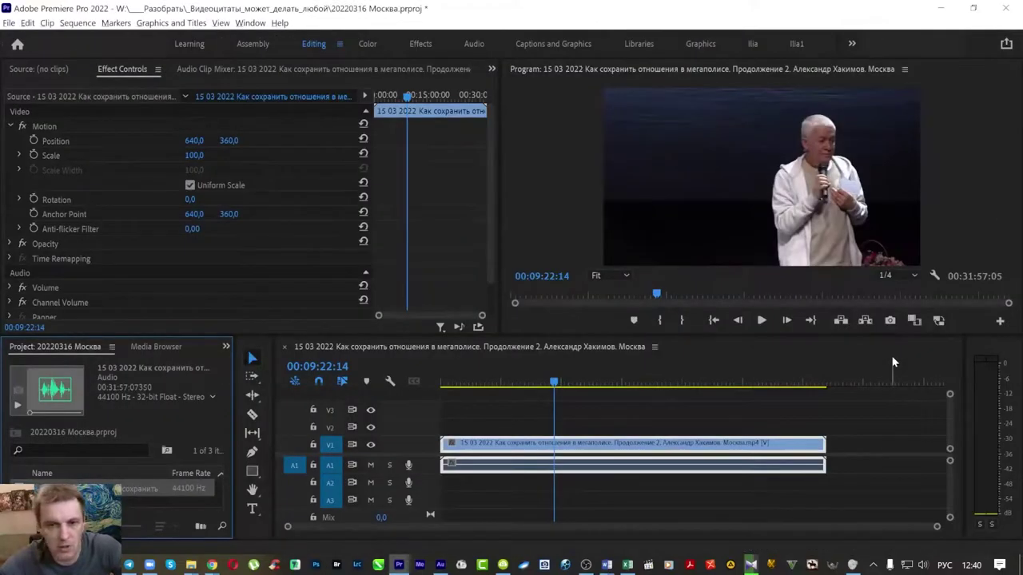
{"action": "key", "text": "alt+Tab"}
{"action": "key", "text": "alt+Tab"}
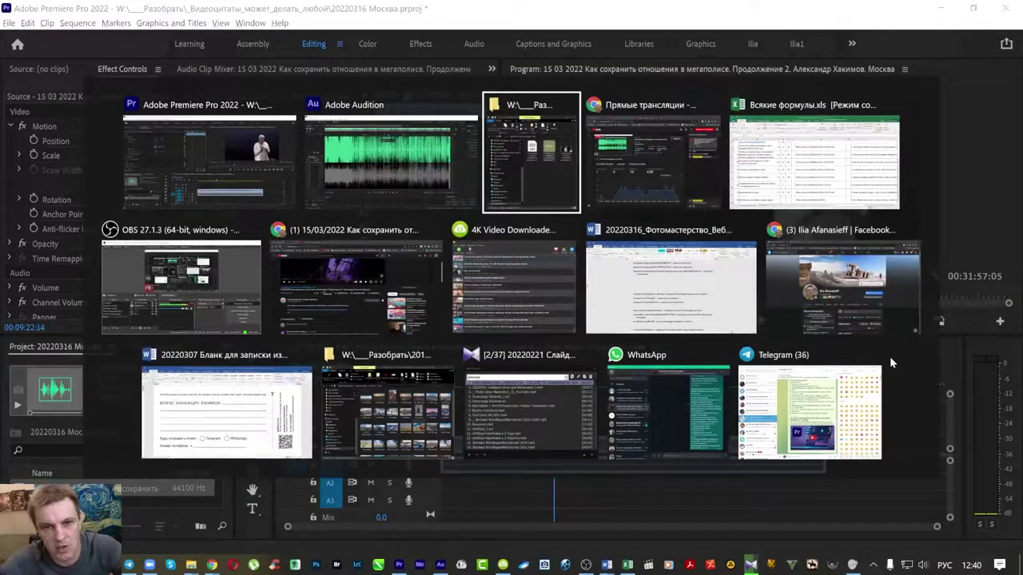
{"action": "key", "text": "alt+Tab"}
{"action": "key", "text": "alt+Tab"}
{"action": "key", "text": "alt+Tab"}
{"action": "key", "text": "Escape"}
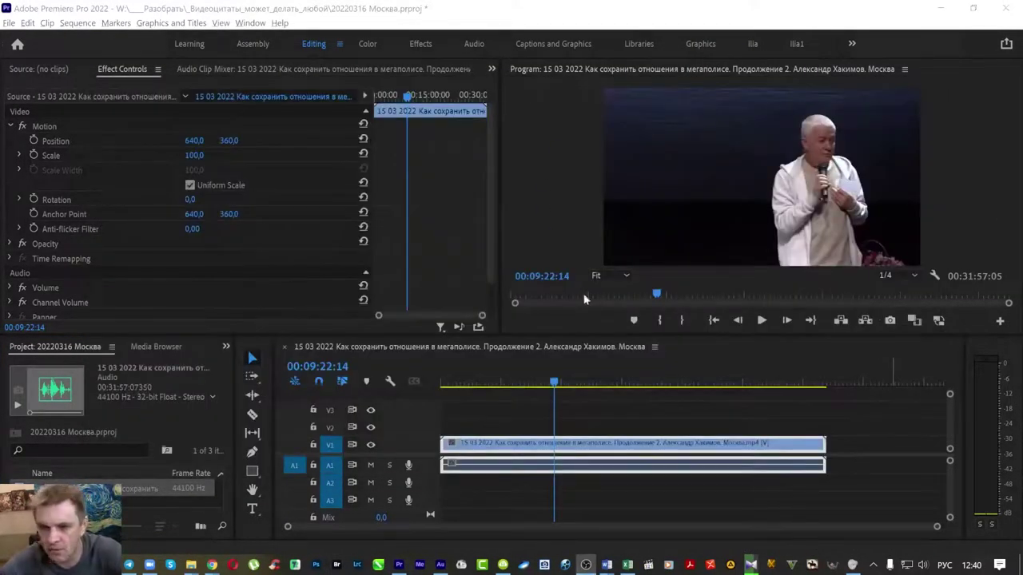
{"action": "key", "text": "alt+Tab"}
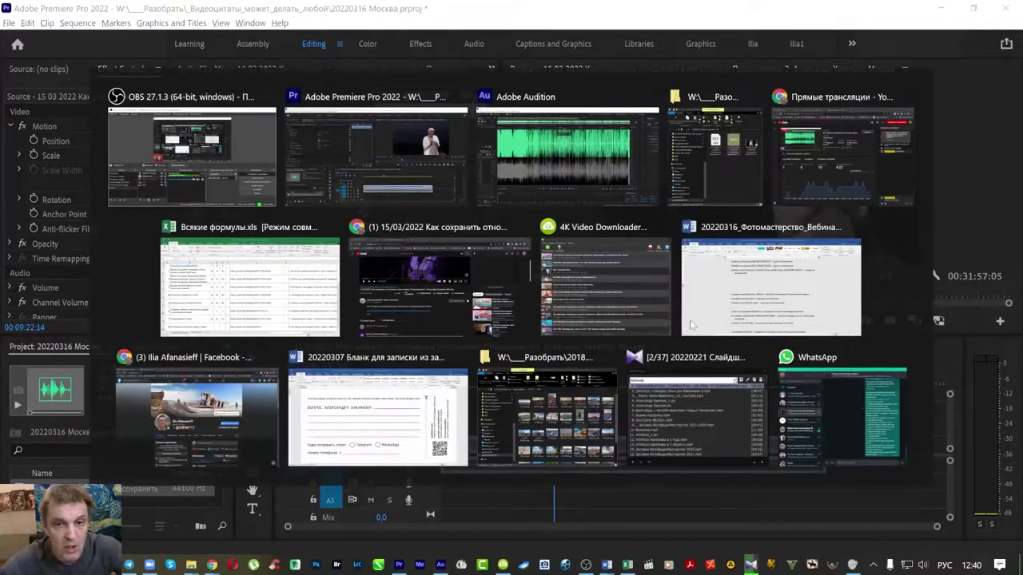
{"action": "key", "text": "alt+Tab"}
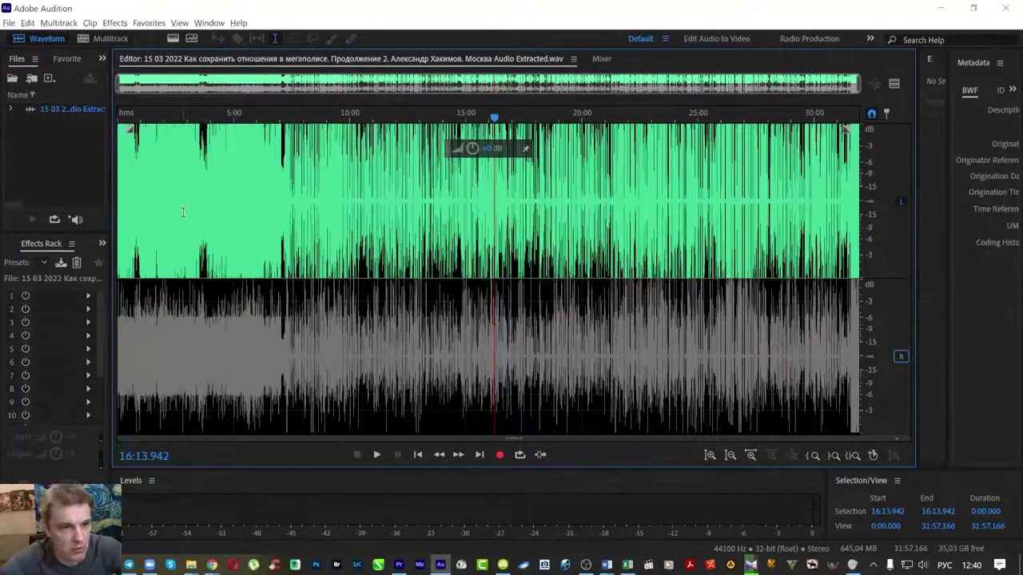
Step: Select the entire lecture WAV and boost the left channel's volume with the HUD knob
{"action": "left_click_drag", "start_coordinate": [183, 212], "coordinate": [870, 212]}
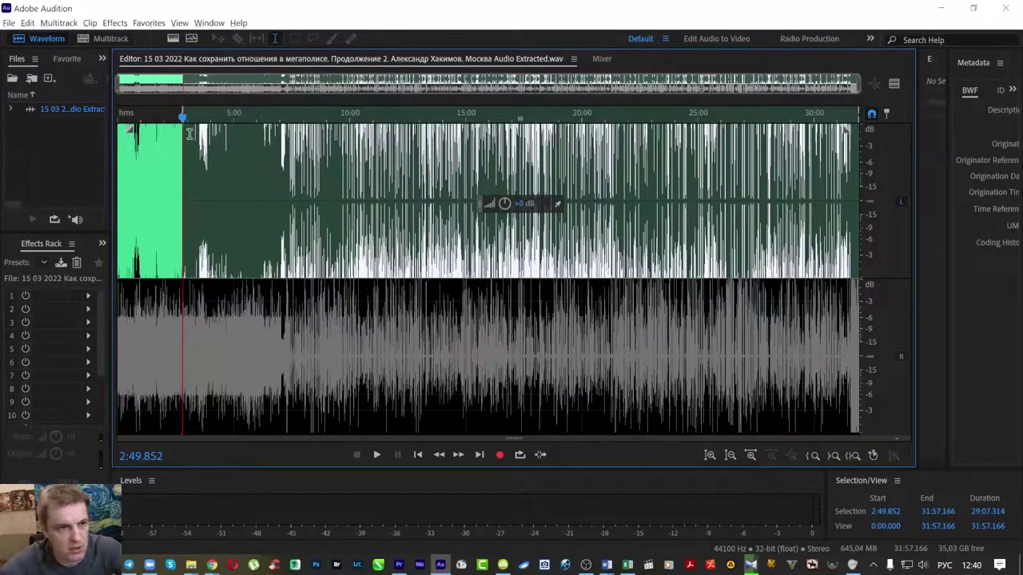
{"action": "left_click_drag", "start_coordinate": [184, 140], "coordinate": [4, 106]}
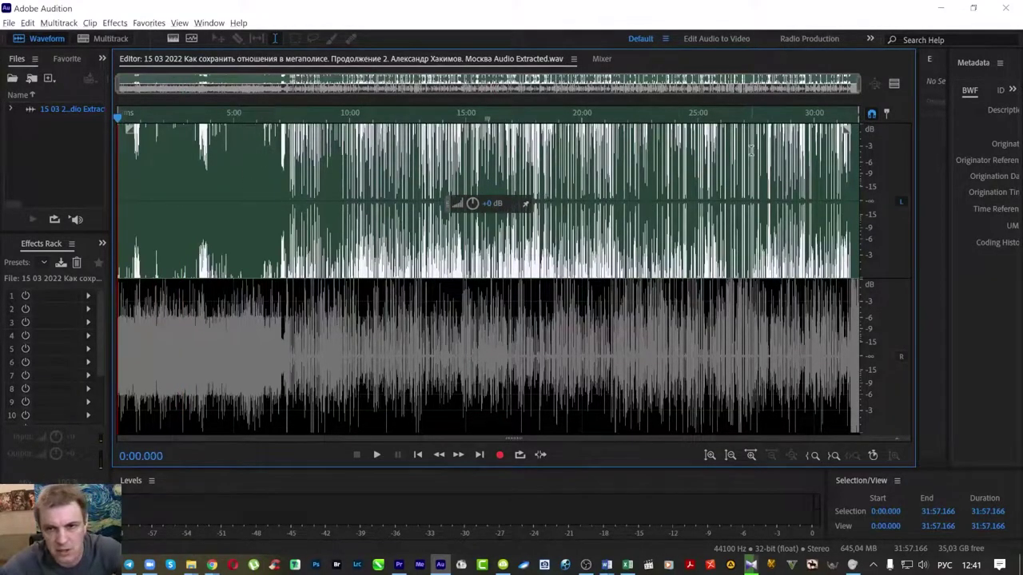
{"action": "left_click_drag", "start_coordinate": [473, 201], "coordinate": [474, 202]}
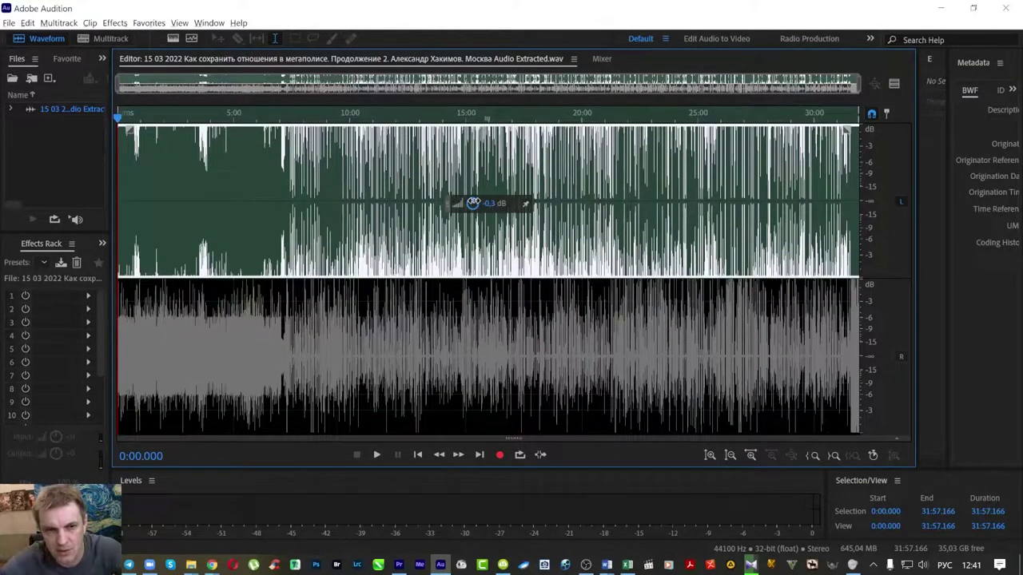
{"action": "left_click_drag", "start_coordinate": [473, 201], "coordinate": [473, 200]}
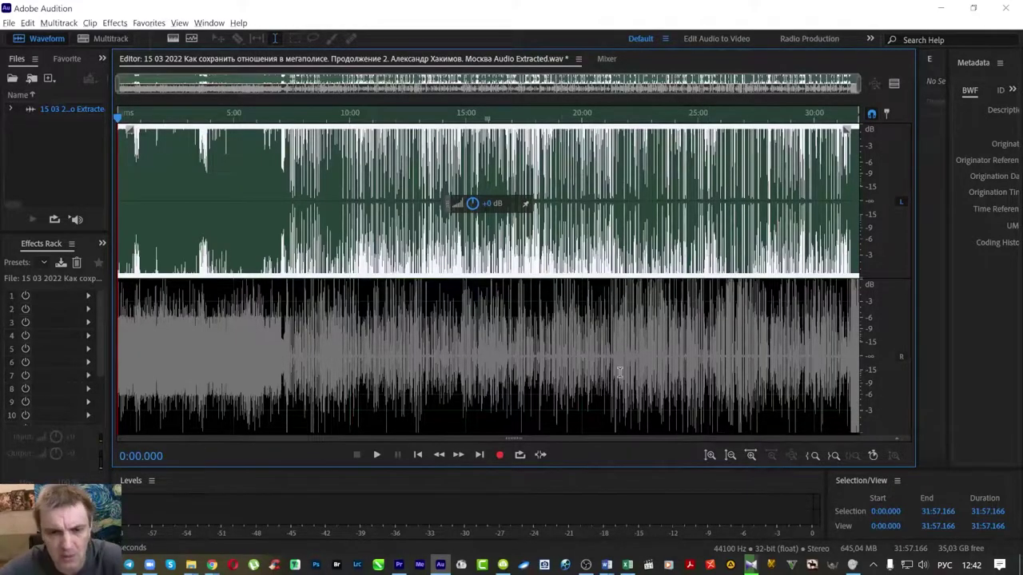
Step: Clear the selection and re-enable editing on both the left and right channels
{"action": "left_click", "coordinate": [618, 294]}
{"action": "left_click", "coordinate": [902, 203]}
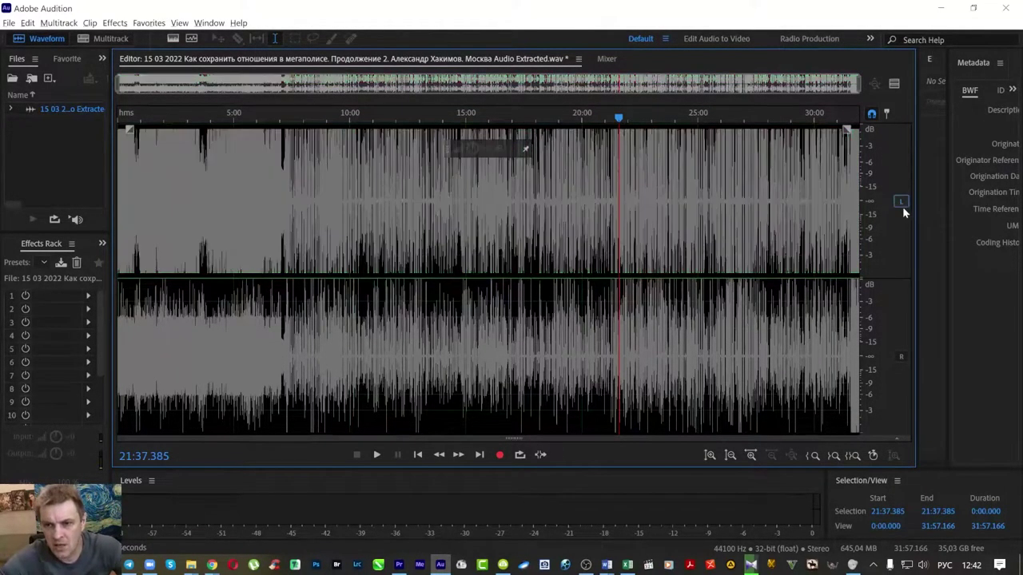
{"action": "left_click", "coordinate": [902, 357]}
{"action": "left_click", "coordinate": [899, 204]}
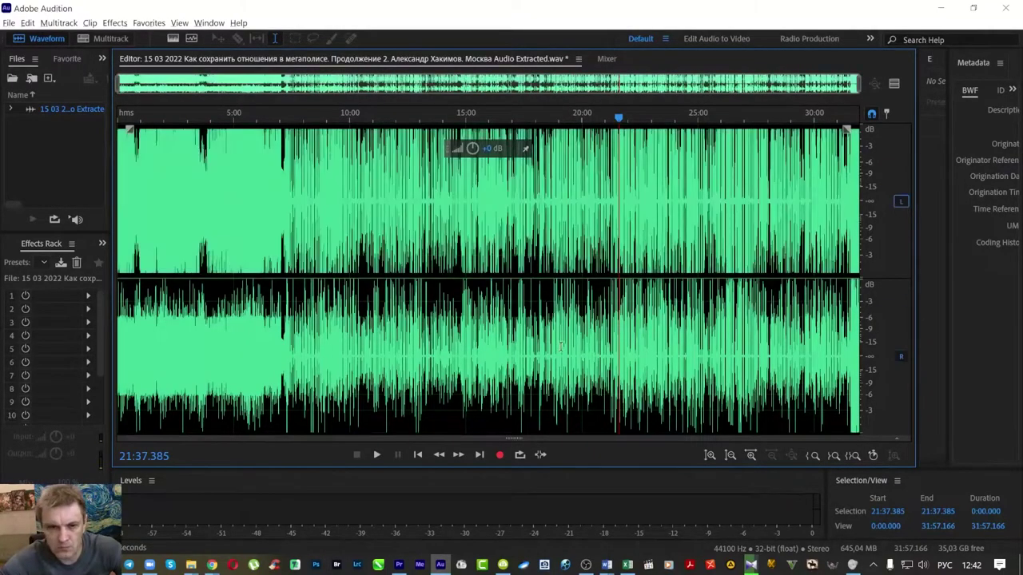
Step: Zoom in and park the playhead at 19:07.200 inside the silent pause
{"action": "scroll", "coordinate": [575, 323], "scroll_direction": "up", "scroll_amount": 5}
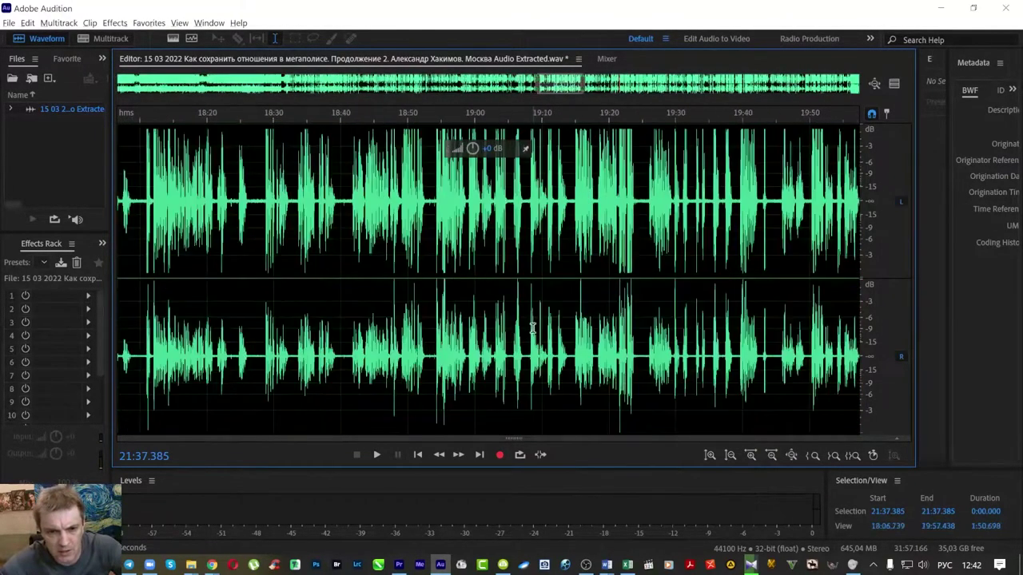
{"action": "scroll", "coordinate": [479, 331], "scroll_direction": "up", "scroll_amount": 5}
{"action": "scroll", "coordinate": [389, 338], "scroll_direction": "up", "scroll_amount": 3}
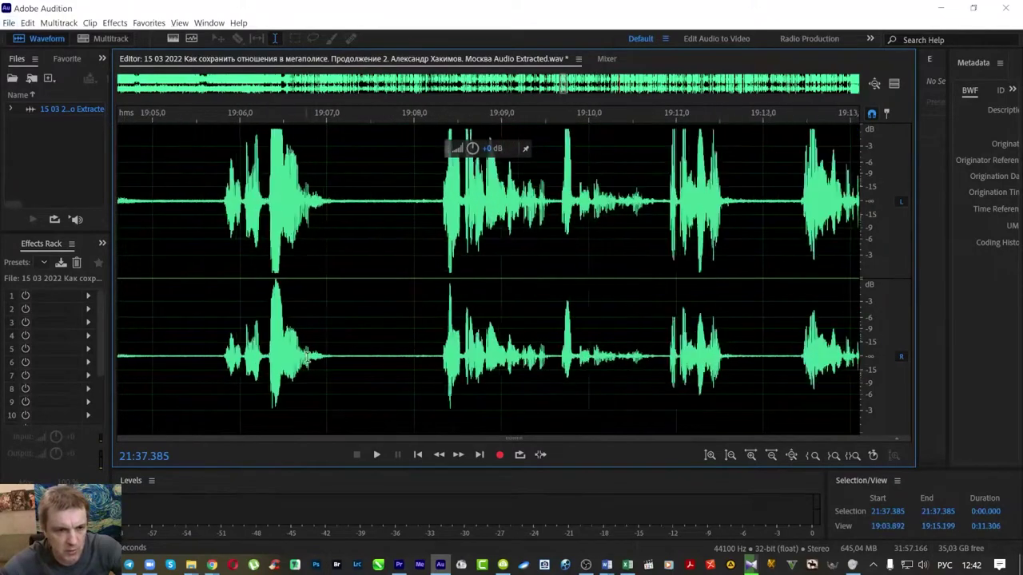
{"action": "scroll", "coordinate": [354, 355], "scroll_direction": "up", "scroll_amount": 4}
{"action": "left_click", "coordinate": [448, 368]}
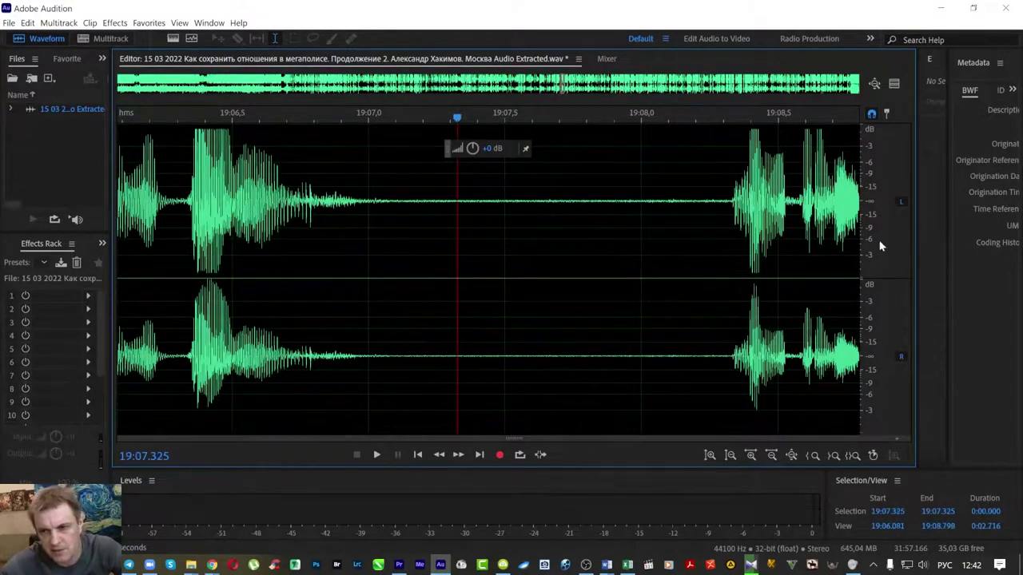
{"action": "left_click", "coordinate": [390, 349]}
{"action": "left_click_drag", "start_coordinate": [402, 365], "coordinate": [641, 376]}
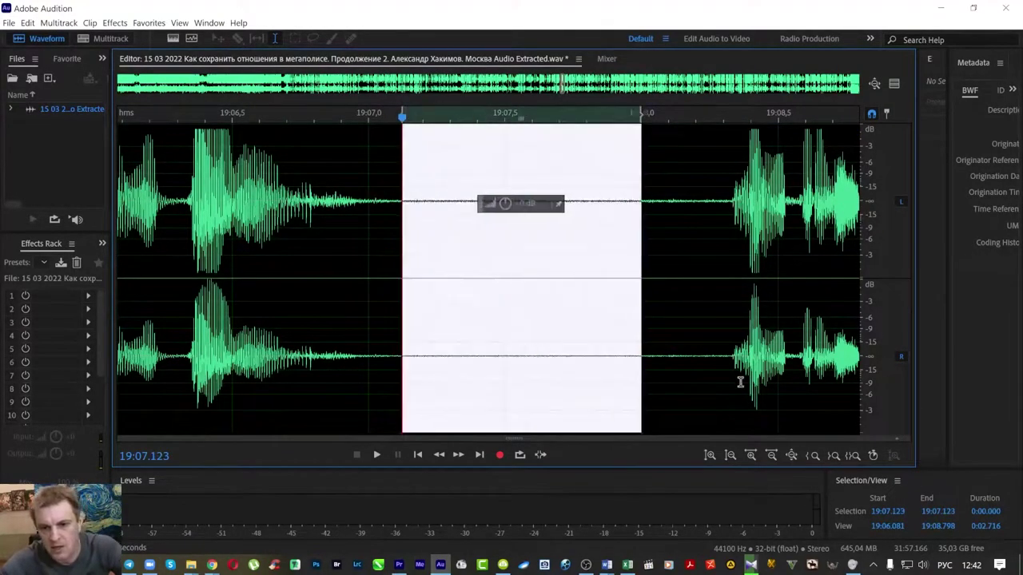
{"action": "left_click_drag", "start_coordinate": [740, 382], "coordinate": [548, 360]}
{"action": "left_click", "coordinate": [423, 302]}
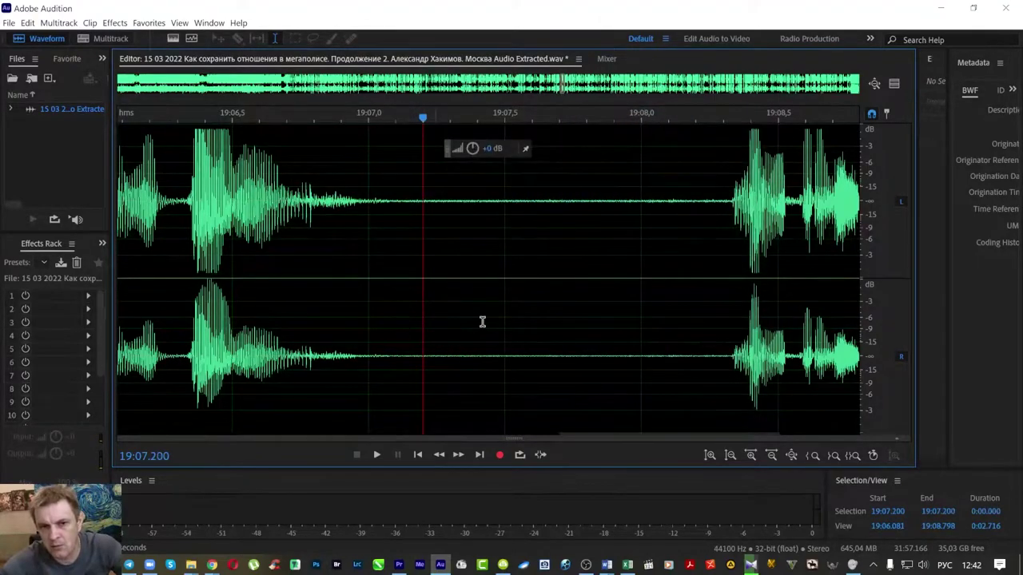
{"action": "scroll", "coordinate": [483, 321], "scroll_direction": "down", "scroll_amount": 3}
{"action": "scroll", "coordinate": [502, 296], "scroll_direction": "up", "scroll_amount": 3}
{"action": "scroll", "coordinate": [553, 287], "scroll_direction": "up", "scroll_amount": 2}
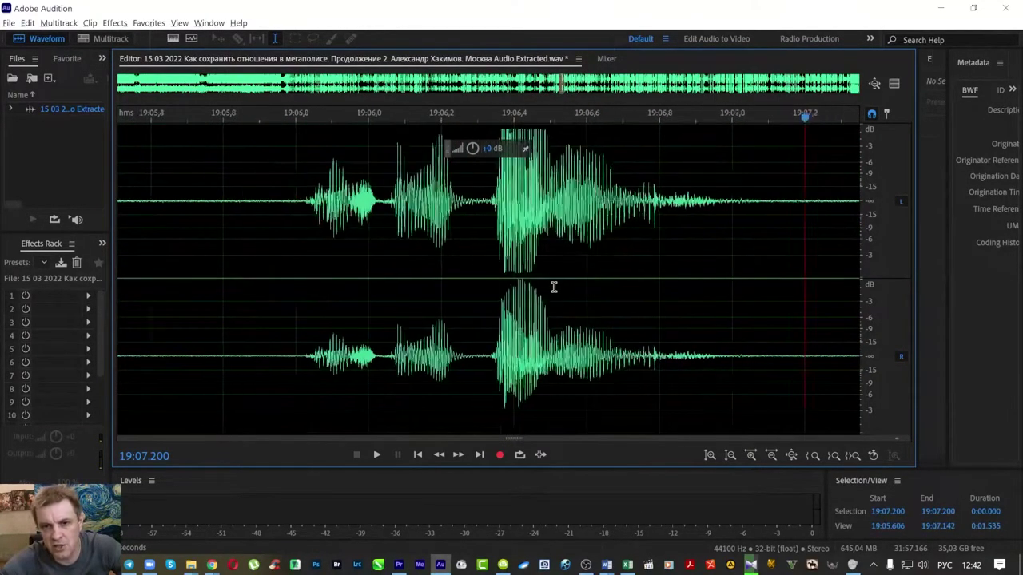
{"action": "scroll", "coordinate": [553, 287], "scroll_direction": "down", "scroll_amount": 2}
{"action": "scroll", "coordinate": [559, 286], "scroll_direction": "down", "scroll_amount": 2}
{"action": "scroll", "coordinate": [639, 254], "scroll_direction": "down", "scroll_amount": 2}
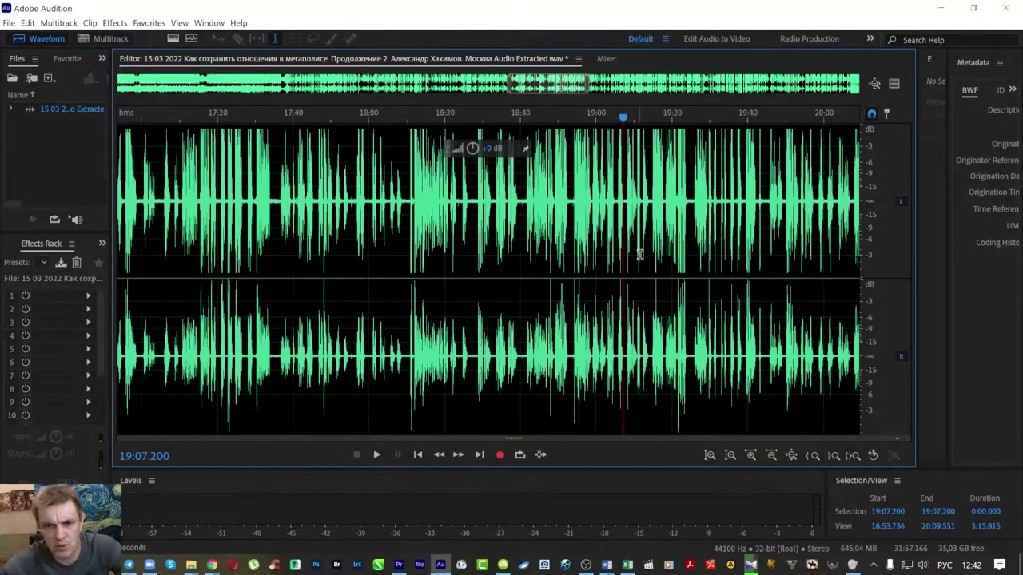
{"action": "scroll", "coordinate": [717, 259], "scroll_direction": "up", "scroll_amount": 1}
{"action": "scroll", "coordinate": [716, 258], "scroll_direction": "up", "scroll_amount": 2}
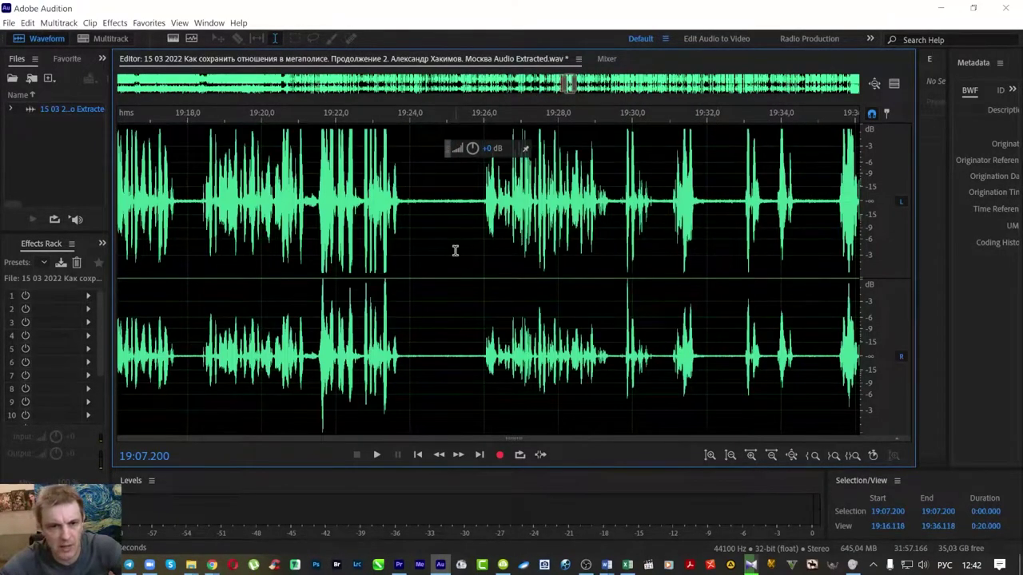
{"action": "scroll", "coordinate": [454, 251], "scroll_direction": "up", "scroll_amount": 2}
{"action": "scroll", "coordinate": [415, 266], "scroll_direction": "up", "scroll_amount": 2}
{"action": "left_click", "coordinate": [620, 357]}
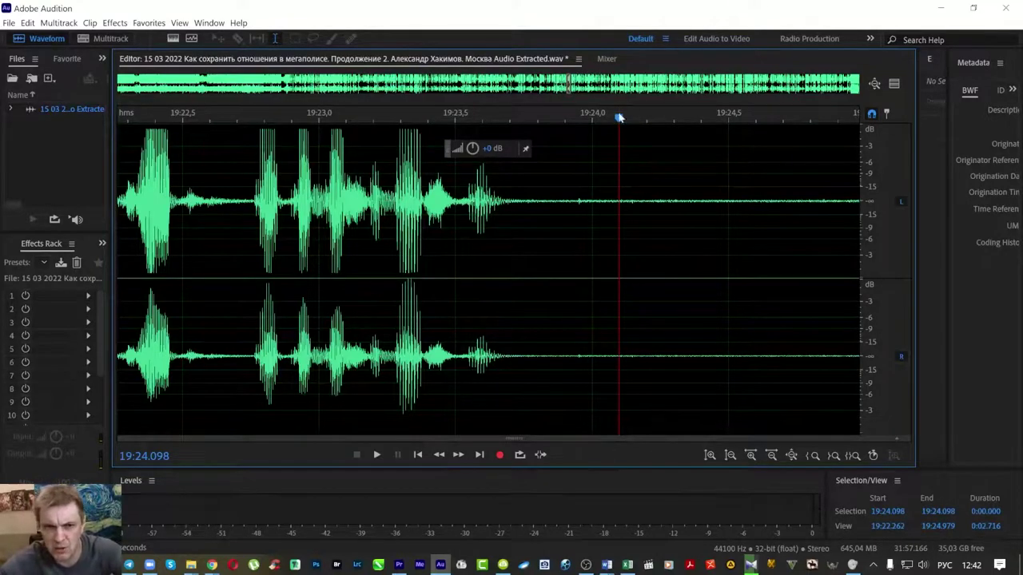
{"action": "left_click_drag", "start_coordinate": [619, 117], "coordinate": [595, 117]}
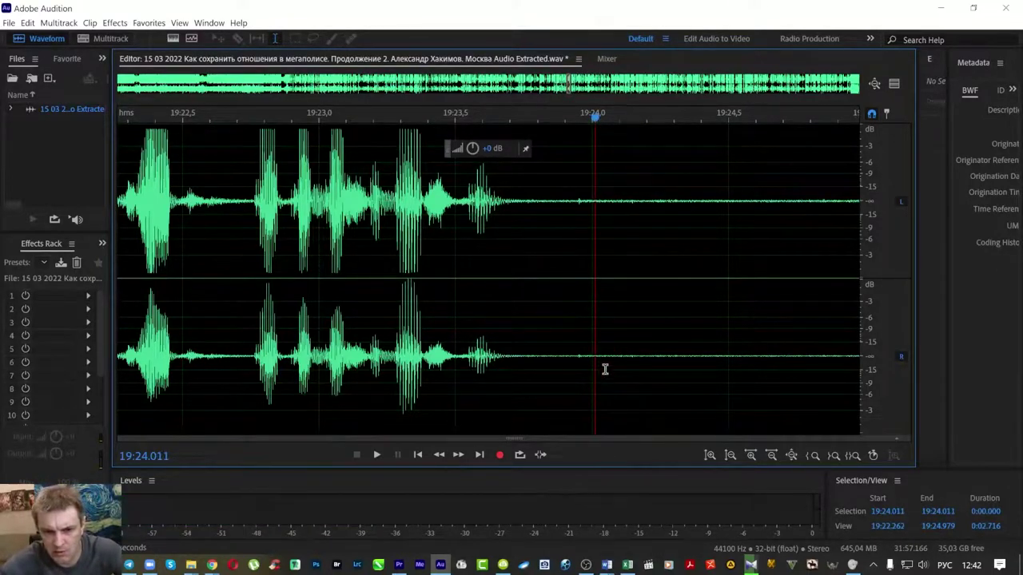
{"action": "key", "text": "minus"}
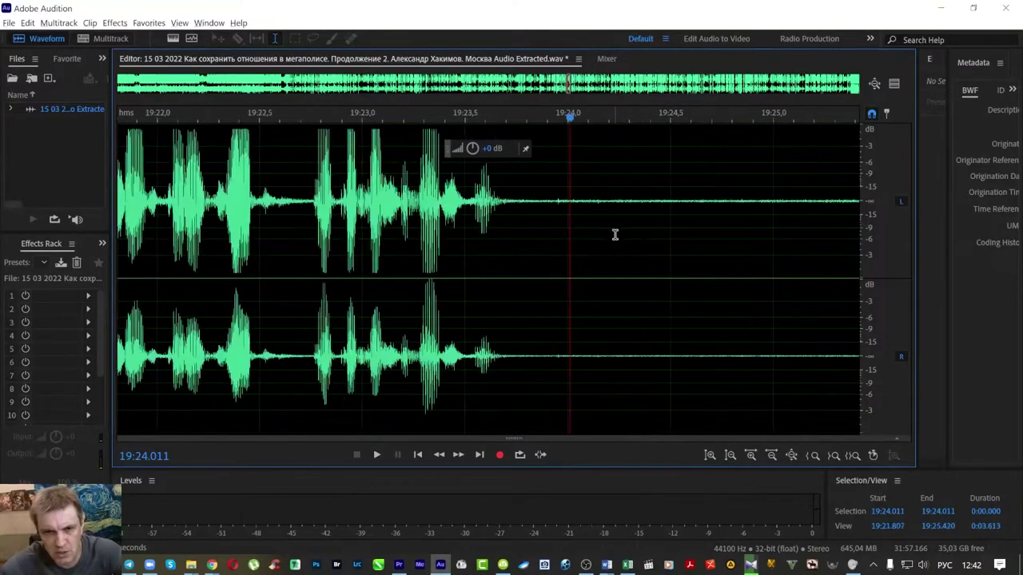
{"action": "scroll", "coordinate": [639, 236], "scroll_direction": "down", "scroll_amount": 5}
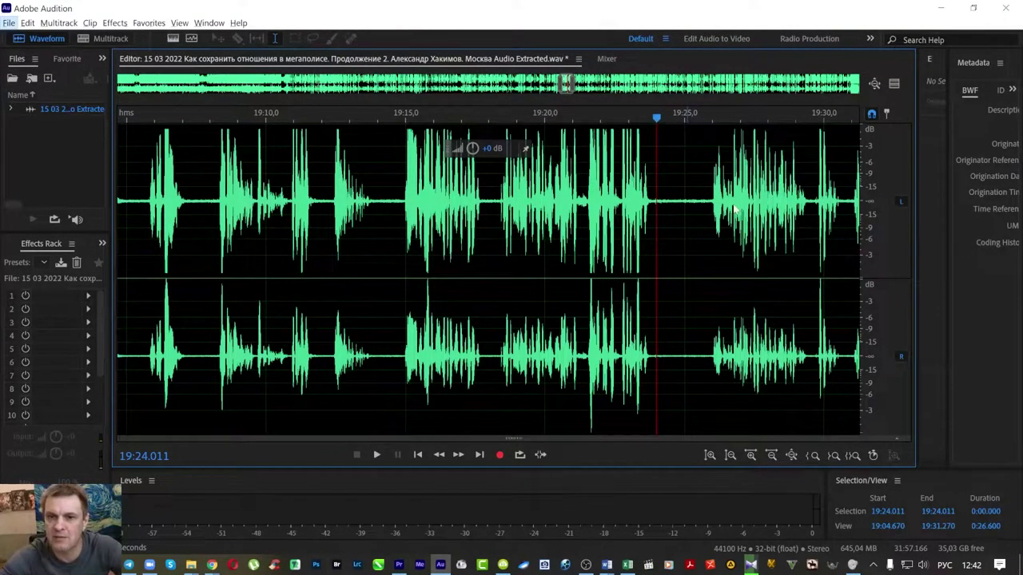
{"action": "left_click", "coordinate": [686, 325]}
{"action": "scroll", "coordinate": [683, 359], "scroll_direction": "up", "scroll_amount": 2}
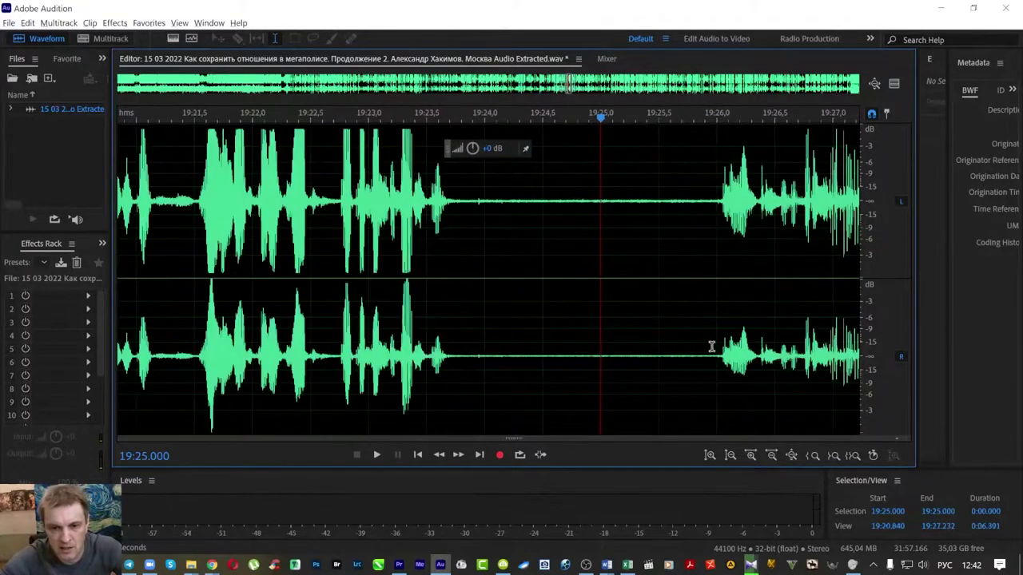
{"action": "scroll", "coordinate": [677, 392], "scroll_direction": "up", "scroll_amount": 2}
{"action": "key", "text": "space"}
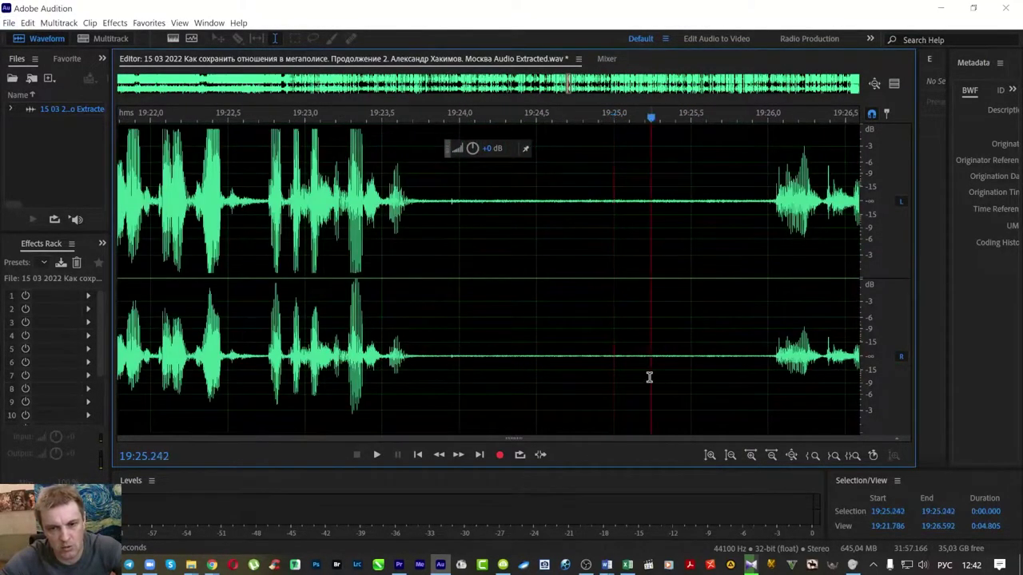
{"action": "left_click", "coordinate": [468, 359]}
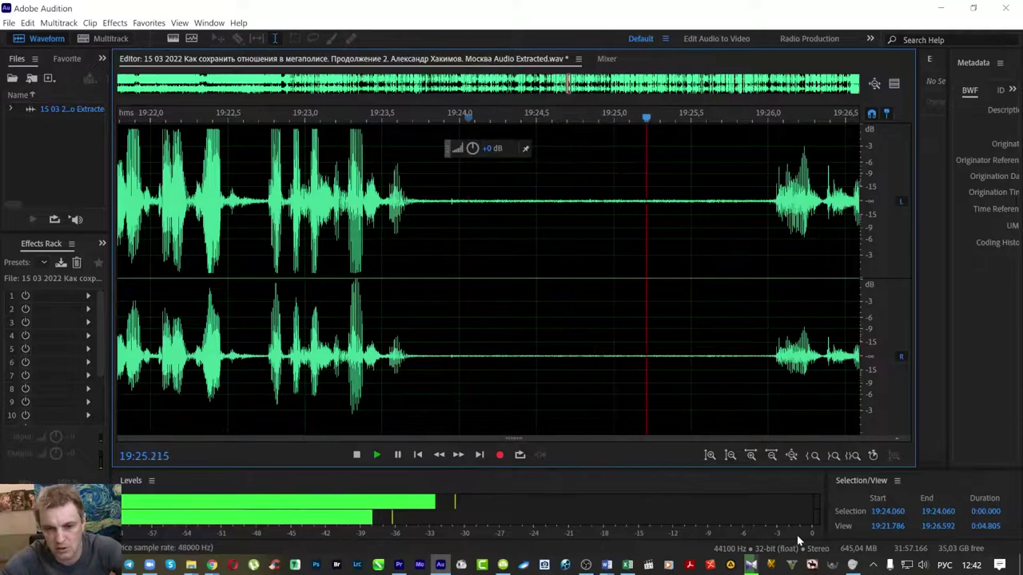
{"action": "key", "text": "space"}
Step: Capture a noise print from the silent stretch 19:24.142–19:25.931
{"action": "left_click_drag", "start_coordinate": [481, 362], "coordinate": [757, 366]}
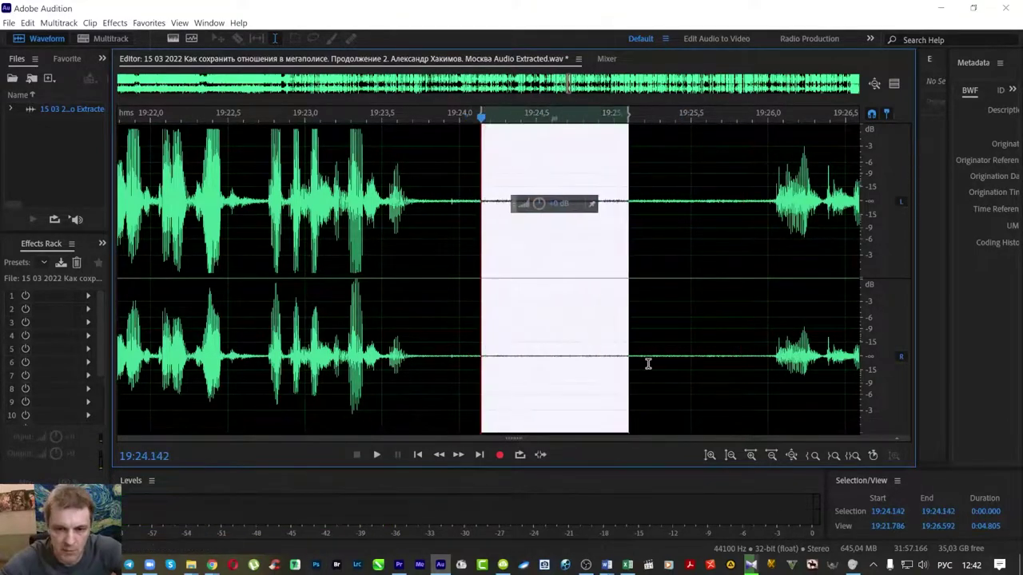
{"action": "left_click", "coordinate": [114, 22]}
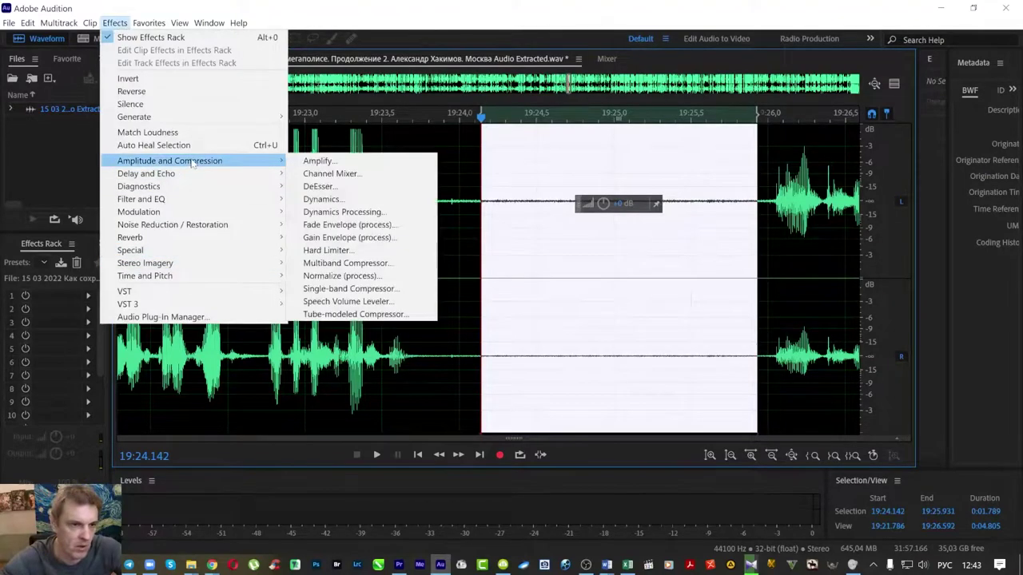
{"action": "mouse_move", "coordinate": [188, 228]}
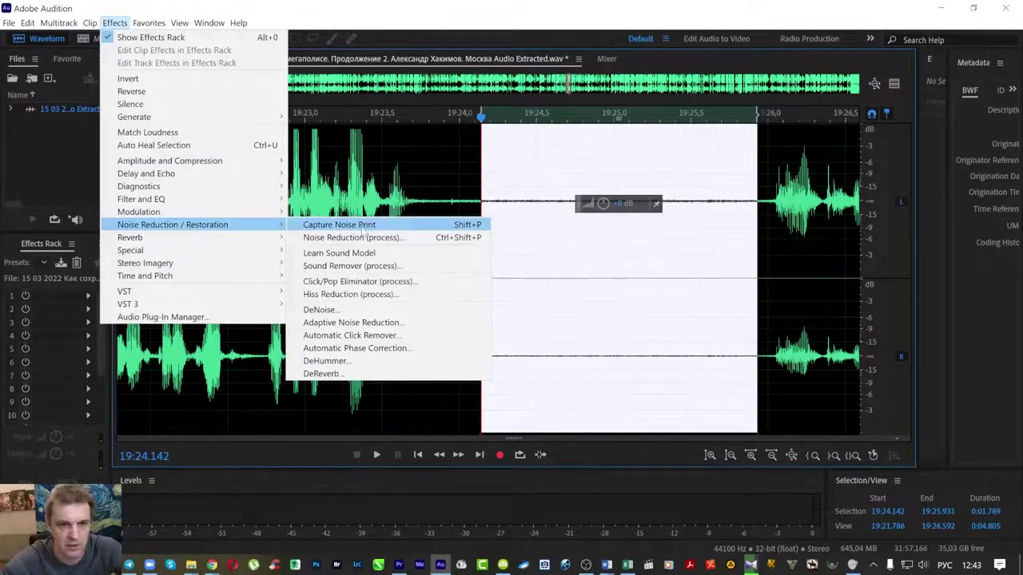
{"action": "left_click", "coordinate": [363, 231]}
Step: Preview the recording from about 7:15.9, then relisten from about 7:12
{"action": "scroll", "coordinate": [676, 330], "scroll_direction": "down", "scroll_amount": 5}
{"action": "scroll", "coordinate": [669, 343], "scroll_direction": "down", "scroll_amount": 5}
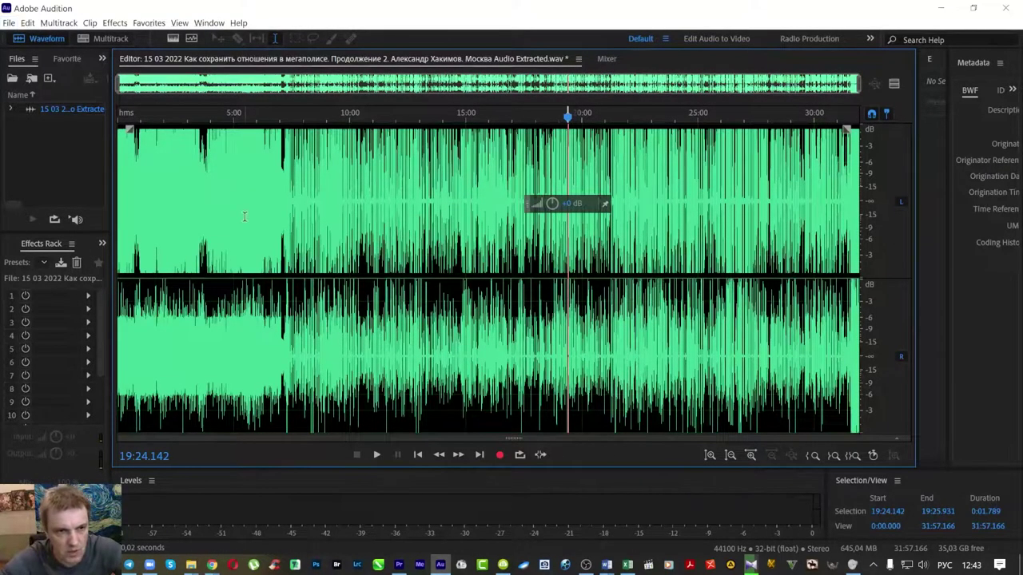
{"action": "scroll", "coordinate": [286, 212], "scroll_direction": "up", "scroll_amount": 4}
{"action": "scroll", "coordinate": [568, 257], "scroll_direction": "down", "scroll_amount": 3}
{"action": "scroll", "coordinate": [840, 195], "scroll_direction": "up", "scroll_amount": 3}
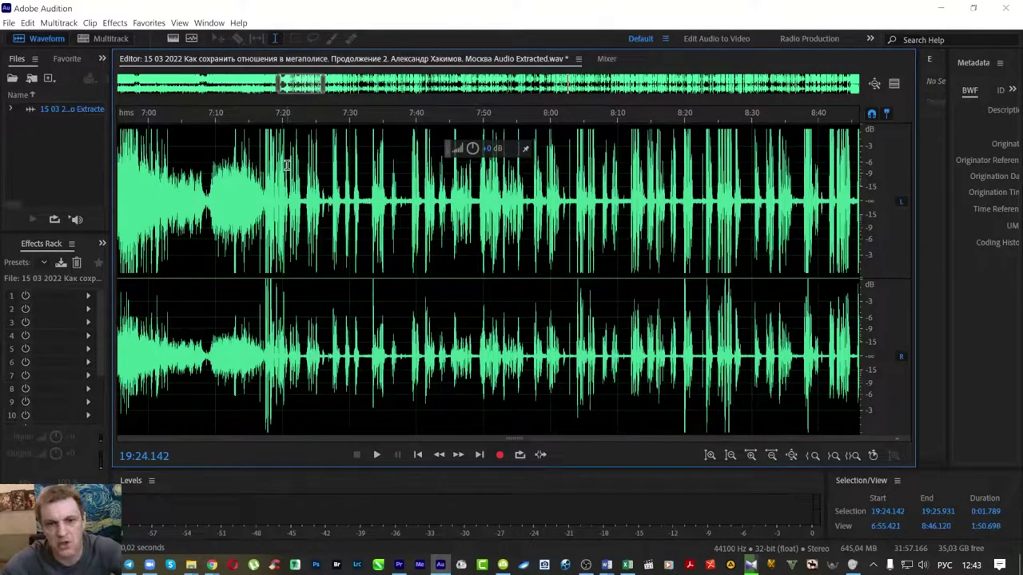
{"action": "scroll", "coordinate": [202, 230], "scroll_direction": "up", "scroll_amount": 3}
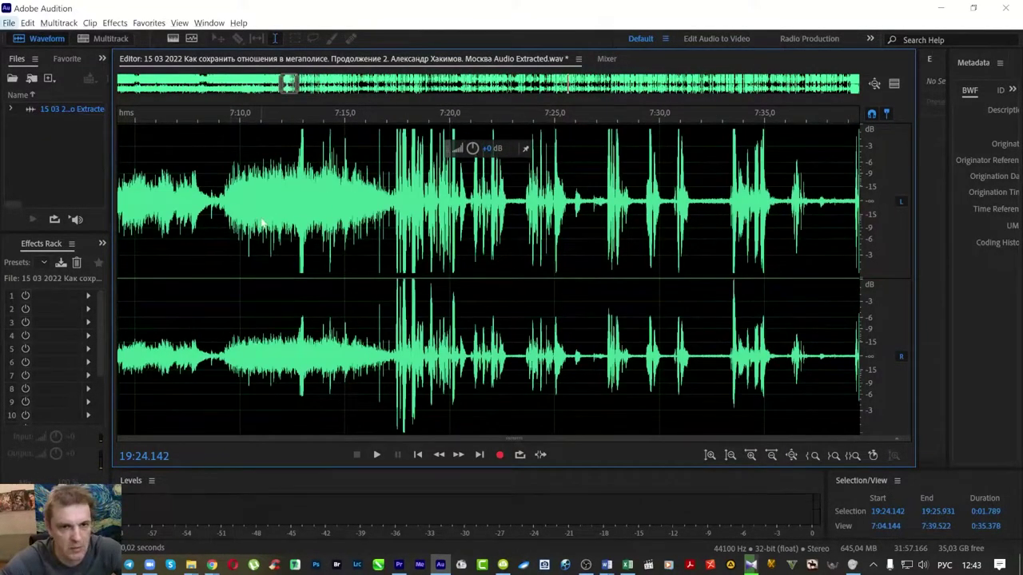
{"action": "left_click", "coordinate": [365, 116]}
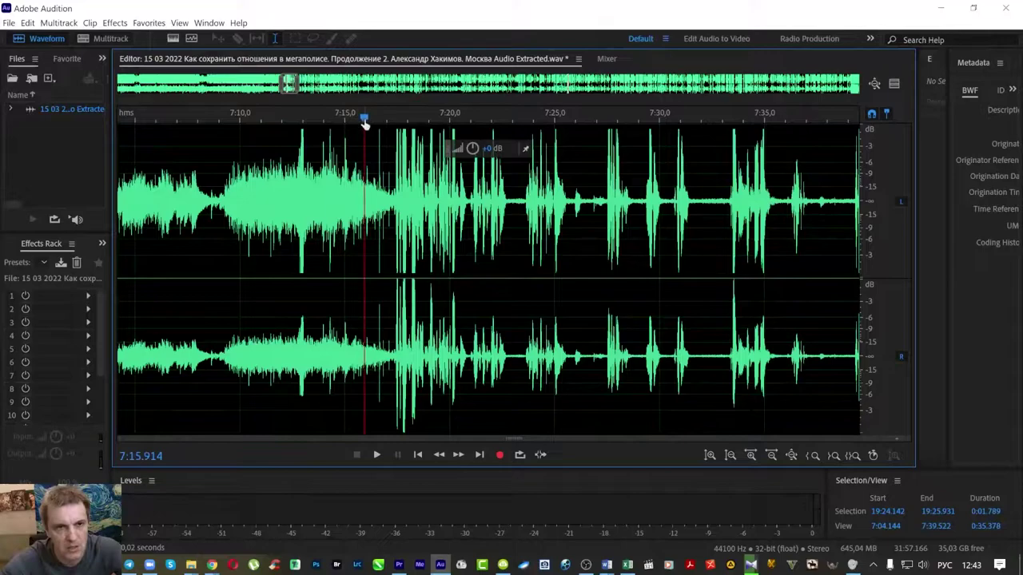
{"action": "key", "text": "space"}
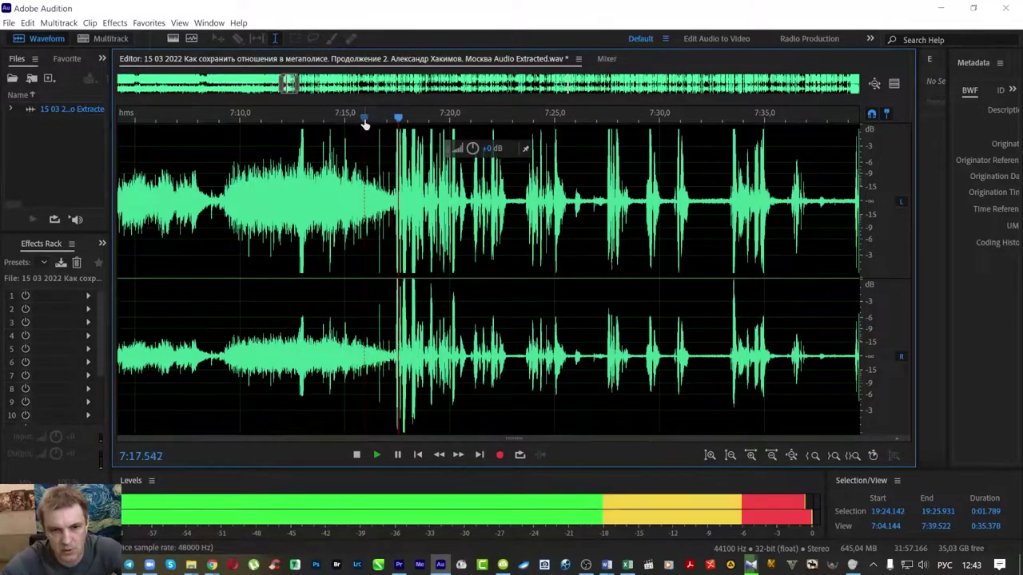
{"action": "left_click", "coordinate": [272, 116]}
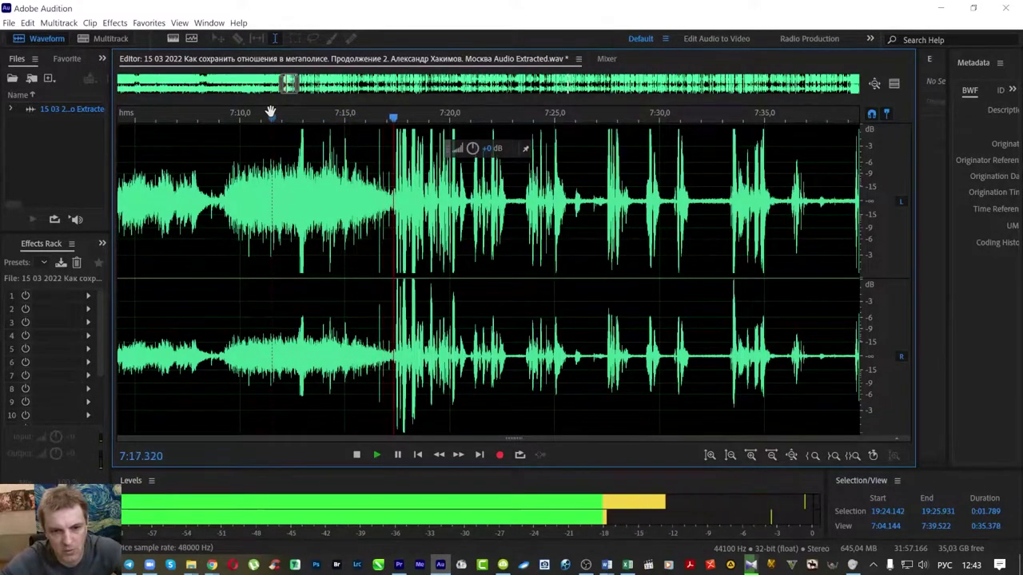
{"action": "key", "text": "space"}
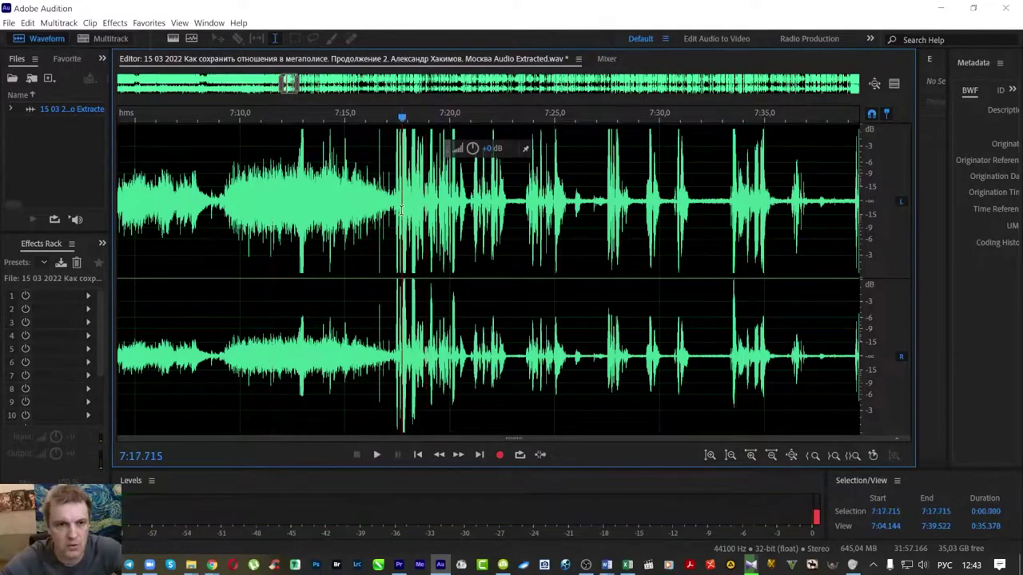
Step: Select the audio from 7:17.248 to the file end at 31:57.166
{"action": "left_click_drag", "start_coordinate": [391, 216], "coordinate": [858, 232]}
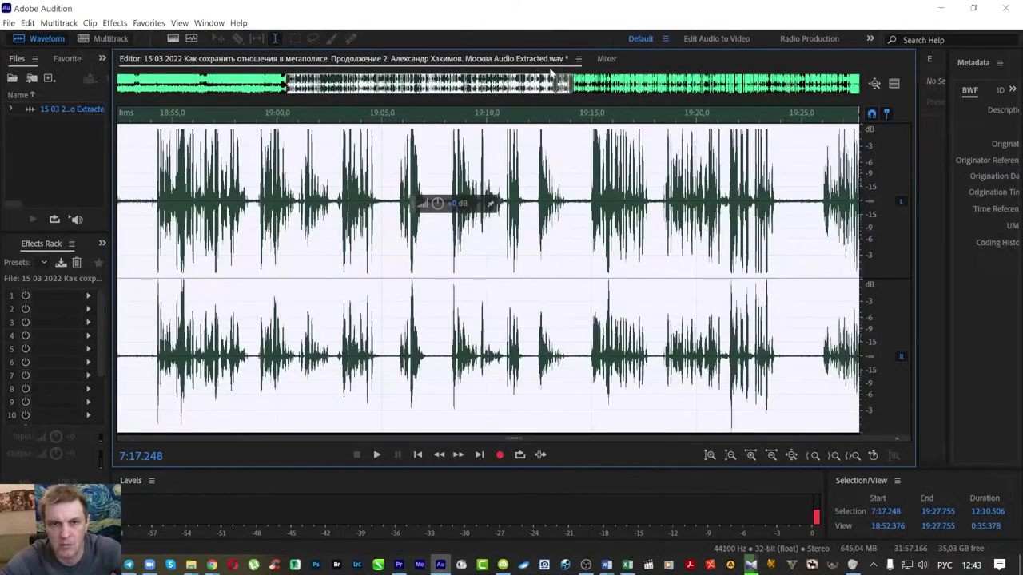
{"action": "left_click_drag", "start_coordinate": [567, 82], "coordinate": [858, 82]}
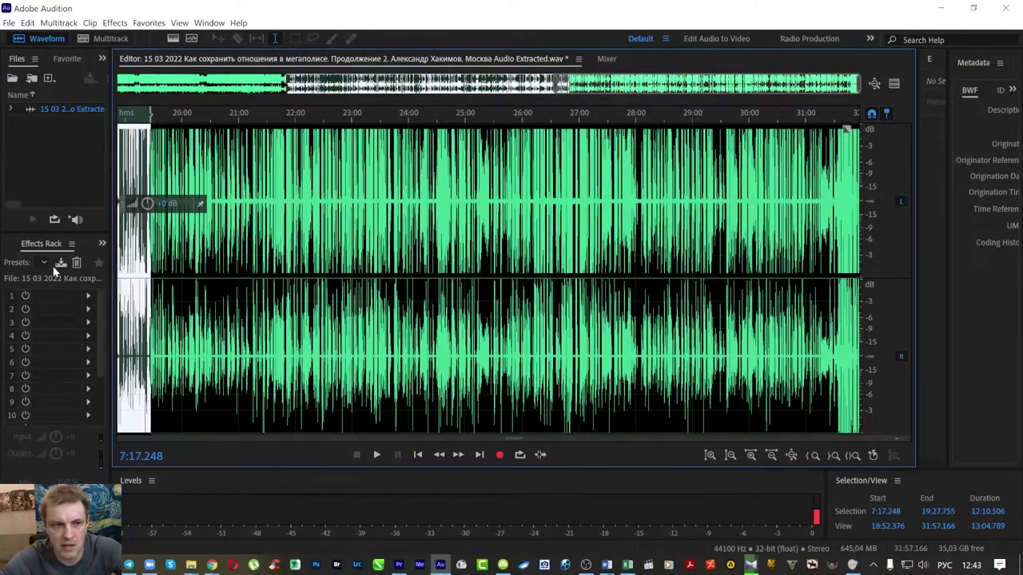
{"action": "left_click_drag", "start_coordinate": [150, 248], "coordinate": [897, 253]}
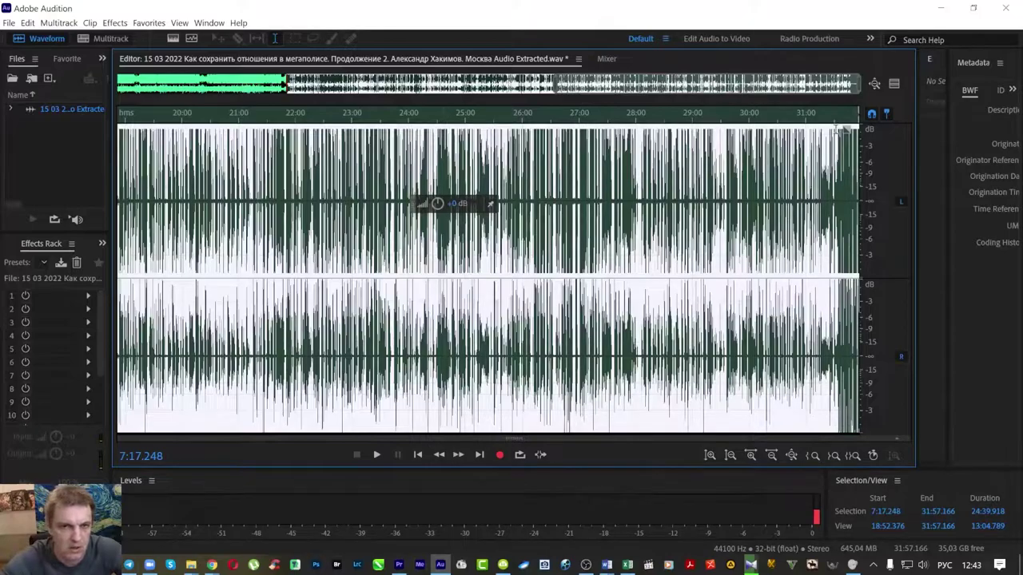
Step: Play the last seconds from about 31:42, clear the clipping warning, and replay the ending
{"action": "left_click", "coordinate": [846, 118]}
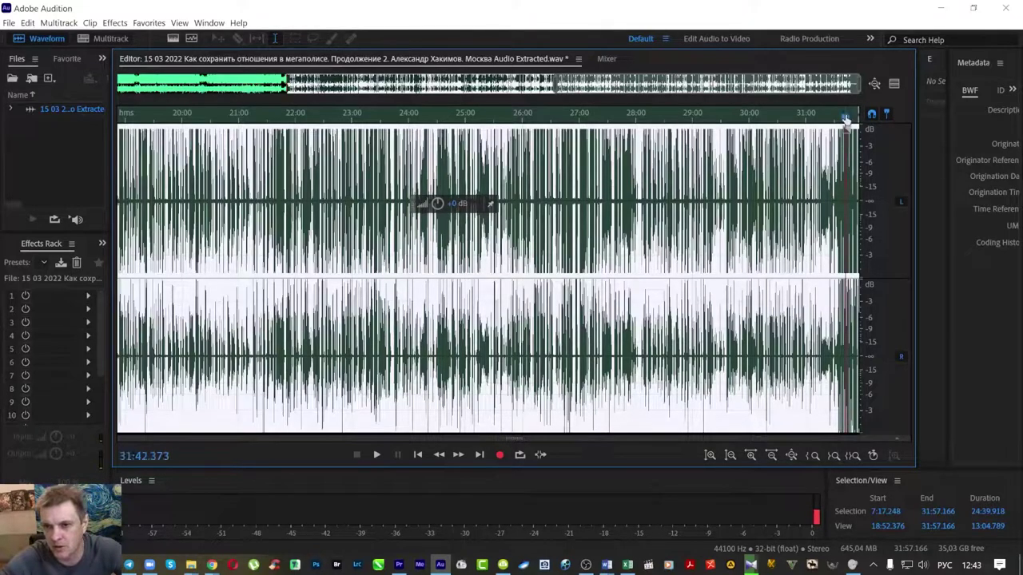
{"action": "key", "text": "space"}
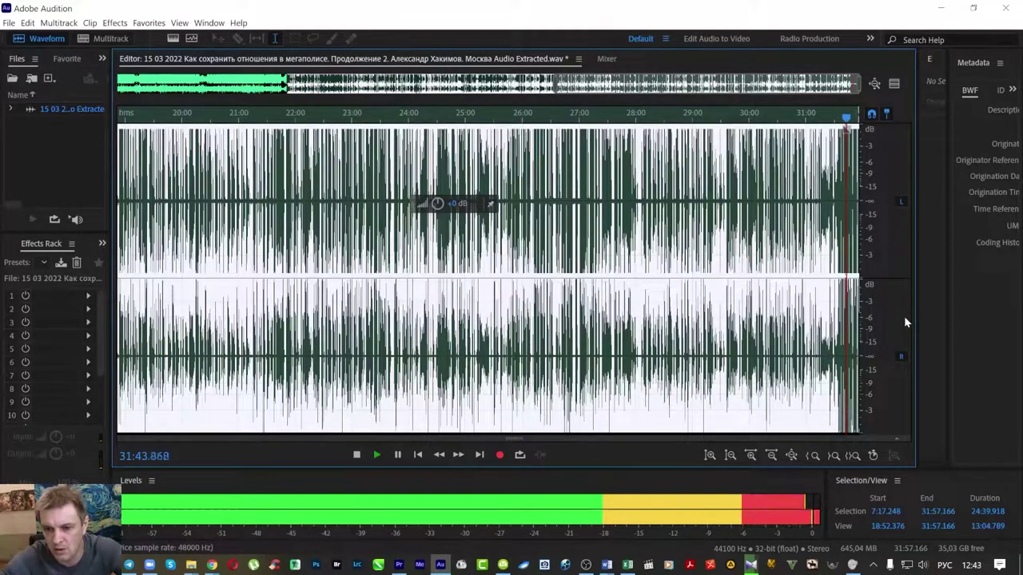
{"action": "key", "text": "space"}
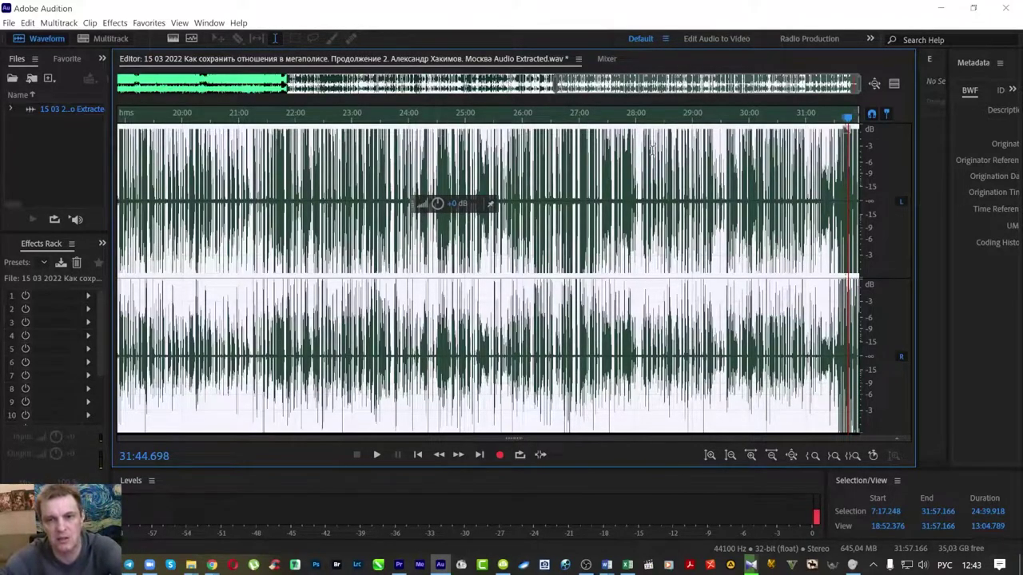
{"action": "left_click", "coordinate": [818, 516]}
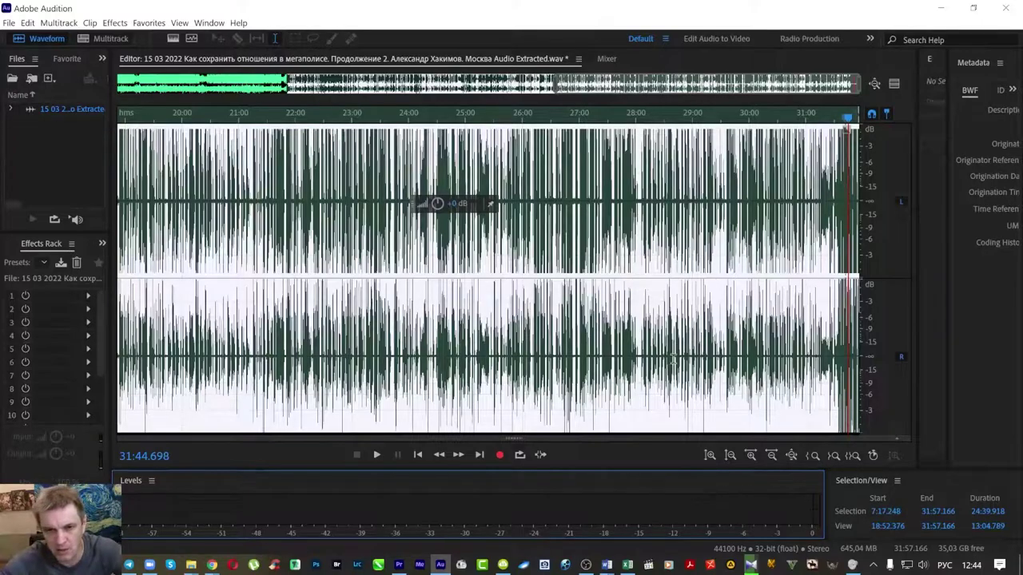
{"action": "left_click", "coordinate": [849, 121]}
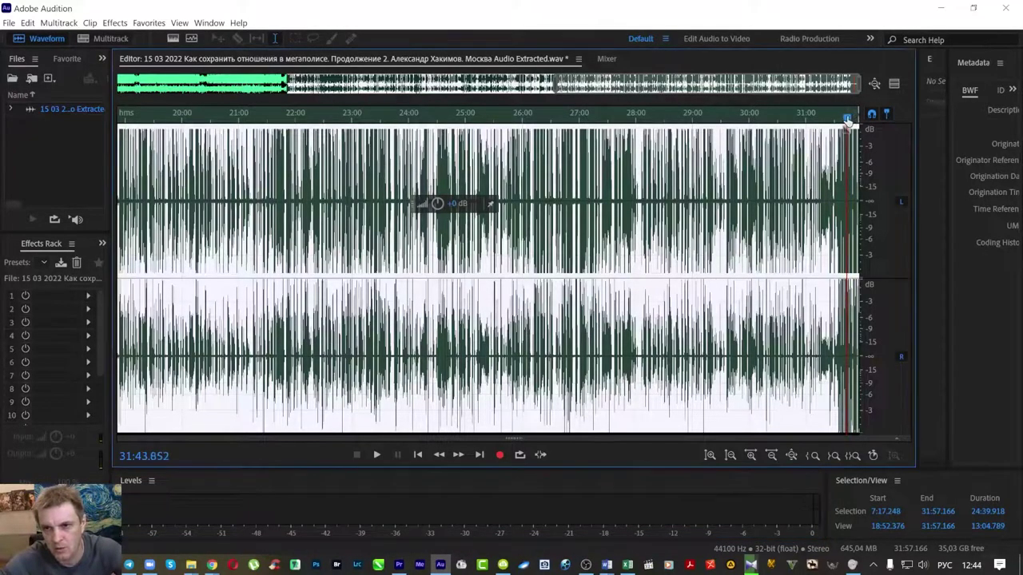
{"action": "key", "text": "space"}
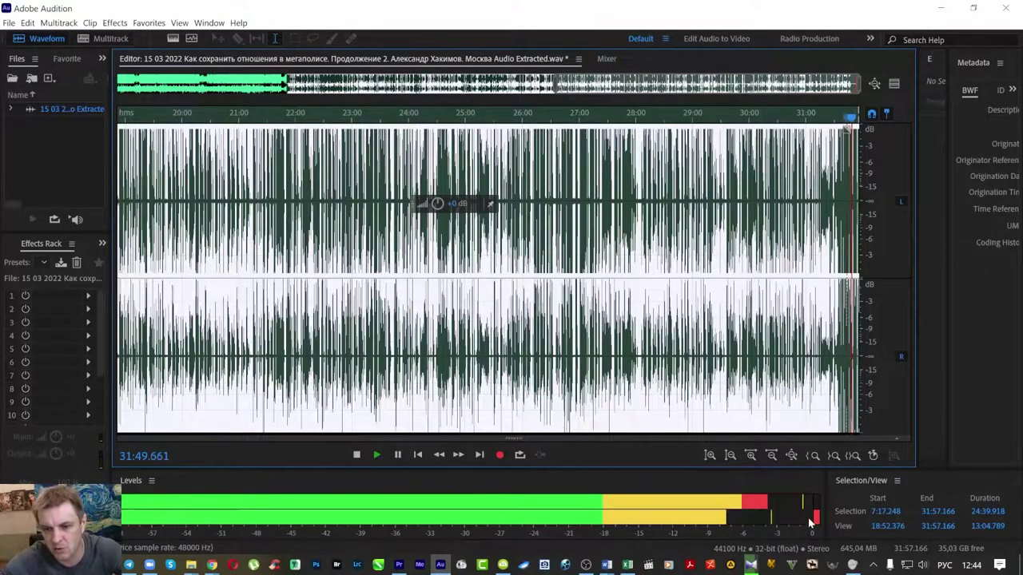
{"action": "key", "text": "space"}
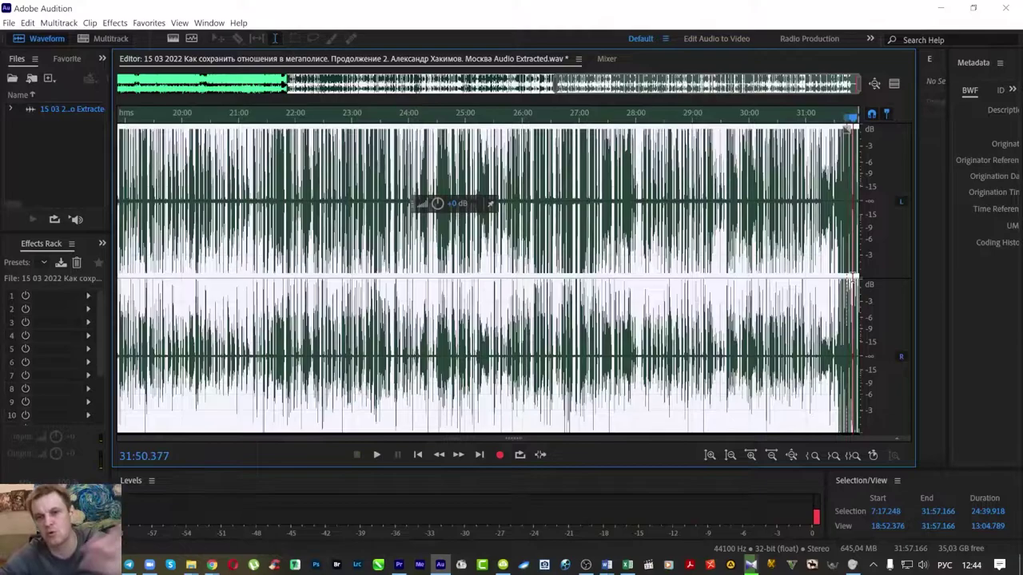
Step: Listen from about 28:45, then bring the 5:43–18:40 stretch into view
{"action": "left_click", "coordinate": [678, 117]}
{"action": "key", "text": "space"}
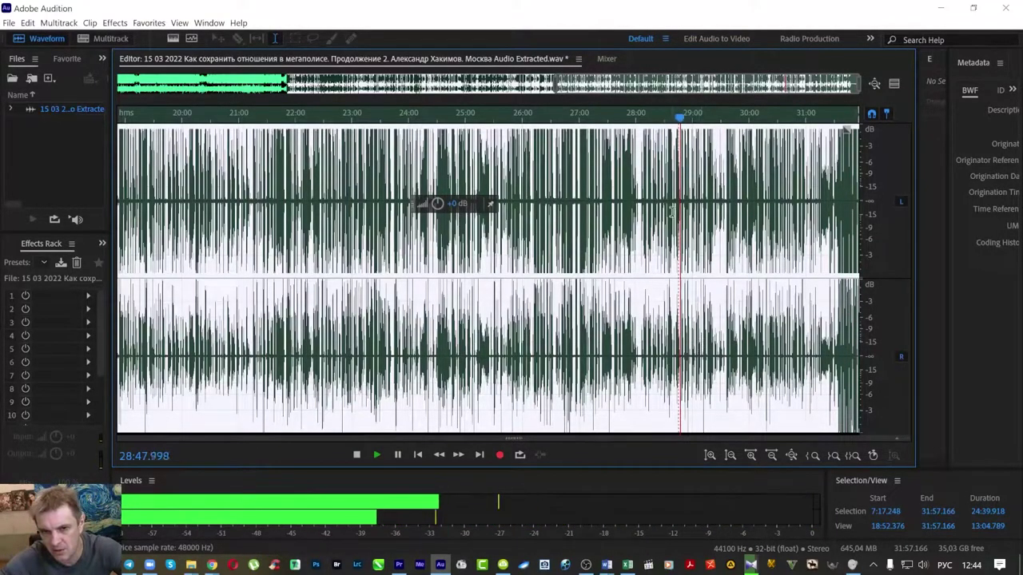
{"action": "key", "text": "space"}
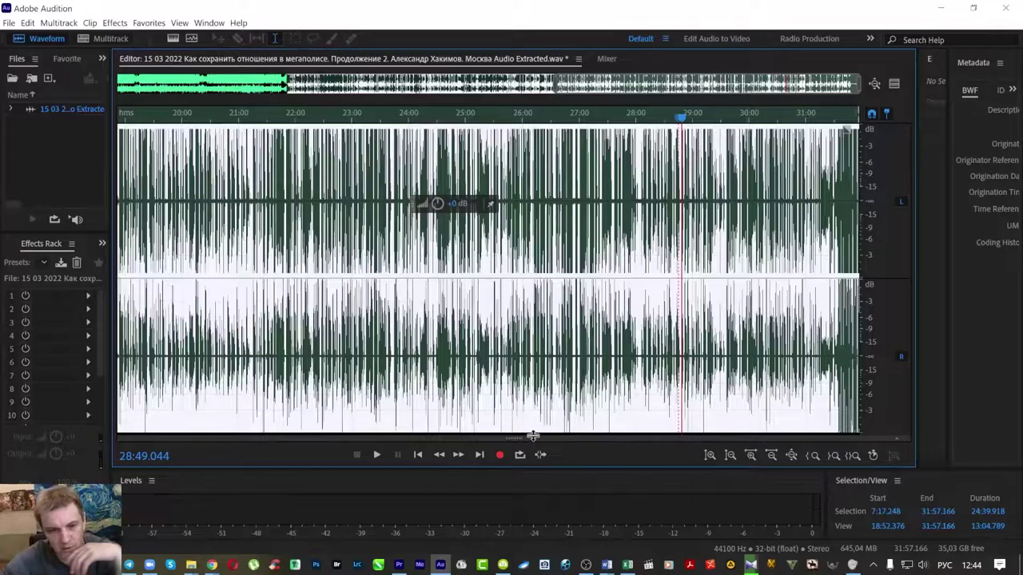
{"action": "left_click", "coordinate": [508, 94]}
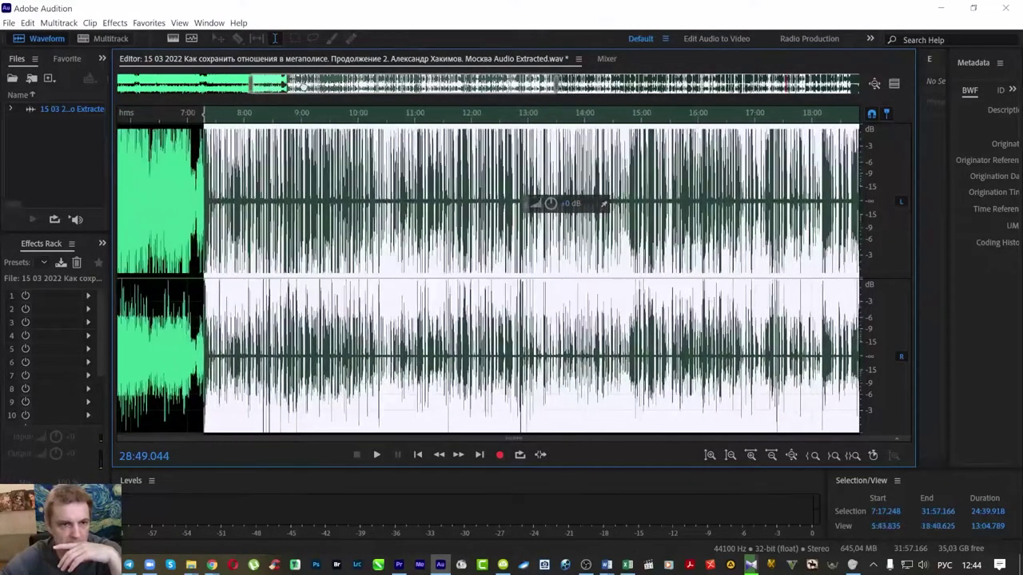
Step: Shift the view to 6:12–19:22 and open the Effects menu
{"action": "left_click_drag", "start_coordinate": [304, 85], "coordinate": [312, 83]}
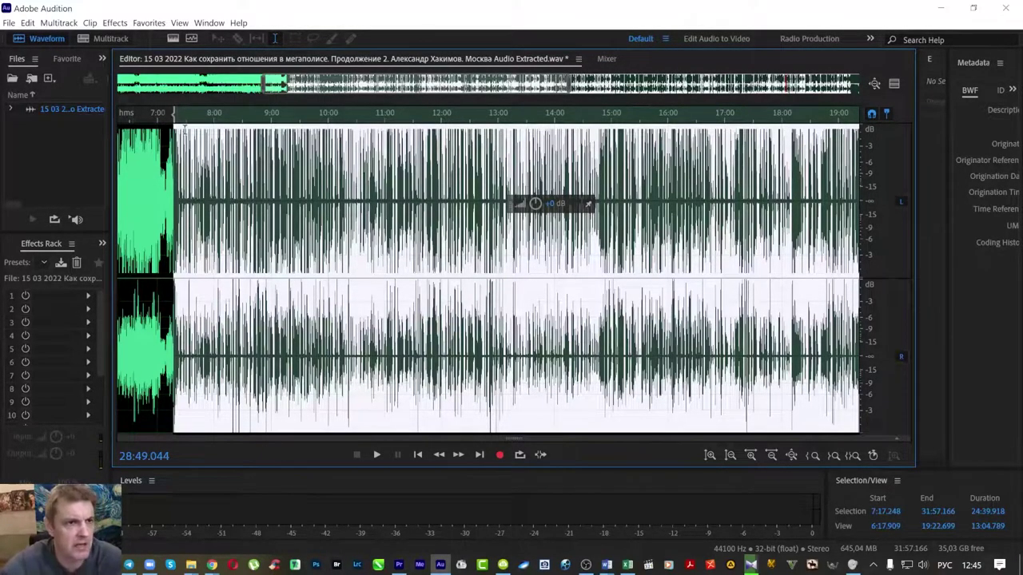
{"action": "left_click", "coordinate": [116, 23]}
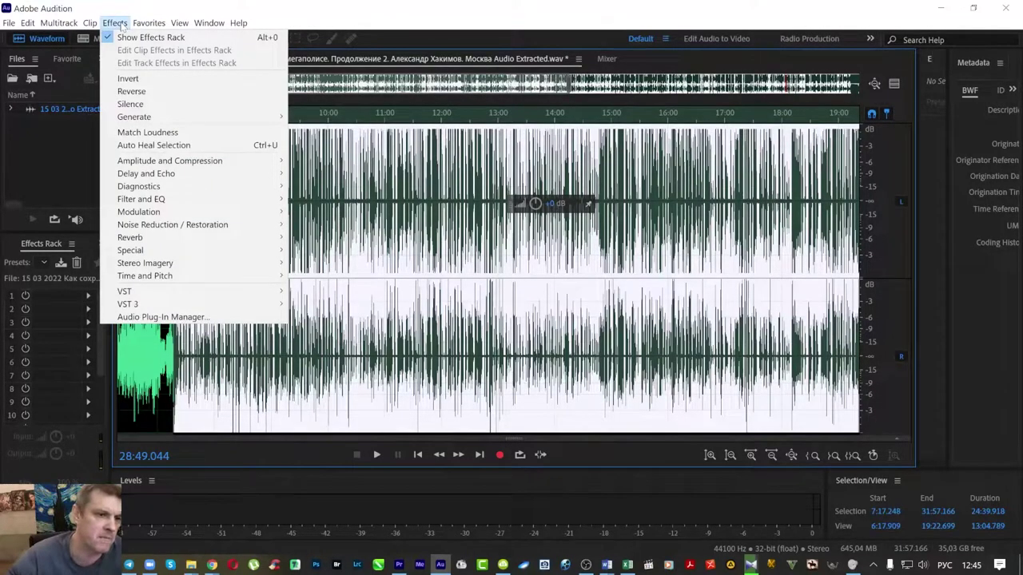
Step: Apply Noise Reduction (process) at 75% and 15.9 dB to the 7:17-onward selection
{"action": "mouse_move", "coordinate": [168, 225]}
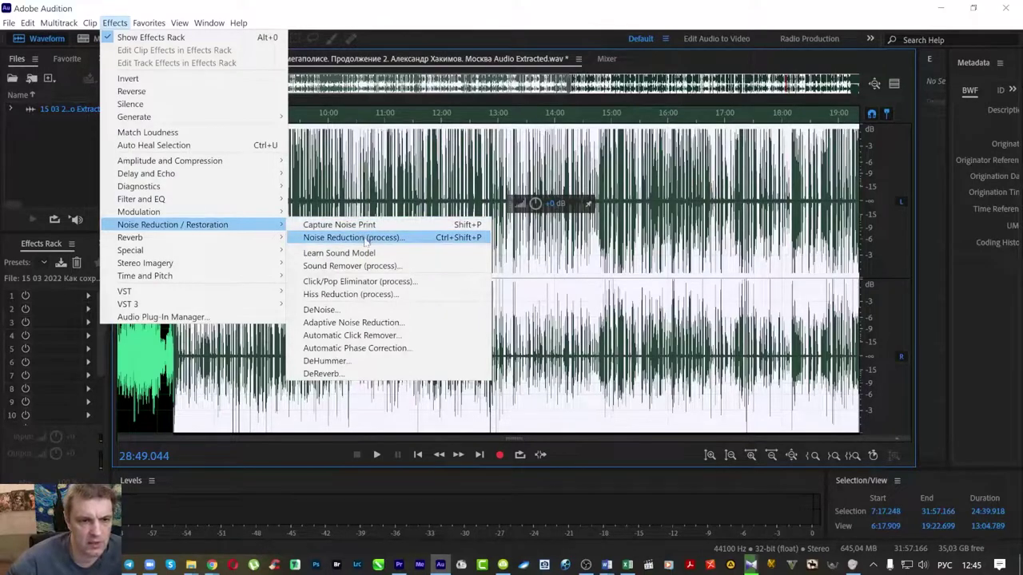
{"action": "left_click", "coordinate": [367, 239]}
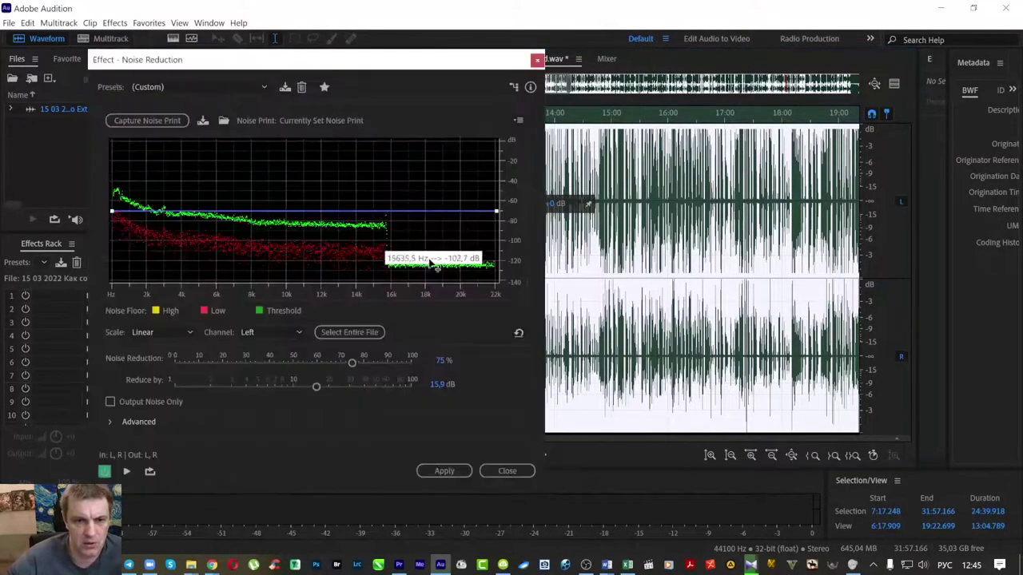
{"action": "left_click", "coordinate": [444, 471]}
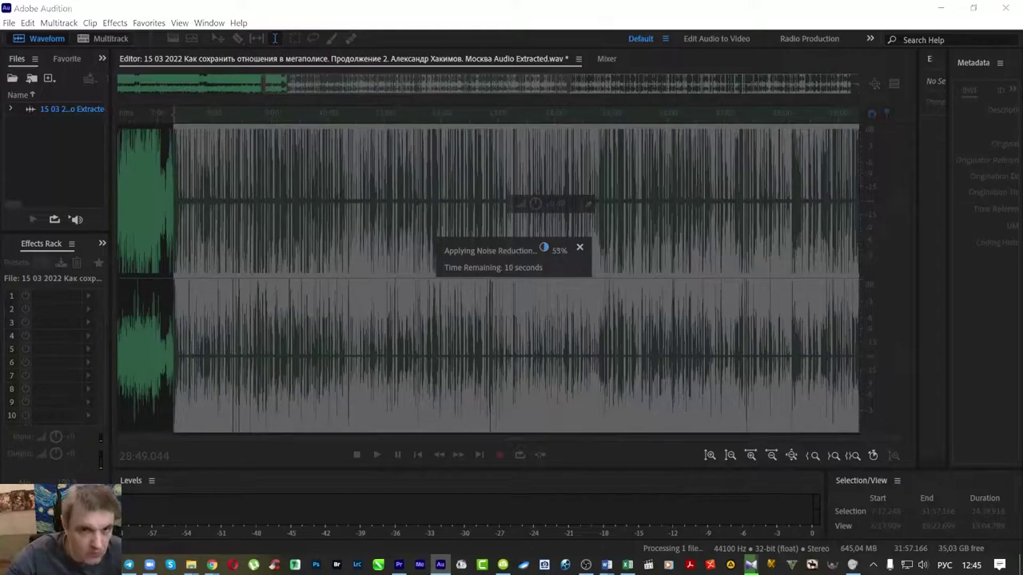
{"action": "left_click", "coordinate": [129, 564]}
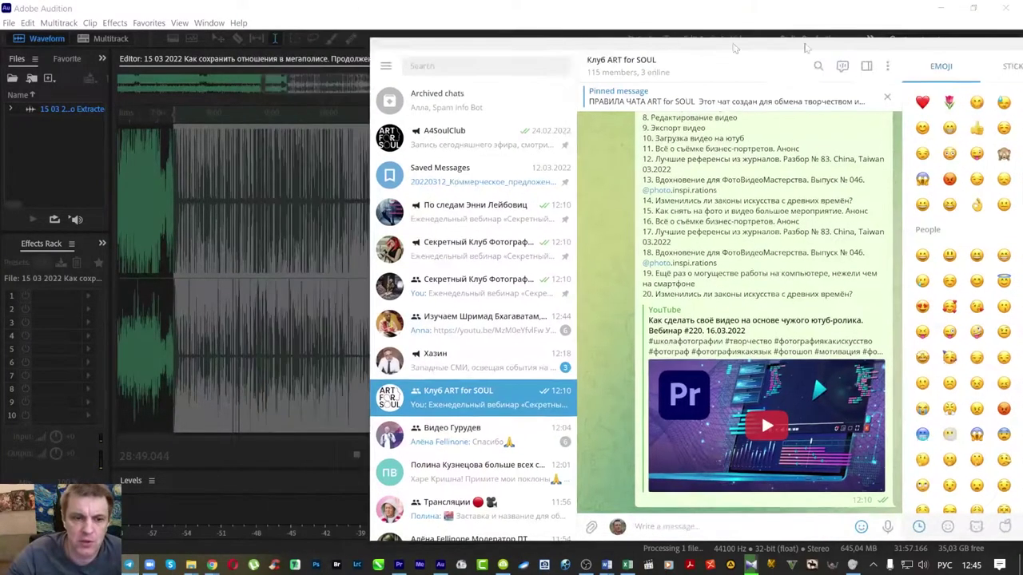
{"action": "left_click", "coordinate": [476, 17]}
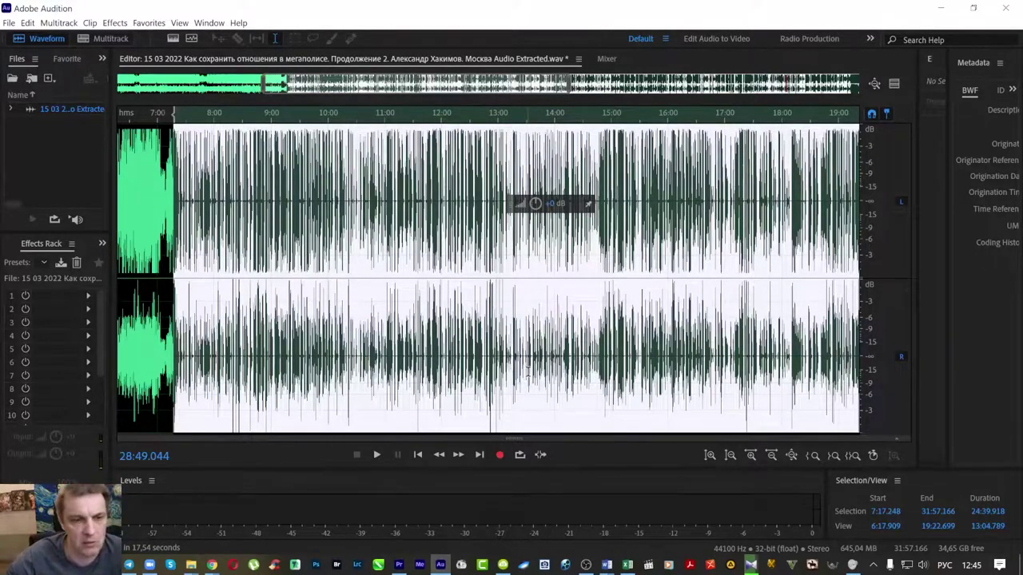
Step: Play the cleaned audio from 14:28, then reposition the playhead to 15:03.045
{"action": "left_click", "coordinate": [581, 348]}
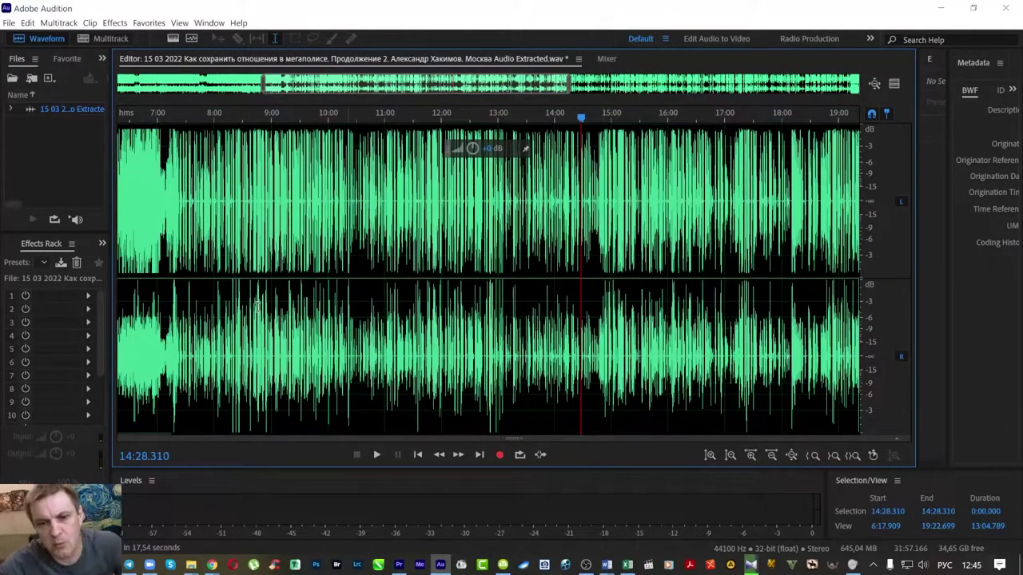
{"action": "key", "text": "space"}
{"action": "scroll", "coordinate": [623, 332], "scroll_direction": "up", "scroll_amount": 3}
{"action": "scroll", "coordinate": [618, 331], "scroll_direction": "up", "scroll_amount": 2}
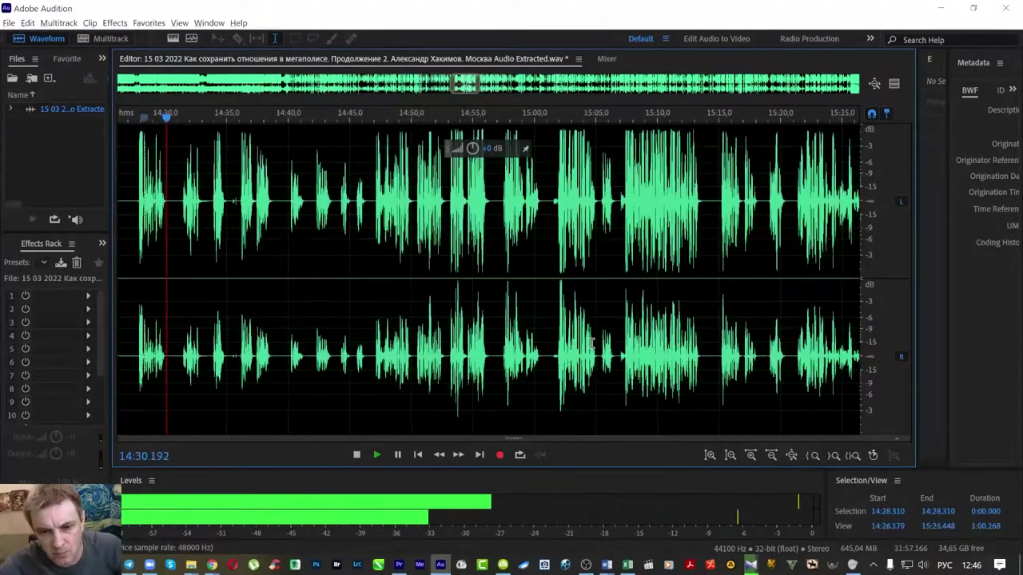
{"action": "left_click", "coordinate": [557, 118]}
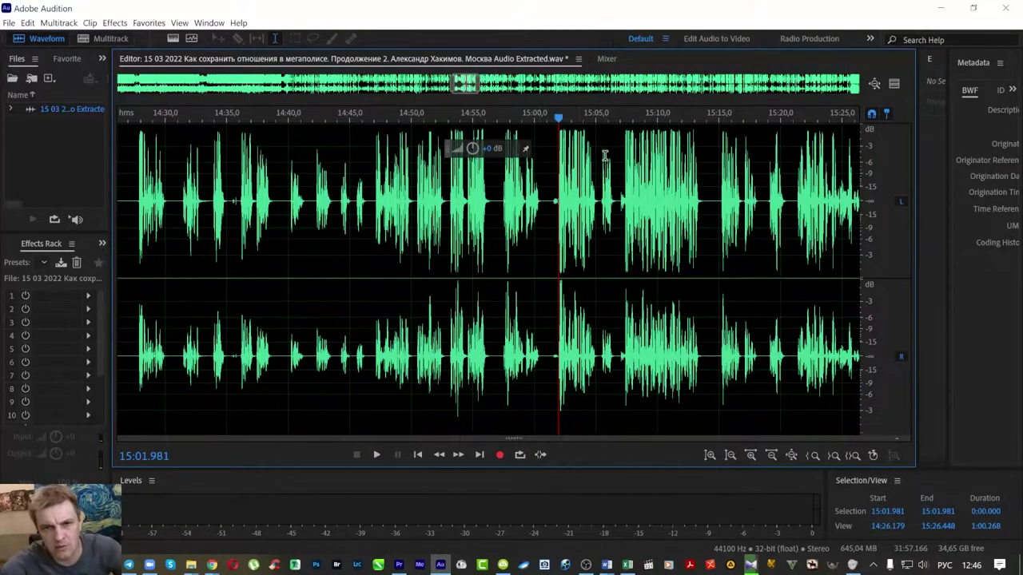
{"action": "left_click", "coordinate": [570, 118]}
Step: Listen from 15:03 through about 15:17, stop playback, and zoom back out
{"action": "key", "text": "space"}
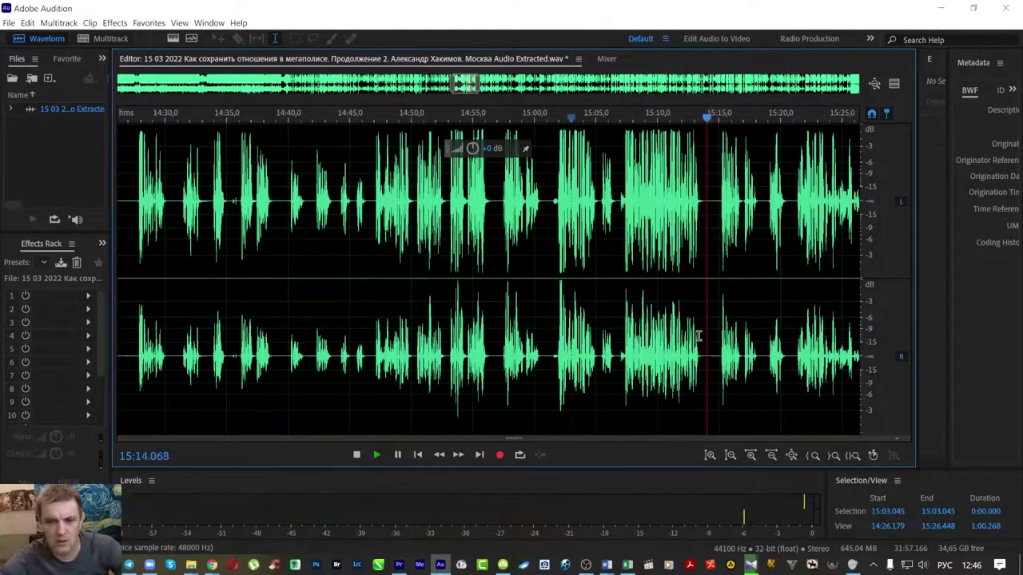
{"action": "left_click", "coordinate": [634, 335]}
{"action": "scroll", "coordinate": [639, 339], "scroll_direction": "down", "scroll_amount": 5}
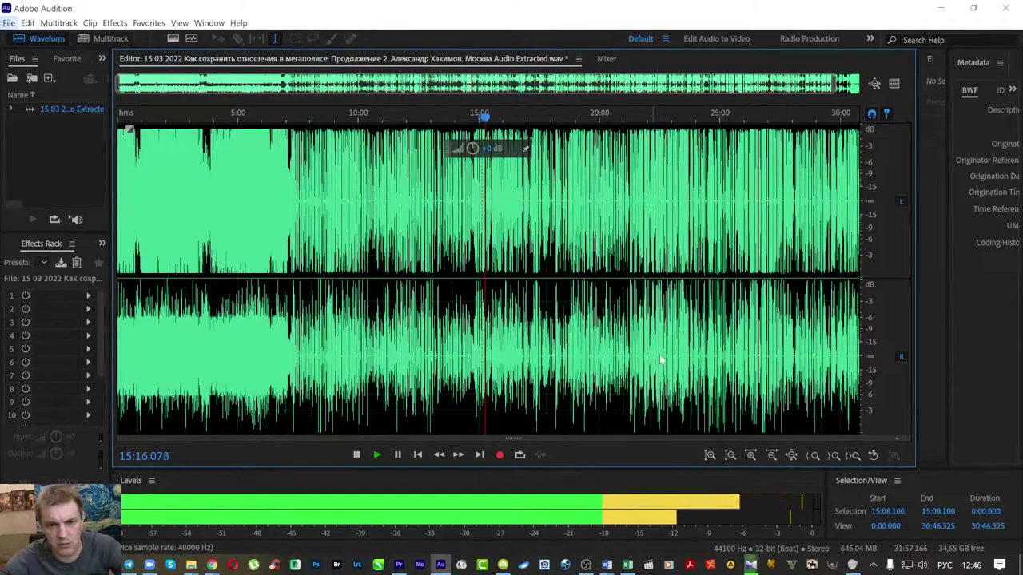
{"action": "key", "text": "alt+space"}
{"action": "key", "text": "Escape"}
{"action": "key", "text": "space"}
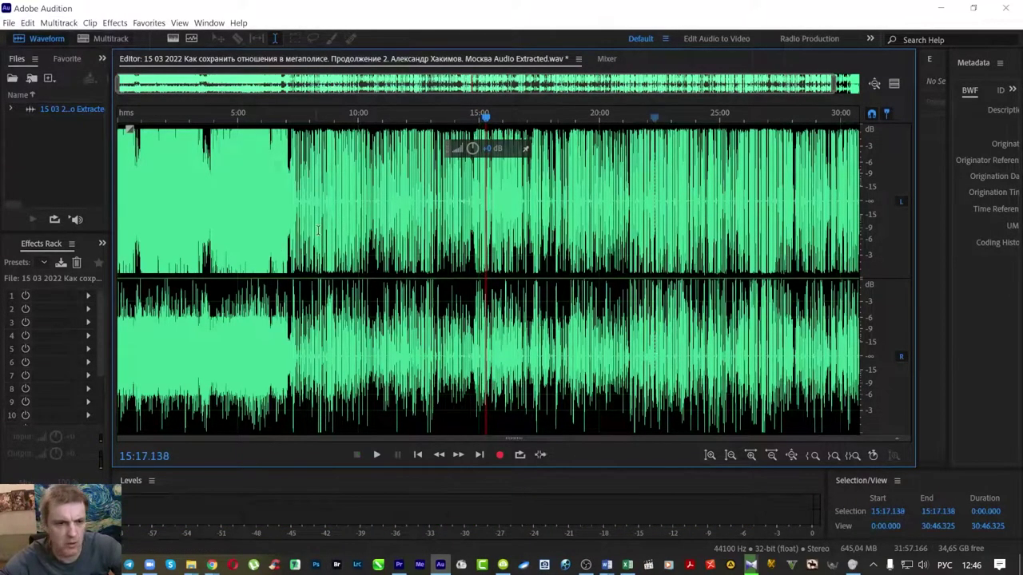
{"action": "scroll", "coordinate": [232, 357], "scroll_direction": "up", "scroll_amount": 3}
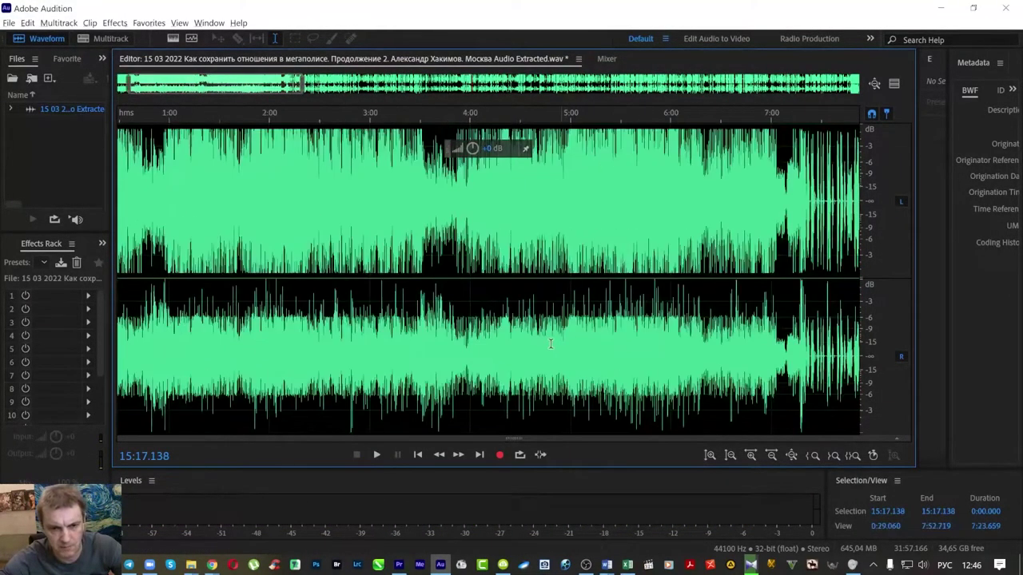
{"action": "scroll", "coordinate": [591, 342], "scroll_direction": "down", "scroll_amount": 3}
{"action": "scroll", "coordinate": [621, 342], "scroll_direction": "up", "scroll_amount": 1}
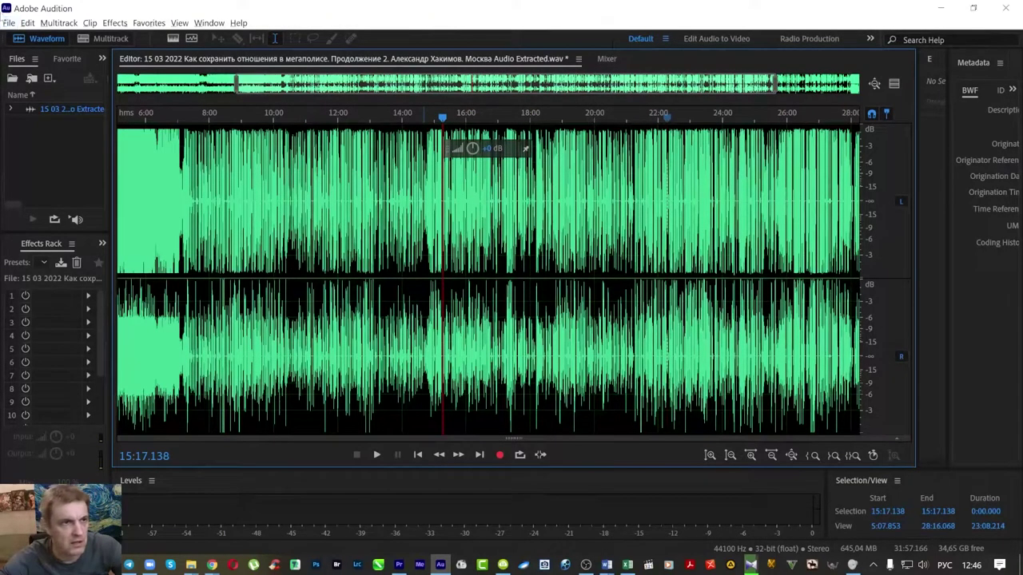
Step: Undo the noise reduction and place the playhead near 8:00
{"action": "left_click", "coordinate": [28, 23]}
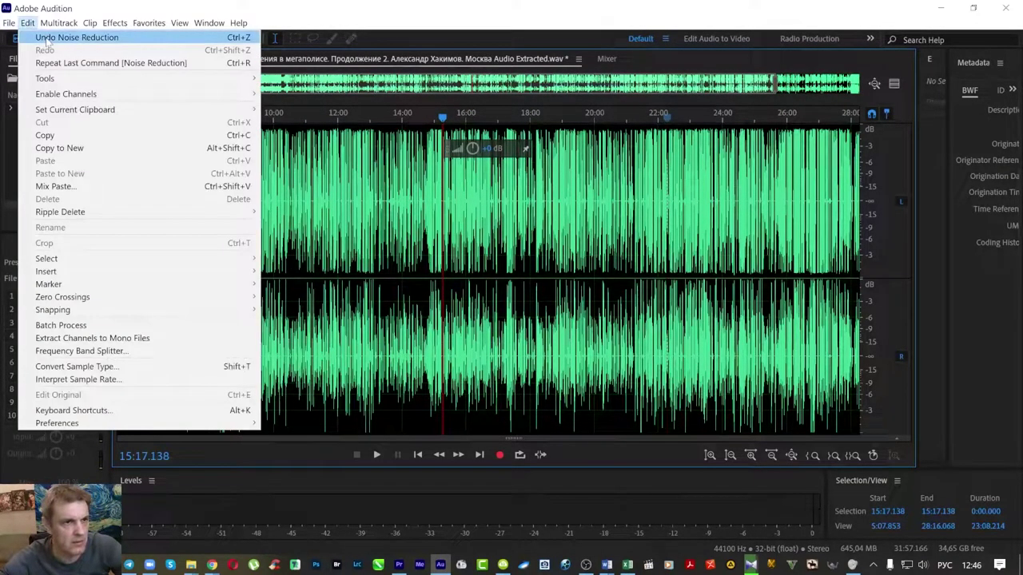
{"action": "left_click", "coordinate": [46, 38]}
{"action": "left_click", "coordinate": [211, 330]}
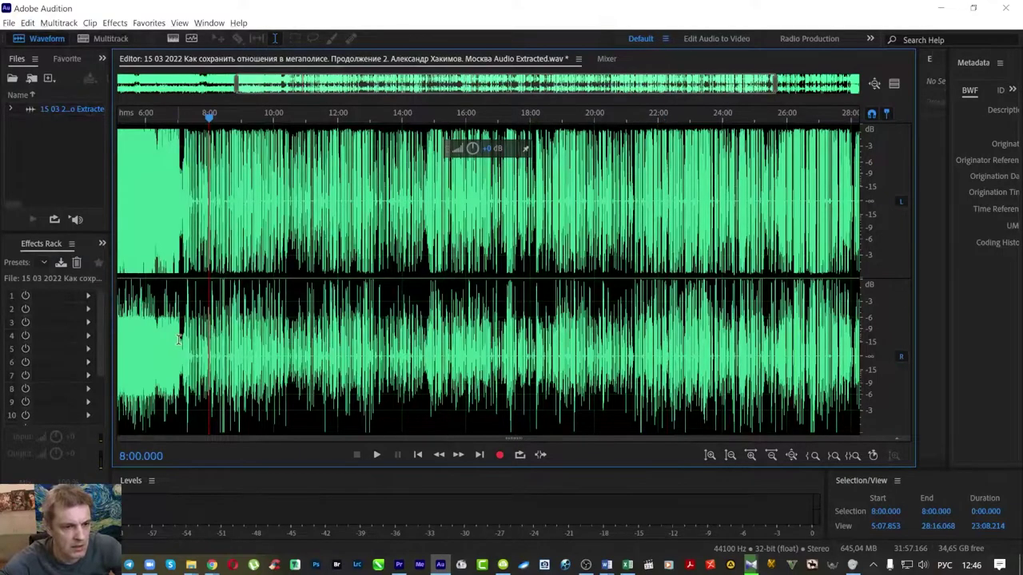
Step: Select from 7:17, where the lecture speech begins, through the file end
{"action": "scroll", "coordinate": [179, 340], "scroll_direction": "up", "scroll_amount": 10}
{"action": "left_click", "coordinate": [323, 330]}
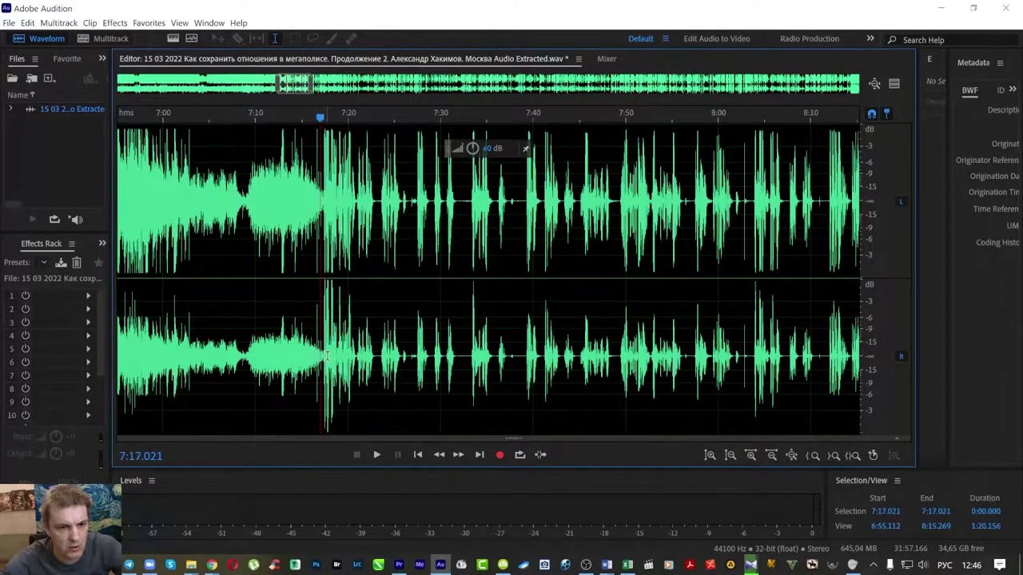
{"action": "left_click_drag", "start_coordinate": [322, 356], "coordinate": [859, 355]}
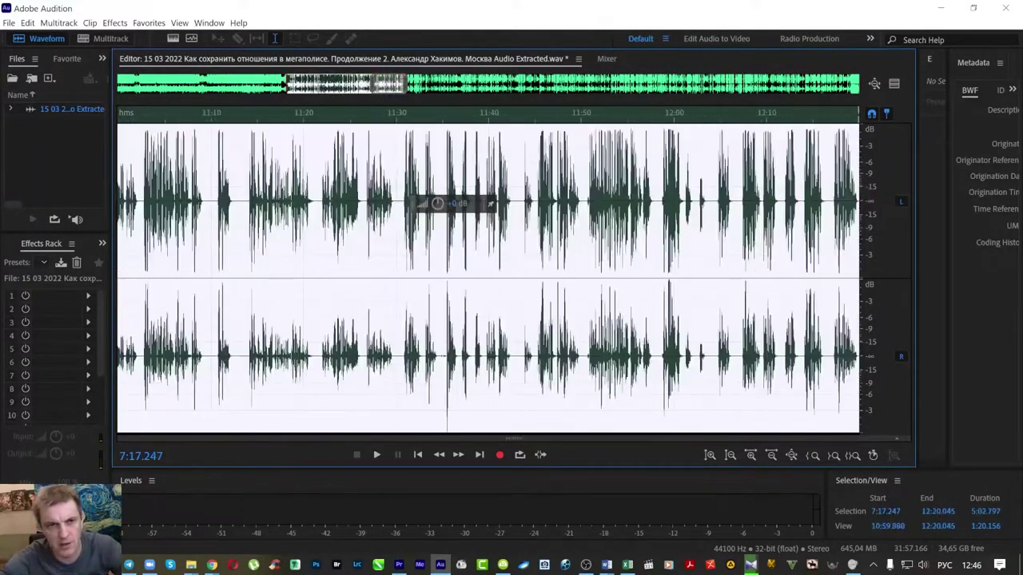
{"action": "scroll", "coordinate": [514, 275], "scroll_direction": "down", "scroll_amount": 10}
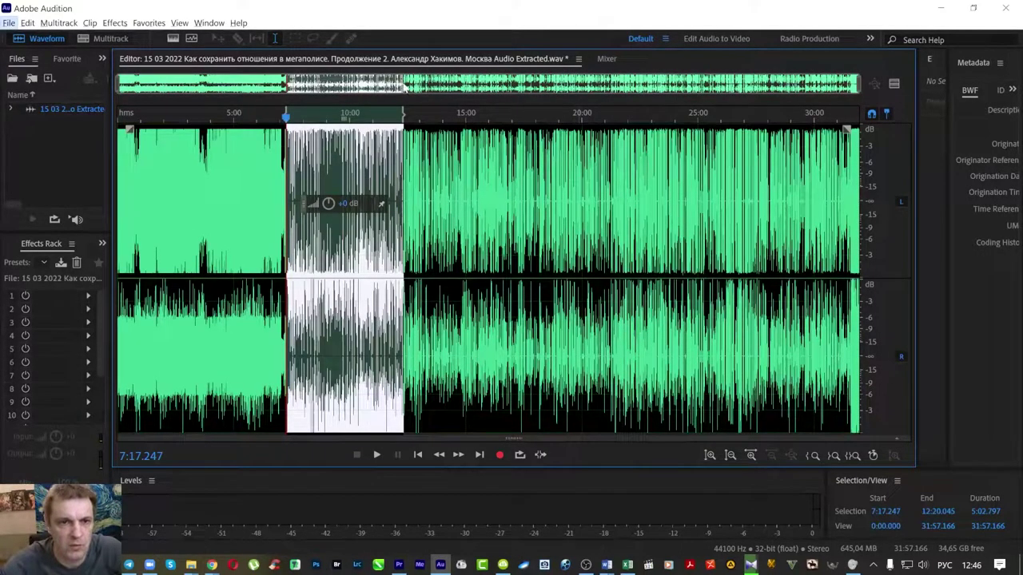
{"action": "left_click_drag", "start_coordinate": [404, 118], "coordinate": [858, 117]}
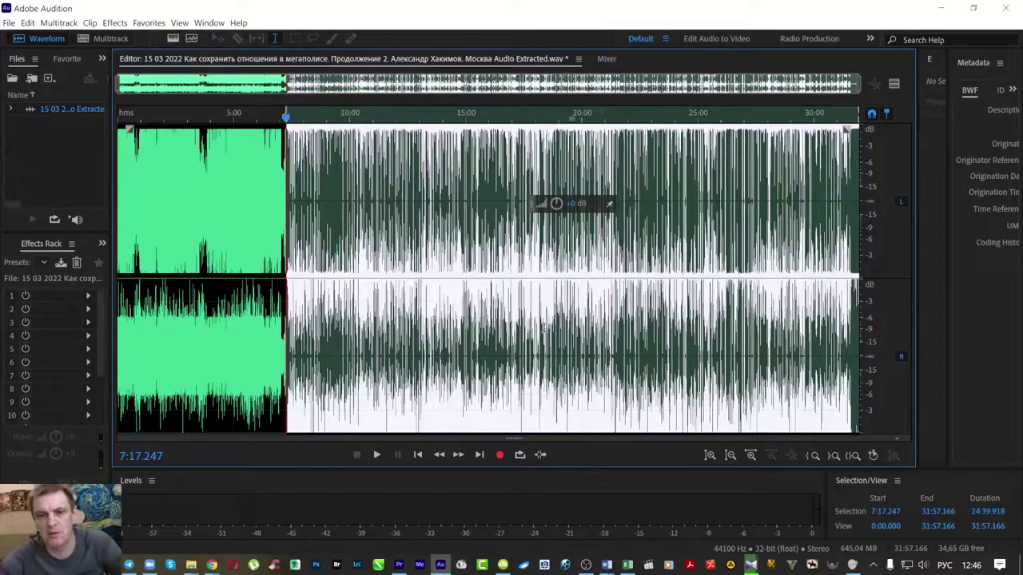
Step: Apply a Tube-modeled Compressor with -4 dB threshold and 3 dB output gain to 7:17–31:57.166
{"action": "left_click", "coordinate": [115, 23]}
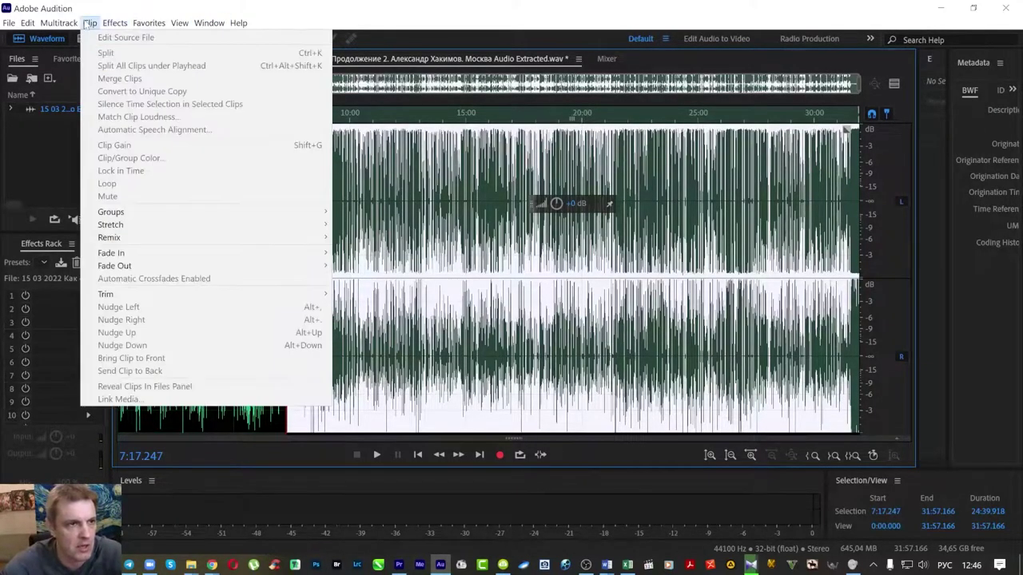
{"action": "mouse_move", "coordinate": [79, 26]}
{"action": "mouse_move", "coordinate": [126, 25]}
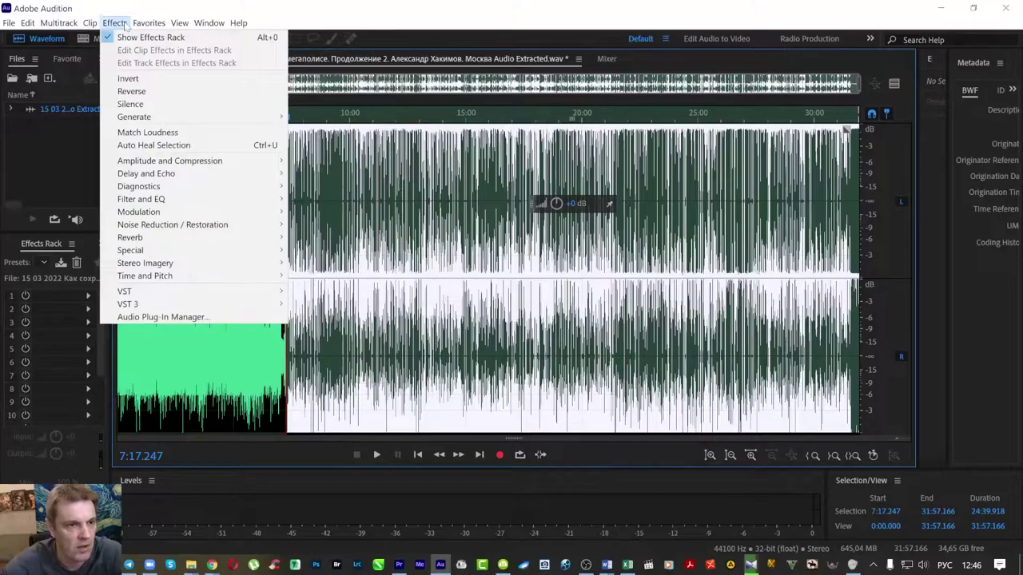
{"action": "mouse_move", "coordinate": [148, 160]}
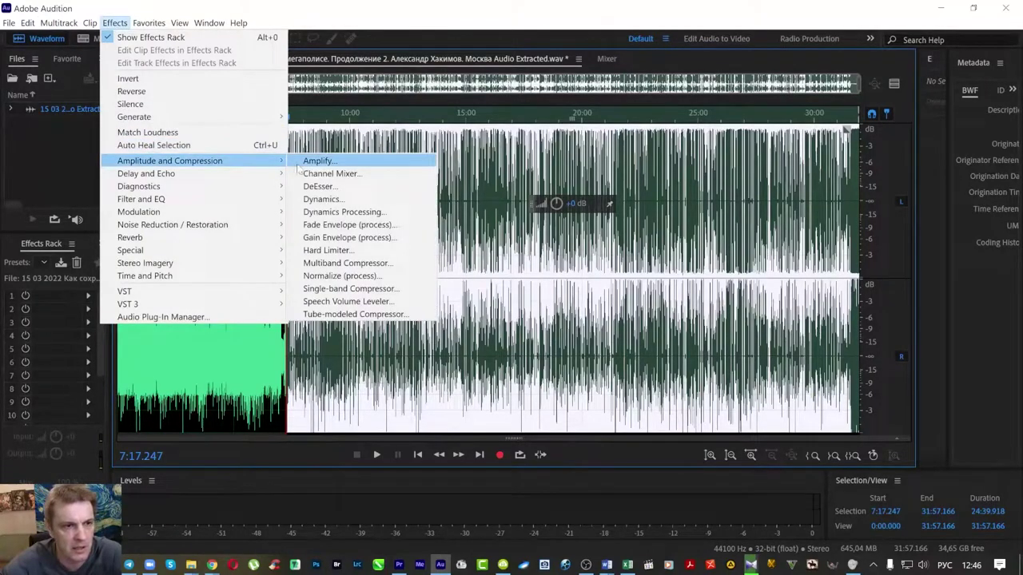
{"action": "left_click", "coordinate": [334, 314]}
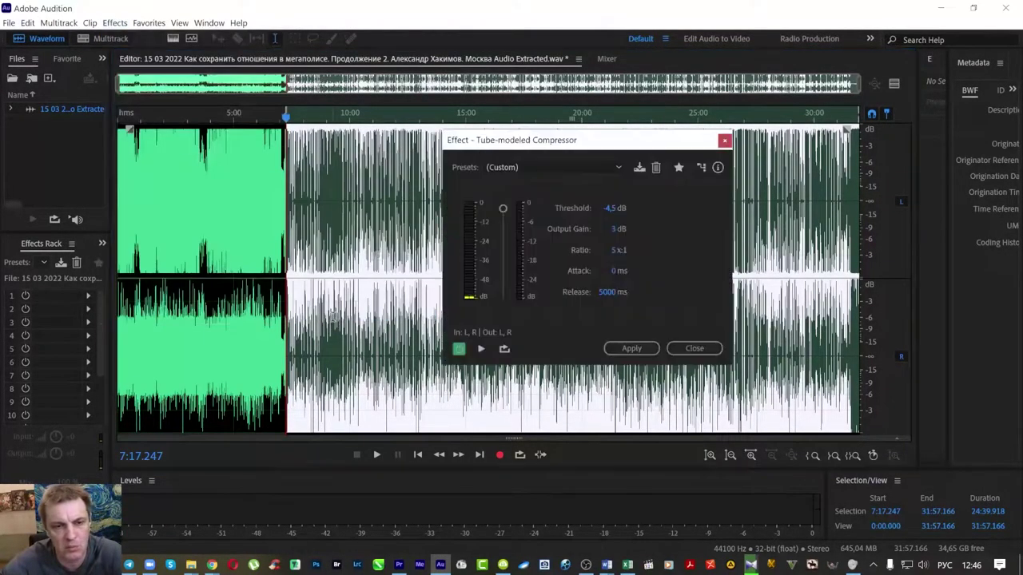
{"action": "left_click", "coordinate": [612, 208]}
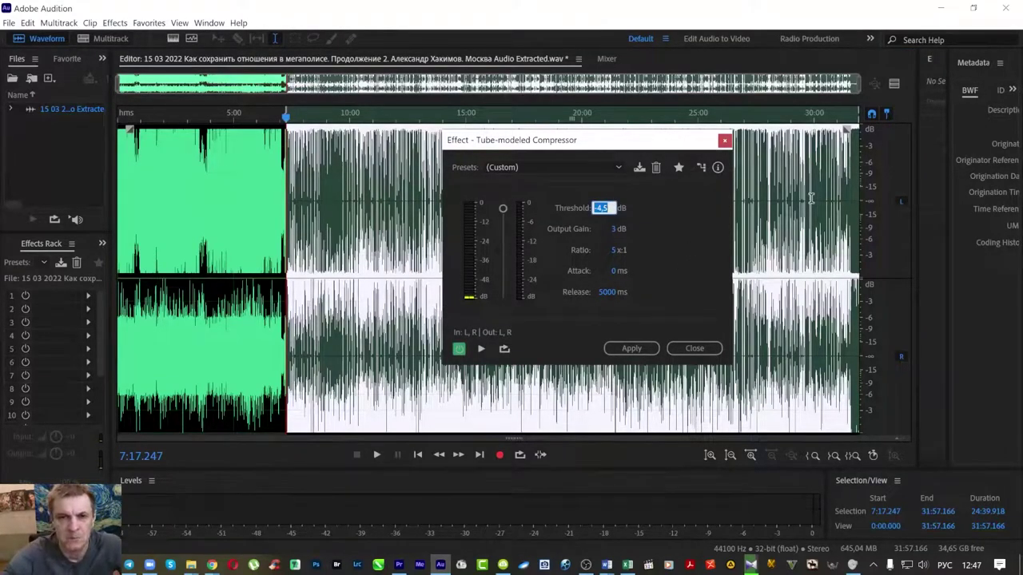
{"action": "type", "text": "-4"}
{"action": "key", "text": "Tab"}
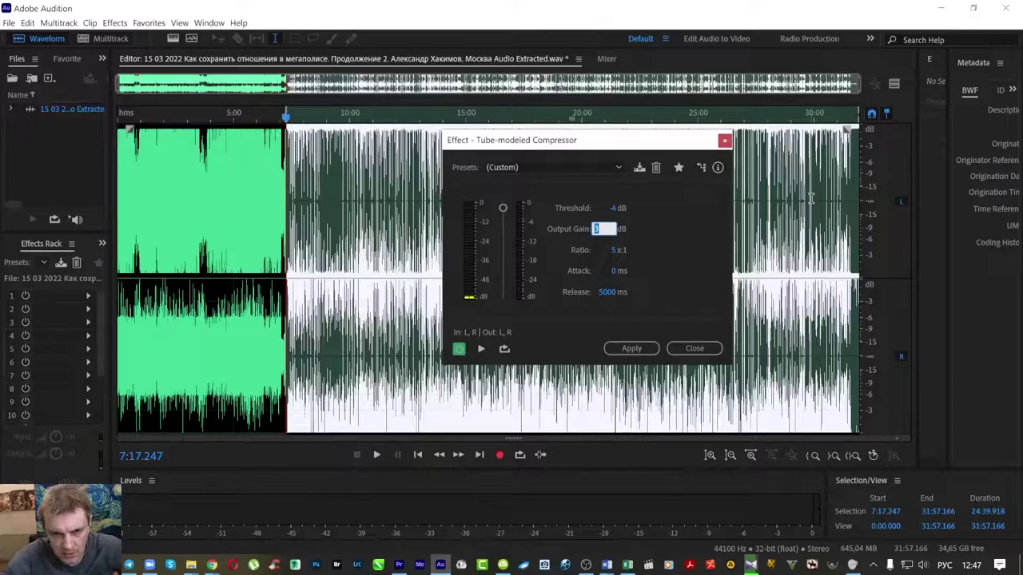
{"action": "left_click", "coordinate": [644, 348]}
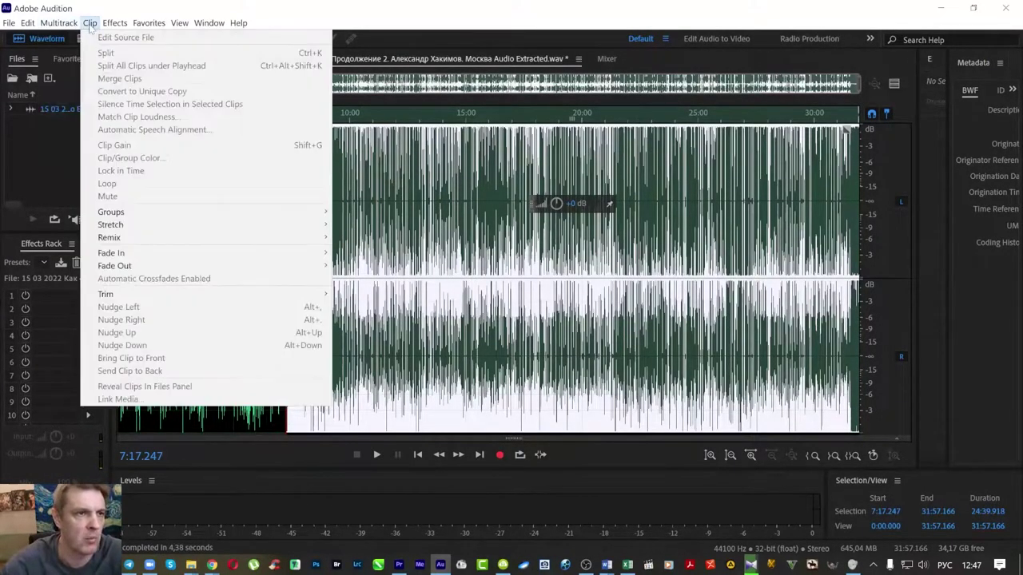
{"action": "mouse_move", "coordinate": [115, 22]}
{"action": "mouse_move", "coordinate": [168, 161]}
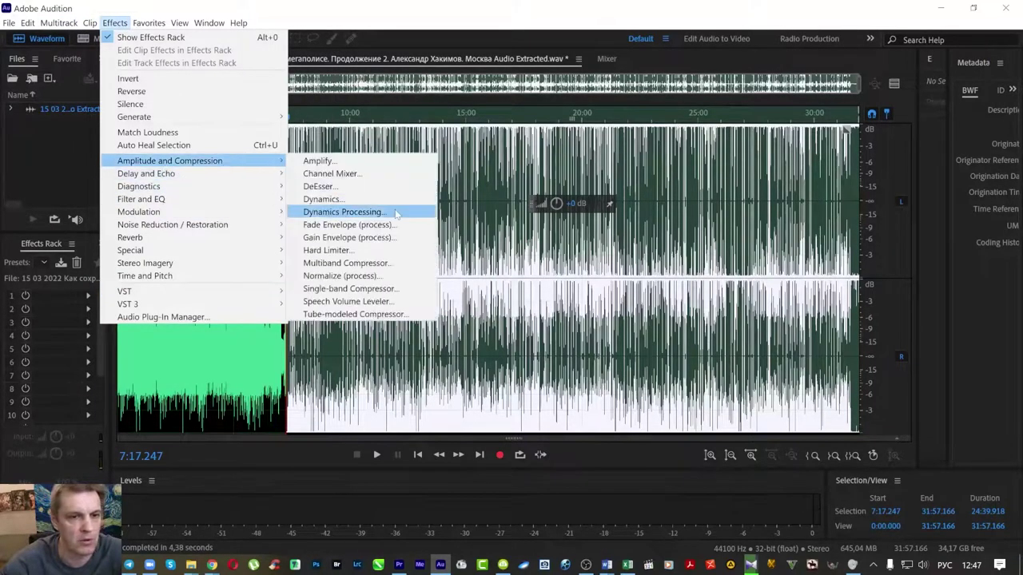
{"action": "left_click", "coordinate": [352, 311]}
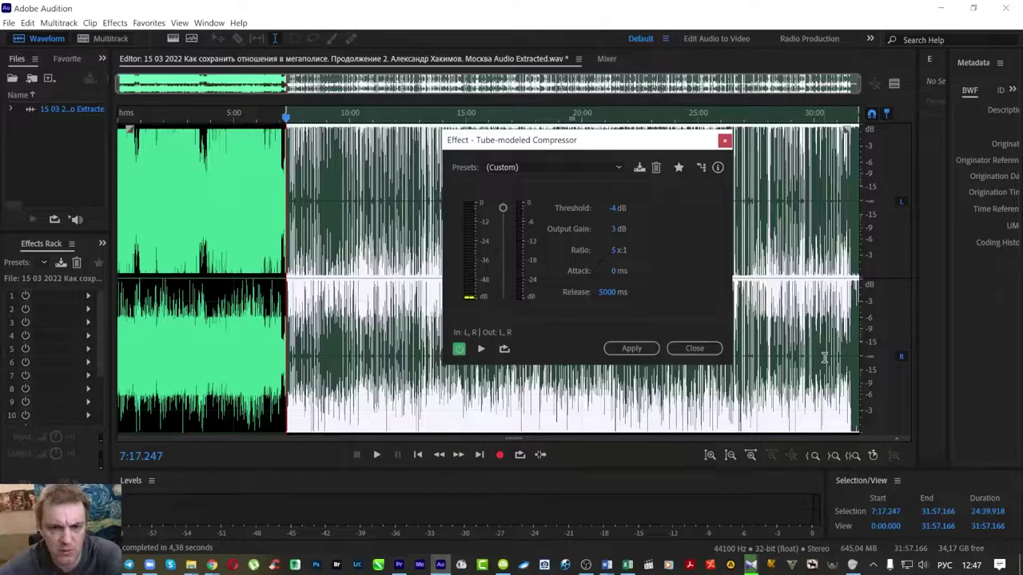
{"action": "left_click", "coordinate": [695, 350]}
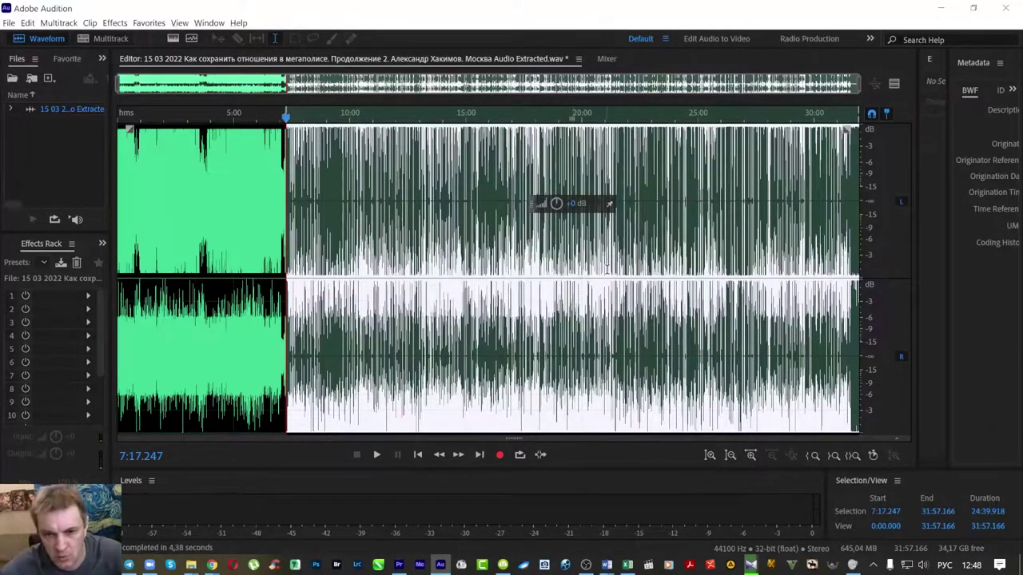
Step: Play a few seconds from about 21:15 to hear the compressed lecture audio
{"action": "scroll", "coordinate": [607, 269], "scroll_direction": "up", "scroll_amount": 10}
{"action": "scroll", "coordinate": [701, 286], "scroll_direction": "down", "scroll_amount": 3}
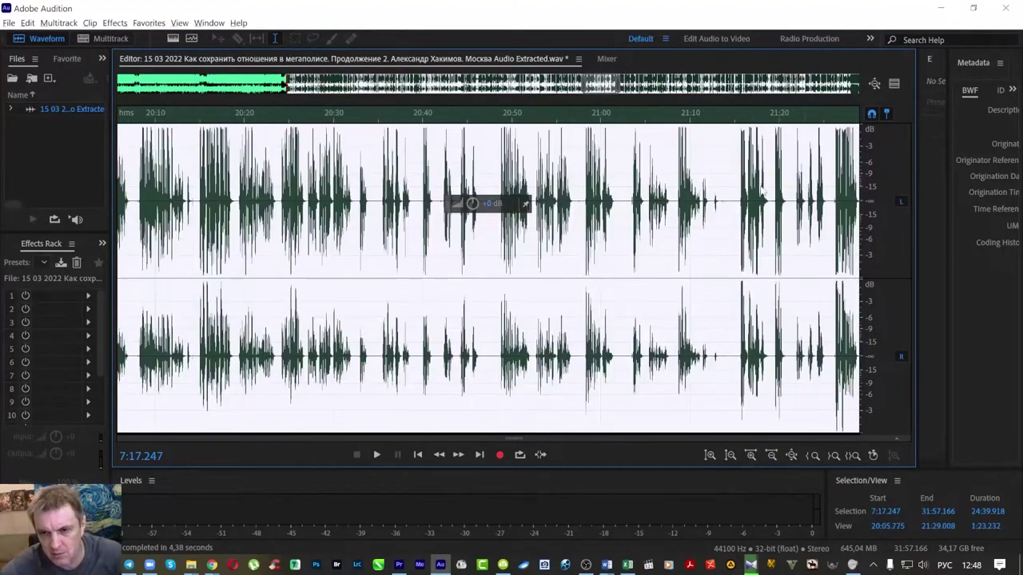
{"action": "left_click", "coordinate": [733, 117]}
{"action": "key", "text": "space"}
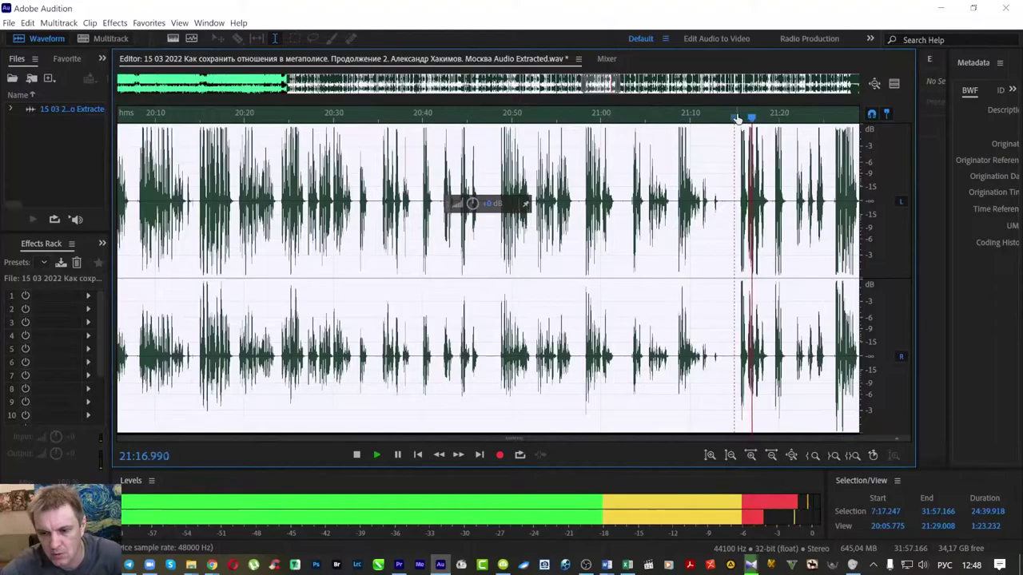
{"action": "key", "text": "space"}
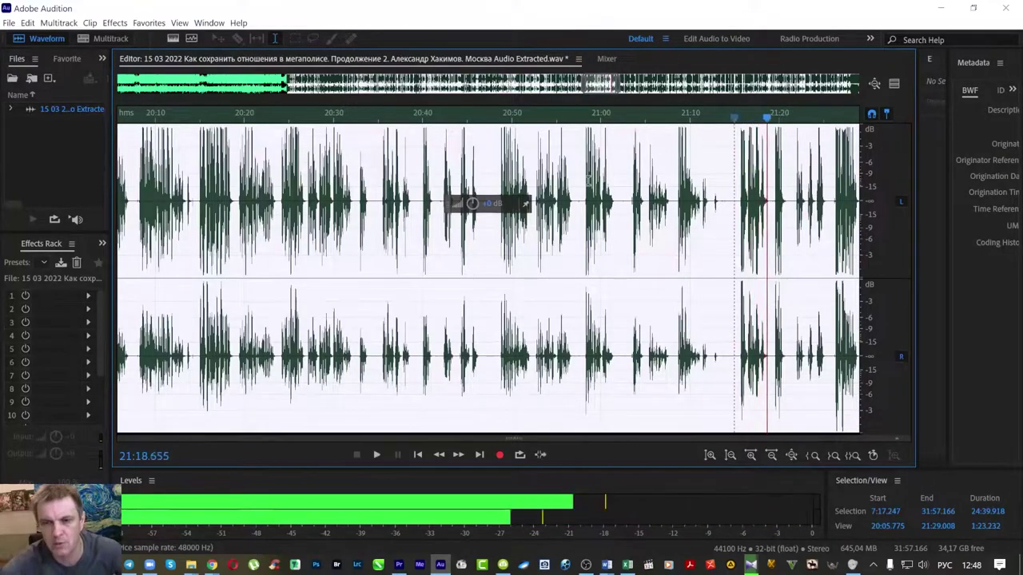
{"action": "scroll", "coordinate": [588, 180], "scroll_direction": "down", "scroll_amount": 10}
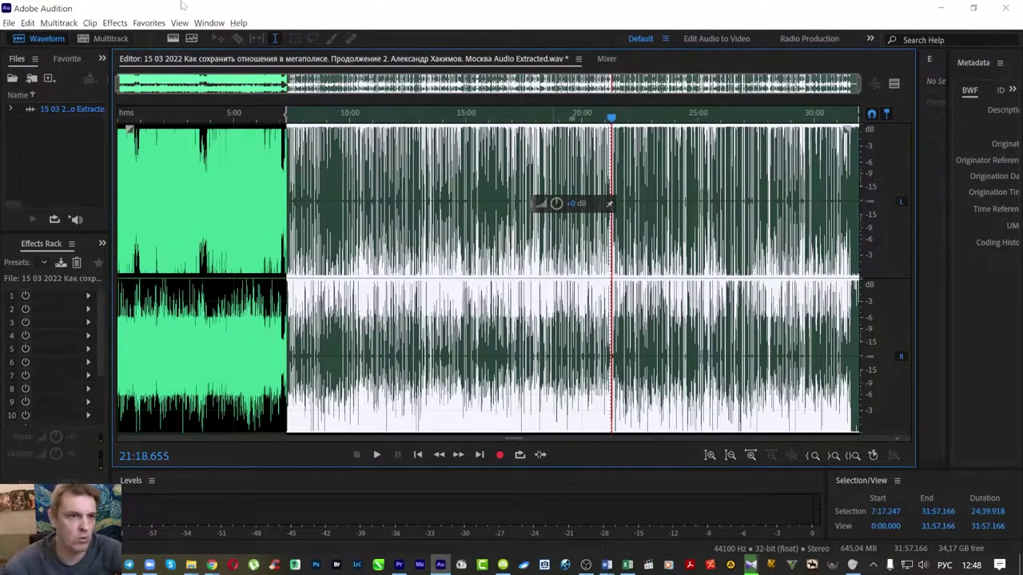
{"action": "left_click", "coordinate": [27, 22]}
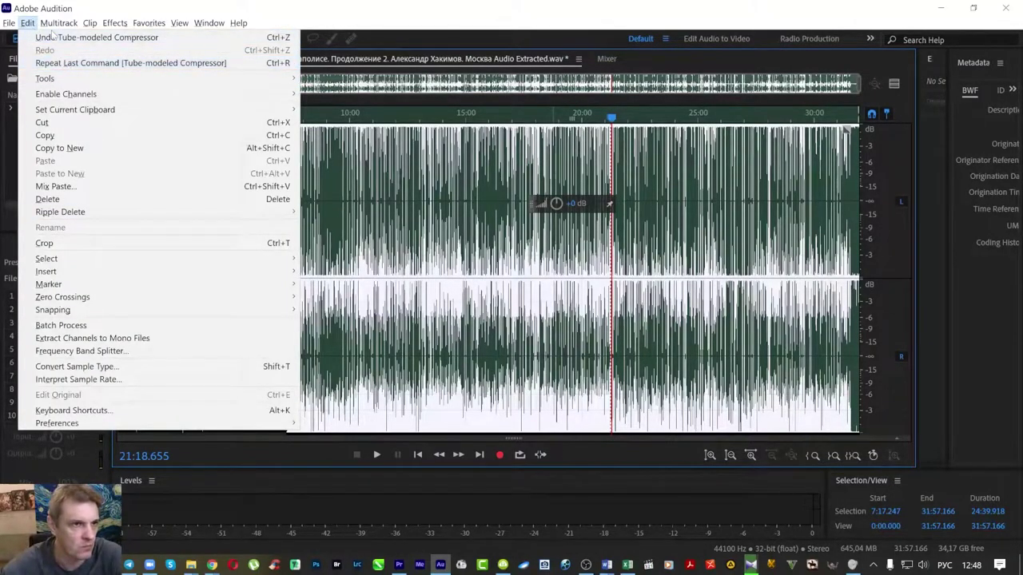
Step: Select the entire lecture audio waveform in Audition
{"action": "mouse_move", "coordinate": [120, 27]}
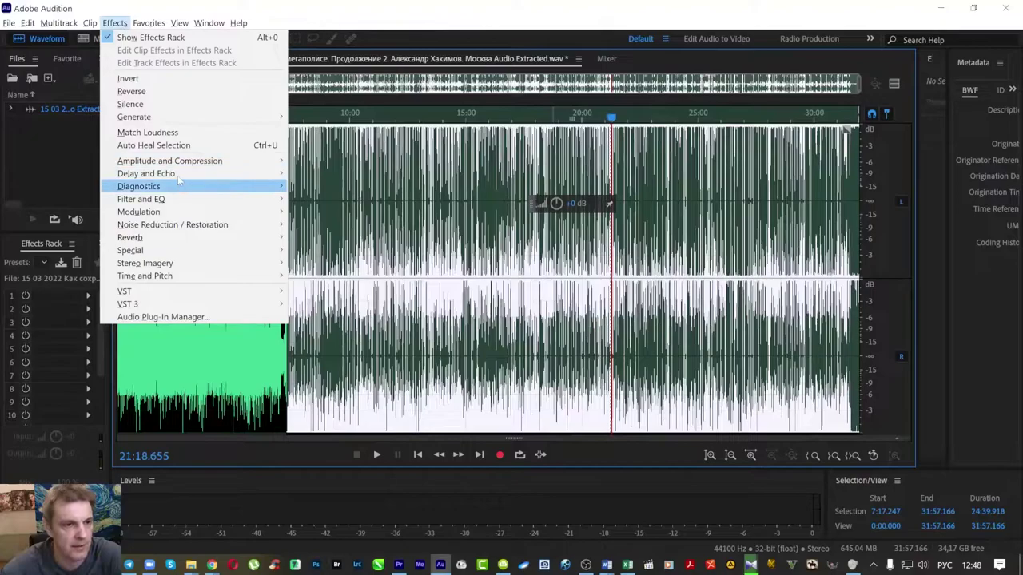
{"action": "mouse_move", "coordinate": [174, 166]}
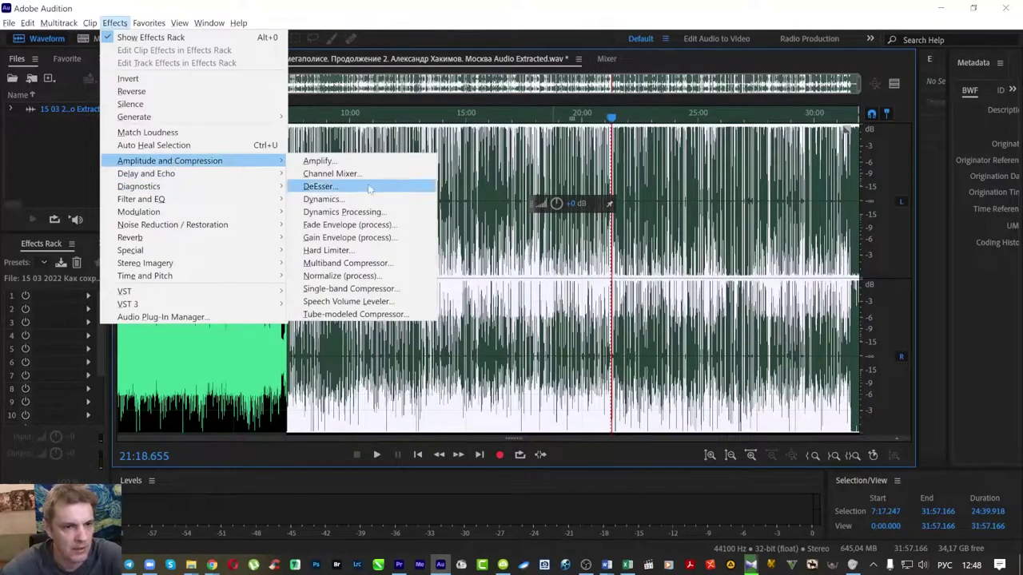
{"action": "left_click", "coordinate": [335, 250]}
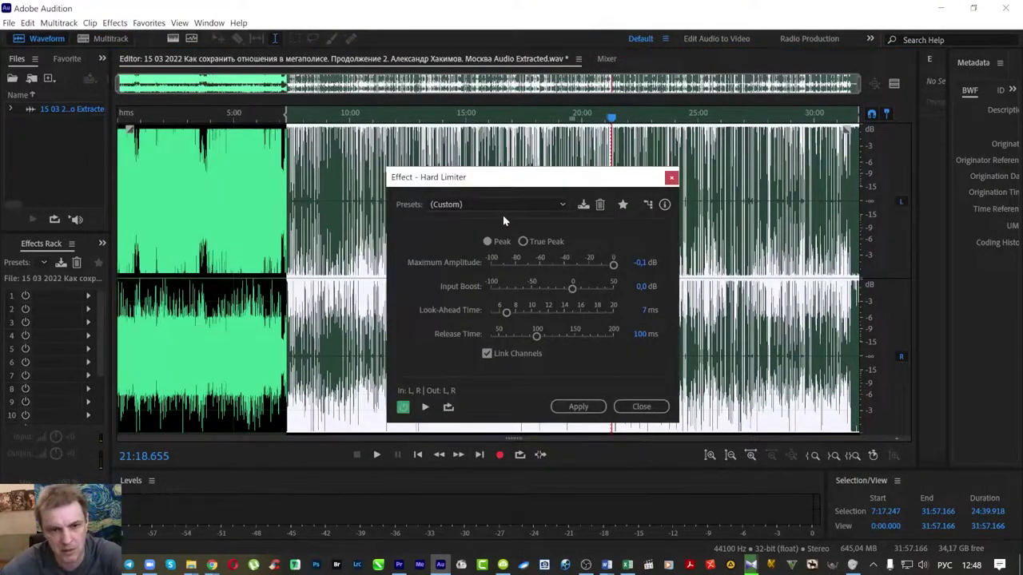
{"action": "key", "text": "Escape"}
{"action": "left_click", "coordinate": [513, 286]}
{"action": "key", "text": "ctrl+a"}
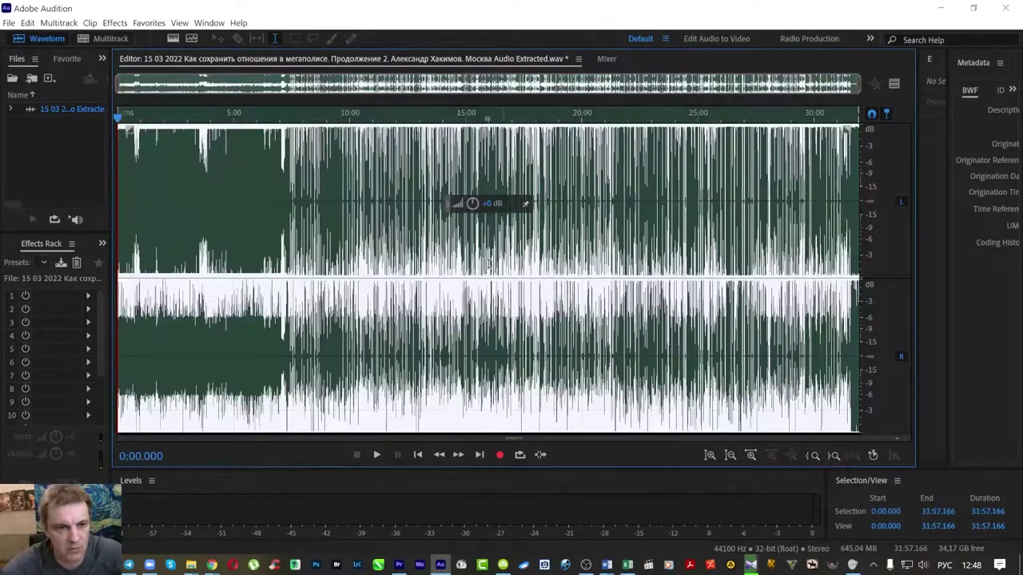
Step: Apply a Hard Limiter with -0.1 dB maximum amplitude to the selected audio
{"action": "left_click", "coordinate": [152, 22]}
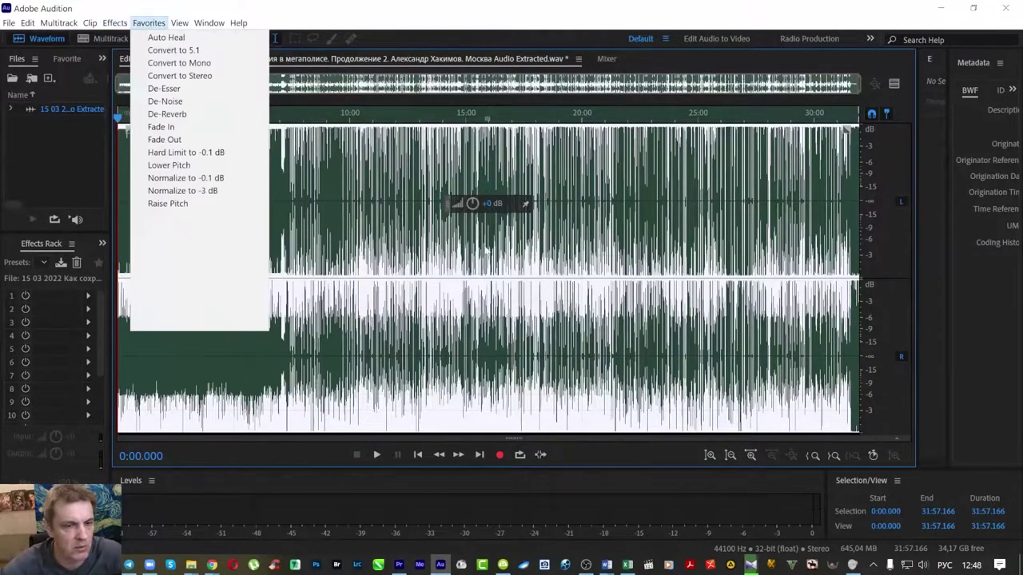
{"action": "left_click", "coordinate": [117, 24]}
{"action": "left_click", "coordinate": [116, 24]}
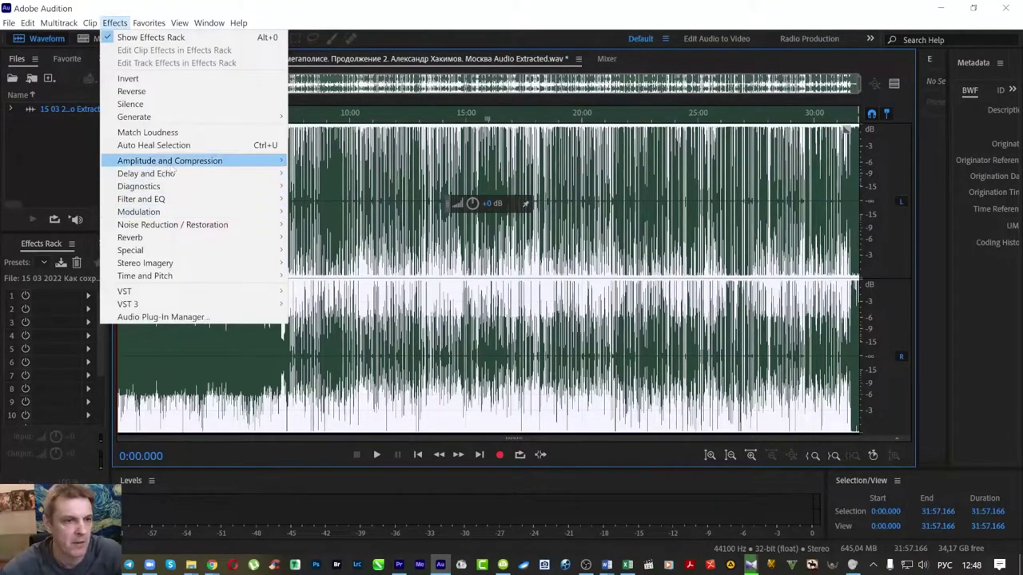
{"action": "mouse_move", "coordinate": [171, 163]}
{"action": "left_click", "coordinate": [376, 250]}
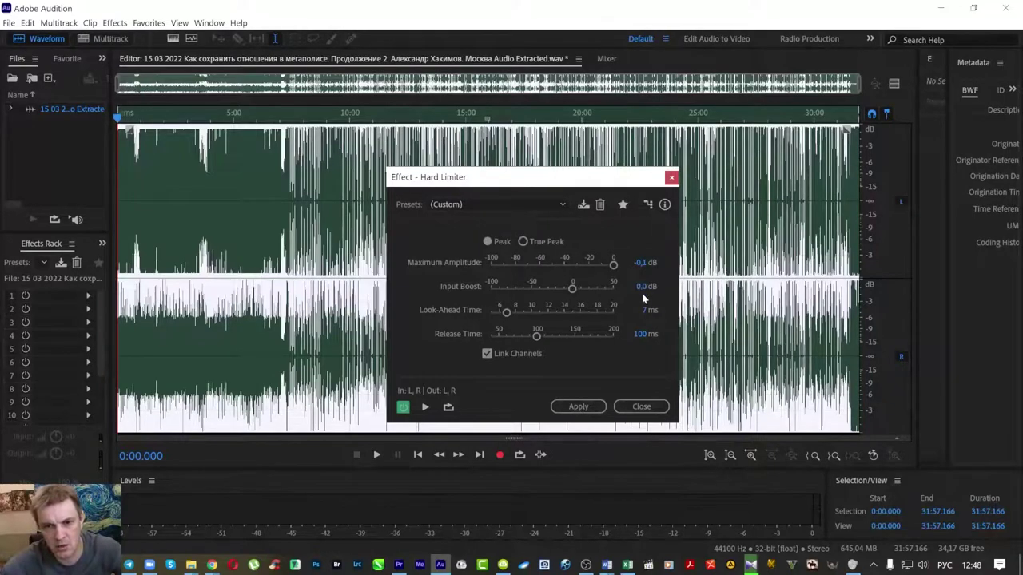
{"action": "left_click", "coordinate": [579, 407]}
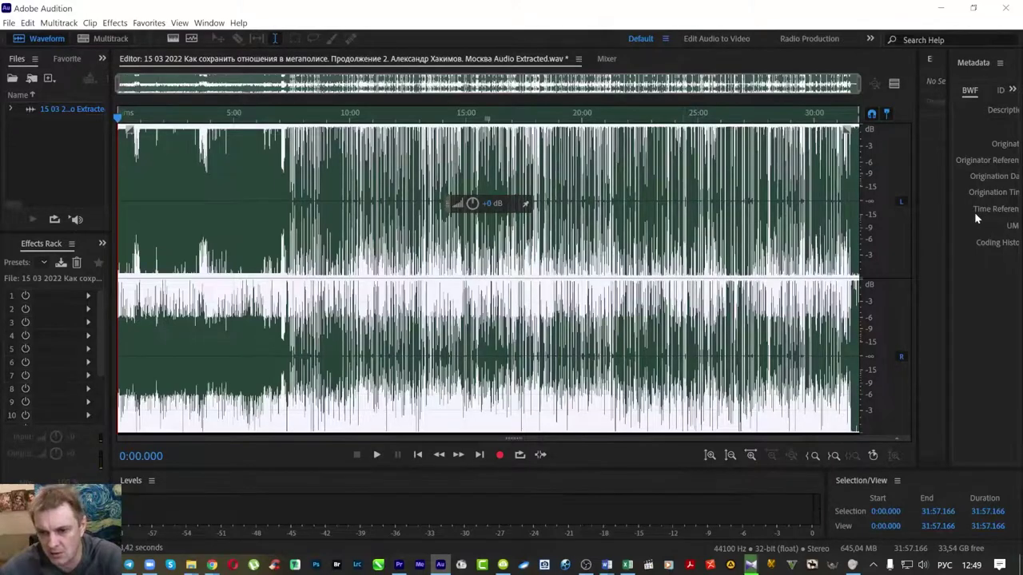
Step: Listen to the lecture audio at 18:15, 20:00 and 13:15
{"action": "left_click", "coordinate": [540, 326]}
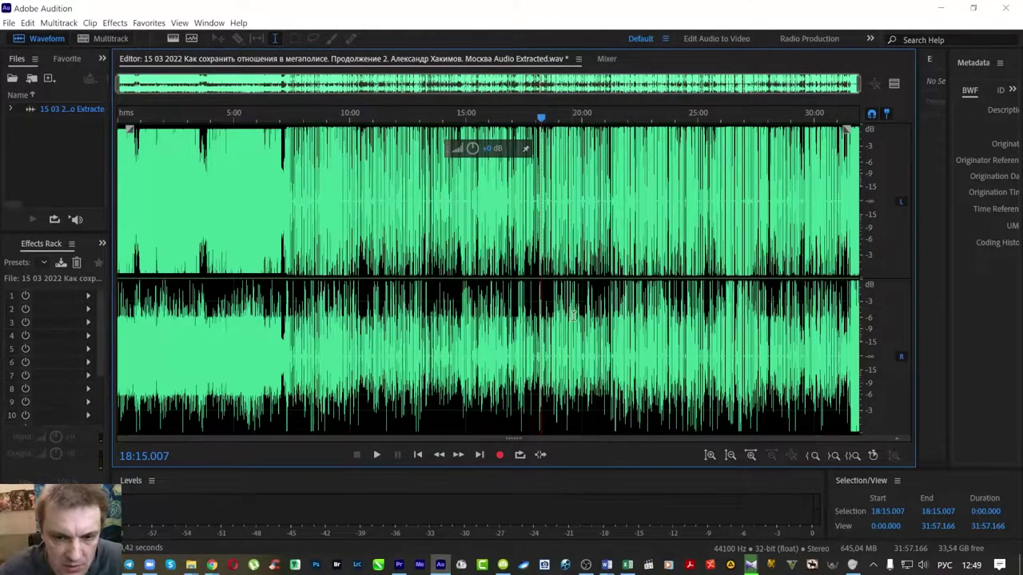
{"action": "left_click", "coordinate": [581, 316]}
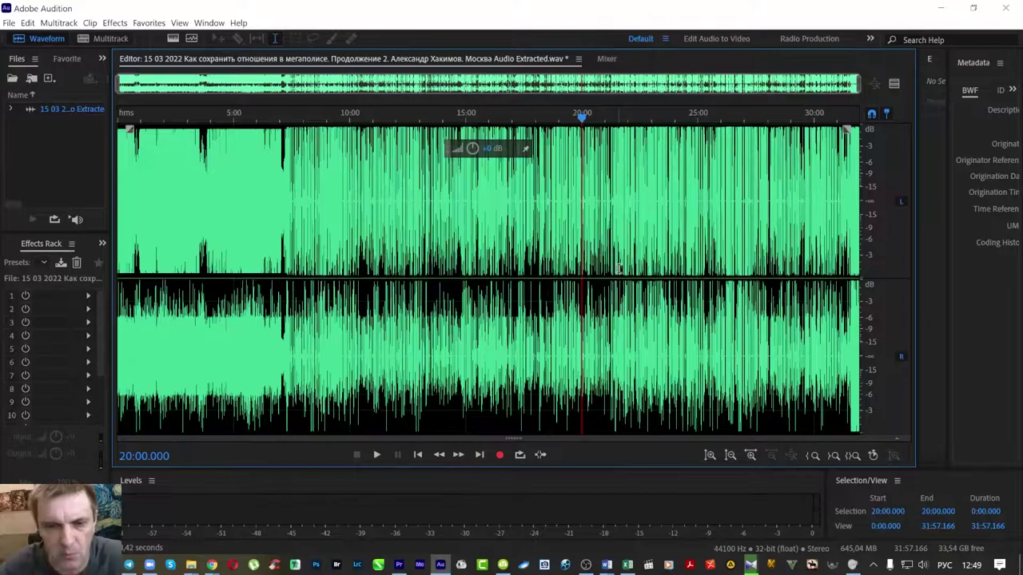
{"action": "left_click", "coordinate": [425, 323]}
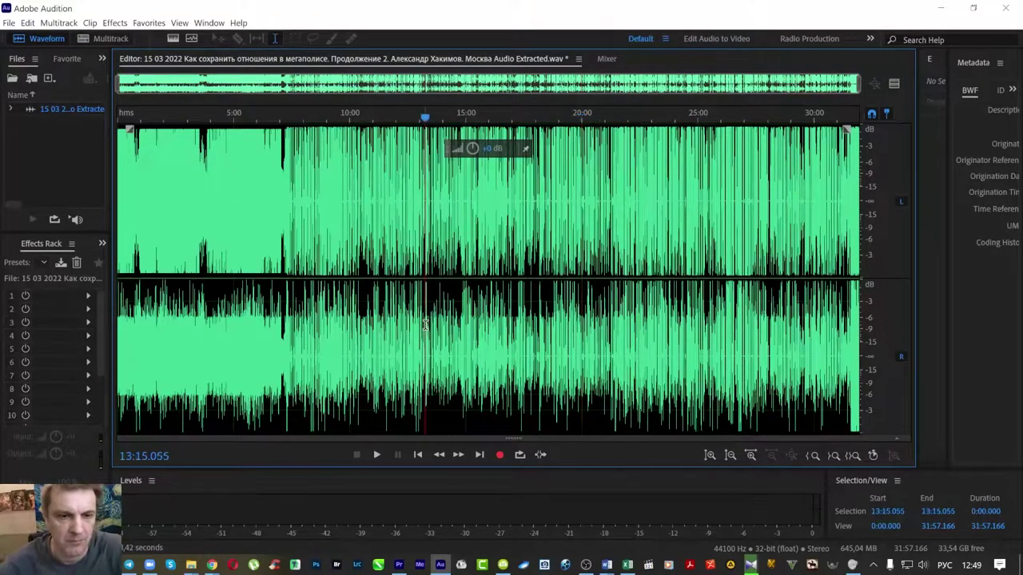
Step: Copy the right channel's audio and leave only the left channel enabled for pasting
{"action": "left_click", "coordinate": [902, 201]}
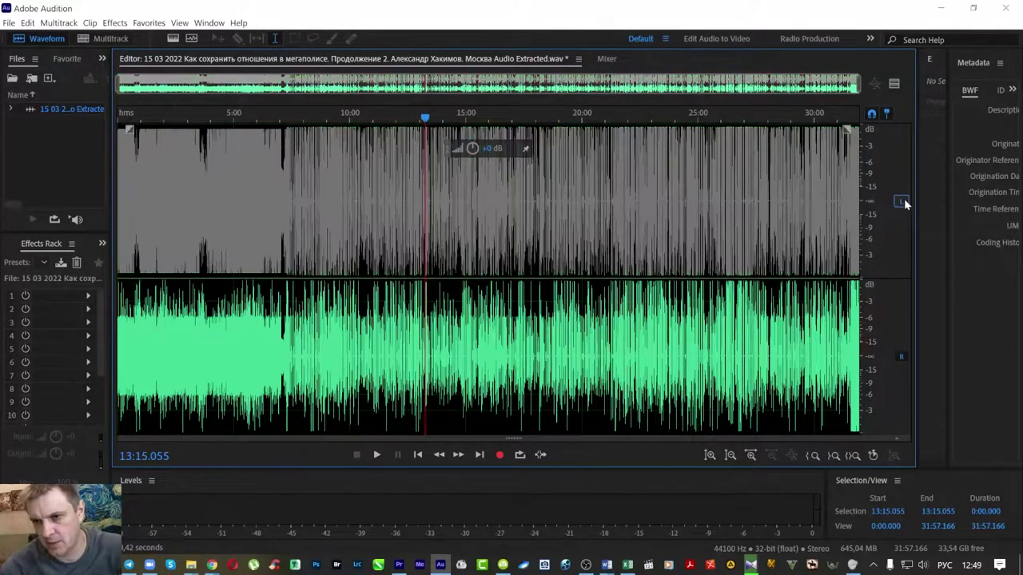
{"action": "double_click", "coordinate": [685, 339]}
{"action": "key", "text": "ctrl+c"}
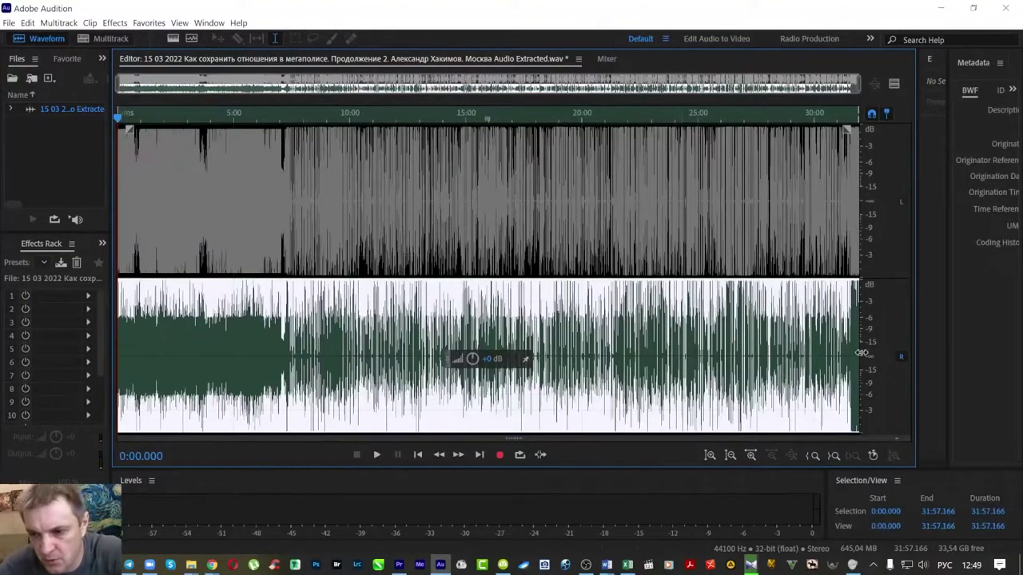
{"action": "left_click", "coordinate": [901, 205]}
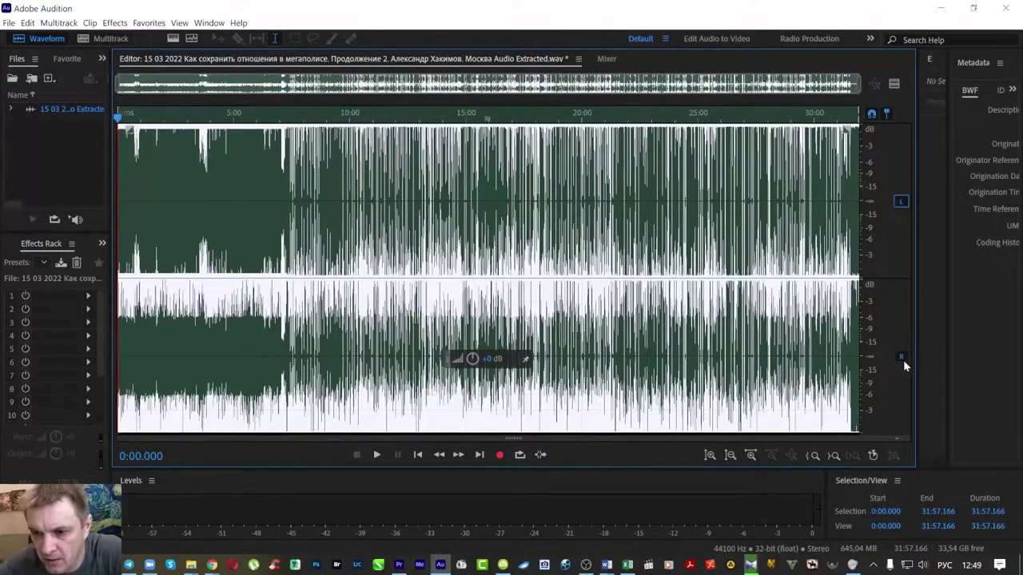
{"action": "left_click", "coordinate": [901, 357]}
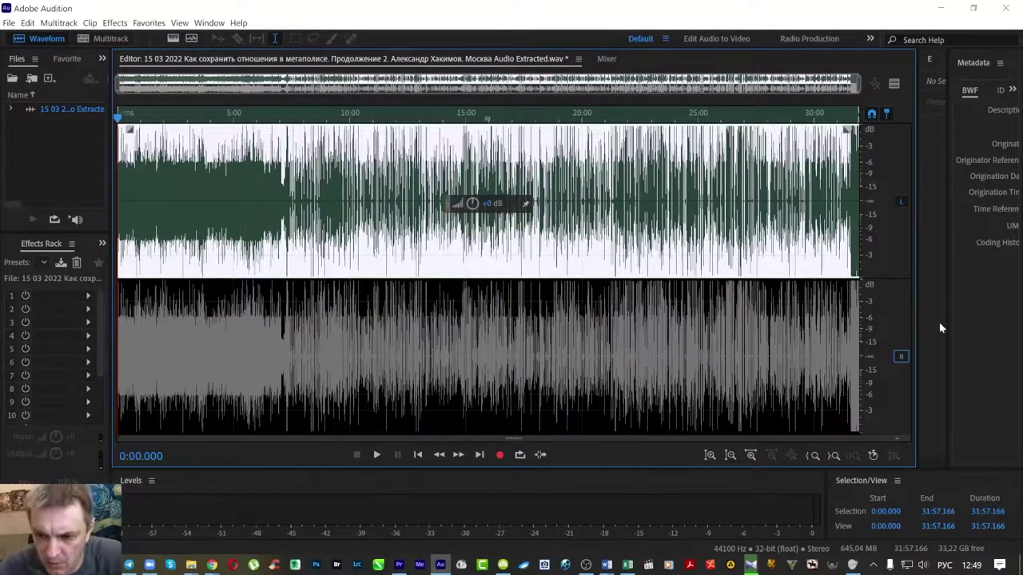
Step: Re-enable the right channel and save the edited lecture WAV
{"action": "left_click", "coordinate": [901, 357]}
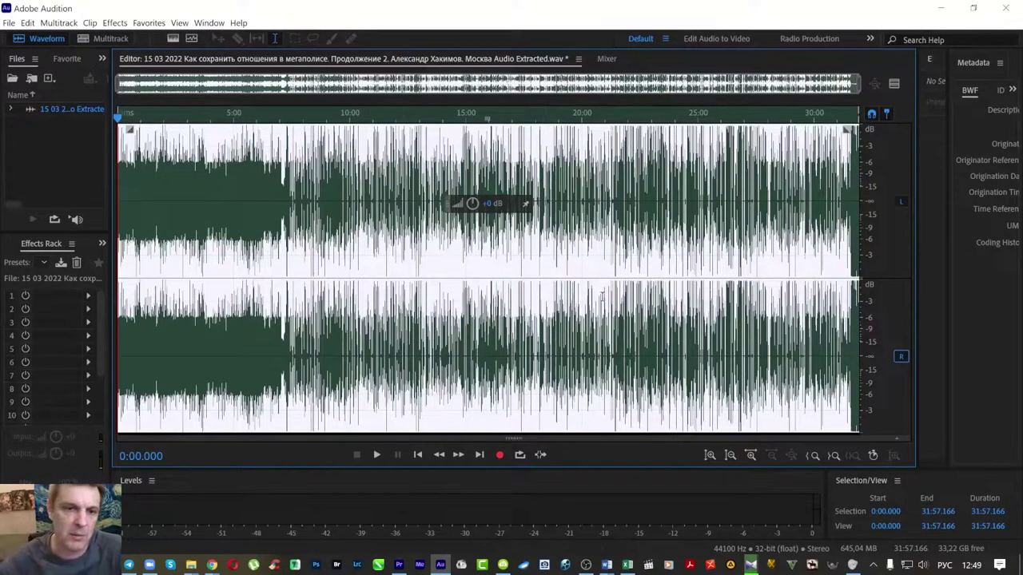
{"action": "left_click", "coordinate": [8, 22]}
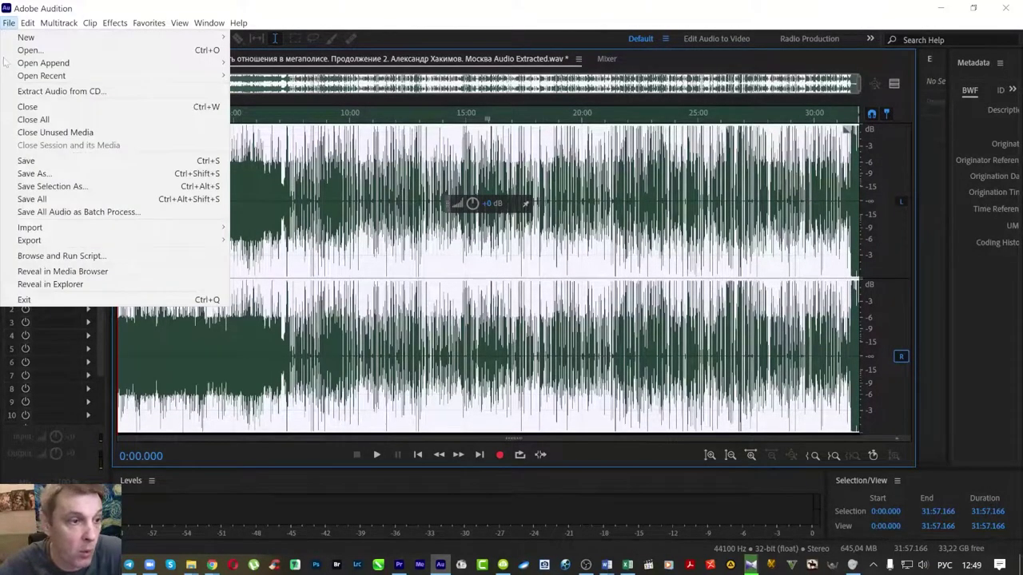
{"action": "left_click", "coordinate": [26, 161]}
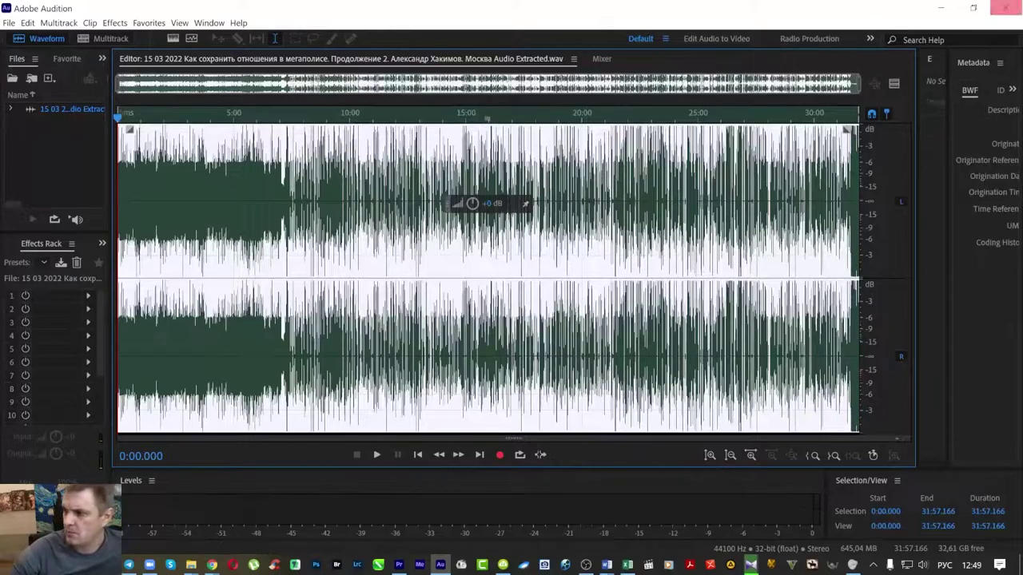
{"action": "key", "text": "alt+Tab"}
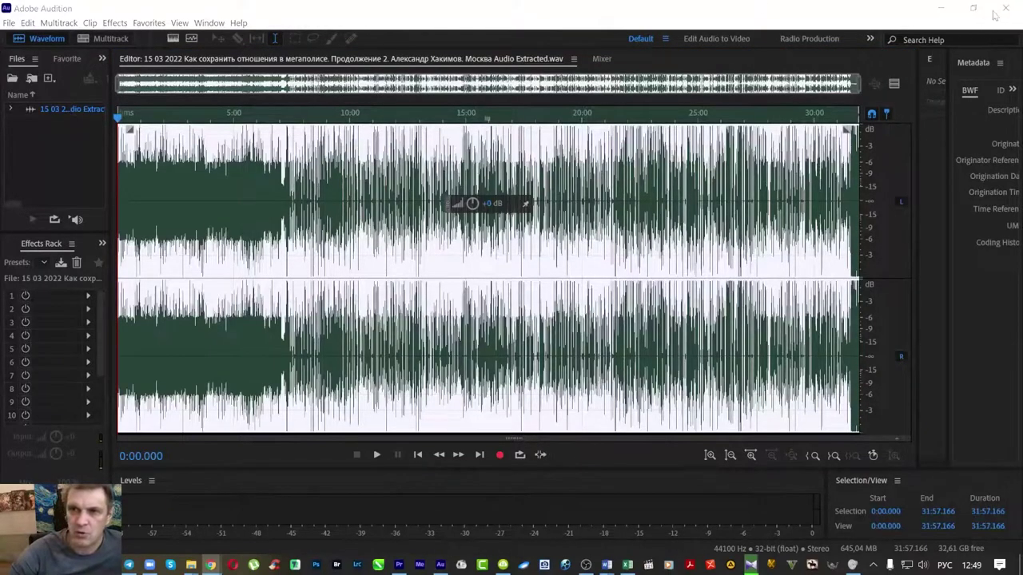
Step: Close Audition, expand track A1, and regenerate the lecture clip's audio waveform
{"action": "left_click", "coordinate": [1002, 8]}
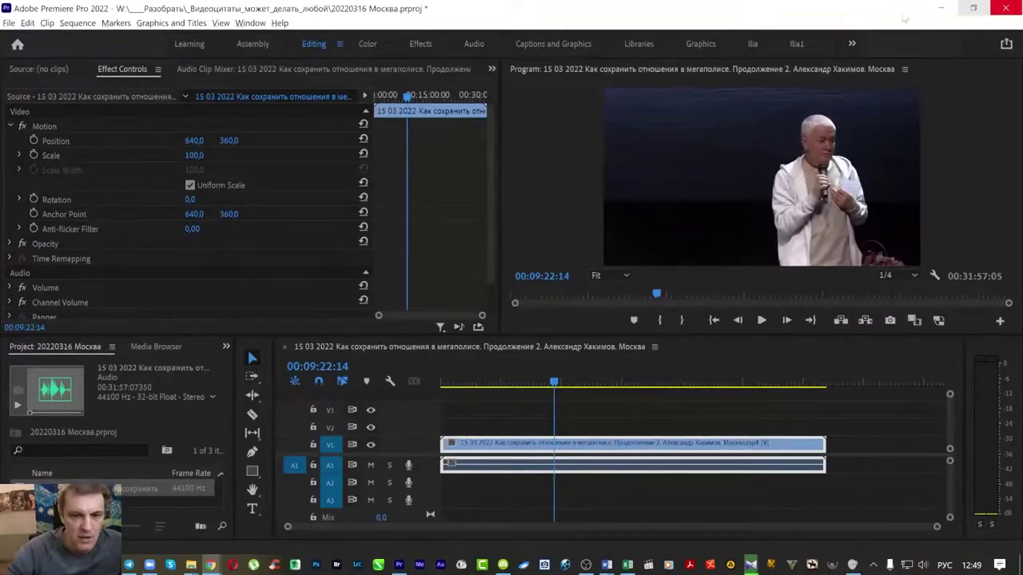
{"action": "double_click", "coordinate": [426, 463]}
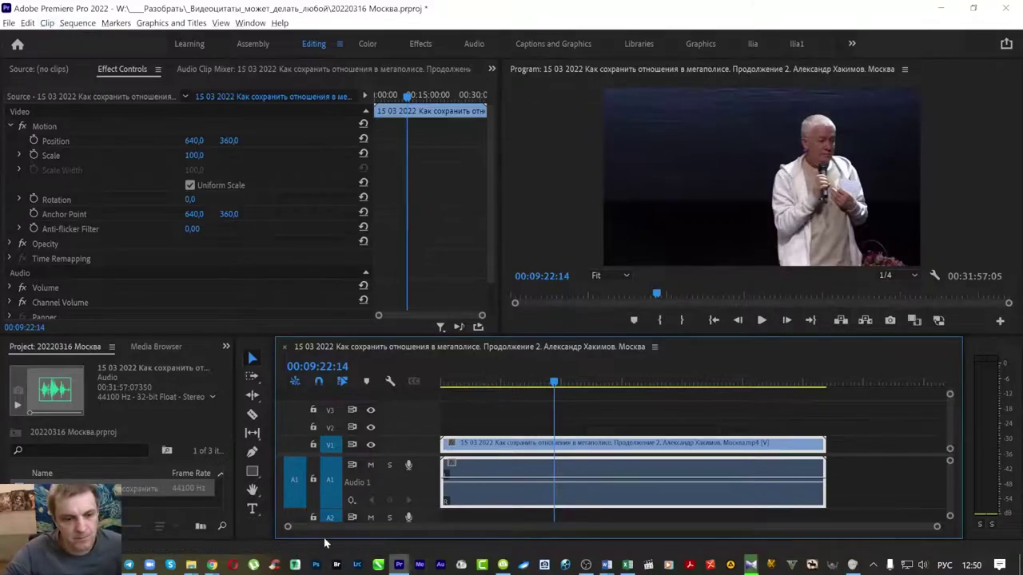
{"action": "left_click", "coordinate": [47, 23]}
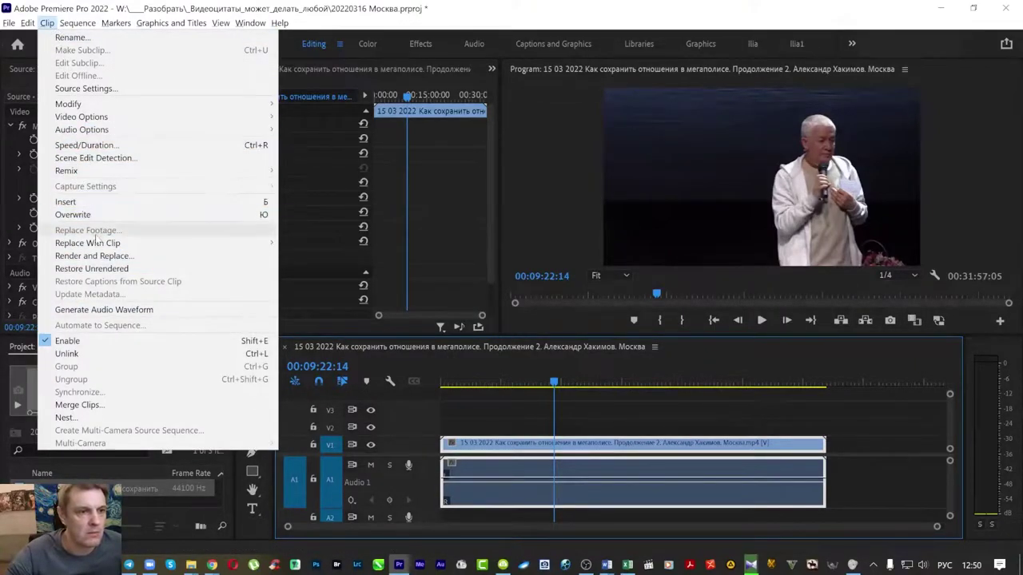
{"action": "left_click", "coordinate": [96, 310]}
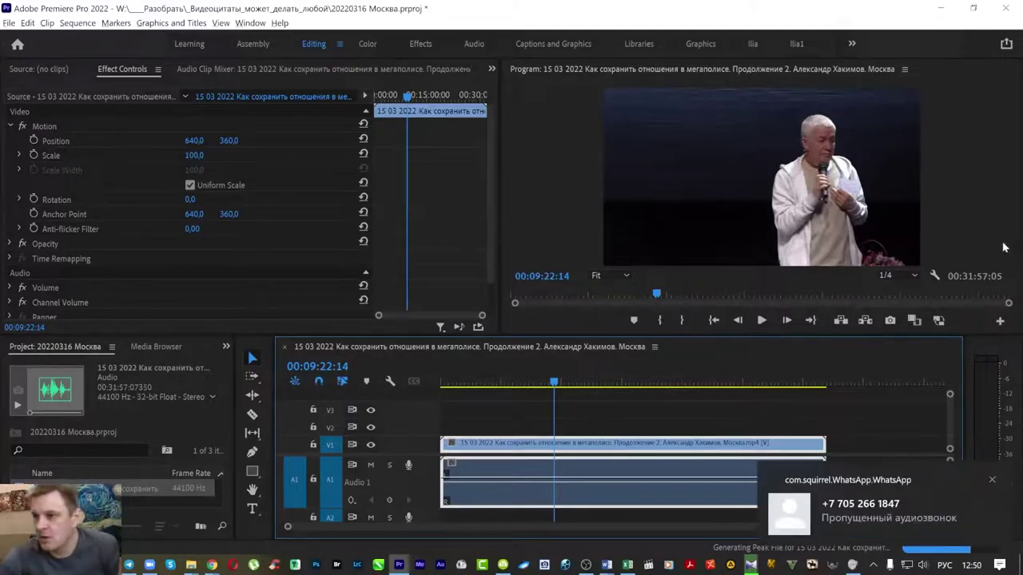
Step: Jump to 00:23:05:09 and play the lecture to check the regenerated waveform
{"action": "left_click", "coordinate": [247, 347]}
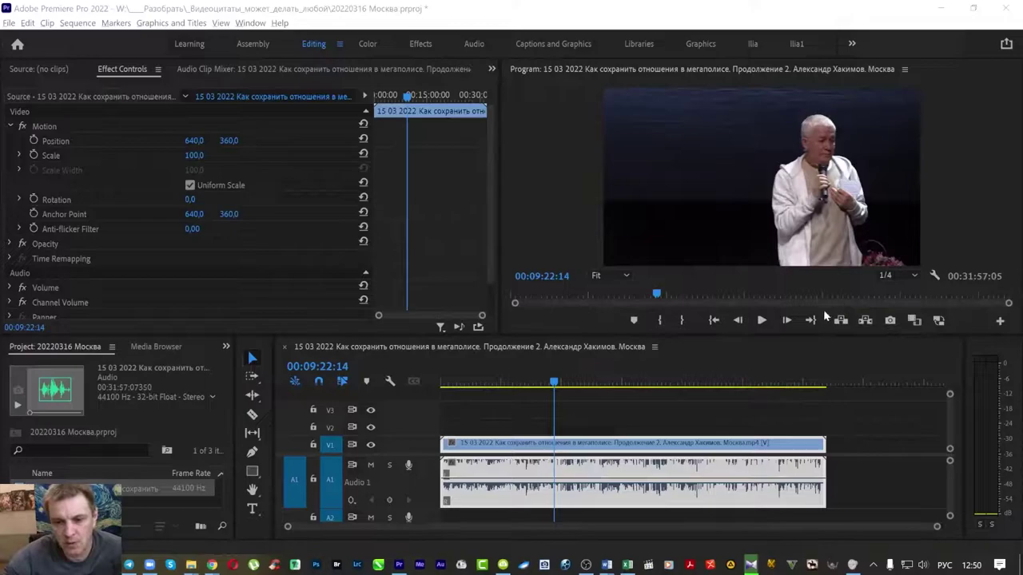
{"action": "left_click", "coordinate": [721, 384]}
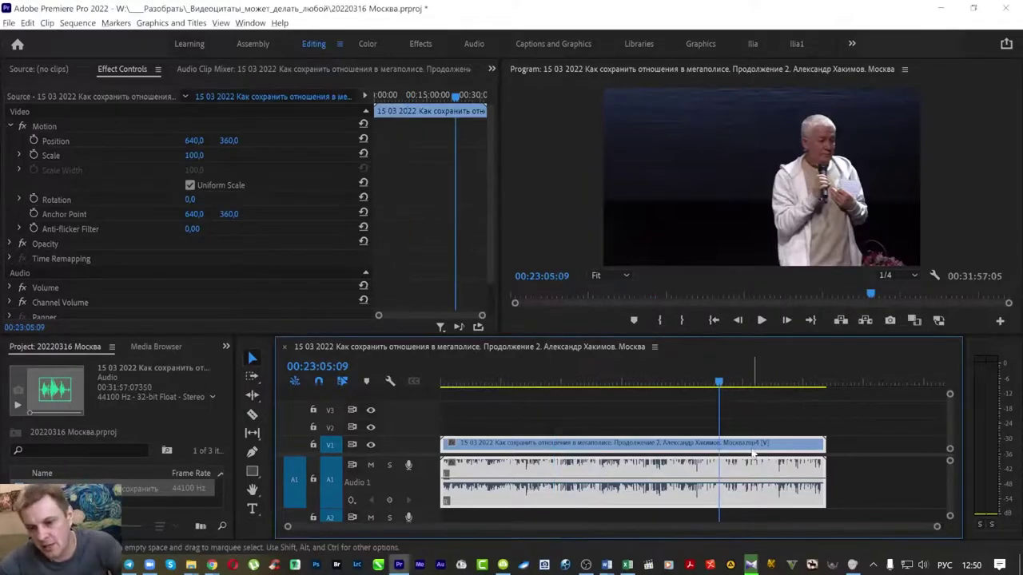
{"action": "key", "text": "="}
{"action": "scroll", "coordinate": [716, 445], "scroll_direction": "down", "scroll_amount": 3}
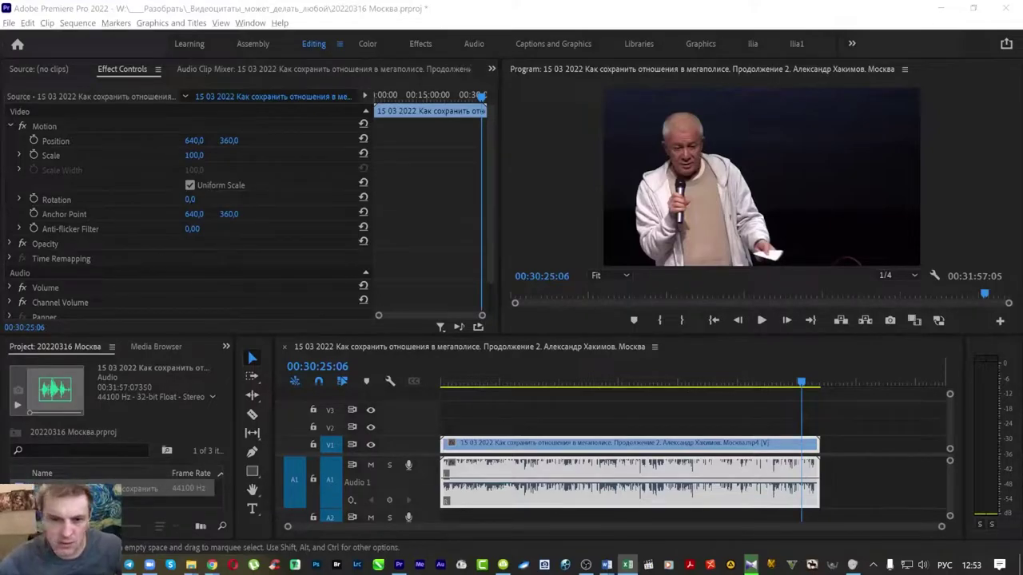
Step: Stop playback near 00:28:05:21 and select both the lecture video and audio clips
{"action": "left_click_drag", "start_coordinate": [765, 384], "coordinate": [772, 384]}
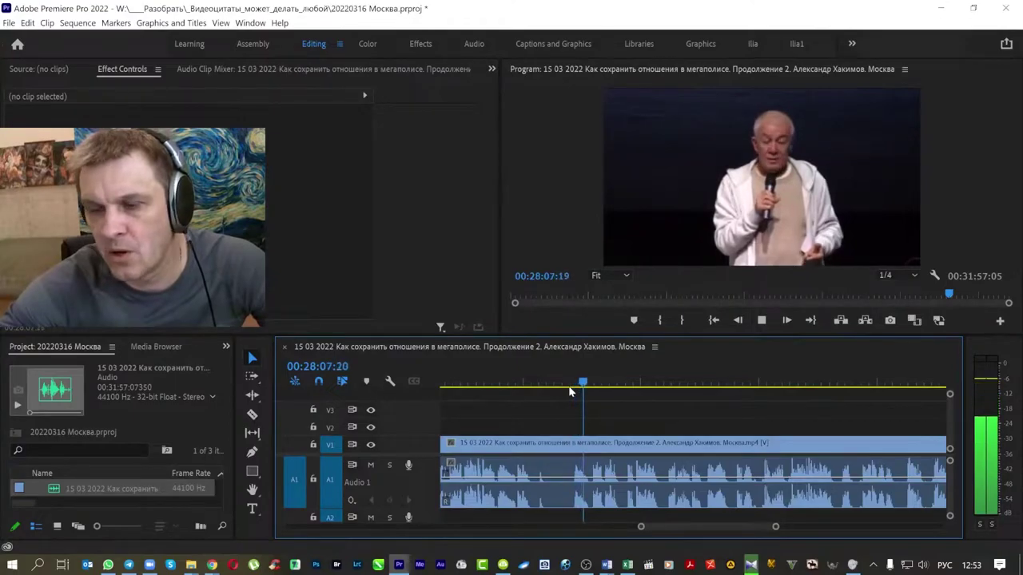
{"action": "key", "text": "space"}
{"action": "left_click", "coordinate": [568, 385]}
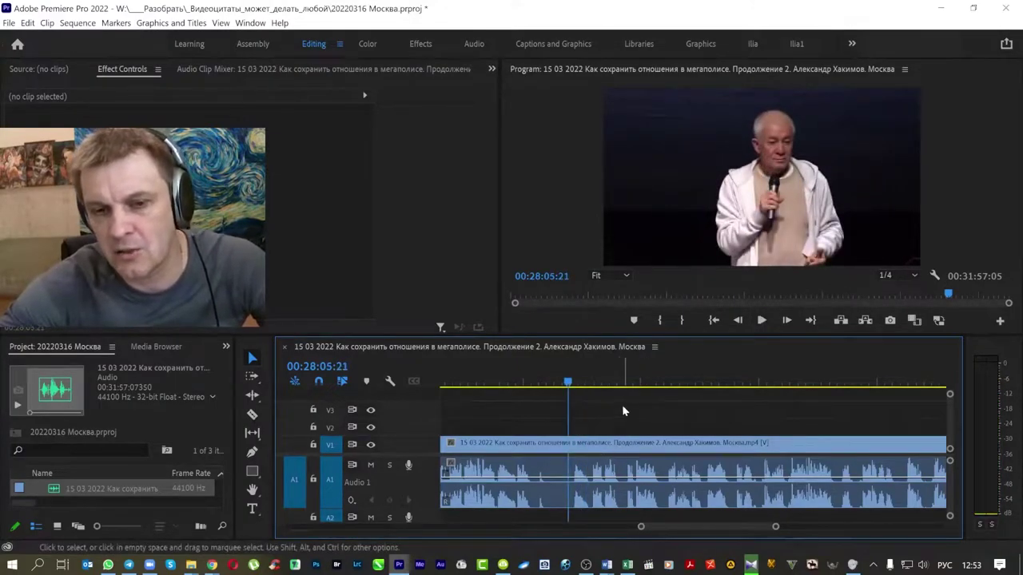
{"action": "left_click_drag", "start_coordinate": [632, 430], "coordinate": [686, 517]}
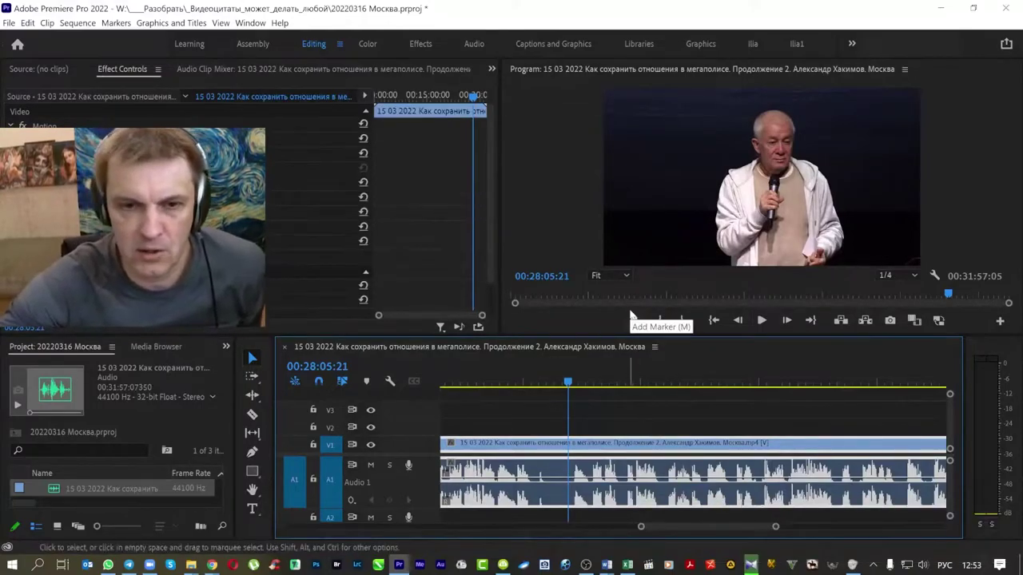
{"action": "left_click_drag", "start_coordinate": [625, 335], "coordinate": [605, 459]}
{"action": "key", "text": "alt+c"}
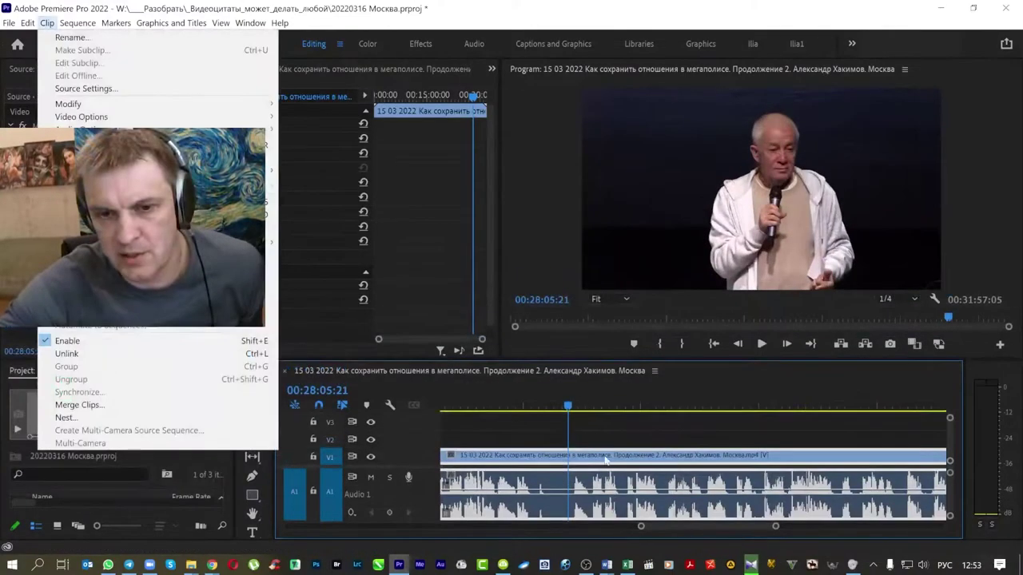
{"action": "key", "text": "Escape"}
Step: Zoom into the timeline around 00:28:06:17
{"action": "left_click", "coordinate": [573, 406]}
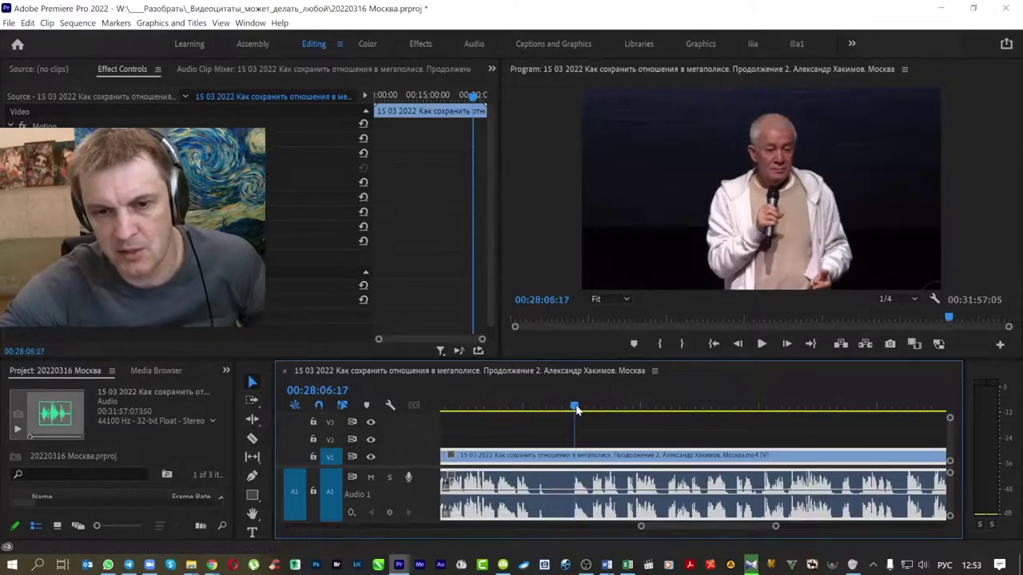
{"action": "key", "text": "equal"}
{"action": "key", "text": "equal"}
{"action": "key", "text": "equal"}
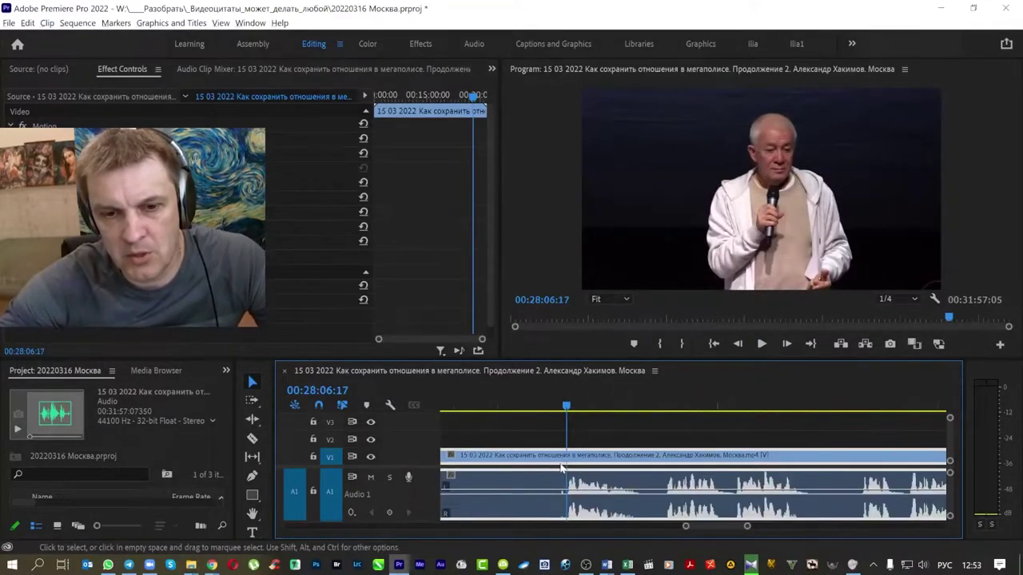
{"action": "key", "text": "equal"}
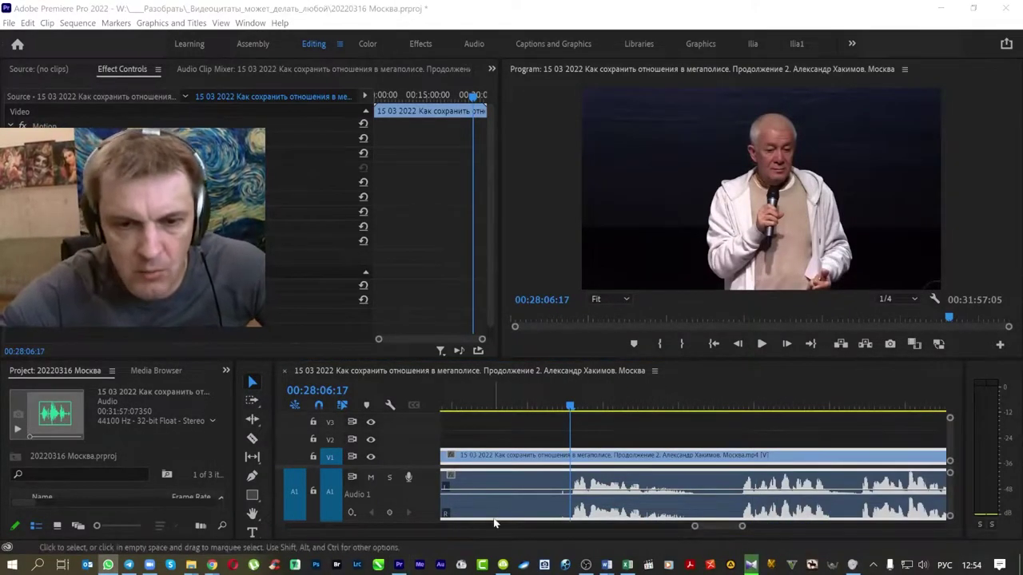
{"action": "mouse_move", "coordinate": [517, 442]}
{"action": "left_mouse_down"}
{"action": "mouse_move", "coordinate": [524, 507]}
{"action": "mouse_move", "coordinate": [514, 508]}
{"action": "left_mouse_up"}
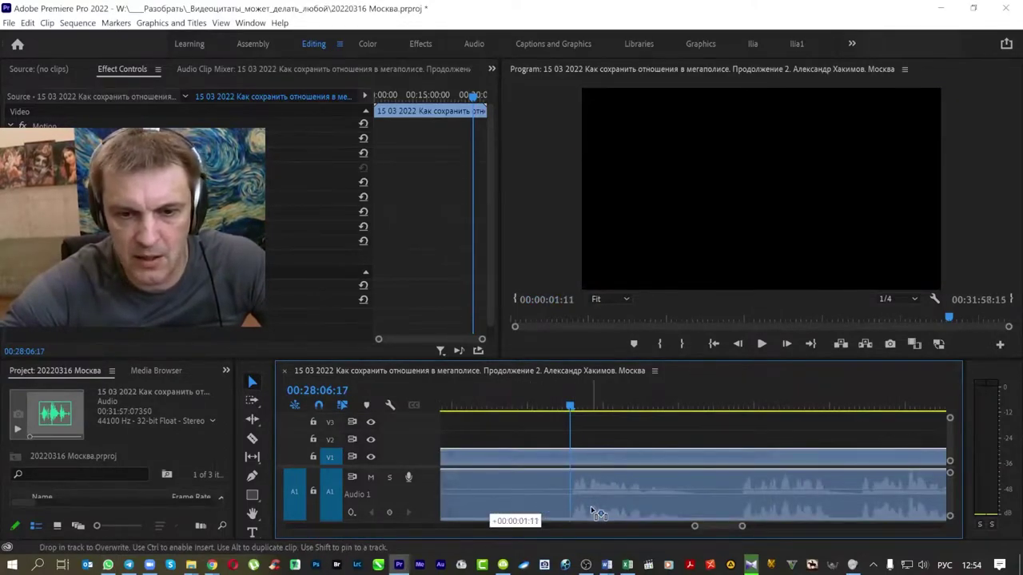
{"action": "left_click_drag", "start_coordinate": [653, 513], "coordinate": [649, 511]}
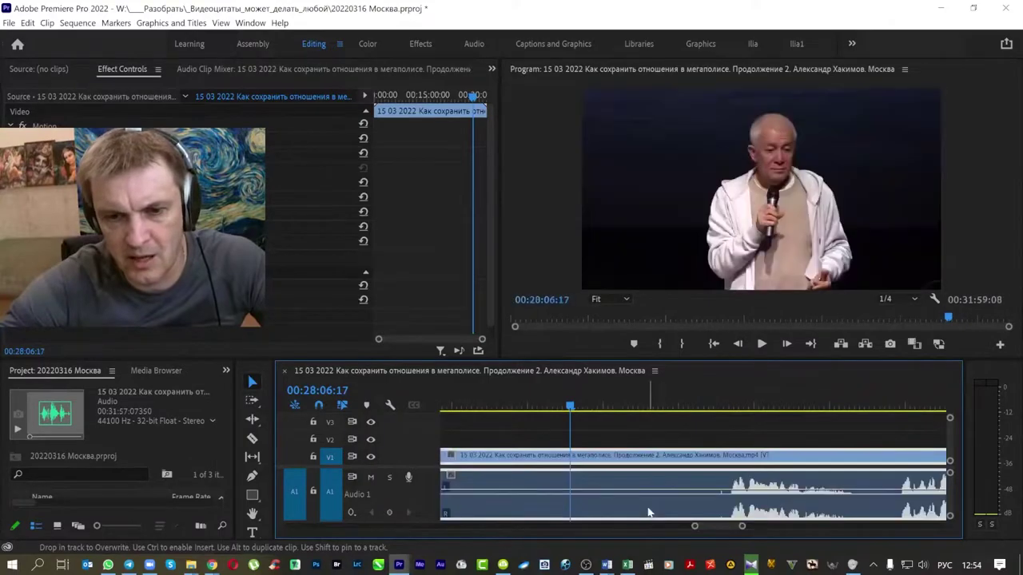
{"action": "right_click", "coordinate": [704, 502]}
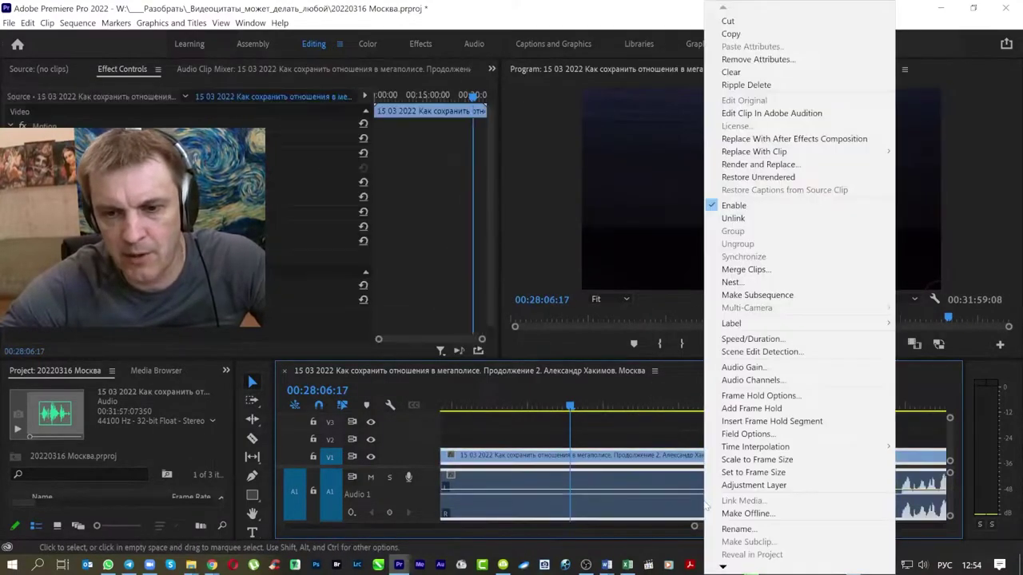
{"action": "left_click", "coordinate": [736, 220]}
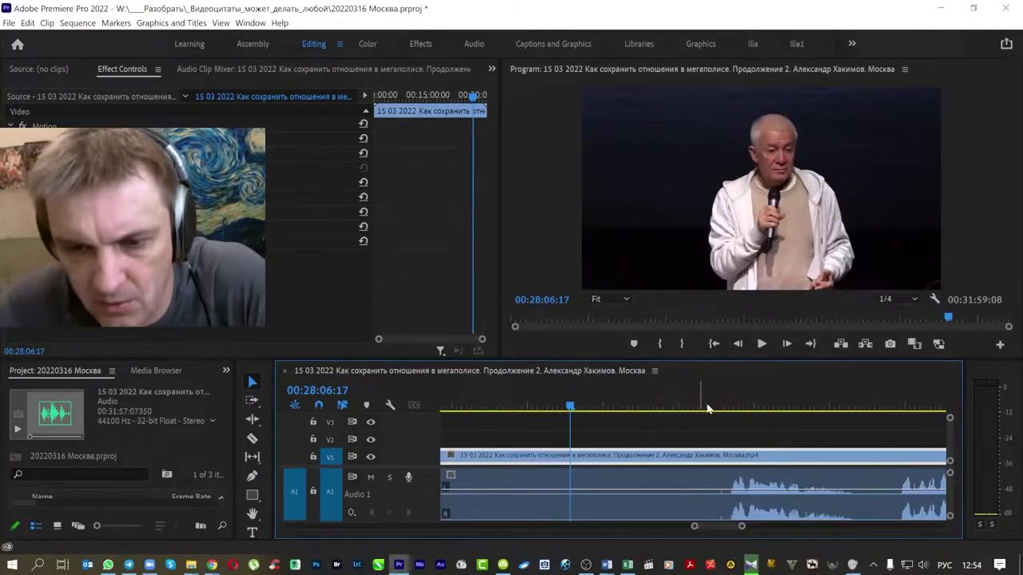
{"action": "left_click", "coordinate": [726, 407]}
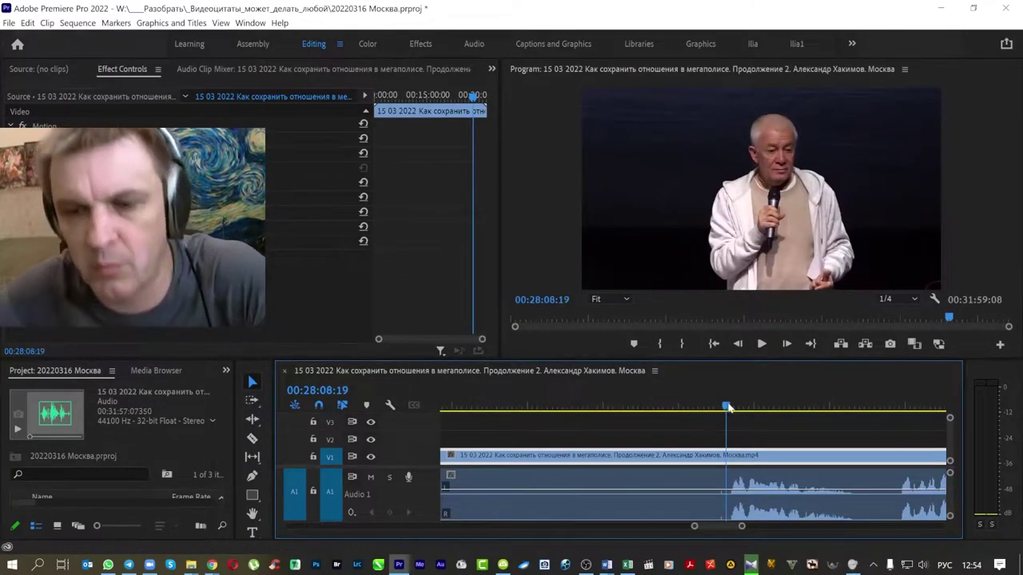
{"action": "left_click", "coordinate": [546, 407]}
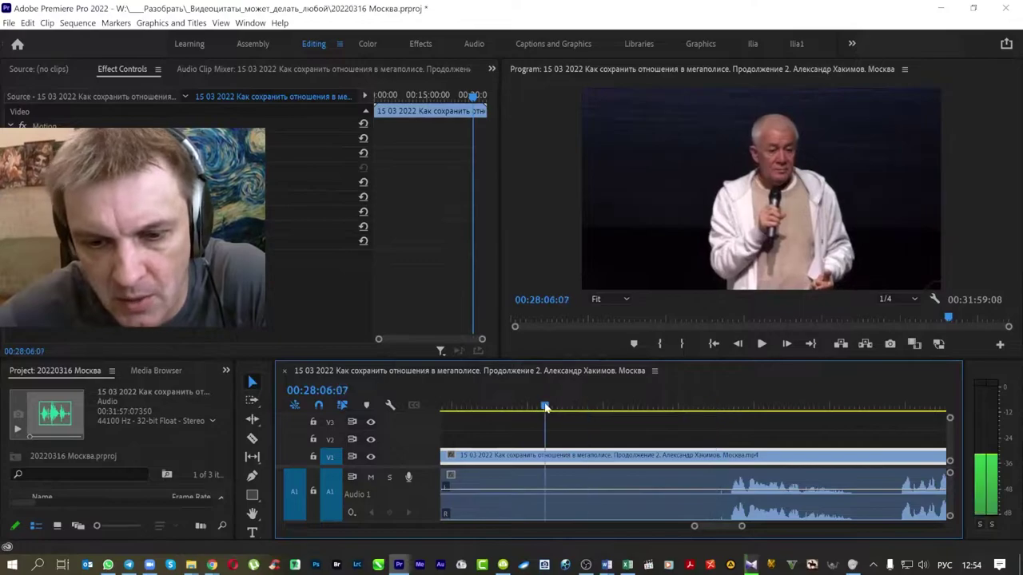
{"action": "key", "text": "space"}
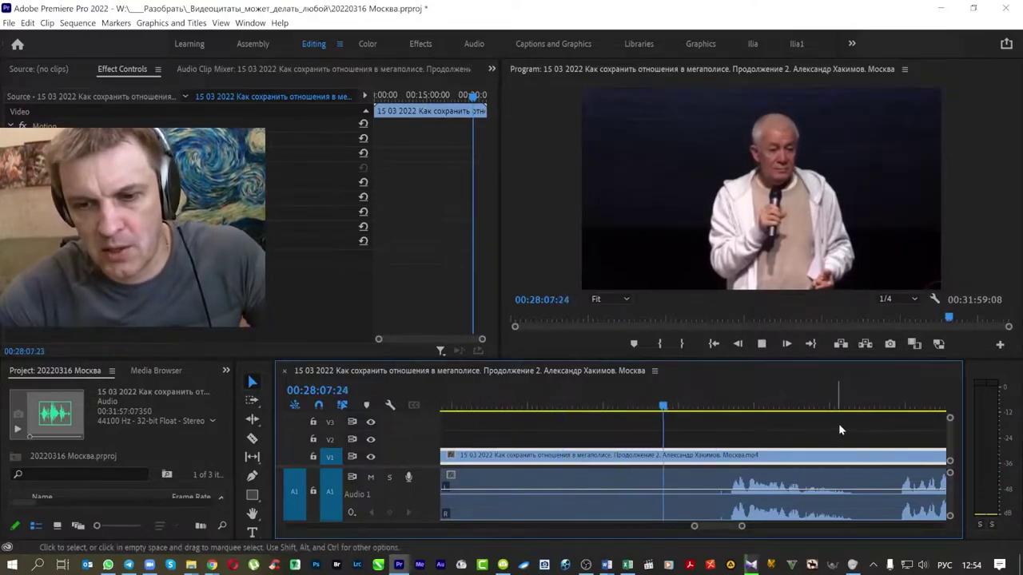
{"action": "key", "text": "space"}
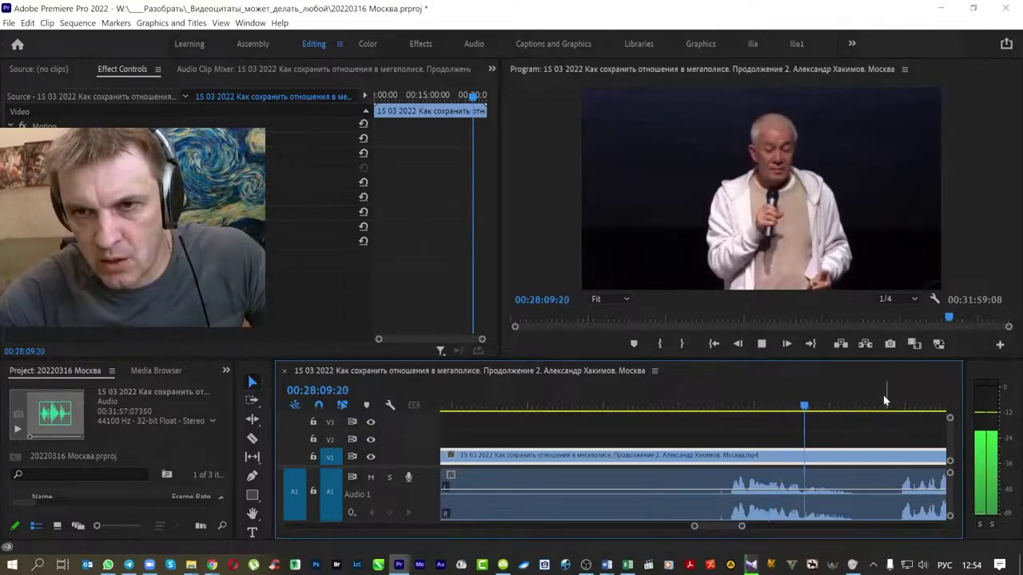
{"action": "left_click", "coordinate": [824, 412]}
{"action": "left_click_drag", "start_coordinate": [825, 408], "coordinate": [779, 416]}
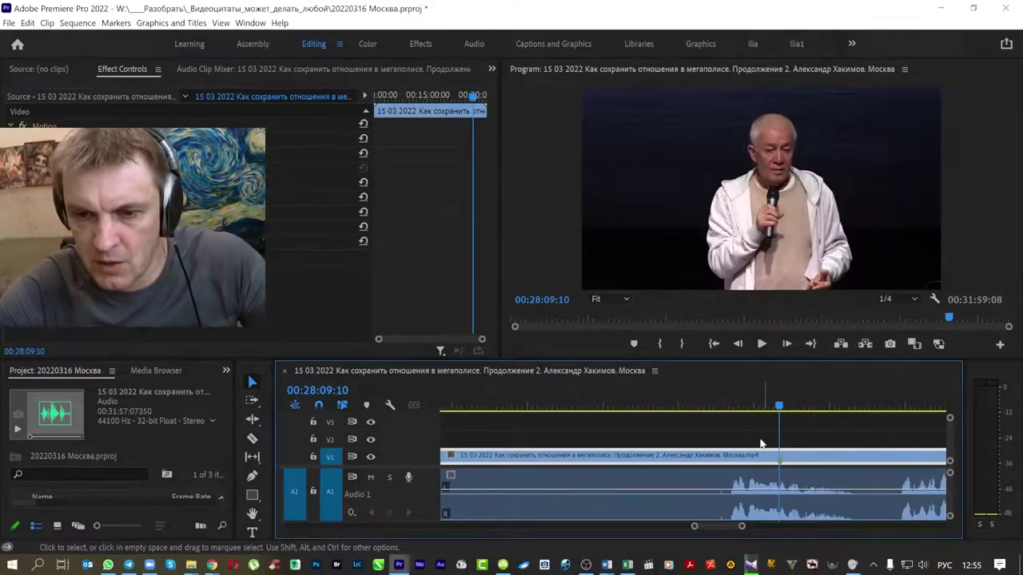
{"action": "scroll", "coordinate": [787, 458], "scroll_direction": "up", "scroll_amount": 2}
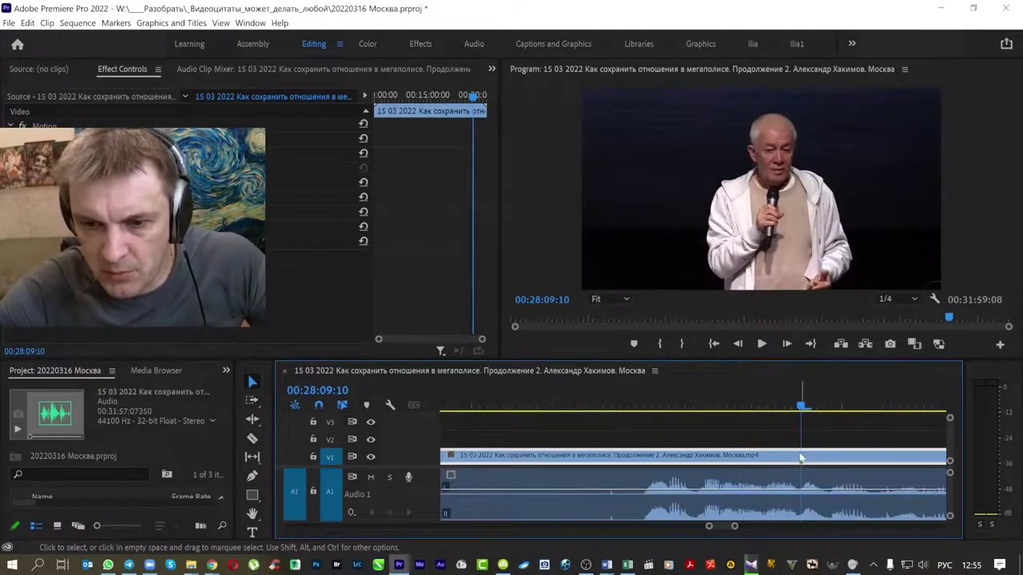
Step: Slide the V1 lecture video about 15 frames earlier and play back the sync point
{"action": "left_click_drag", "start_coordinate": [800, 457], "coordinate": [672, 461]}
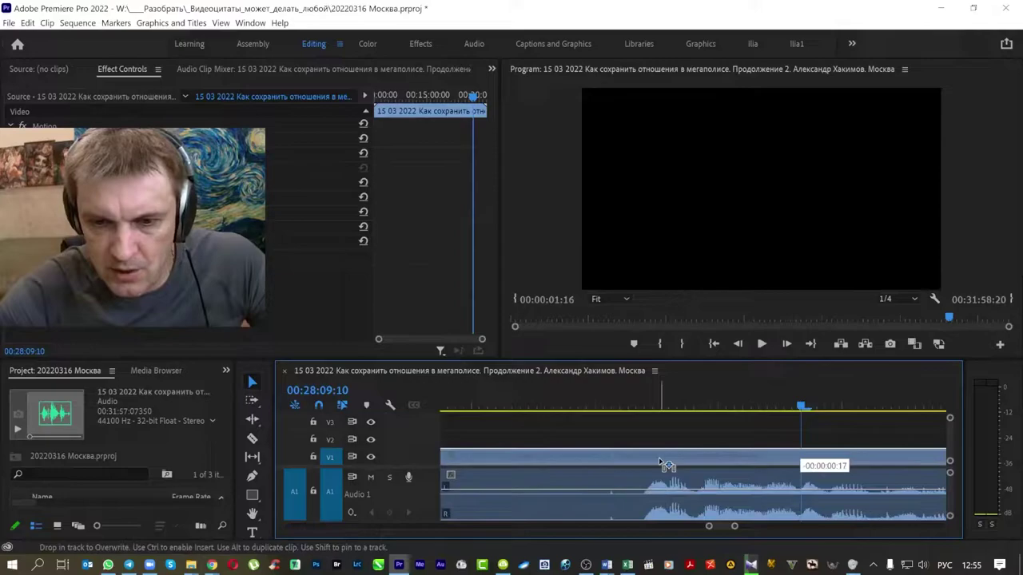
{"action": "left_click_drag", "start_coordinate": [668, 463], "coordinate": [668, 462]}
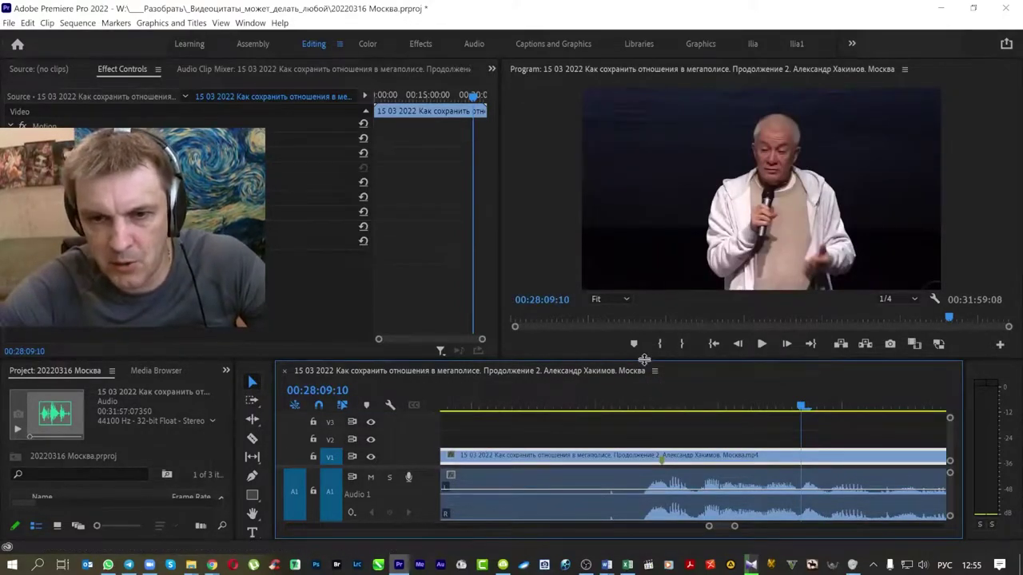
{"action": "left_click_drag", "start_coordinate": [643, 358], "coordinate": [627, 408]}
{"action": "left_click", "coordinate": [591, 326]}
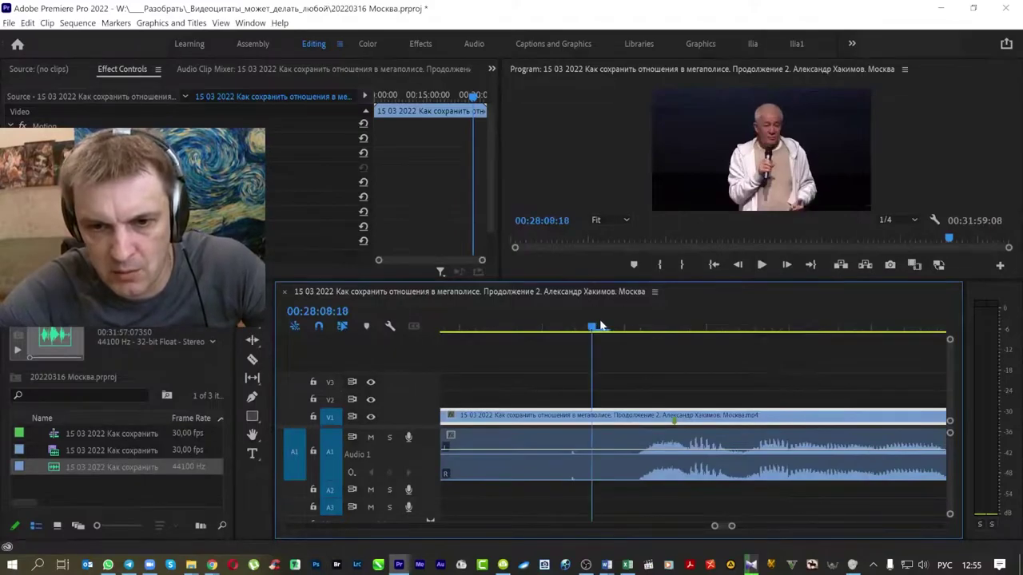
{"action": "key", "text": "space"}
{"action": "key", "text": "space"}
{"action": "left_click", "coordinate": [529, 325]}
{"action": "key", "text": "space"}
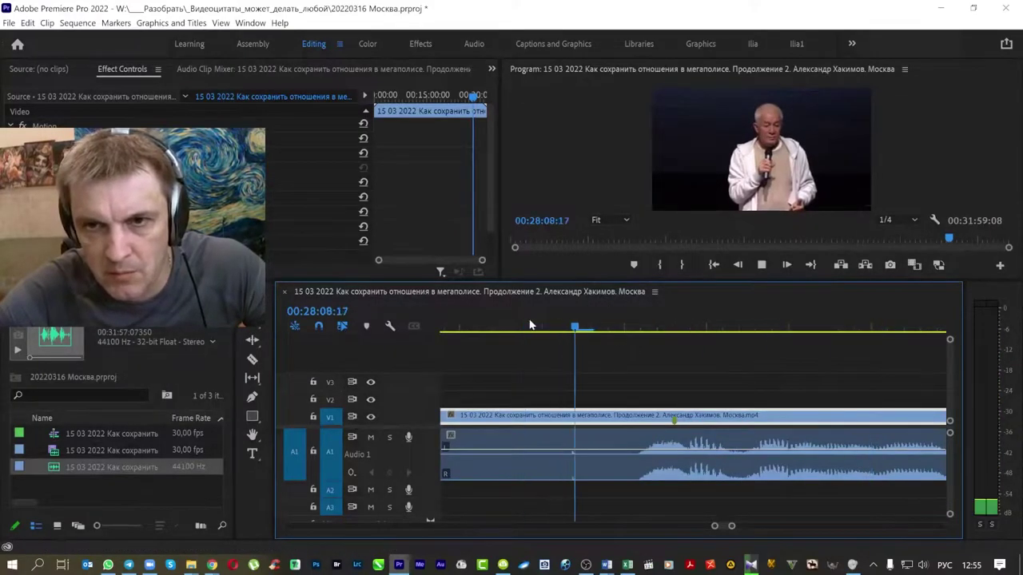
{"action": "key", "text": "space"}
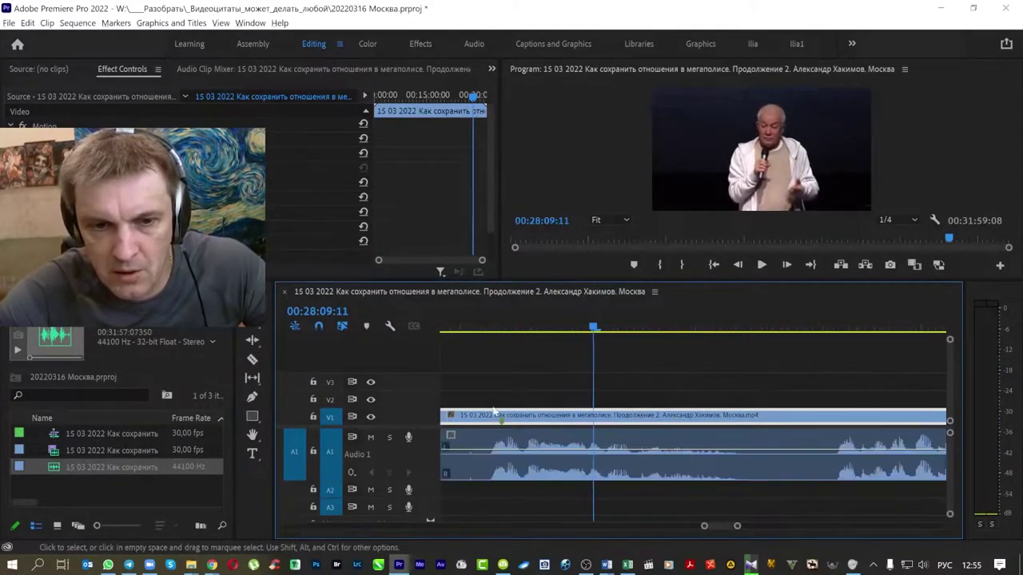
Step: Slide the video clip 5 more frames earlier around 00:28:08 and play to check
{"action": "scroll", "coordinate": [513, 408], "scroll_direction": "up", "scroll_amount": 2}
{"action": "scroll", "coordinate": [453, 407], "scroll_direction": "down", "scroll_amount": 1}
{"action": "scroll", "coordinate": [456, 408], "scroll_direction": "up", "scroll_amount": 2}
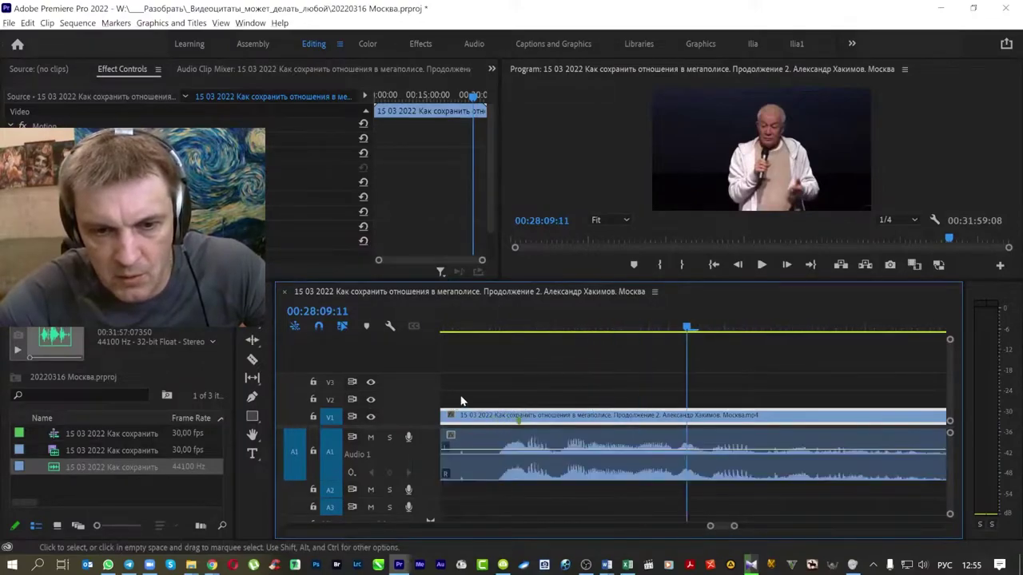
{"action": "scroll", "coordinate": [495, 409], "scroll_direction": "up", "scroll_amount": 1}
{"action": "left_click", "coordinate": [537, 325]}
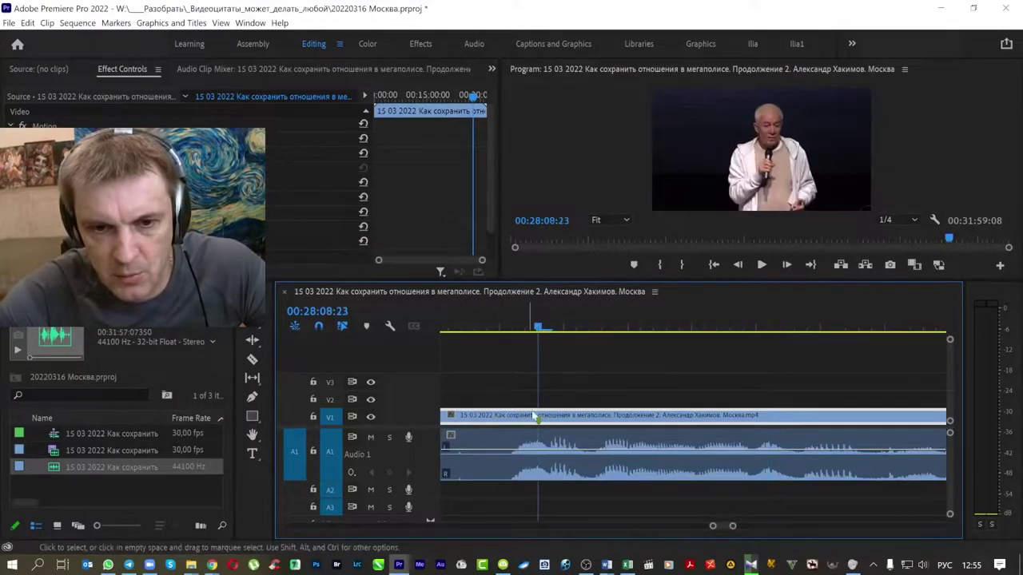
{"action": "scroll", "coordinate": [511, 411], "scroll_direction": "up", "scroll_amount": 1}
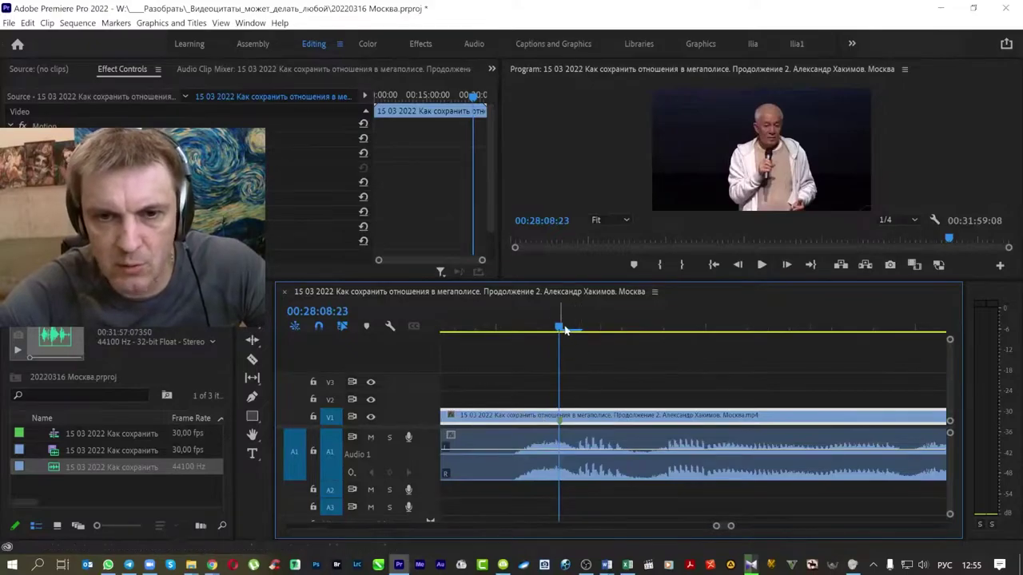
{"action": "left_click_drag", "start_coordinate": [559, 329], "coordinate": [627, 333]}
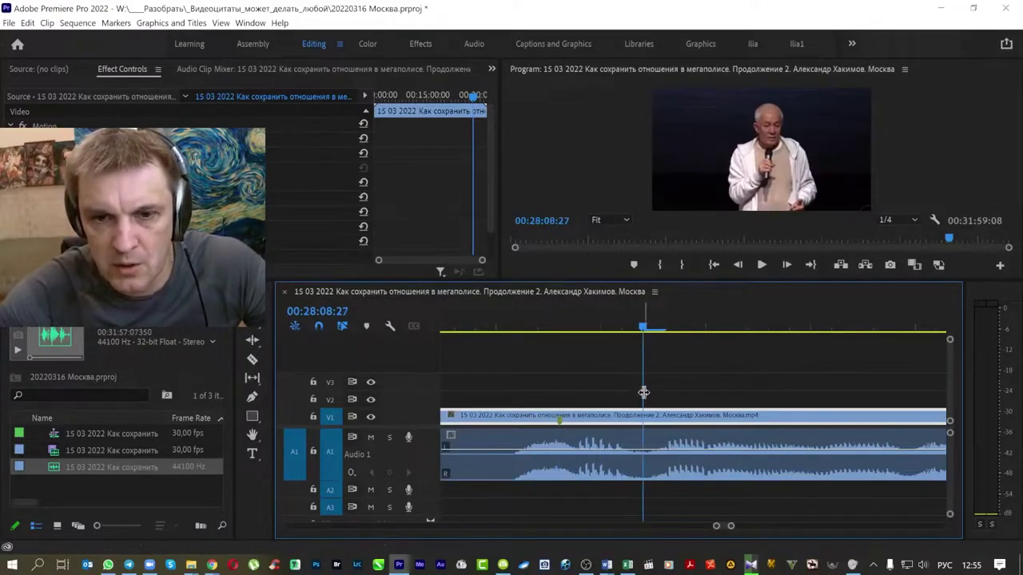
{"action": "left_click_drag", "start_coordinate": [618, 422], "coordinate": [559, 423]}
{"action": "key", "text": "space"}
{"action": "key", "text": "space"}
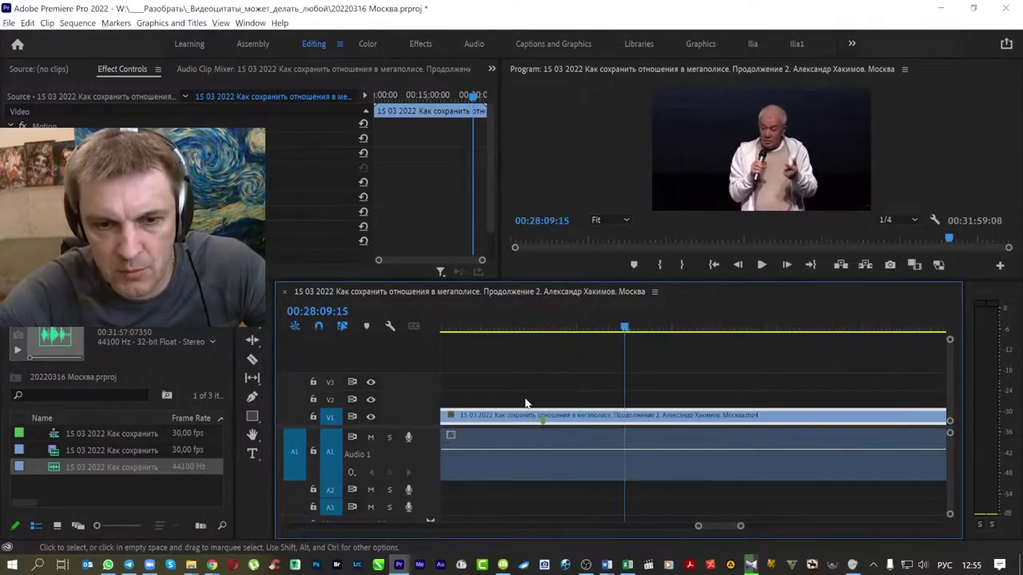
Step: Nudge the video clip again and replay from 00:28:08:20 to 00:28:09:25
{"action": "scroll", "coordinate": [536, 420], "scroll_direction": "up", "scroll_amount": 3}
{"action": "left_click_drag", "start_coordinate": [636, 424], "coordinate": [612, 423]}
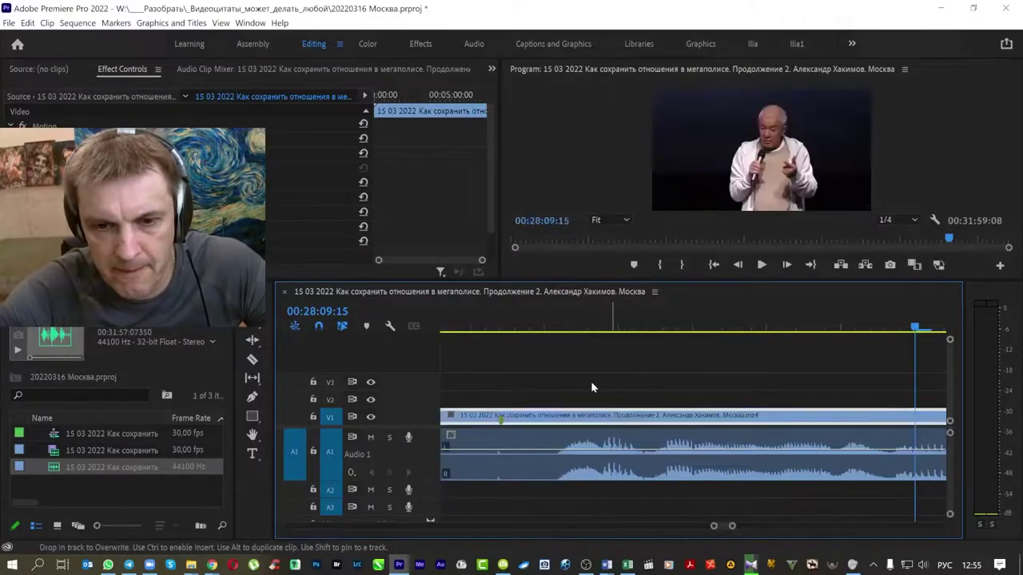
{"action": "left_click", "coordinate": [546, 319]}
{"action": "key", "text": "space"}
{"action": "key", "text": "space"}
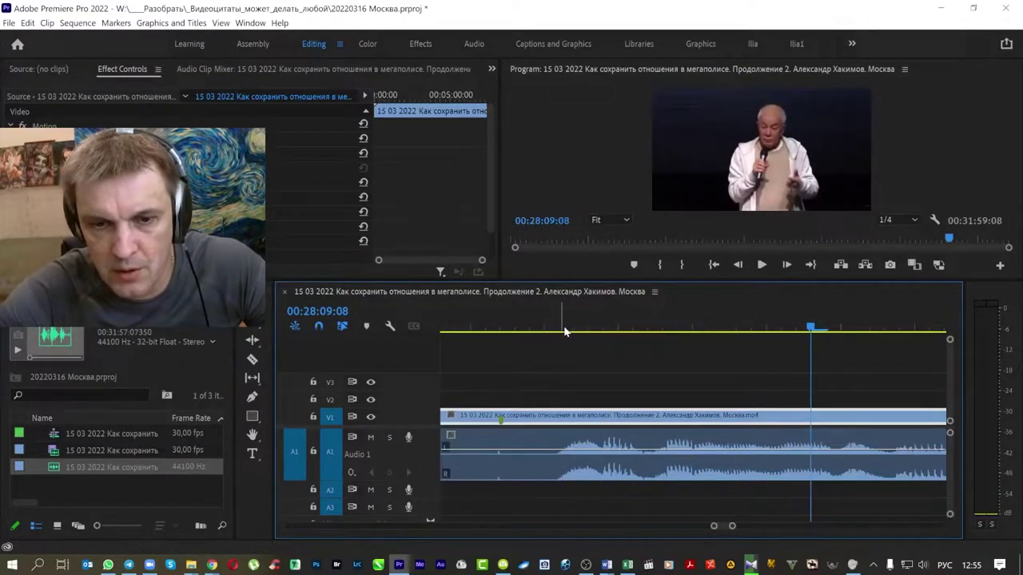
{"action": "left_click", "coordinate": [544, 326]}
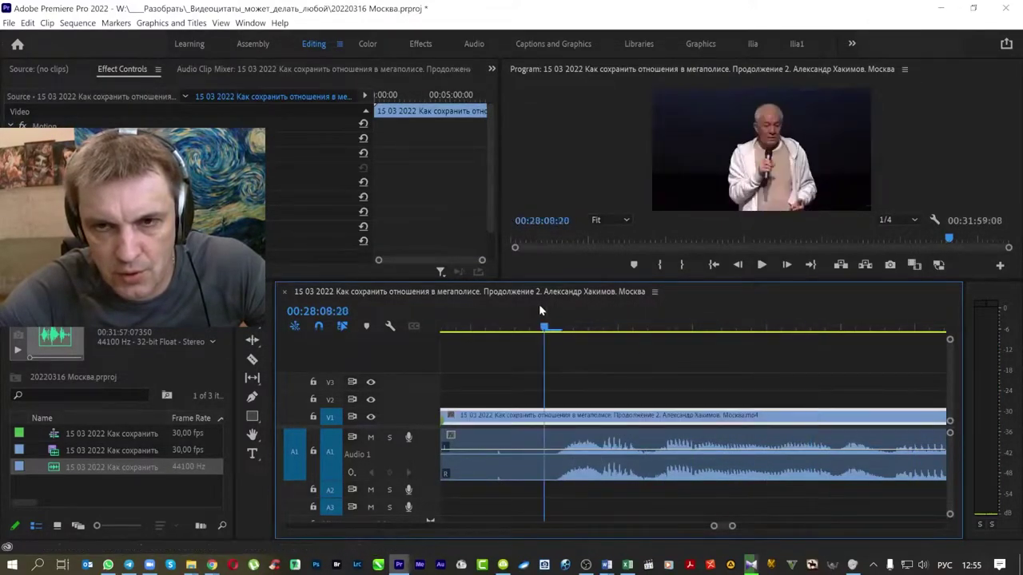
{"action": "key", "text": "space"}
{"action": "key", "text": "minus"}
{"action": "key", "text": "space"}
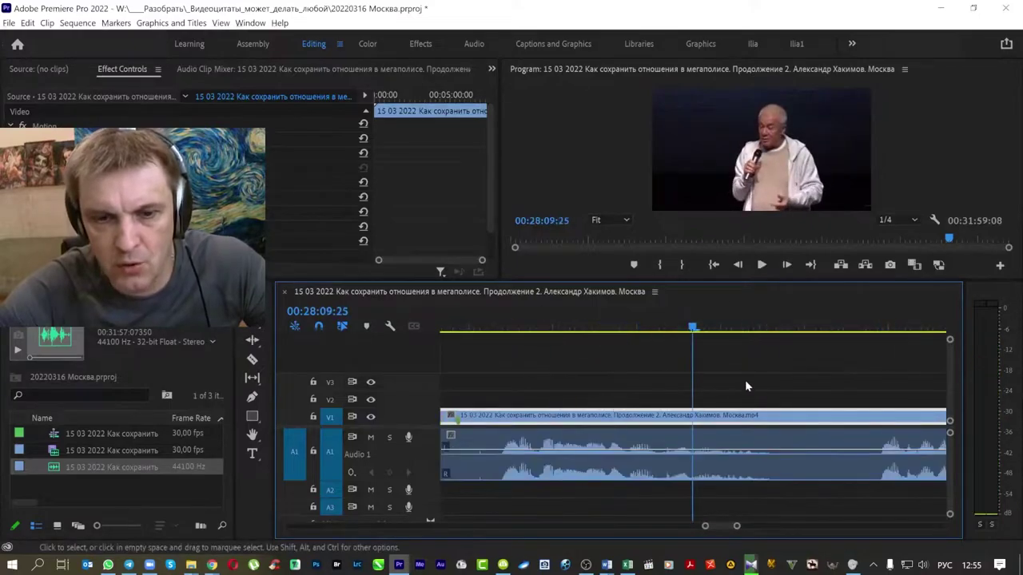
Step: Slide the video clip one frame later at 00:28:11:00 and clear the selection
{"action": "scroll", "coordinate": [745, 386], "scroll_direction": "down", "scroll_amount": 4}
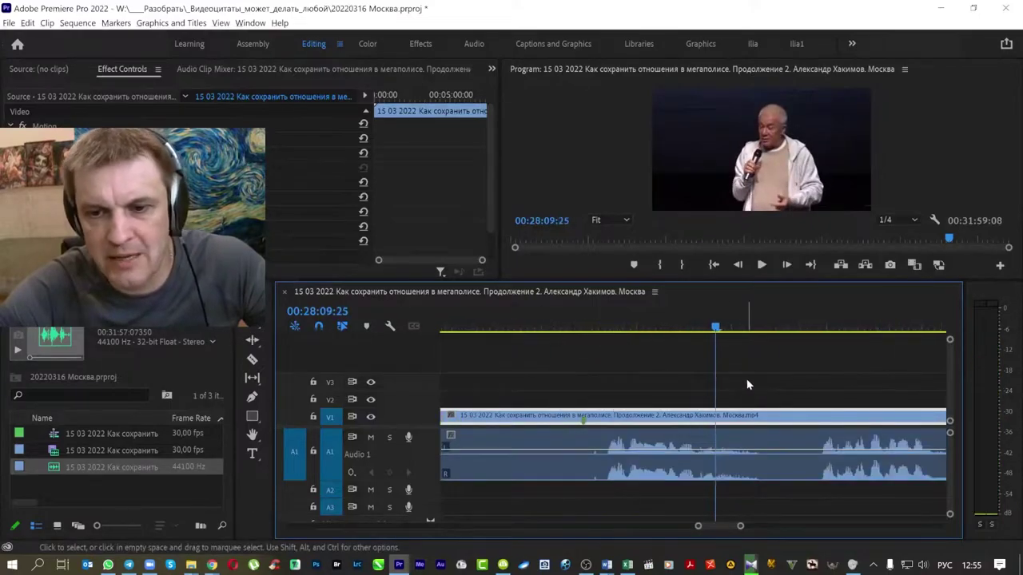
{"action": "left_click", "coordinate": [699, 326]}
{"action": "scroll", "coordinate": [751, 381], "scroll_direction": "up", "scroll_amount": 3}
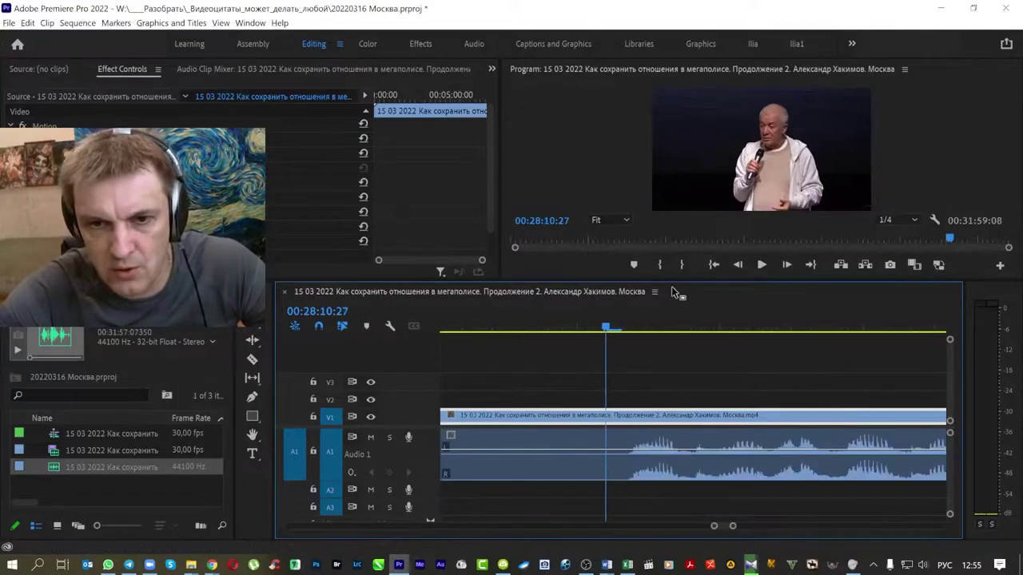
{"action": "left_click_drag", "start_coordinate": [631, 282], "coordinate": [631, 399]}
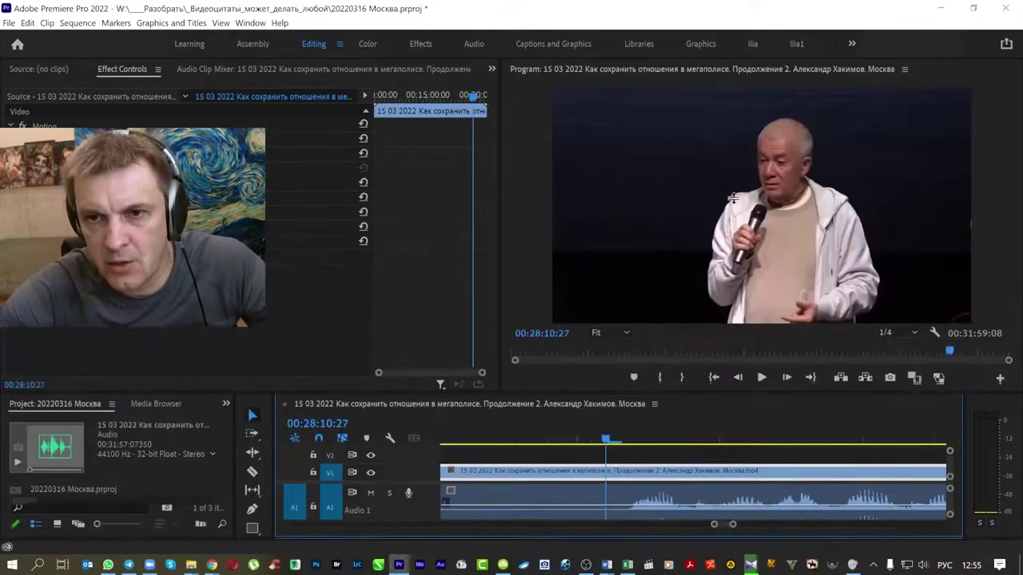
{"action": "left_click_drag", "start_coordinate": [617, 444], "coordinate": [643, 445]}
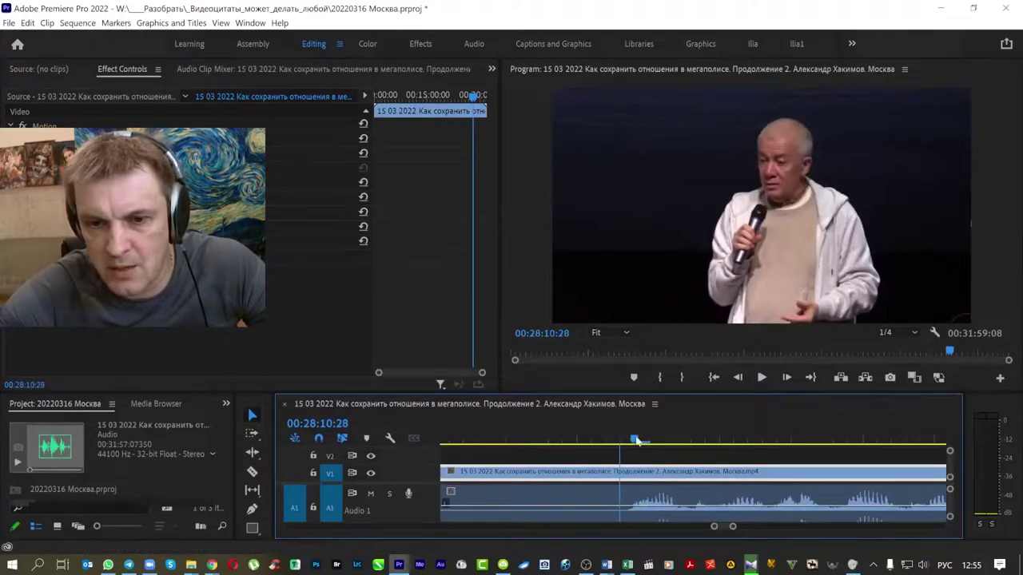
{"action": "left_click_drag", "start_coordinate": [673, 475], "coordinate": [677, 479]}
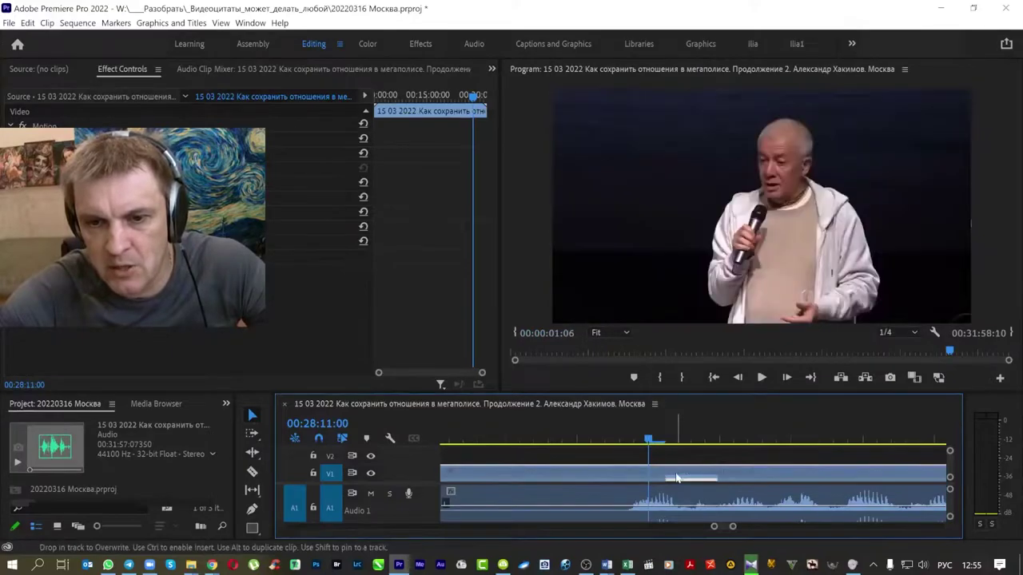
{"action": "left_click", "coordinate": [443, 171]}
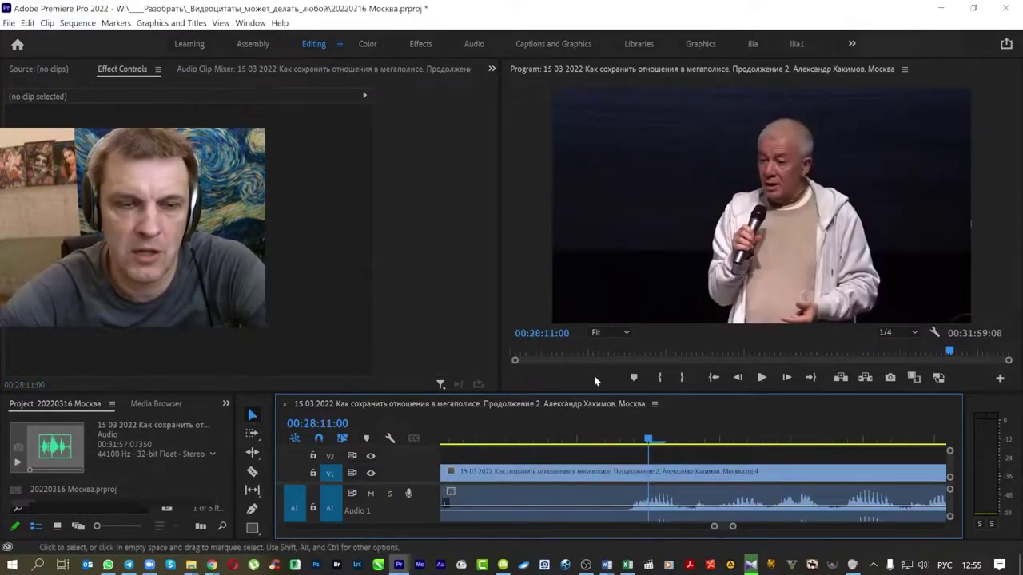
{"action": "left_click", "coordinate": [77, 22]}
{"action": "left_click", "coordinate": [90, 40]}
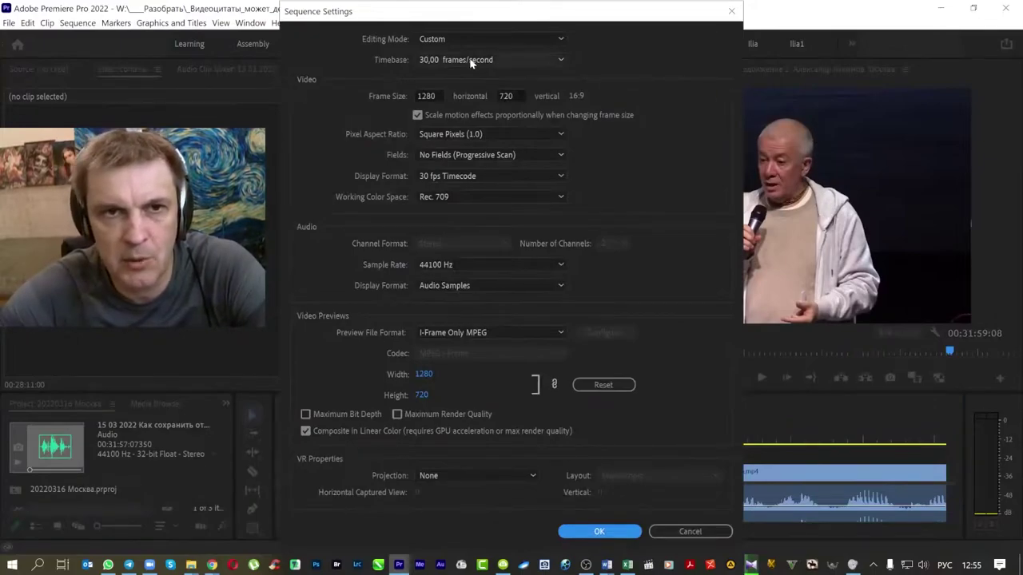
{"action": "left_click", "coordinate": [535, 60]}
{"action": "left_click", "coordinate": [459, 244]}
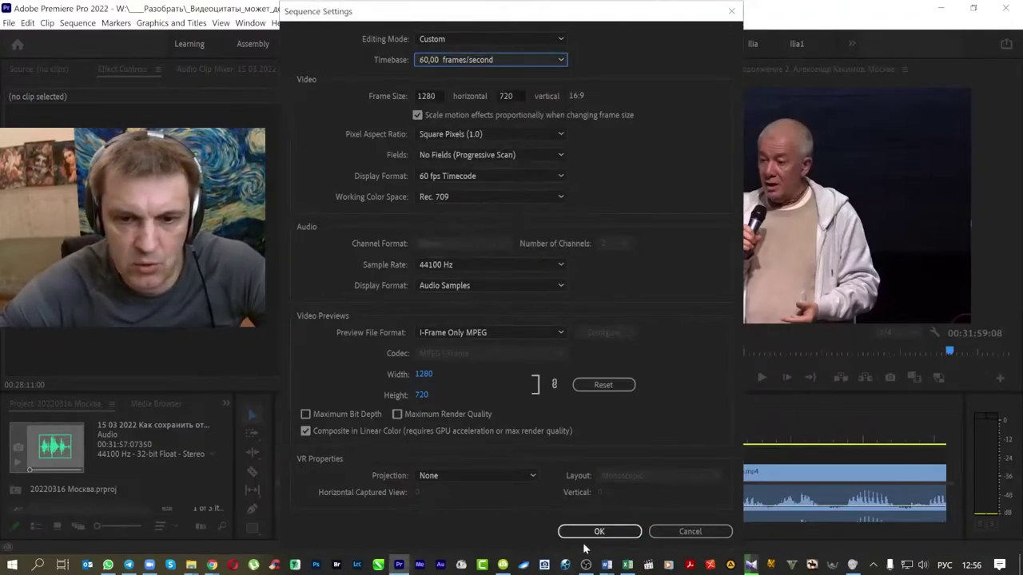
{"action": "left_click", "coordinate": [596, 531]}
{"action": "mouse_move", "coordinate": [662, 477]}
{"action": "left_mouse_down"}
{"action": "mouse_move", "coordinate": [652, 479]}
{"action": "mouse_move", "coordinate": [688, 480]}
{"action": "left_mouse_up"}
{"action": "left_click", "coordinate": [608, 432]}
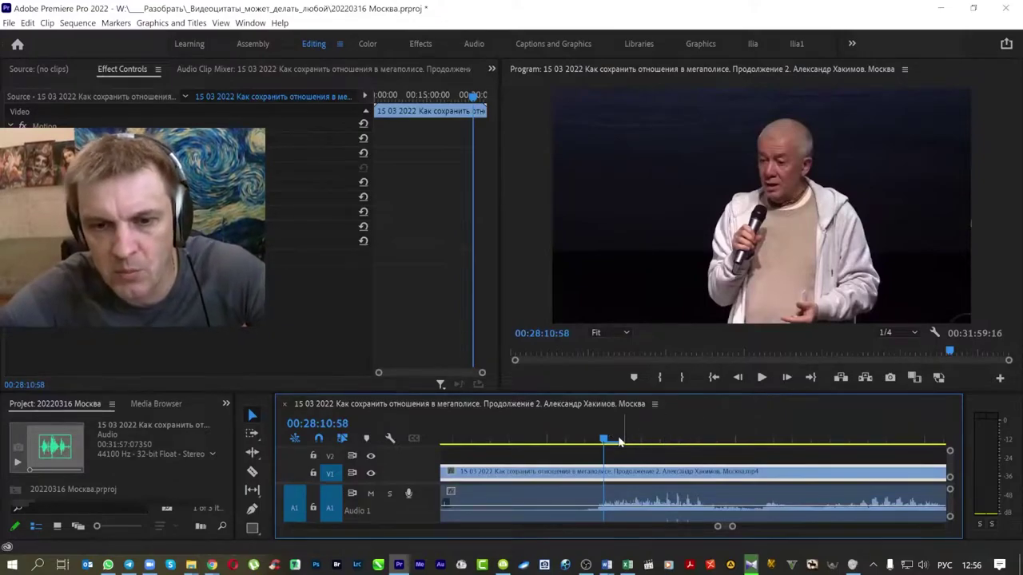
{"action": "left_click_drag", "start_coordinate": [620, 442], "coordinate": [772, 442]}
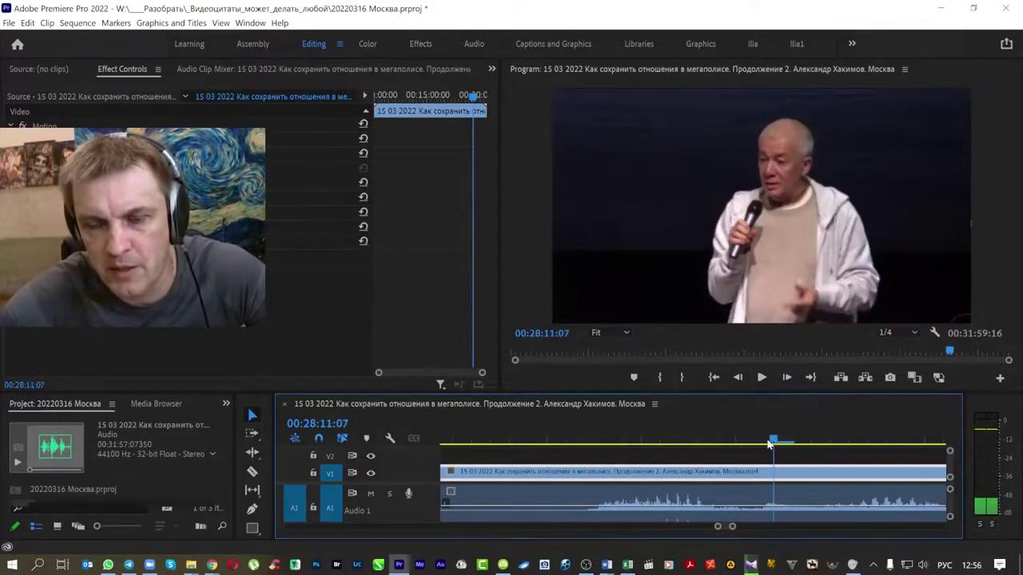
{"action": "left_click", "coordinate": [89, 22]}
{"action": "left_click", "coordinate": [83, 37]}
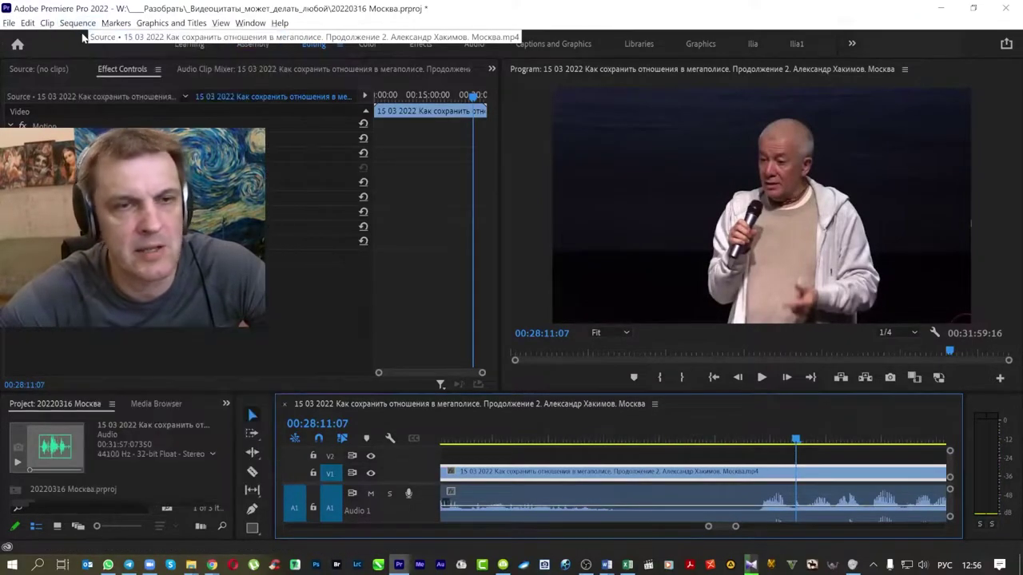
{"action": "left_click", "coordinate": [446, 60]}
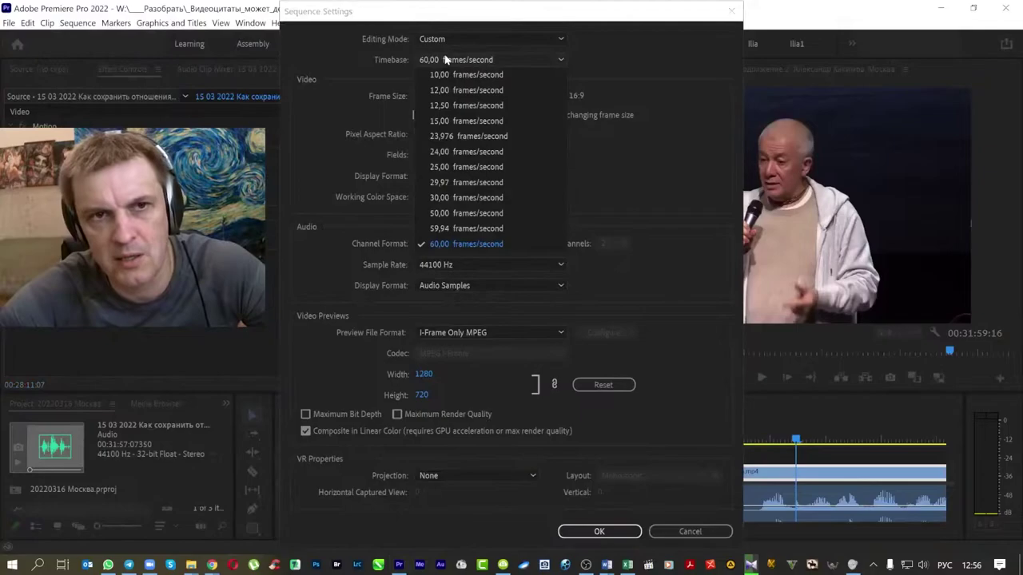
{"action": "key", "text": "Escape"}
{"action": "key", "text": "Escape"}
{"action": "key", "text": "minus"}
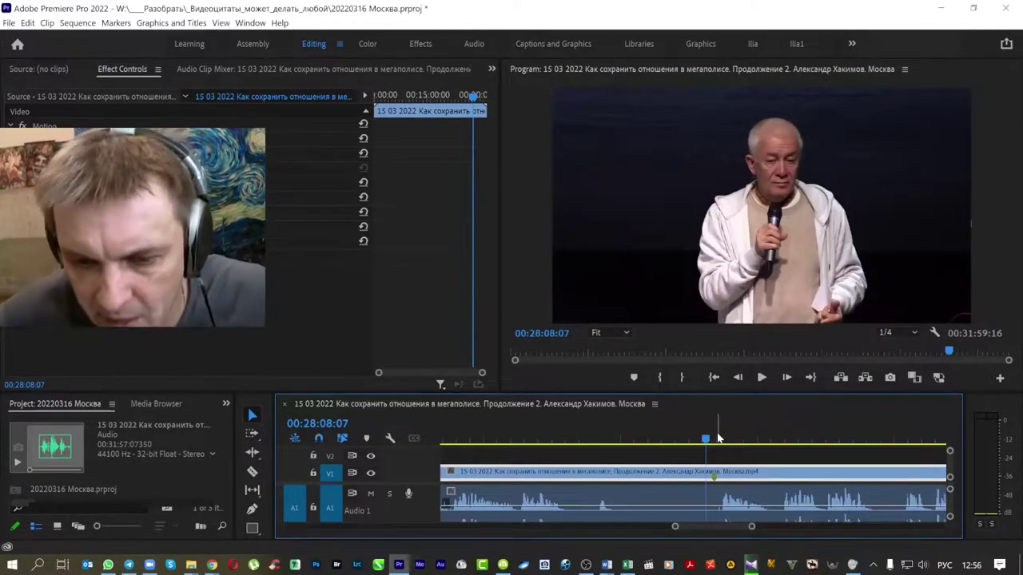
{"action": "key", "text": "minus"}
{"action": "key", "text": "minus"}
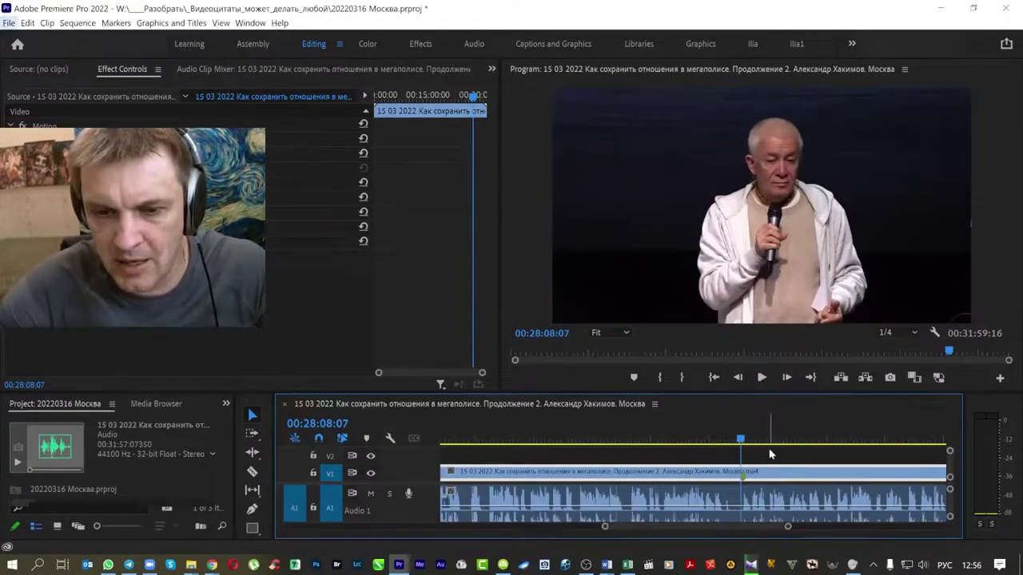
{"action": "key", "text": "equal"}
{"action": "key", "text": "equal"}
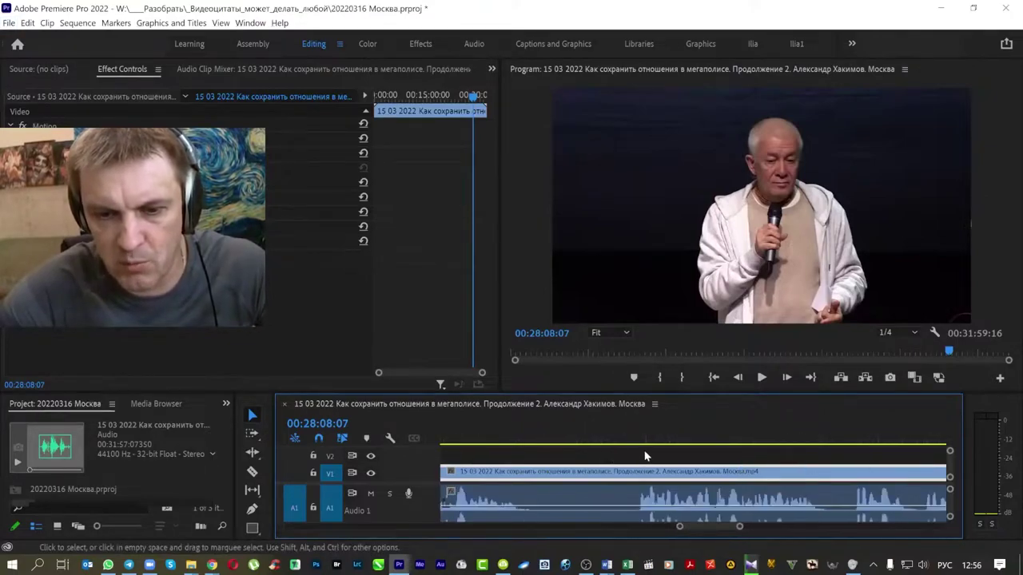
{"action": "key", "text": "equal"}
Step: Cue the lecture at 00:27:39:26 and drag the Timeline panel taller
{"action": "left_click", "coordinate": [589, 440]}
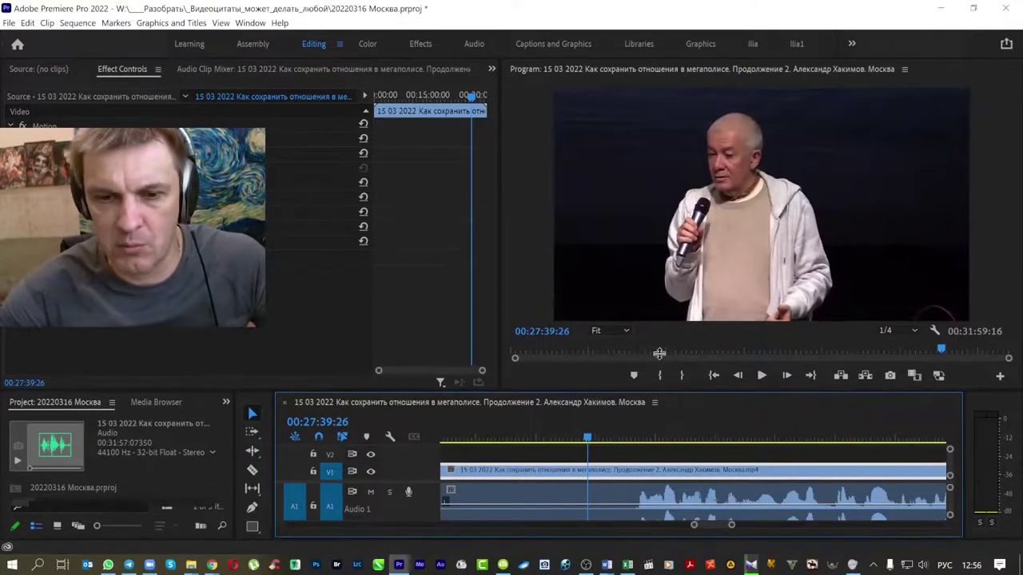
{"action": "left_click_drag", "start_coordinate": [653, 393], "coordinate": [660, 353]}
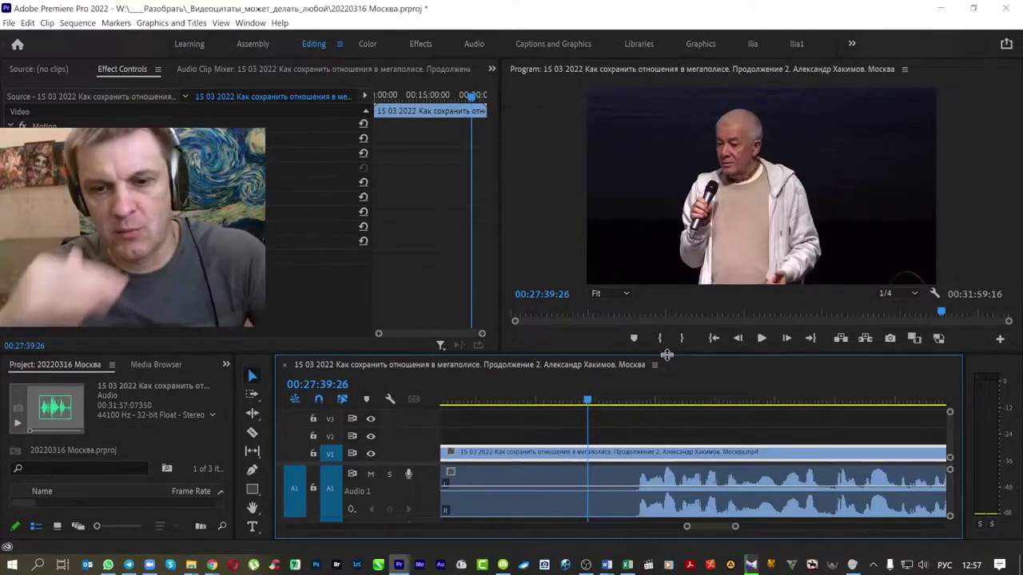
Step: Play the lecture around 00:27:39 to check the cleaned audio matches the speaker
{"action": "key", "text": "space"}
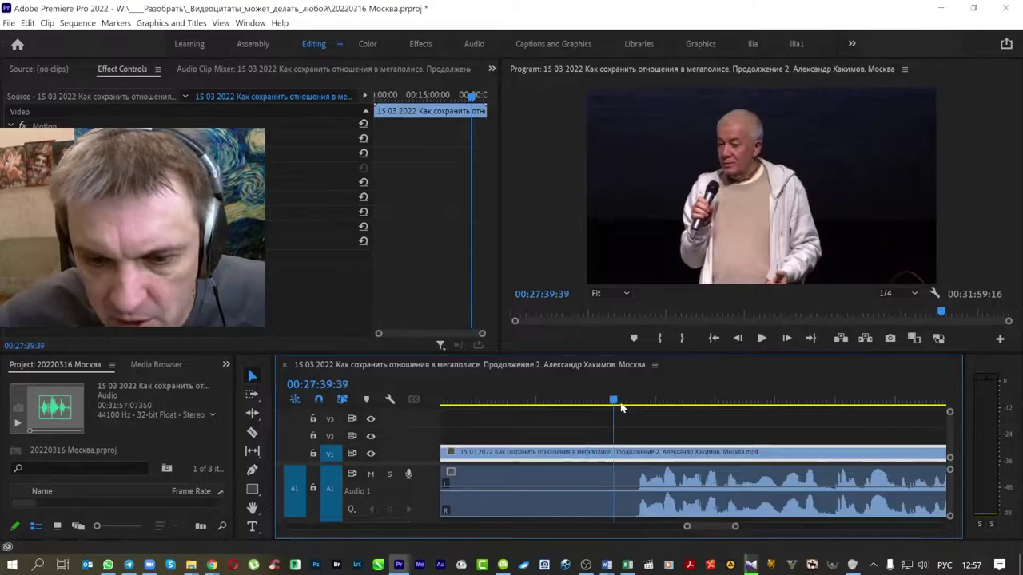
{"action": "left_click", "coordinate": [529, 395]}
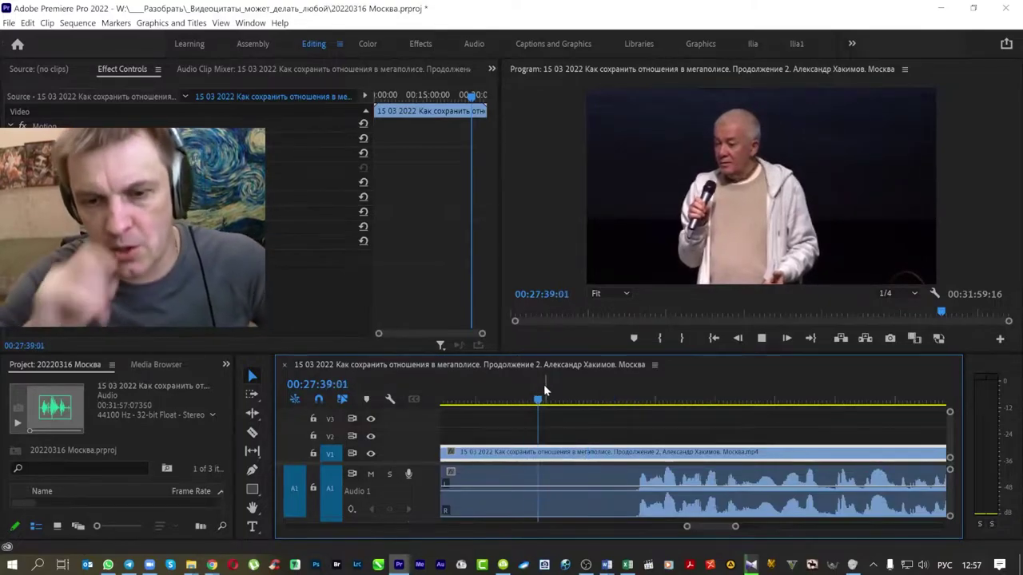
{"action": "key", "text": "space"}
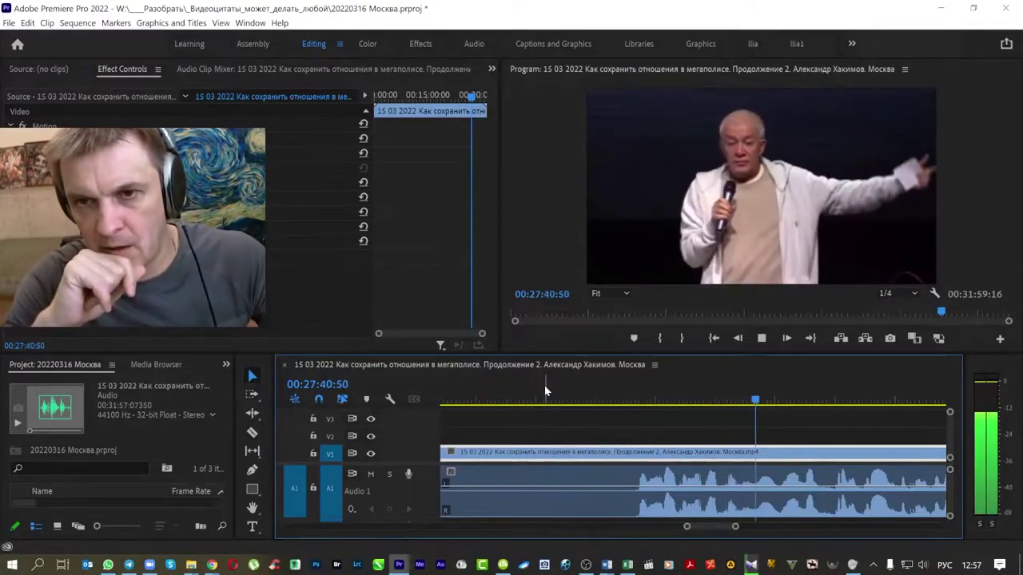
{"action": "key", "text": "space"}
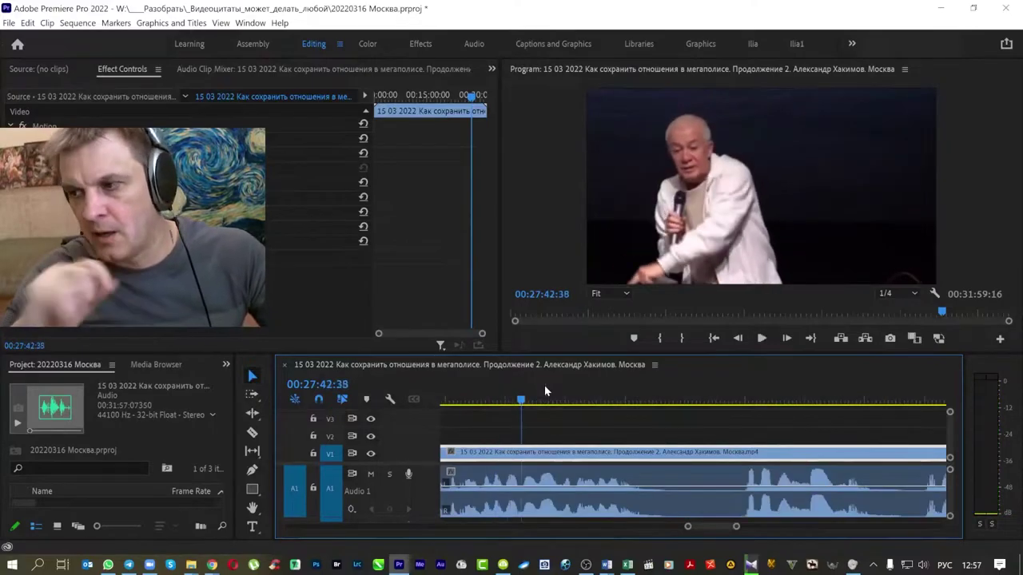
{"action": "key", "text": "alt+Tab"}
{"action": "key", "text": "Tab"}
{"action": "key", "text": "Escape"}
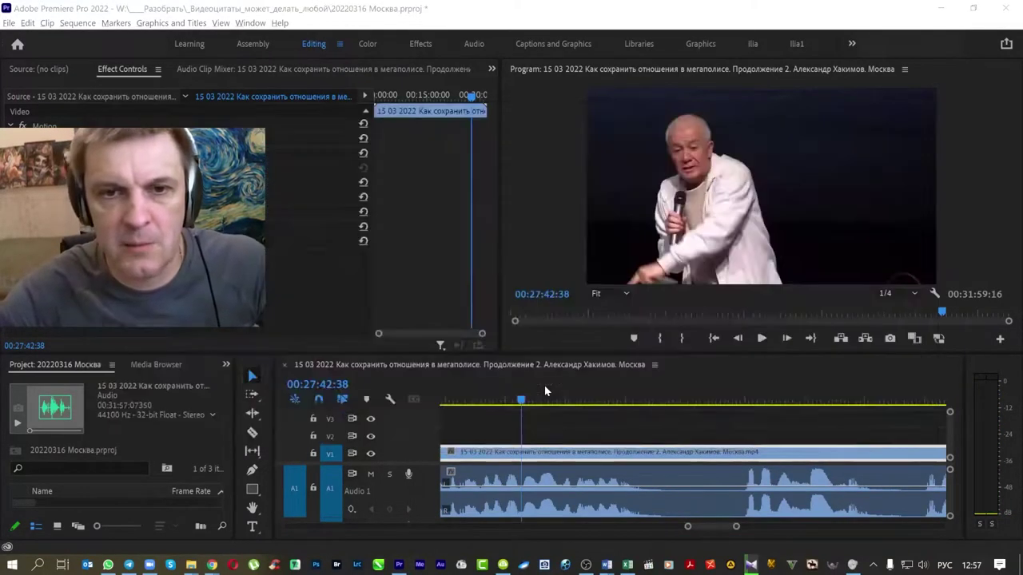
{"action": "key", "text": "alt+Tab"}
{"action": "key", "text": "Tab"}
{"action": "key", "text": "Tab"}
{"action": "key", "text": "Escape"}
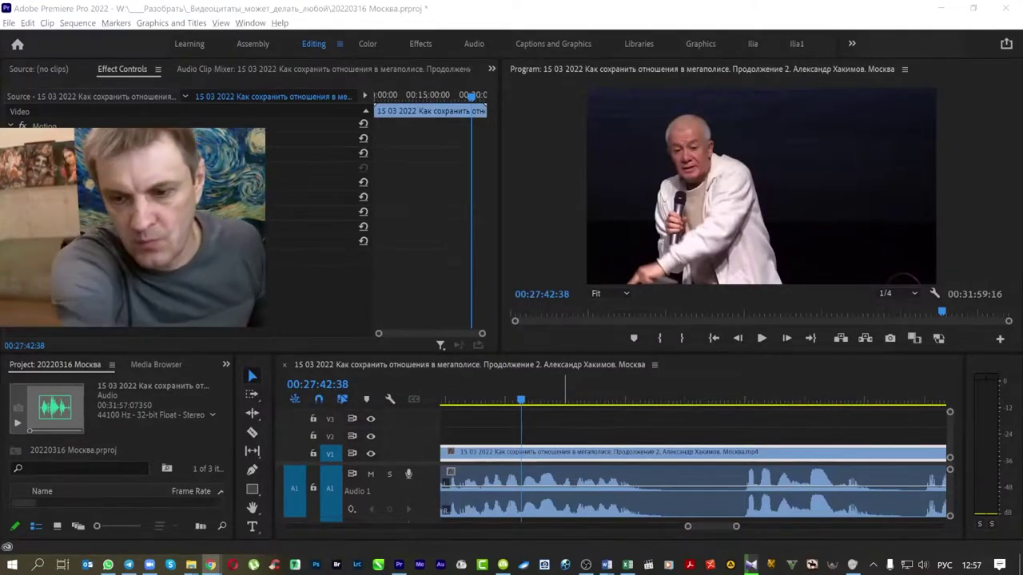
Step: Move to 00:27:44:06 and zoom the timeline out two steps
{"action": "left_click_drag", "start_coordinate": [516, 398], "coordinate": [698, 399]}
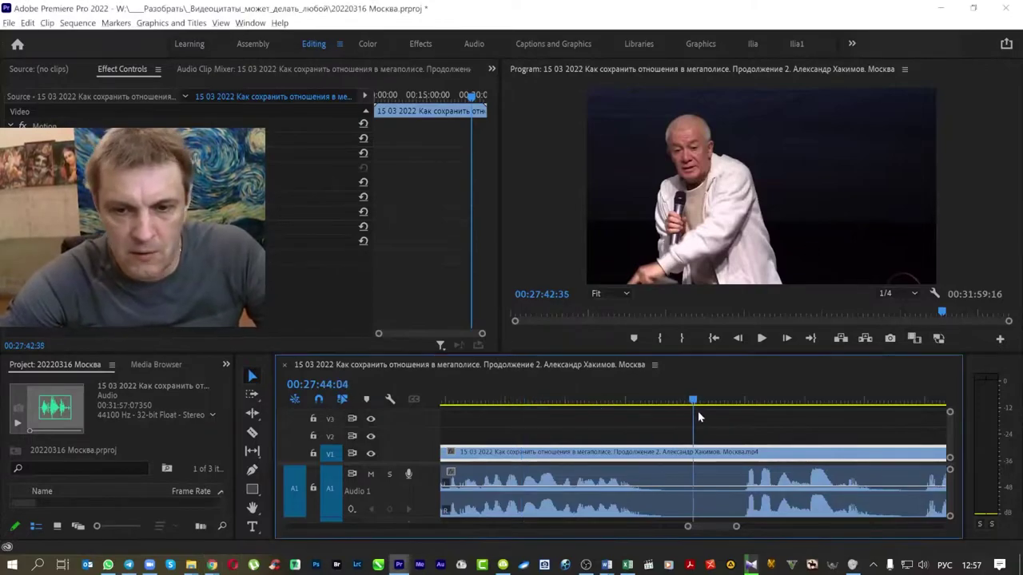
{"action": "left_click", "coordinate": [714, 400]}
{"action": "key", "text": "minus"}
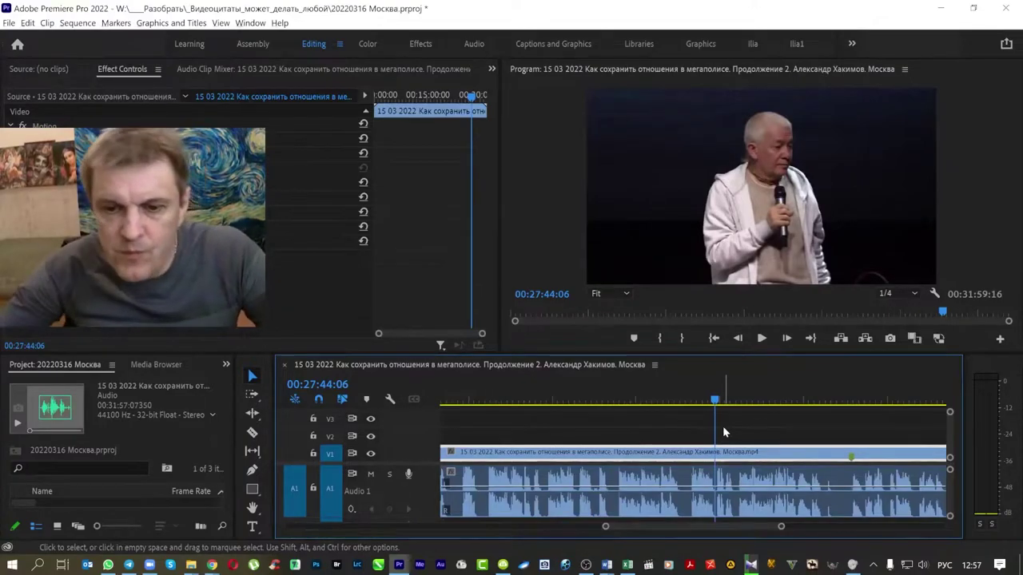
{"action": "key", "text": "minus"}
{"action": "key", "text": "minus"}
{"action": "key", "text": "minus"}
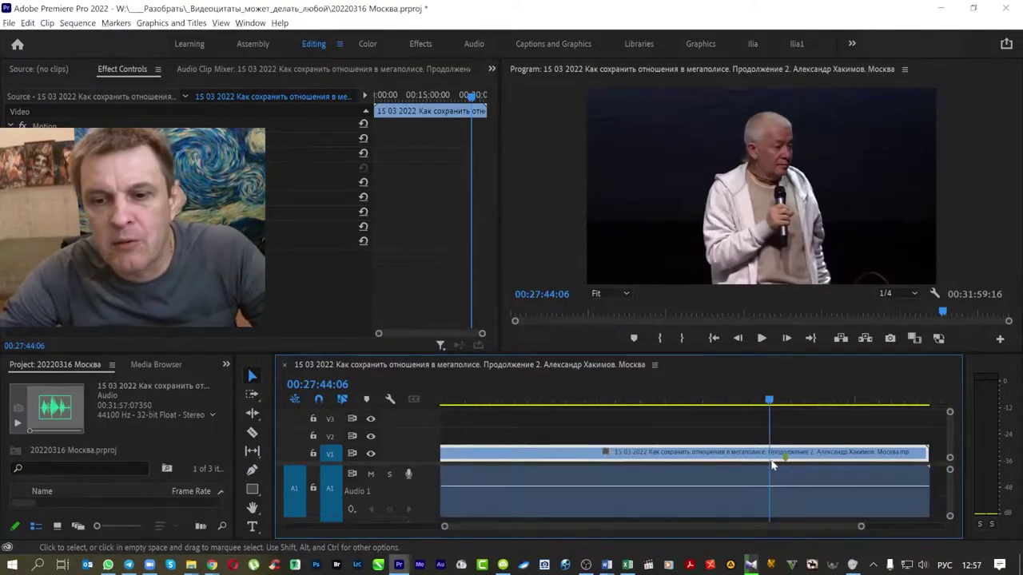
Step: Zoom the timeline out to show where the lecture clips end
{"action": "mouse_move", "coordinate": [811, 464]}
{"action": "left_mouse_down"}
{"action": "mouse_move", "coordinate": [689, 441]}
{"action": "mouse_move", "coordinate": [624, 448]}
{"action": "left_mouse_up"}
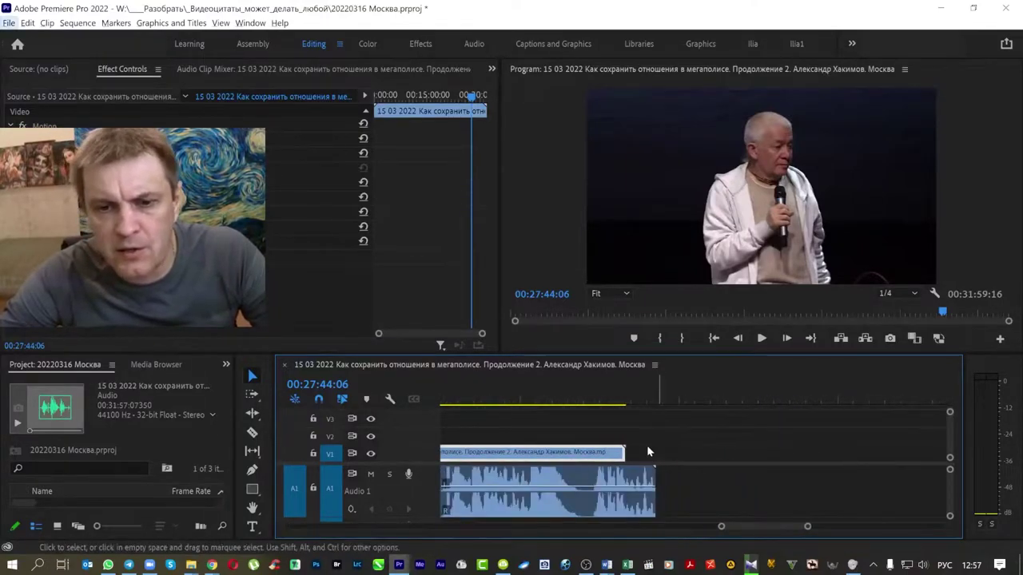
{"action": "left_click_drag", "start_coordinate": [531, 382], "coordinate": [636, 399]}
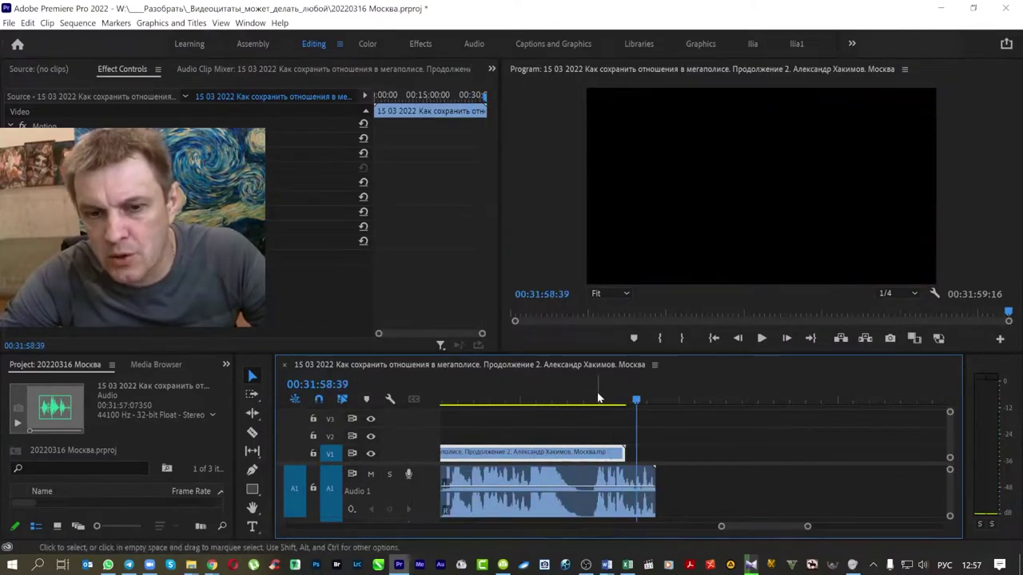
{"action": "key", "text": "minus"}
{"action": "scroll", "coordinate": [515, 407], "scroll_direction": "up", "scroll_amount": 1}
{"action": "scroll", "coordinate": [527, 407], "scroll_direction": "up", "scroll_amount": 2}
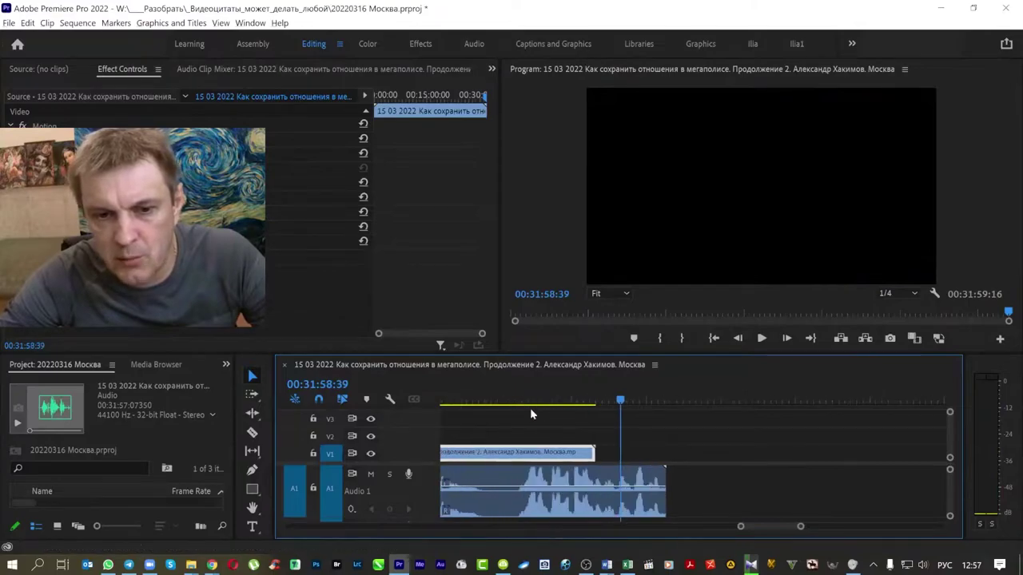
{"action": "scroll", "coordinate": [531, 424], "scroll_direction": "down", "scroll_amount": 2}
Step: Play the lecture's ending and closing title card, then stop
{"action": "left_click", "coordinate": [507, 407]}
{"action": "key", "text": "space"}
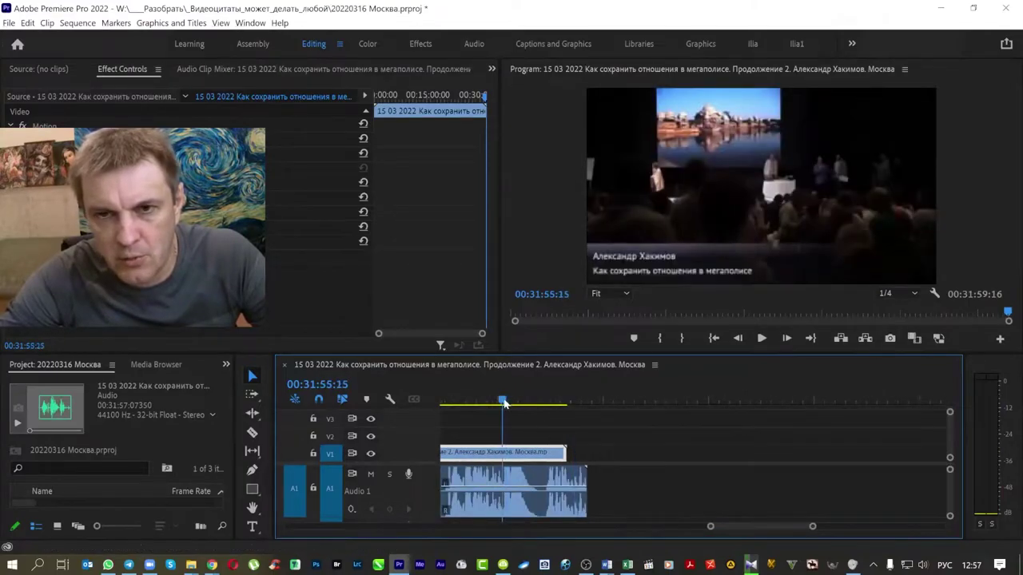
{"action": "scroll", "coordinate": [519, 403], "scroll_direction": "up", "scroll_amount": 2}
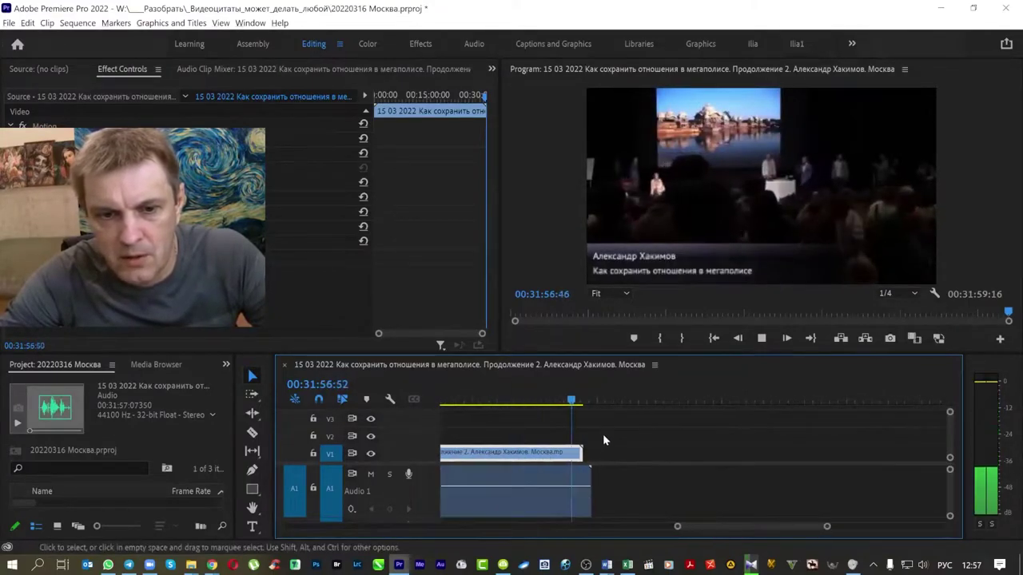
{"action": "key", "text": "space"}
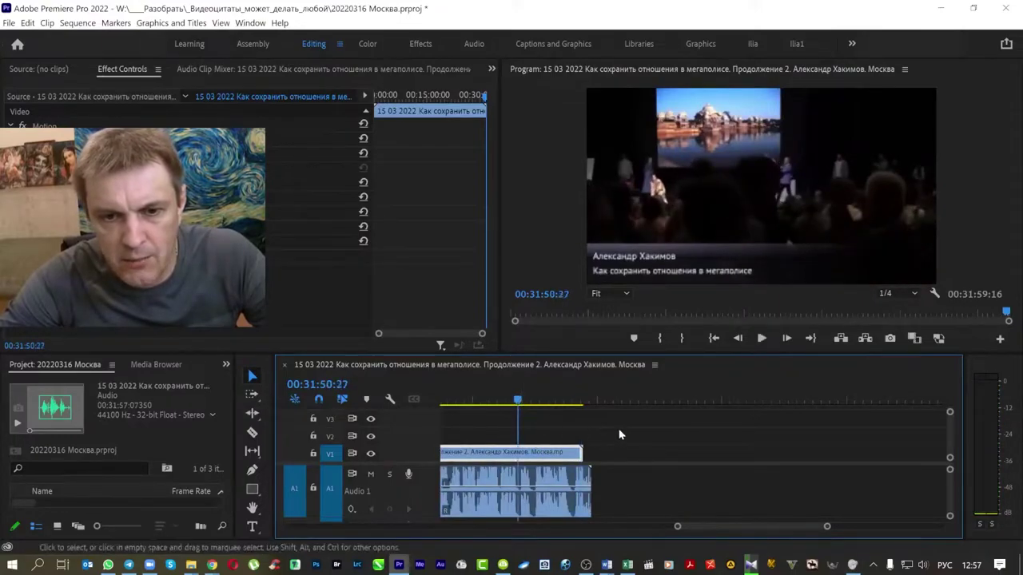
{"action": "scroll", "coordinate": [623, 434], "scroll_direction": "up", "scroll_amount": 1}
{"action": "scroll", "coordinate": [551, 445], "scroll_direction": "up", "scroll_amount": 1}
{"action": "scroll", "coordinate": [551, 444], "scroll_direction": "up", "scroll_amount": 1}
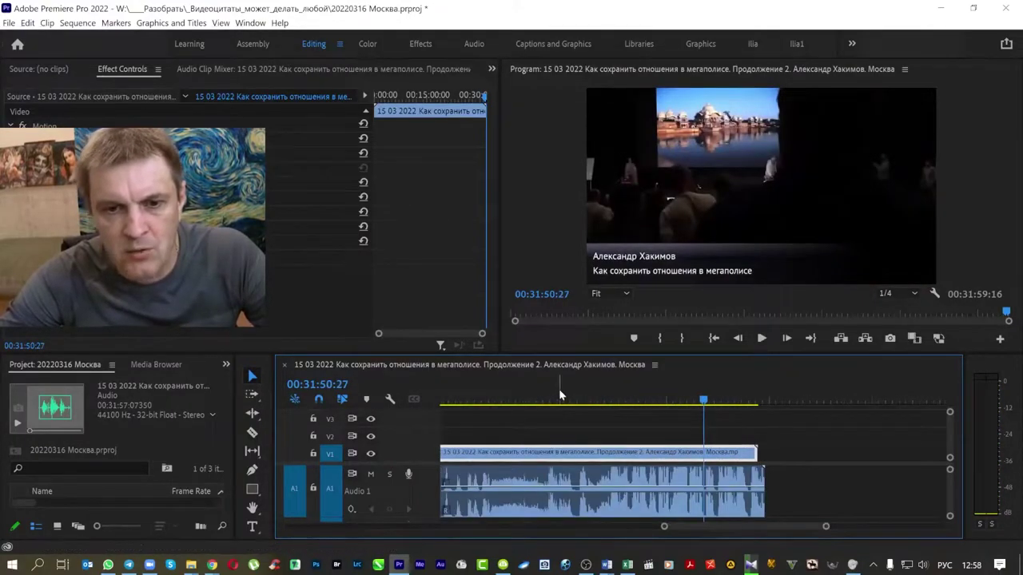
Step: Replay the final minutes from 00:31:27:04 to check the audio stays in sync
{"action": "left_click", "coordinate": [558, 400]}
{"action": "key", "text": "alt+Tab"}
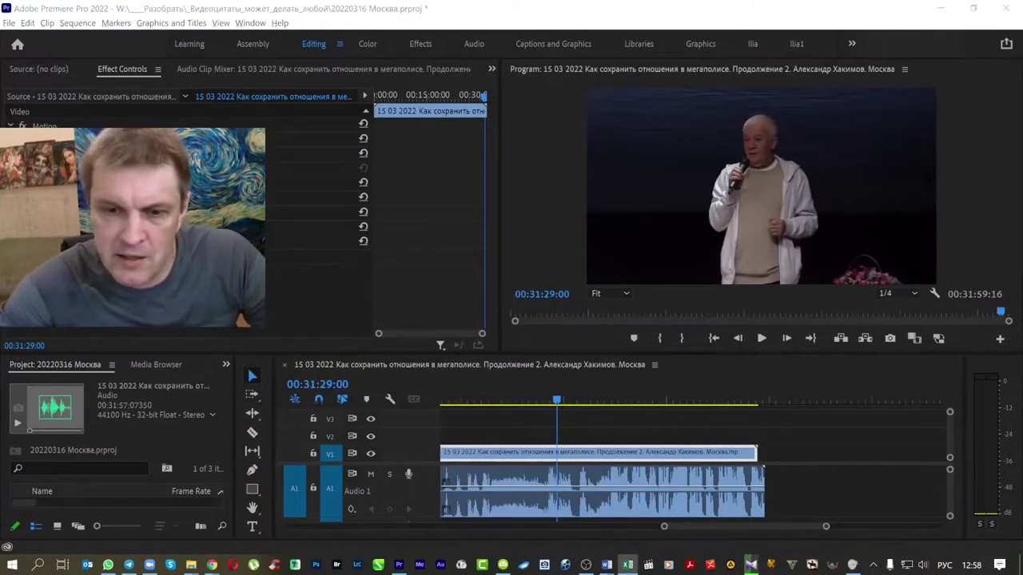
{"action": "left_click", "coordinate": [544, 401]}
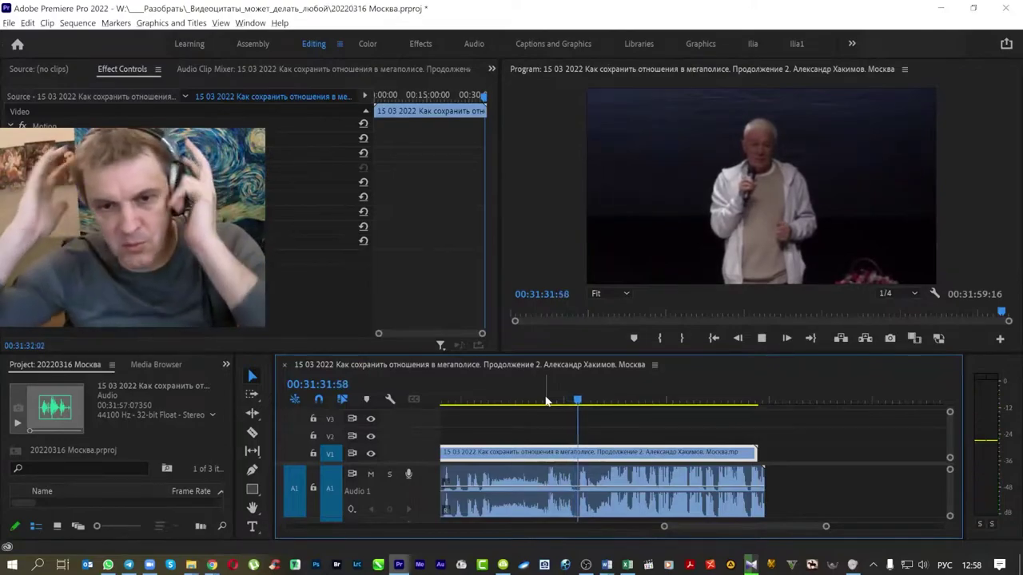
{"action": "key", "text": "equal"}
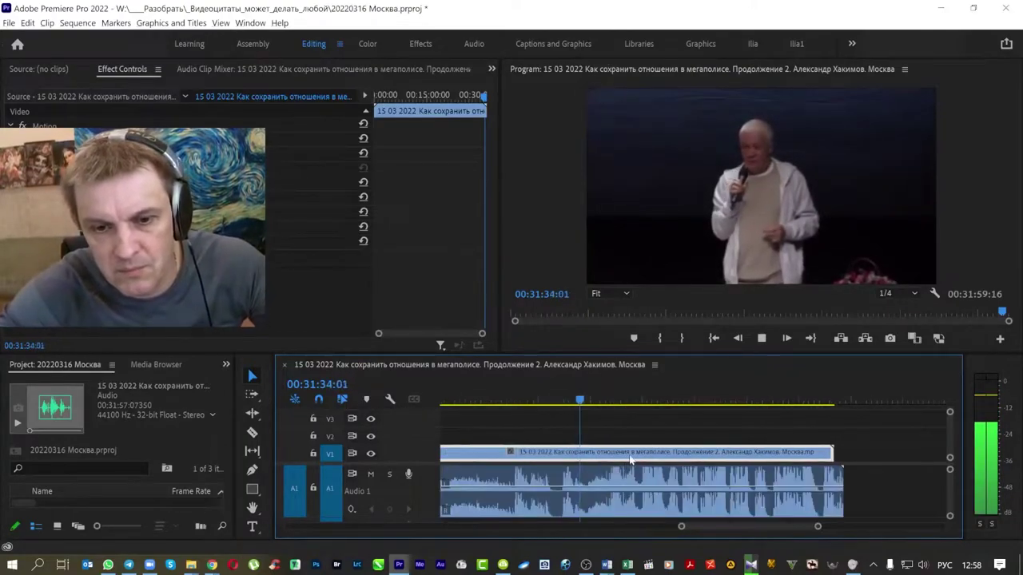
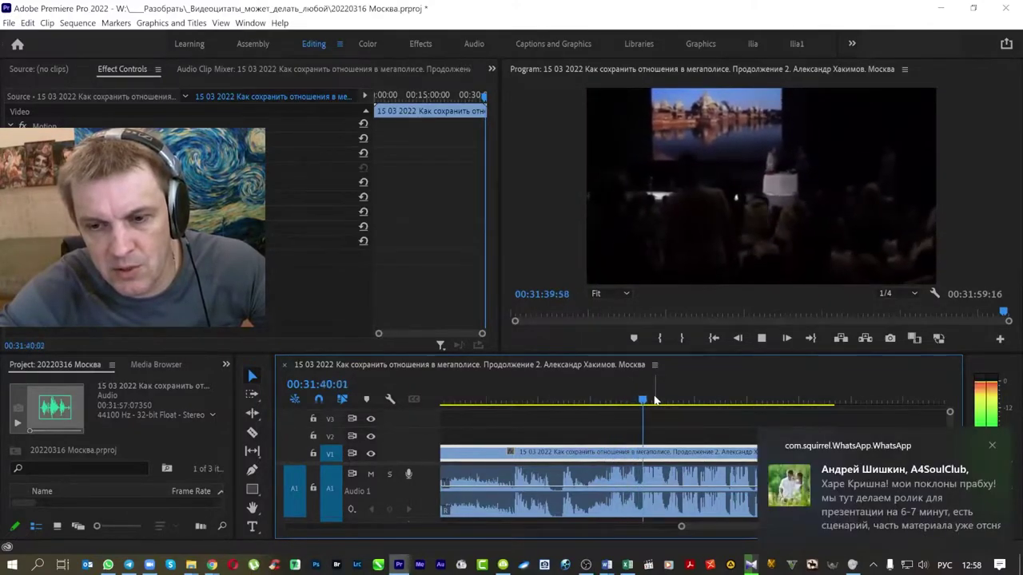
Step: Find where the talk ends, about 00:31:36:50, and trim the video clip's end back to it
{"action": "left_click", "coordinate": [842, 494]}
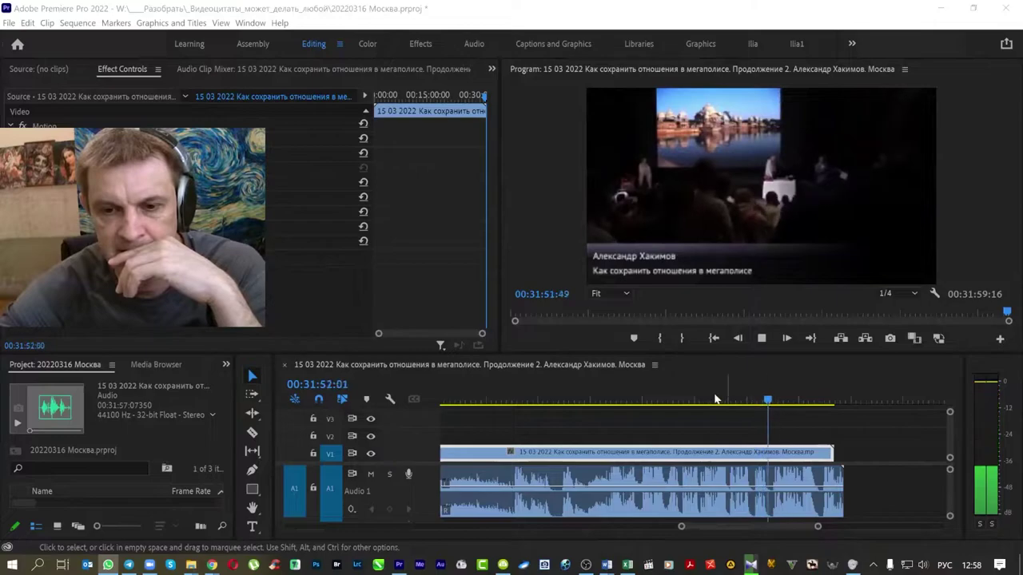
{"action": "left_click_drag", "start_coordinate": [616, 399], "coordinate": [609, 408]}
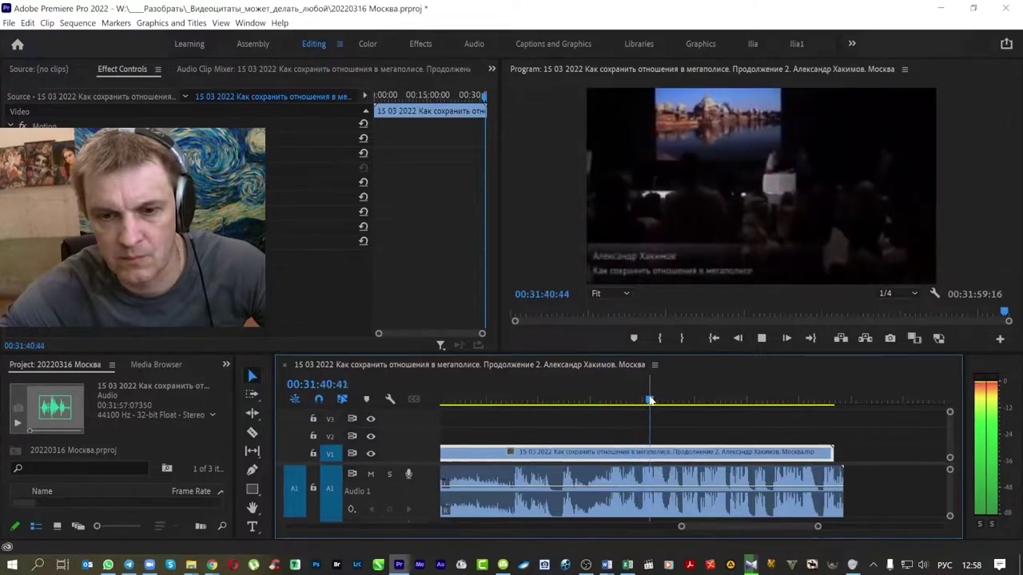
{"action": "key", "text": "space"}
{"action": "left_click_drag", "start_coordinate": [603, 405], "coordinate": [594, 405]}
{"action": "key", "text": "space"}
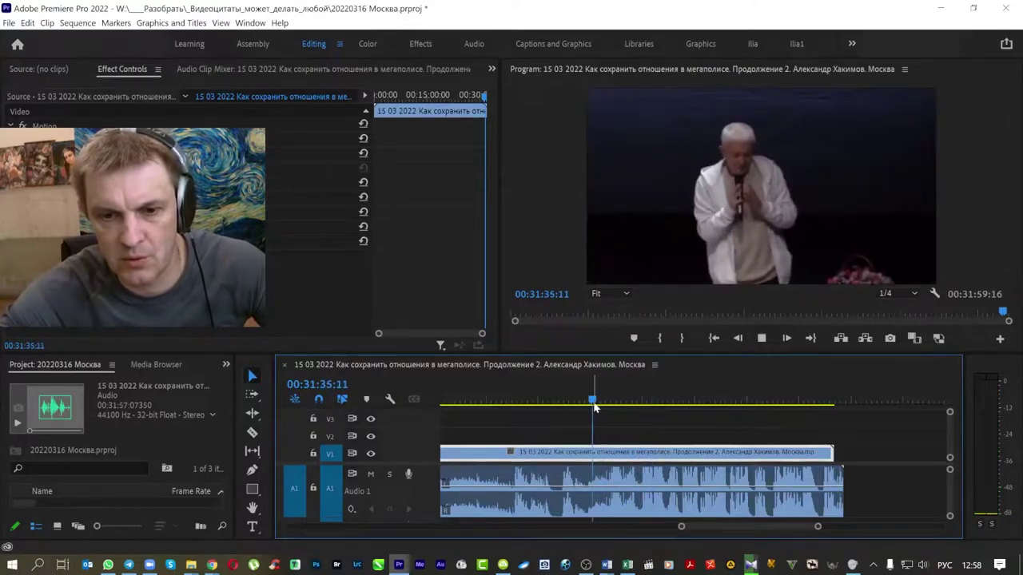
{"action": "key", "text": "space"}
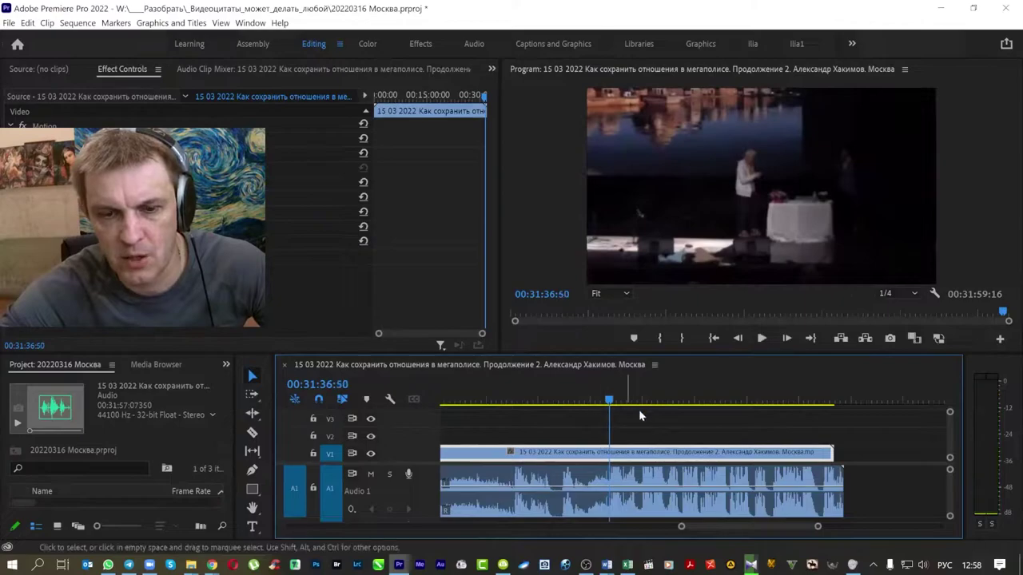
{"action": "left_click_drag", "start_coordinate": [831, 452], "coordinate": [608, 452]}
Step: Trim the audio end back to the same point and delete the old dissolve at the clip end
{"action": "left_click_drag", "start_coordinate": [816, 474], "coordinate": [608, 474]}
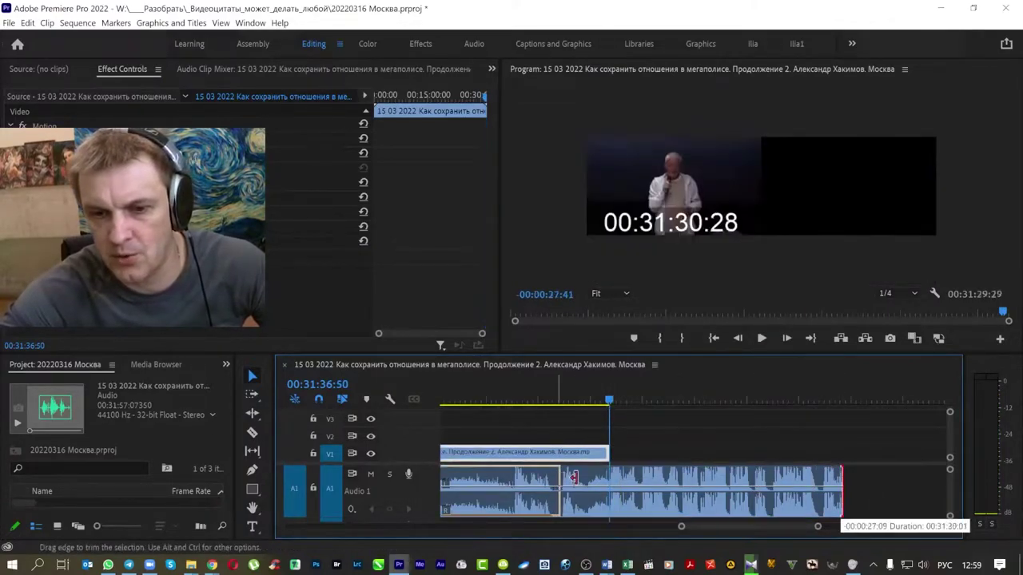
{"action": "key", "text": "alt+Tab"}
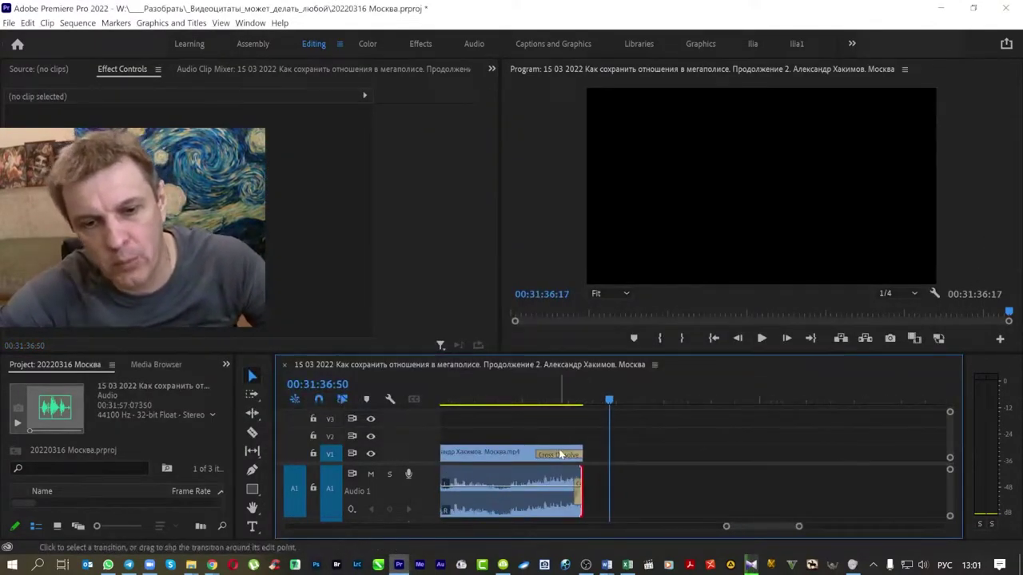
{"action": "left_click", "coordinate": [561, 455]}
{"action": "key", "text": "Delete"}
Step: Apply default transitions at the clip end and lengthen both the video and audio fade-outs
{"action": "right_click", "coordinate": [575, 451]}
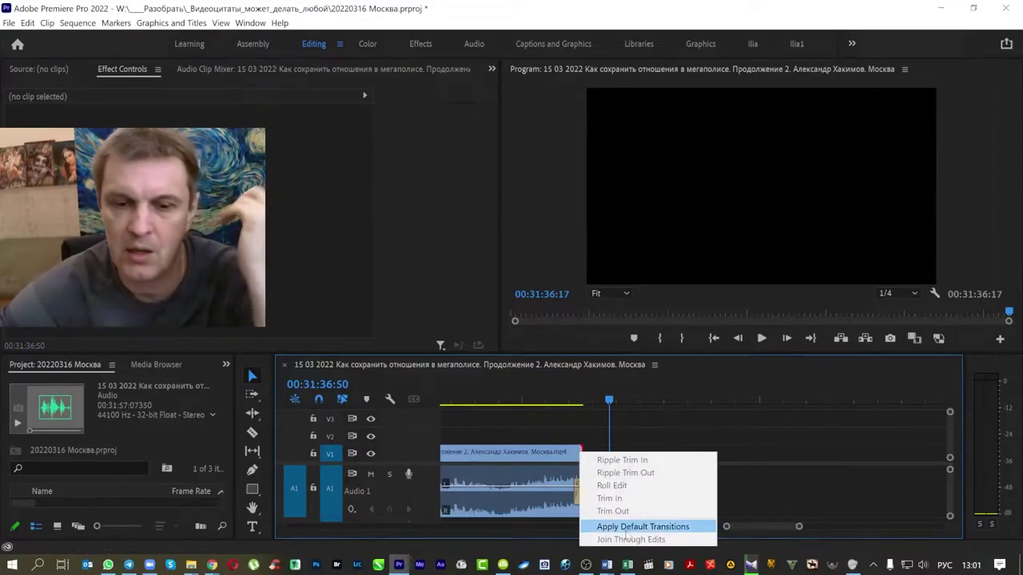
{"action": "left_click", "coordinate": [623, 527]}
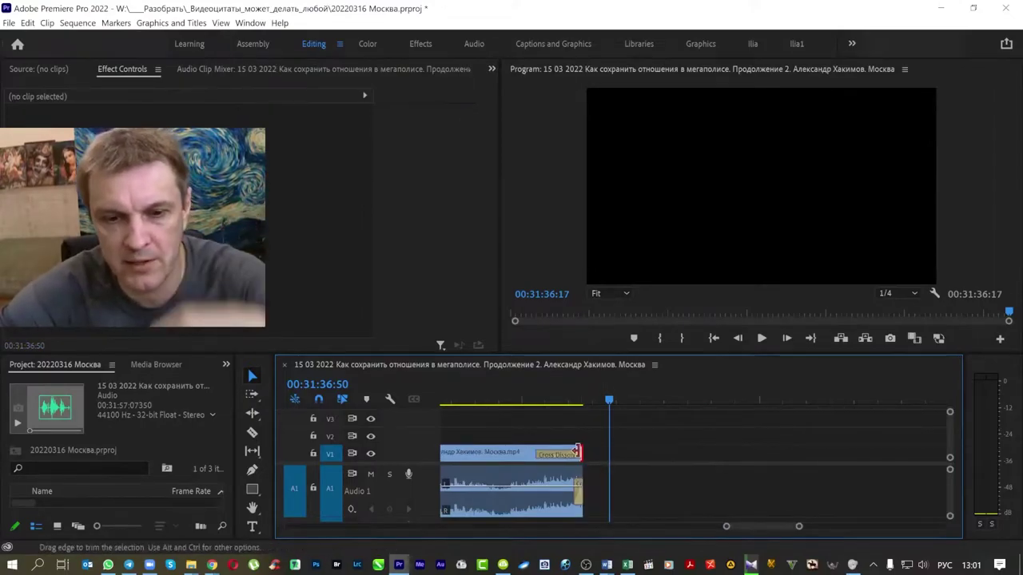
{"action": "left_click_drag", "start_coordinate": [579, 454], "coordinate": [558, 454]}
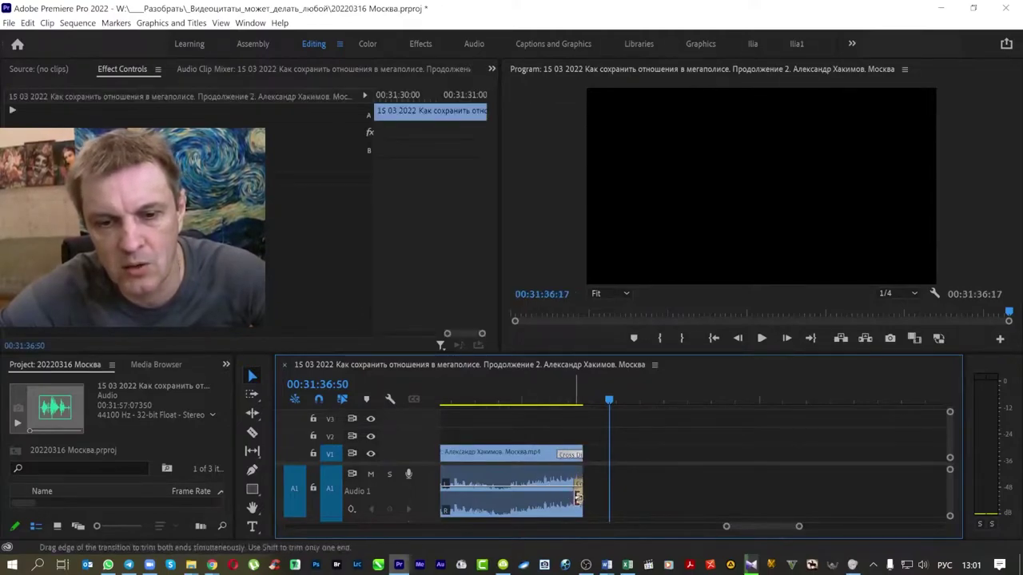
{"action": "left_click_drag", "start_coordinate": [578, 498], "coordinate": [562, 496]}
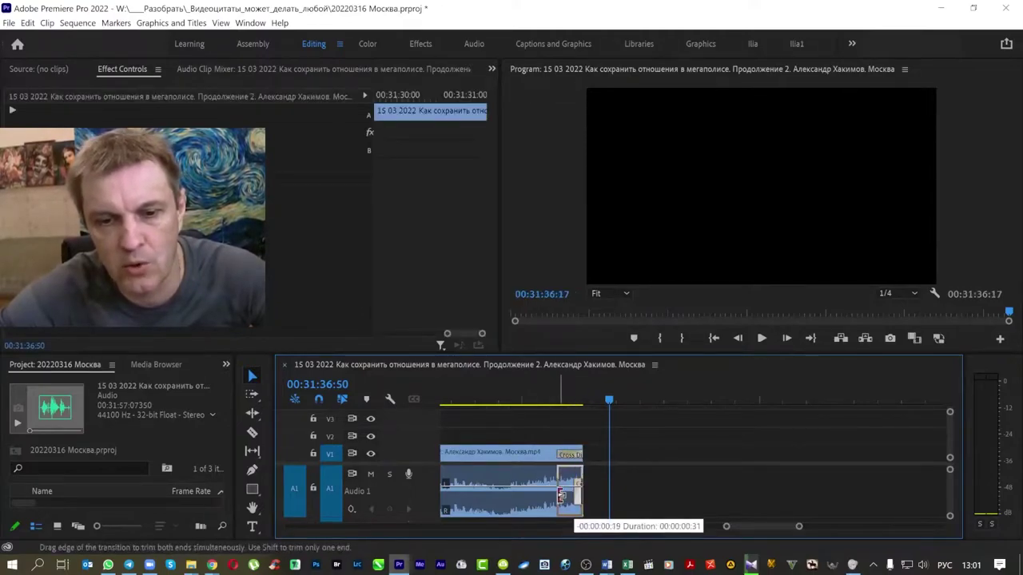
{"action": "left_click_drag", "start_coordinate": [544, 401], "coordinate": [577, 402]}
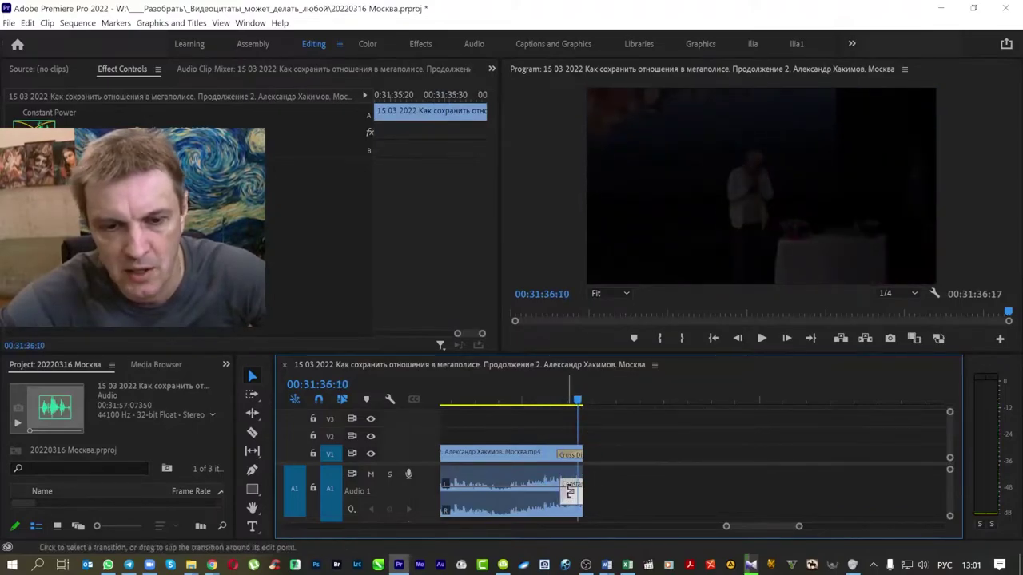
Step: Add the default Constant Power audio fade at the audio end with Ctrl+Shift+D and lengthen it
{"action": "left_click", "coordinate": [563, 494]}
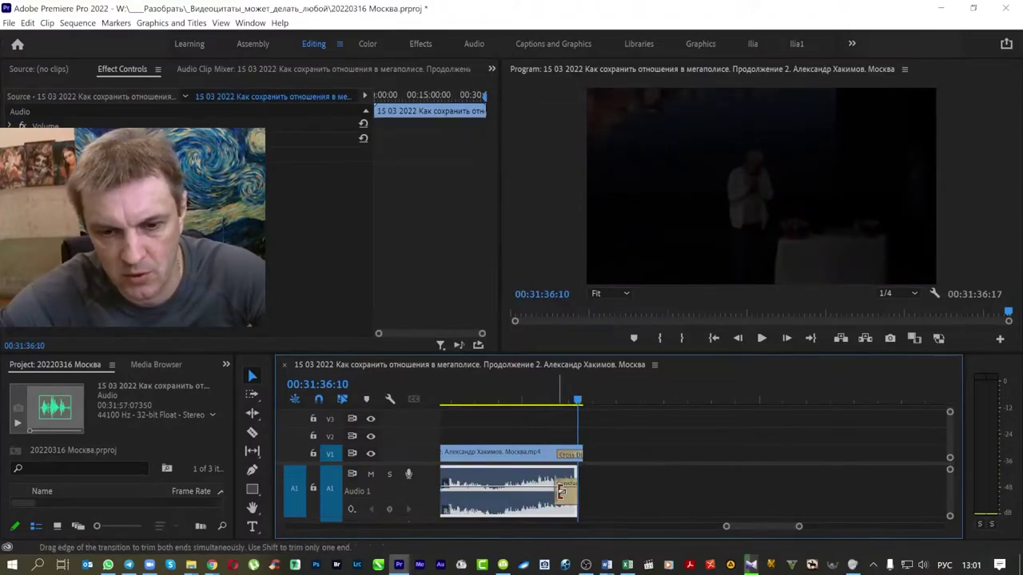
{"action": "left_click", "coordinate": [562, 495], "text": "shift"}
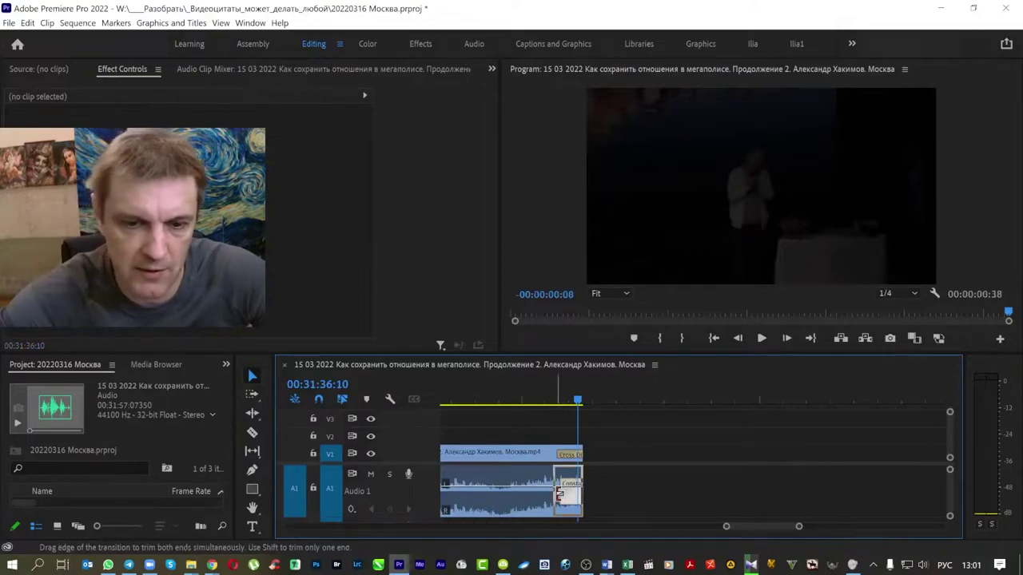
{"action": "left_click", "coordinate": [565, 493]}
{"action": "right_click", "coordinate": [579, 479]}
{"action": "key", "text": "Escape"}
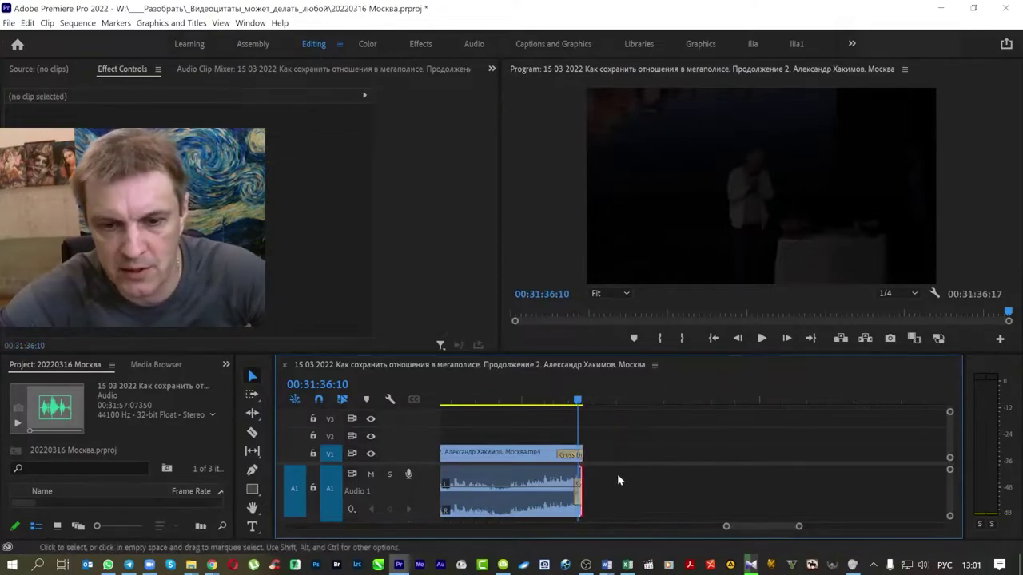
{"action": "key", "text": "="}
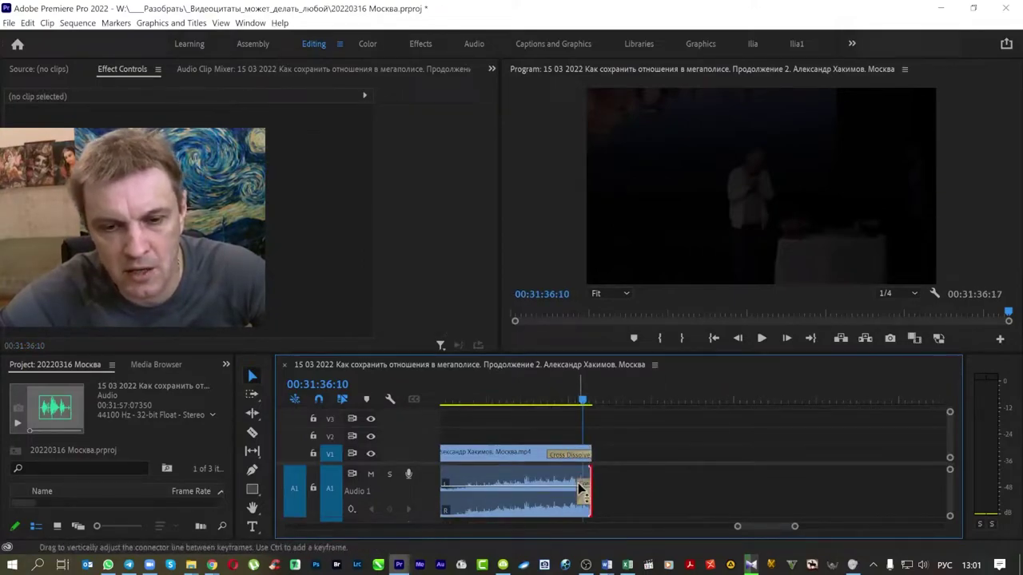
{"action": "key", "text": "ctrl+shift+d"}
{"action": "left_click_drag", "start_coordinate": [577, 488], "coordinate": [550, 493]}
{"action": "key", "text": "minus"}
{"action": "key", "text": "minus"}
{"action": "key", "text": "minus"}
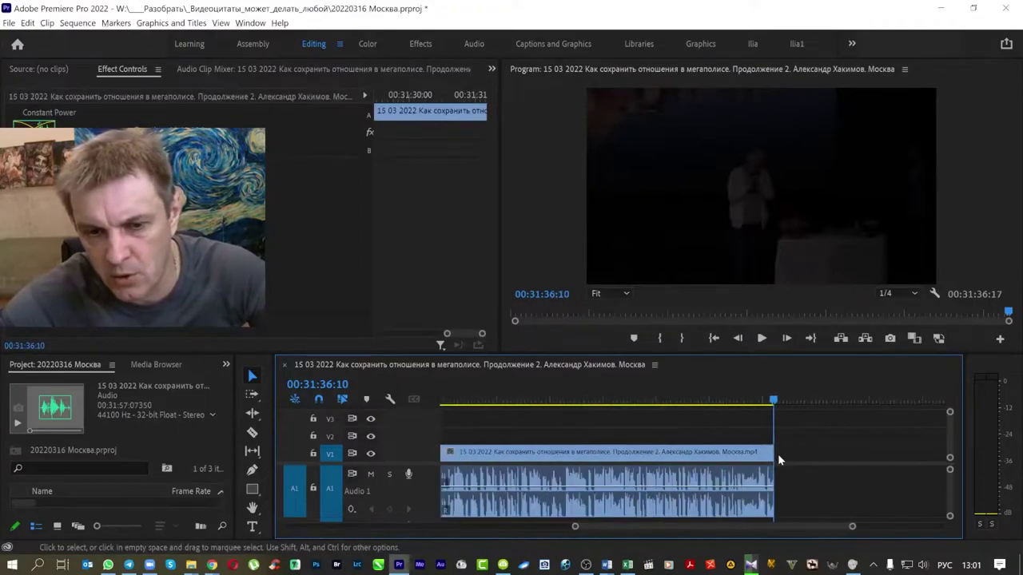
{"action": "key", "text": "backslash"}
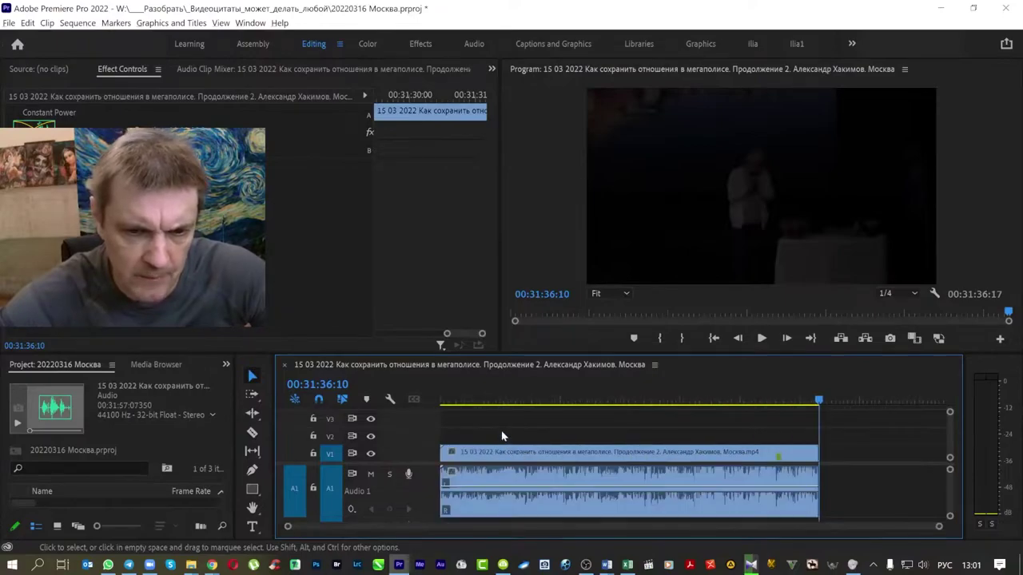
Step: Delete the empty gap before the lecture clip so it starts at the sequence start
{"action": "left_click_drag", "start_coordinate": [502, 502], "coordinate": [610, 507]}
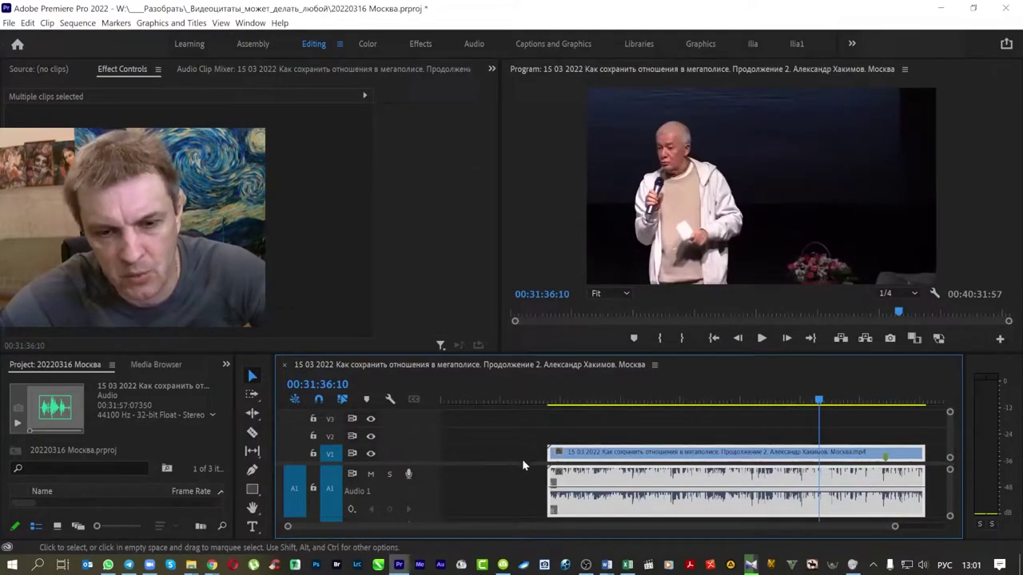
{"action": "left_click", "coordinate": [509, 489]}
{"action": "key", "text": "Delete"}
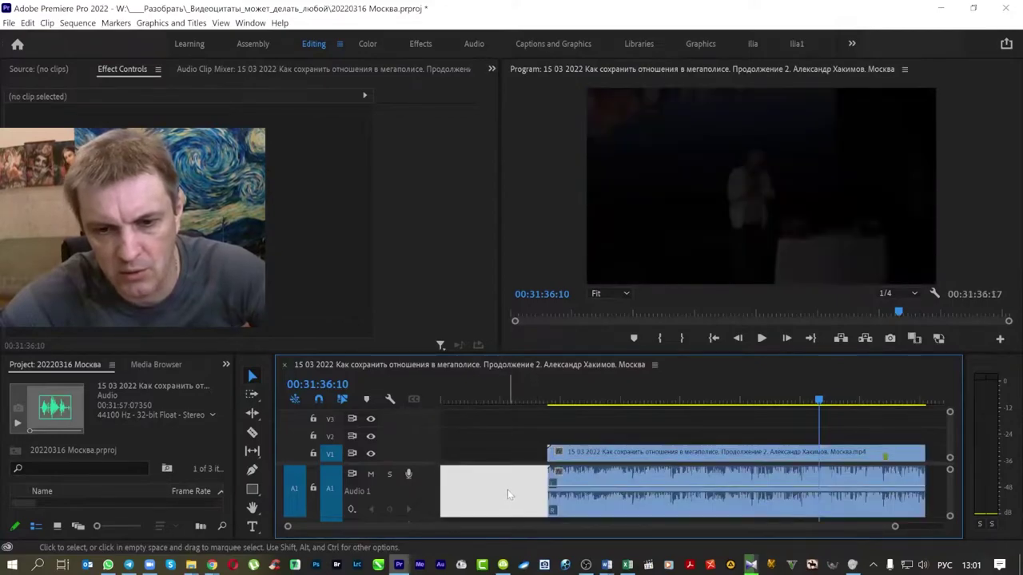
{"action": "key", "text": "Home"}
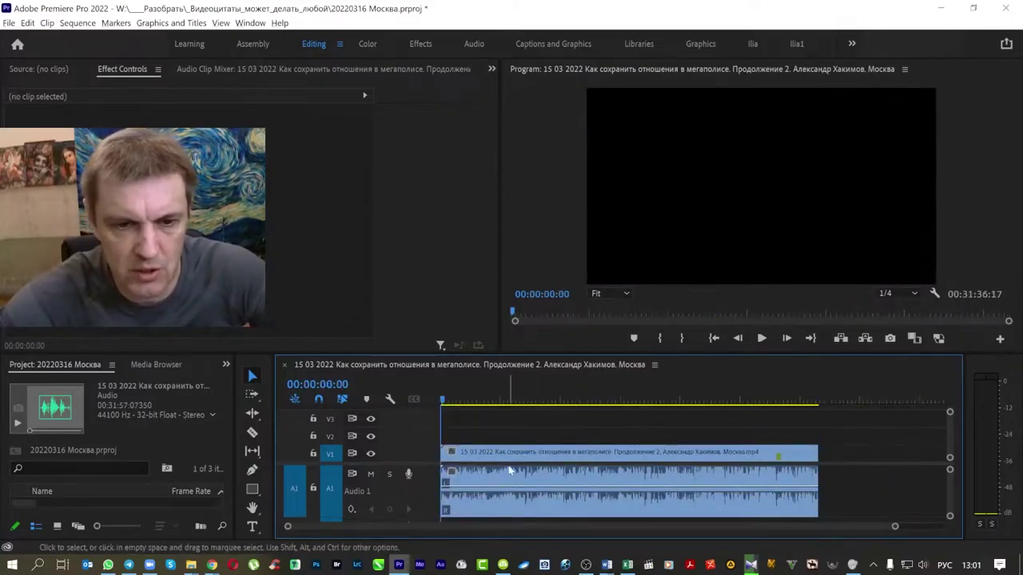
{"action": "key", "text": "equal"}
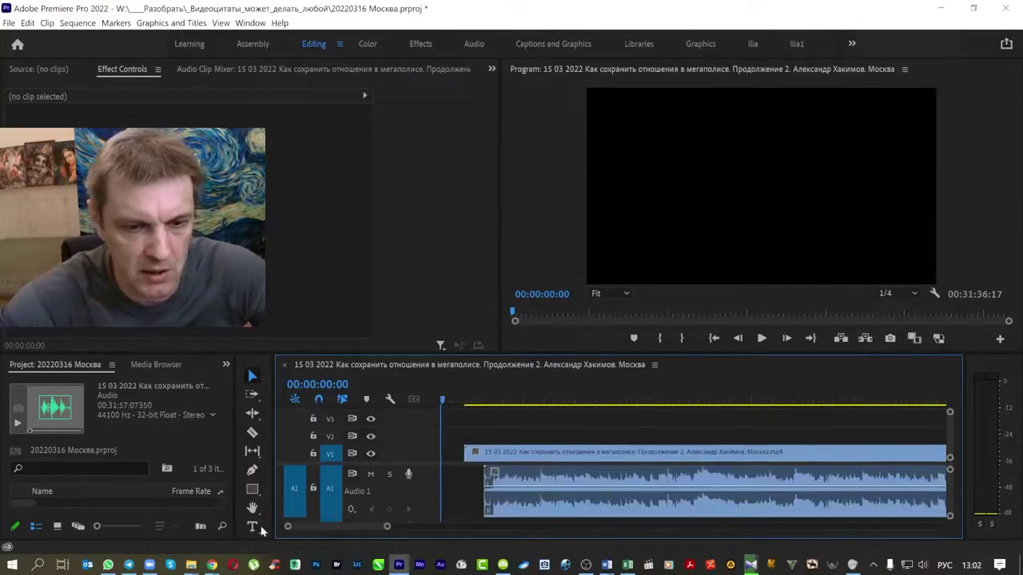
Step: In Preferences > Timeline, set video transition default to 30 frames and audio to 0,50 seconds
{"action": "left_click", "coordinate": [31, 23]}
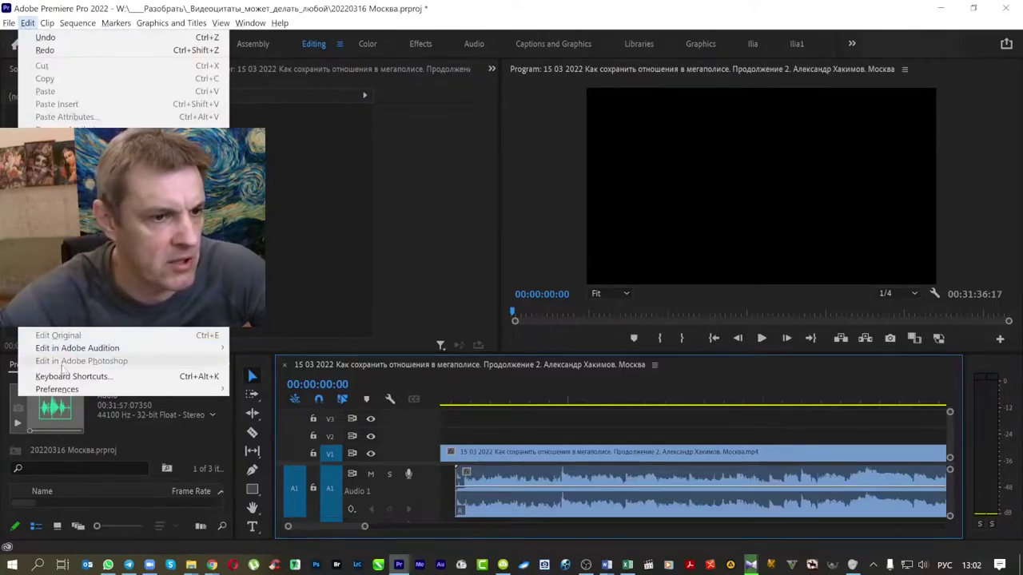
{"action": "mouse_move", "coordinate": [55, 391]}
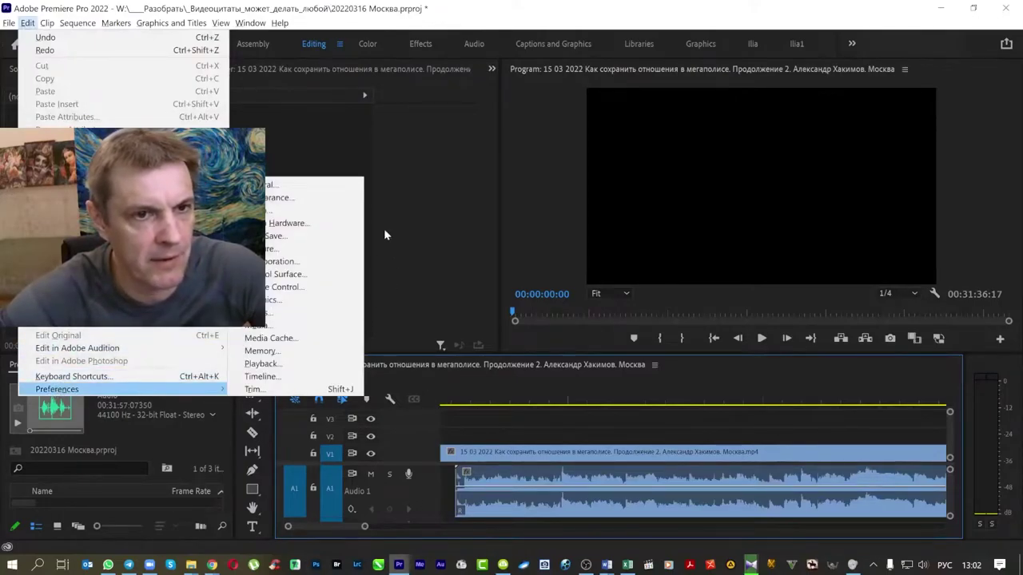
{"action": "left_click", "coordinate": [291, 187]}
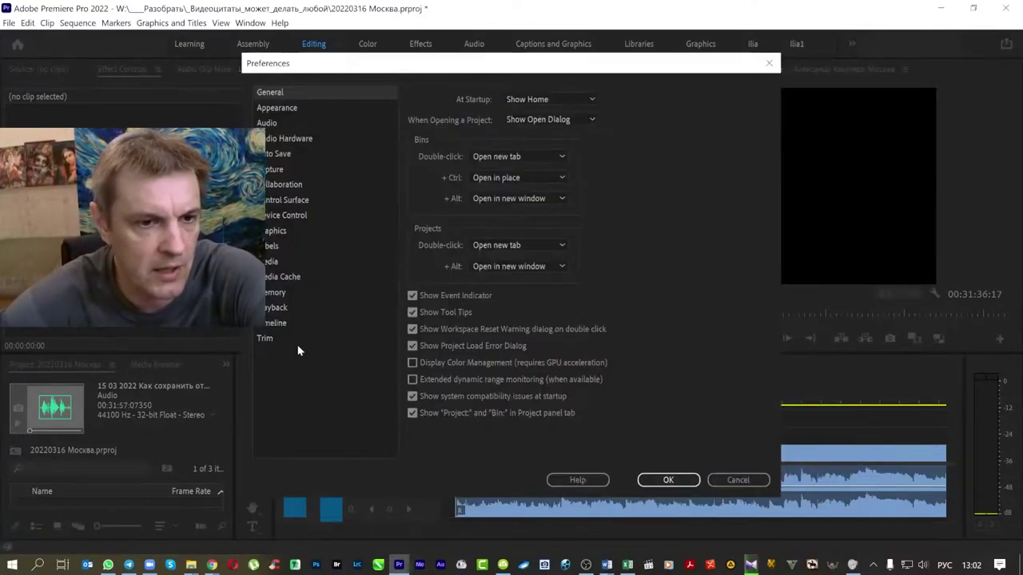
{"action": "left_click", "coordinate": [275, 323]}
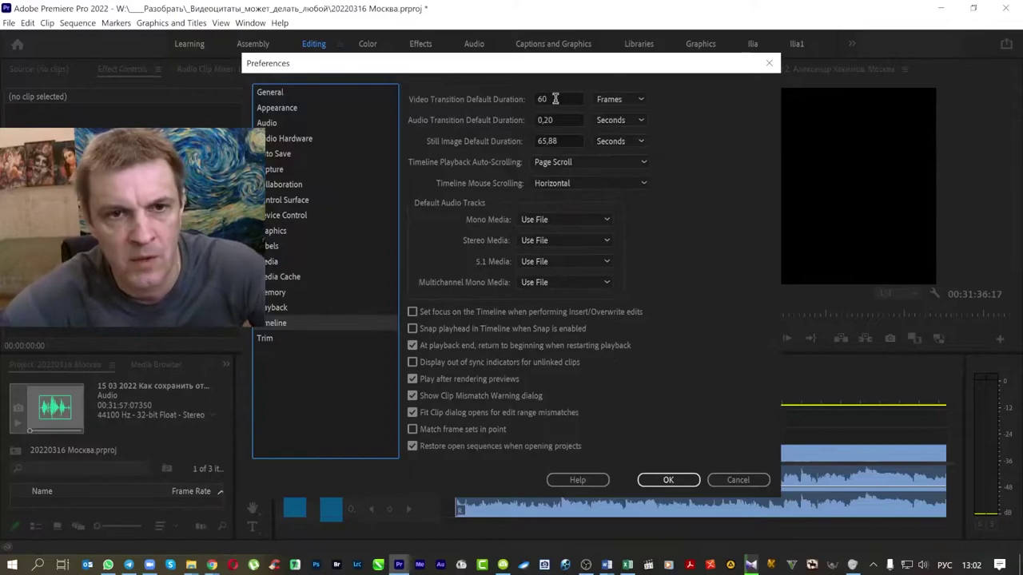
{"action": "double_click", "coordinate": [557, 100]}
{"action": "type", "text": "30"}
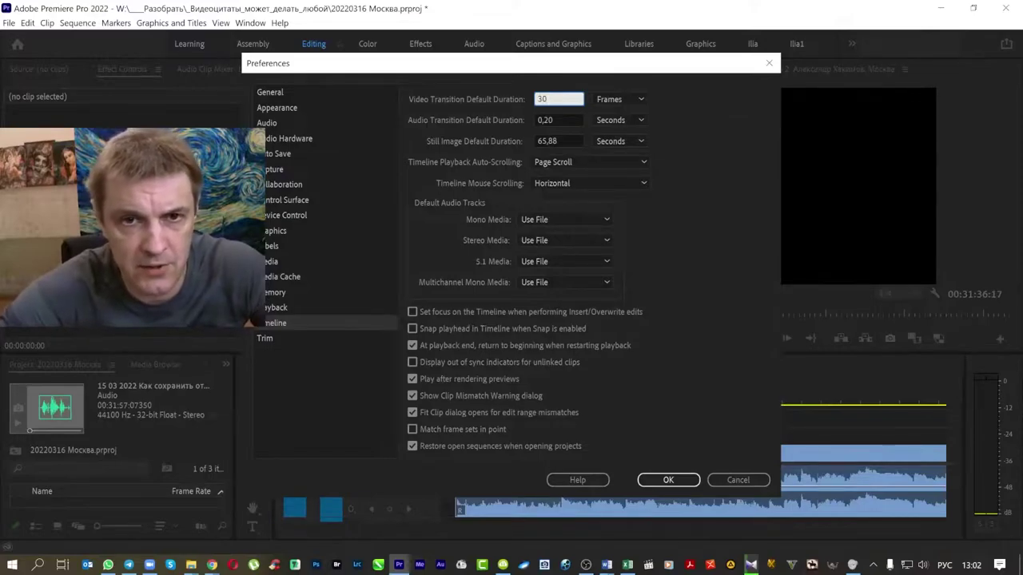
{"action": "key", "text": "Tab"}
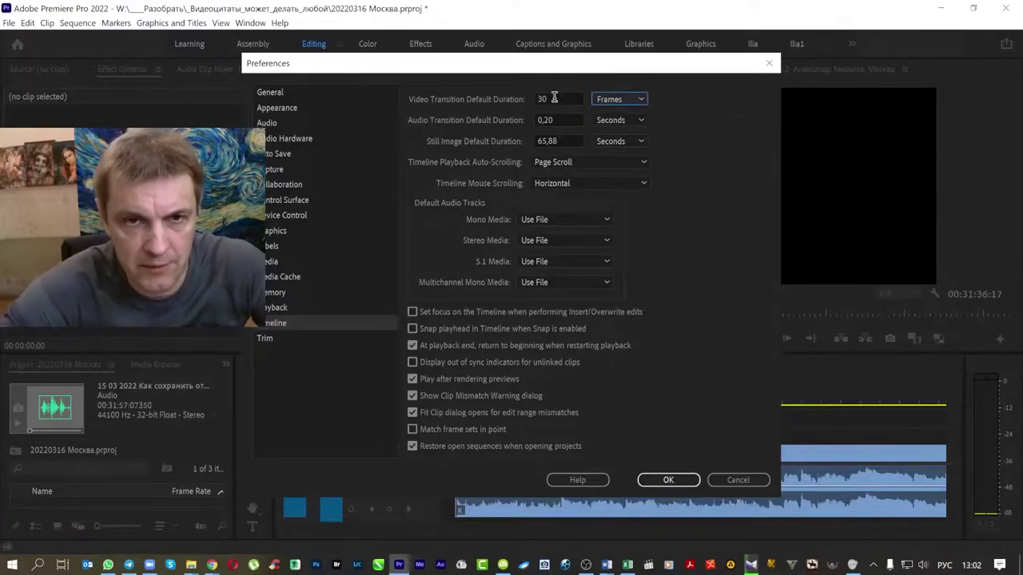
{"action": "double_click", "coordinate": [567, 118]}
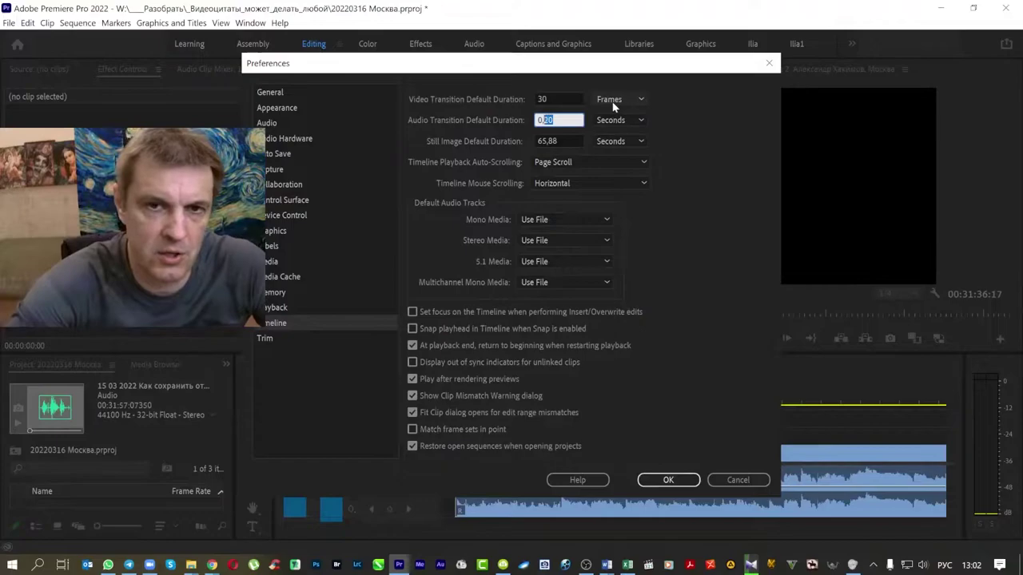
{"action": "type", "text": "0,5"}
{"action": "key", "text": "Tab"}
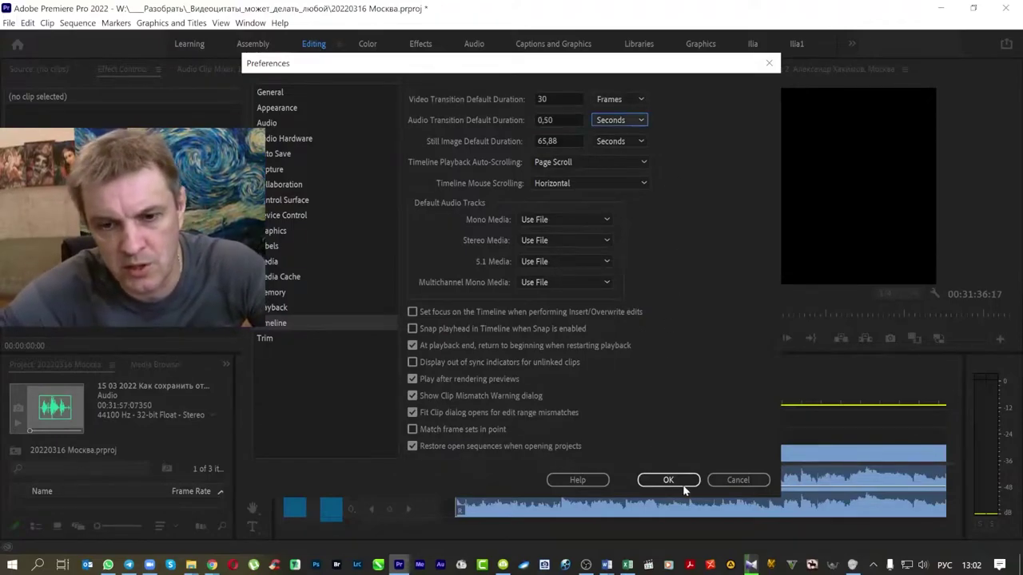
{"action": "left_click", "coordinate": [683, 483]}
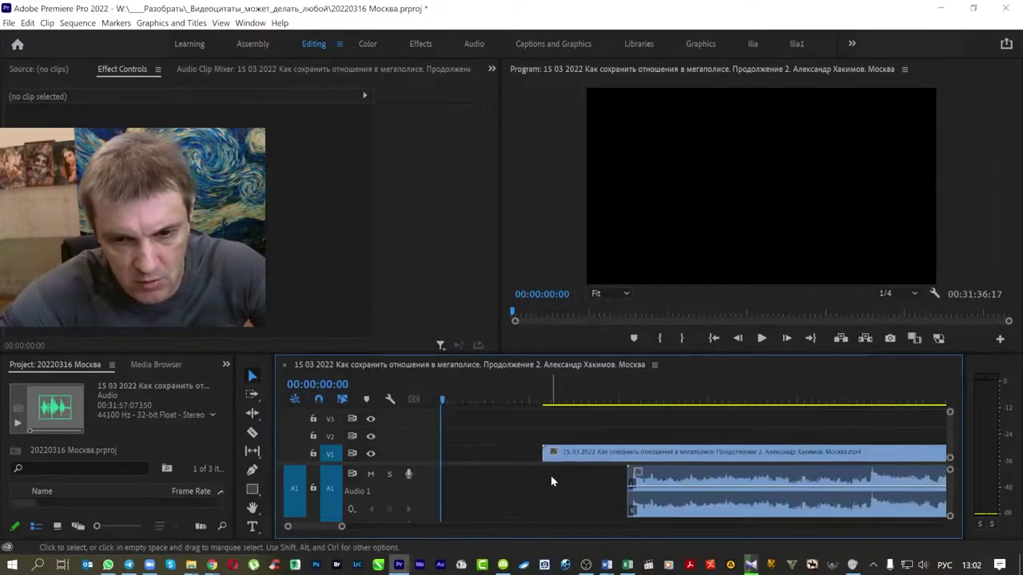
Step: Play the opening to find the cut point at 07:28 and trim the clip's start edge there
{"action": "mouse_move", "coordinate": [543, 452]}
{"action": "left_mouse_down"}
{"action": "mouse_move", "coordinate": [641, 459]}
{"action": "mouse_move", "coordinate": [628, 455]}
{"action": "left_mouse_up"}
{"action": "left_click", "coordinate": [630, 399]}
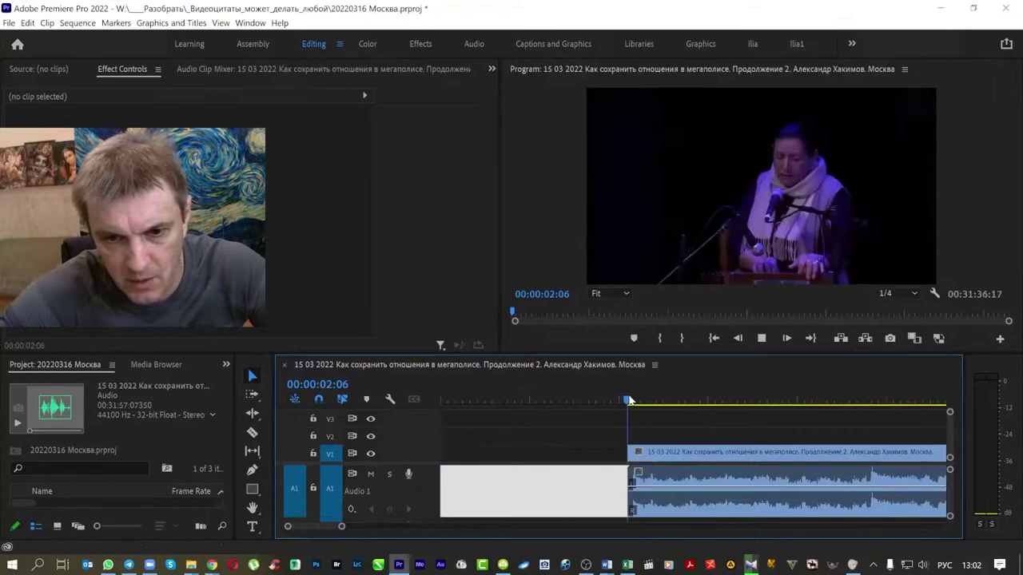
{"action": "key", "text": "space"}
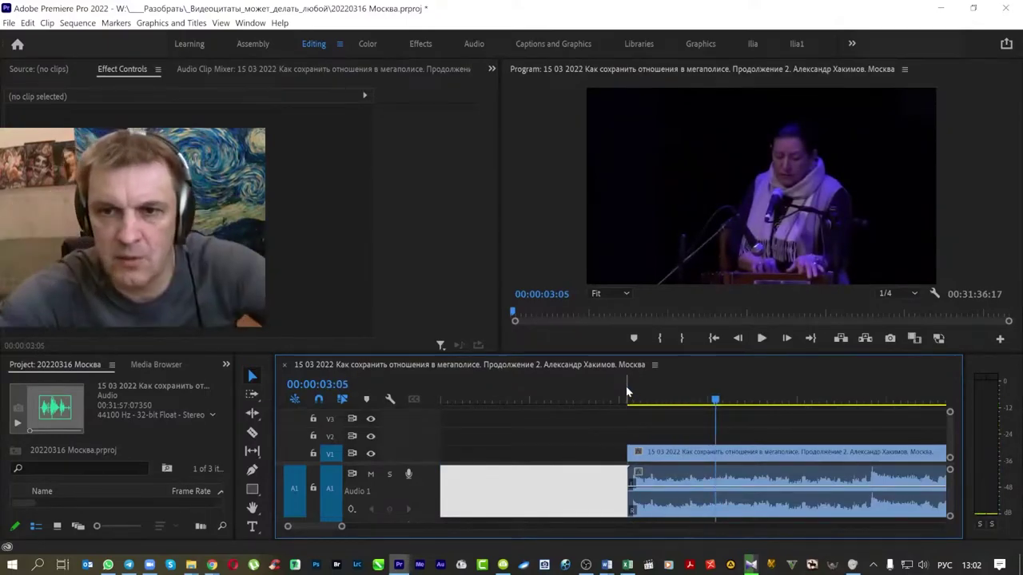
{"action": "left_click", "coordinate": [623, 398]}
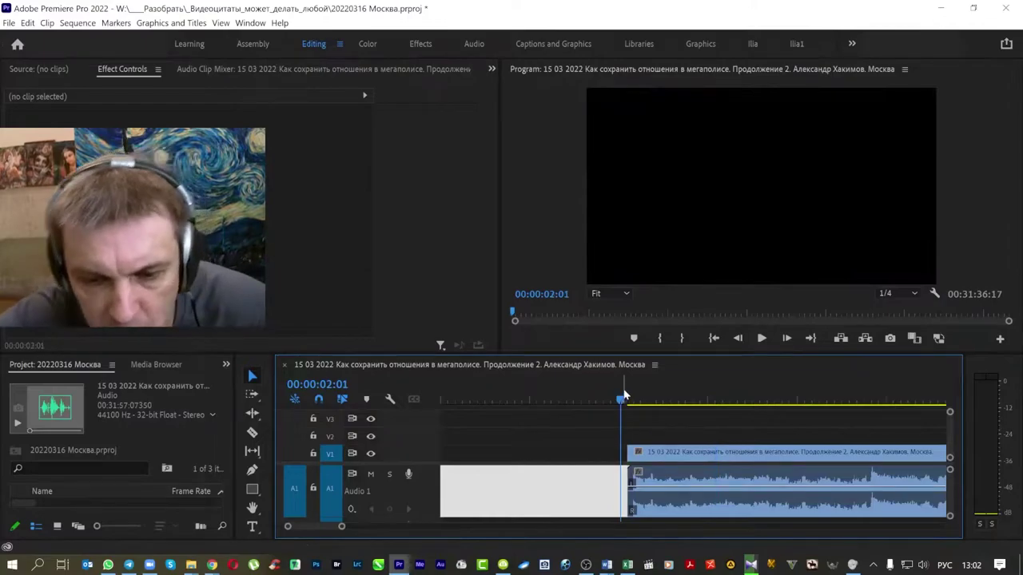
{"action": "key", "text": "space"}
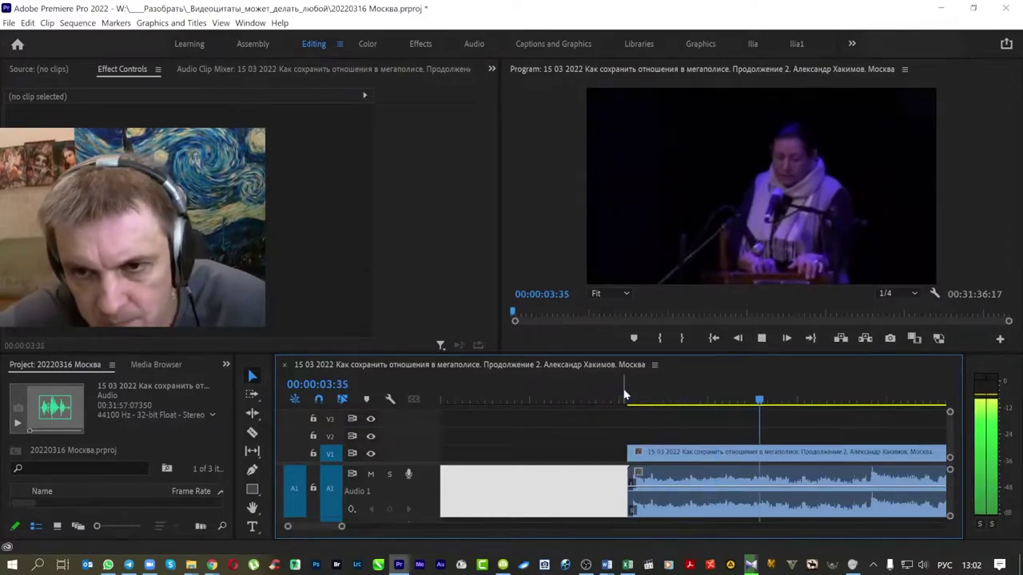
{"action": "scroll", "coordinate": [654, 464], "scroll_direction": "down", "scroll_amount": 3}
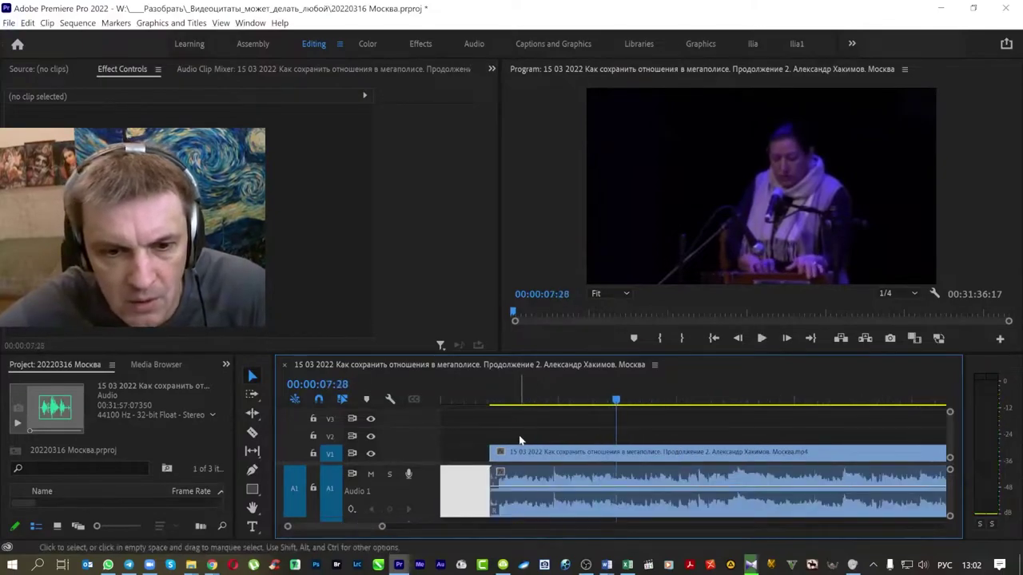
{"action": "key", "text": "space"}
{"action": "scroll", "coordinate": [507, 461], "scroll_direction": "down", "scroll_amount": 2}
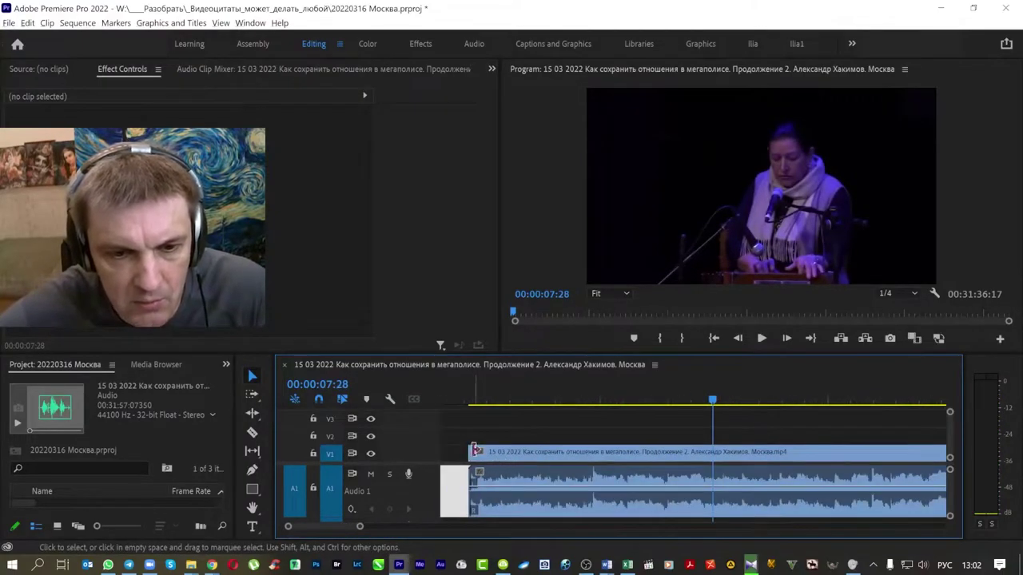
{"action": "mouse_move", "coordinate": [484, 455]}
{"action": "left_mouse_down"}
{"action": "mouse_move", "coordinate": [528, 453]}
{"action": "mouse_move", "coordinate": [527, 476]}
{"action": "left_mouse_up"}
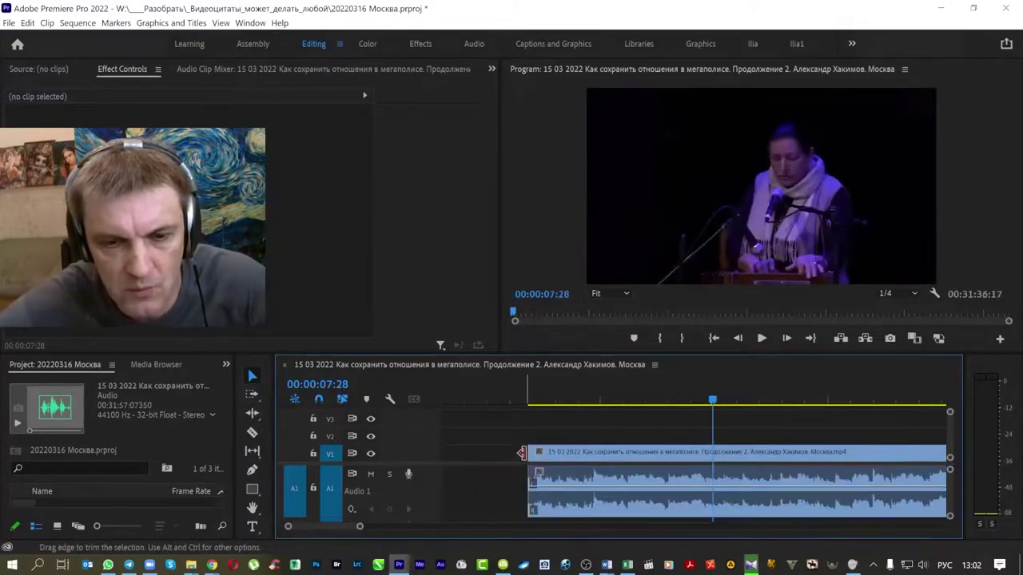
Step: Try applying default transitions at the clip's start, then undo them
{"action": "right_click", "coordinate": [524, 452]}
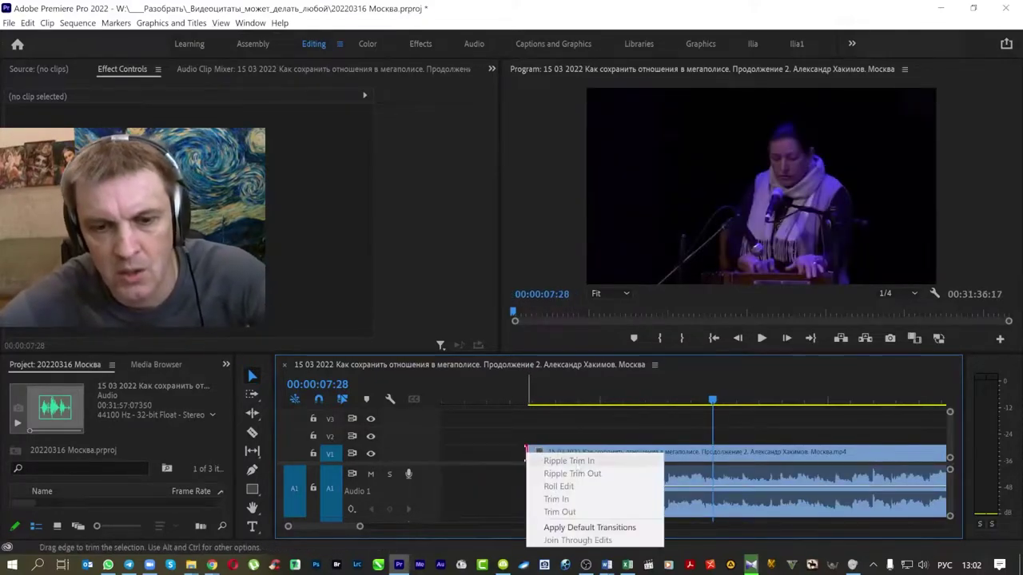
{"action": "left_click", "coordinate": [572, 527]}
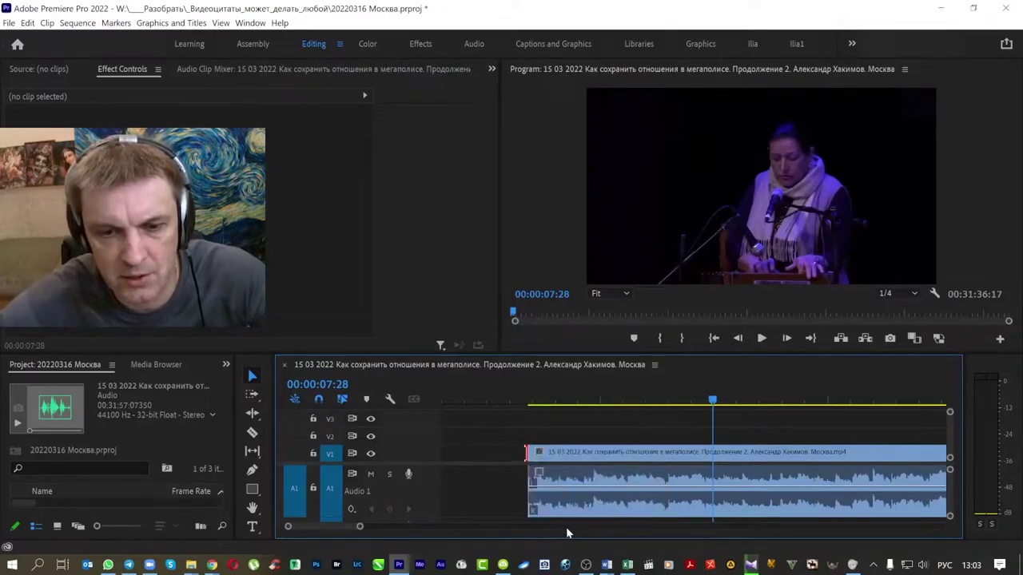
{"action": "right_click", "coordinate": [534, 474]}
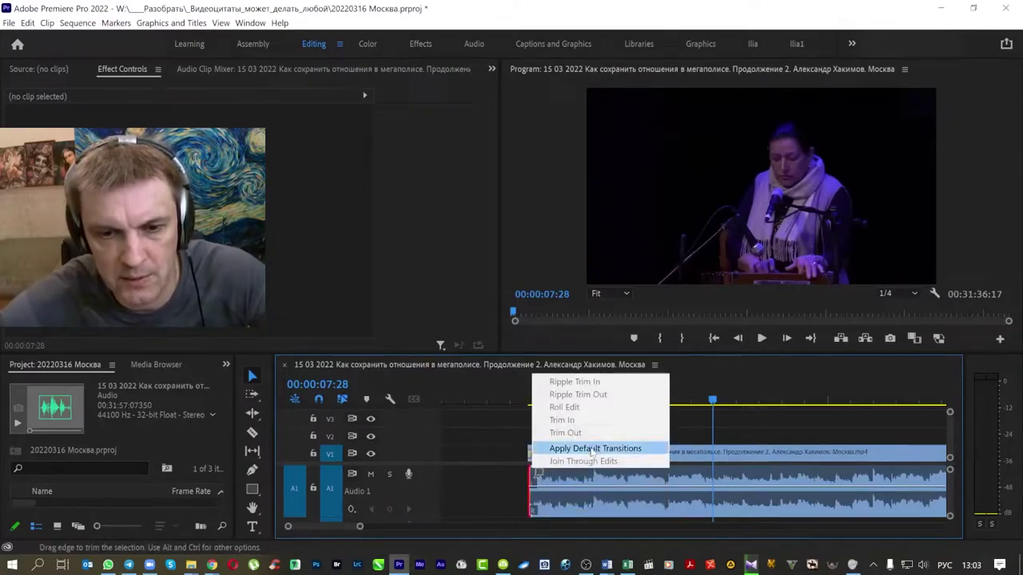
{"action": "left_click", "coordinate": [591, 449]}
{"action": "scroll", "coordinate": [585, 406], "scroll_direction": "up", "scroll_amount": 3}
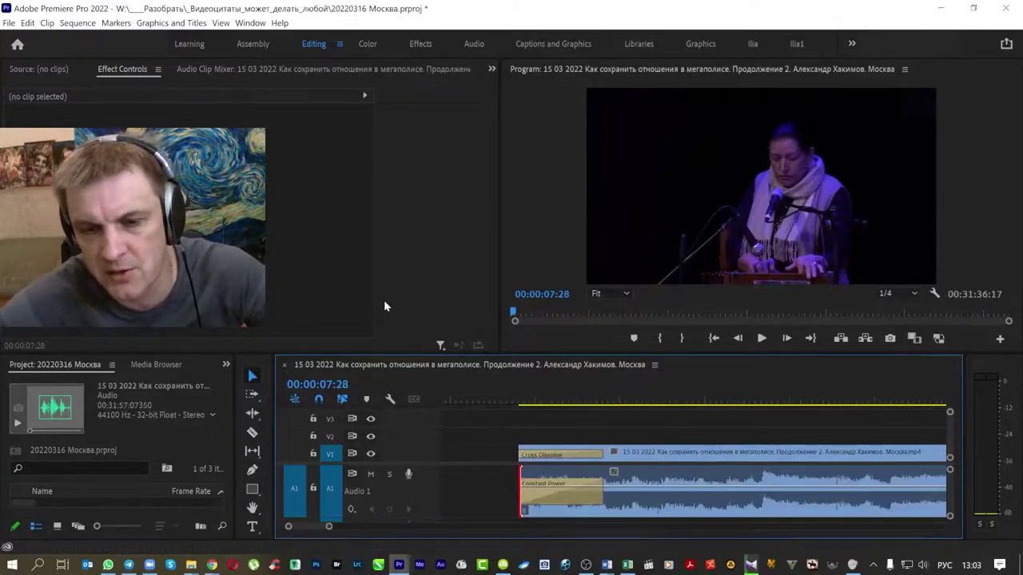
{"action": "key", "text": "ctrl+z"}
Step: Ripple-delete the empty gap so the lecture clip begins at 00:00:00:00
{"action": "scroll", "coordinate": [512, 423], "scroll_direction": "down", "scroll_amount": 3}
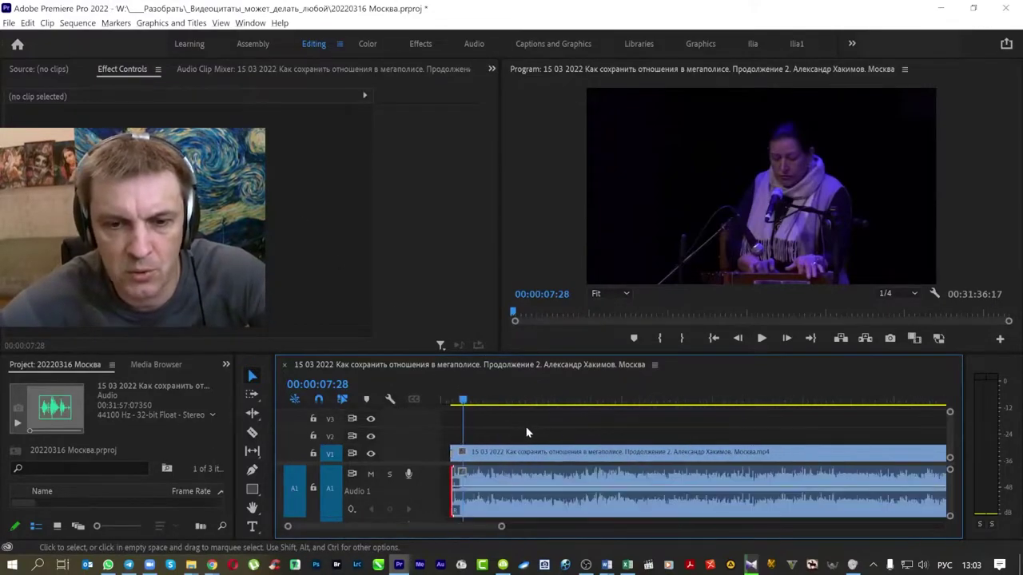
{"action": "scroll", "coordinate": [527, 432], "scroll_direction": "down", "scroll_amount": 3}
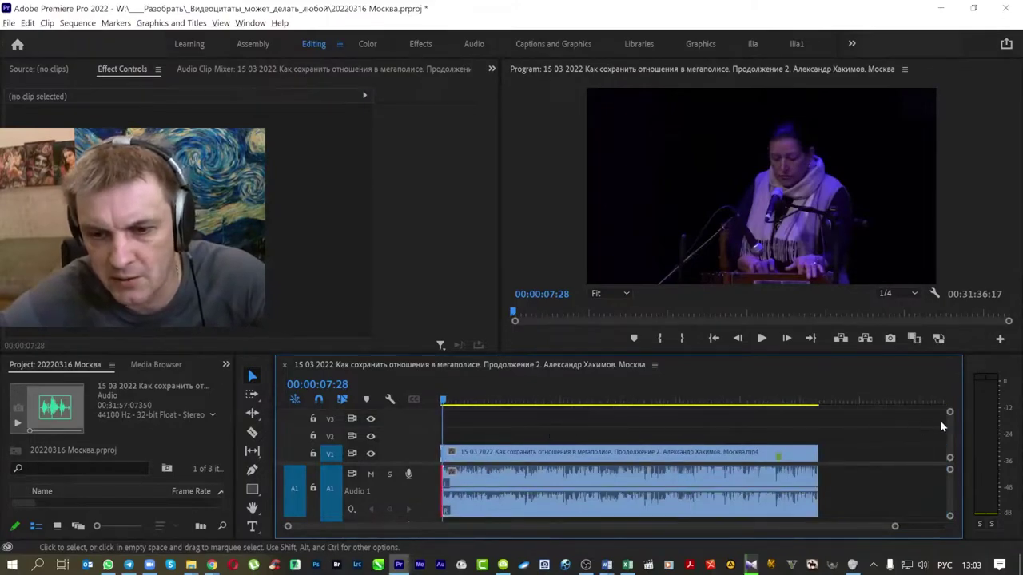
{"action": "scroll", "coordinate": [605, 451], "scroll_direction": "up", "scroll_amount": 3}
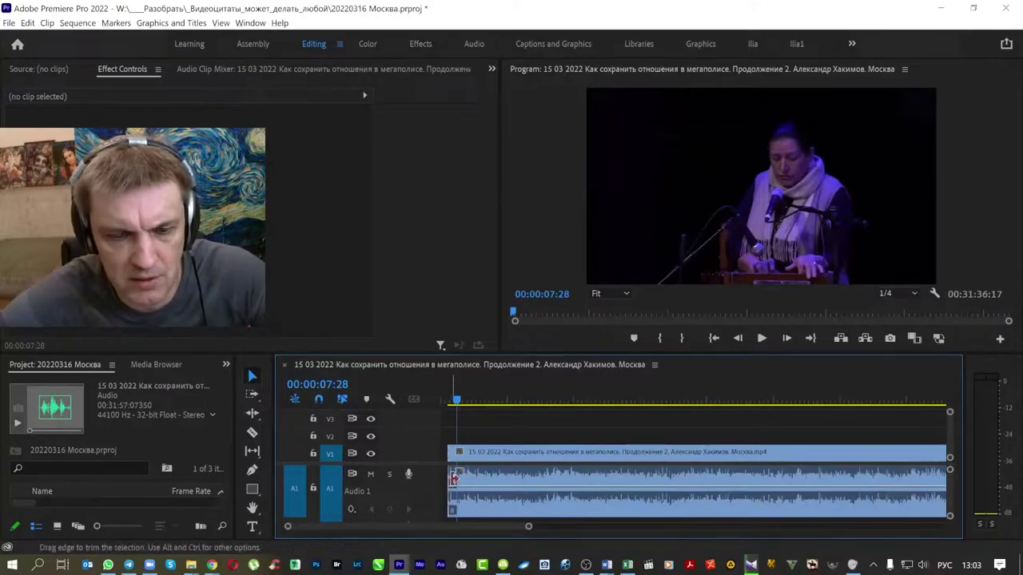
{"action": "scroll", "coordinate": [454, 487], "scroll_direction": "up", "scroll_amount": 1}
{"action": "scroll", "coordinate": [380, 525], "scroll_direction": "up", "scroll_amount": 1}
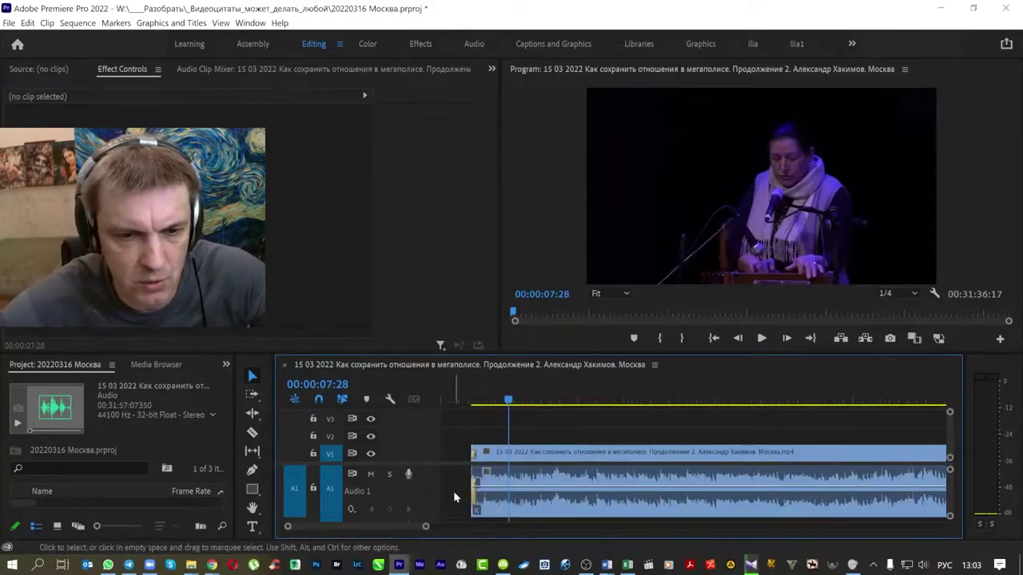
{"action": "left_click_drag", "start_coordinate": [527, 507], "coordinate": [508, 506]}
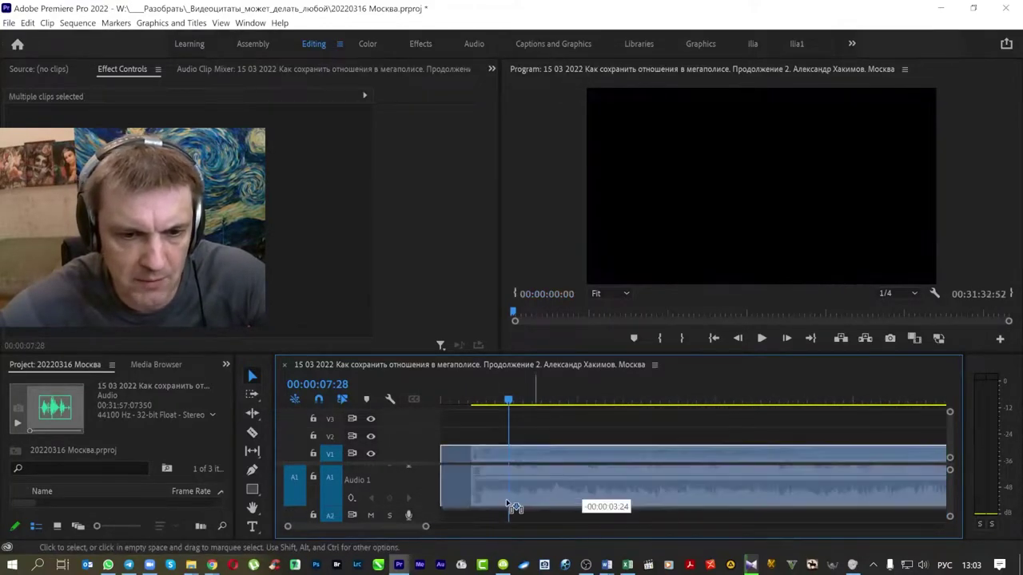
{"action": "key", "text": "ctrl+z"}
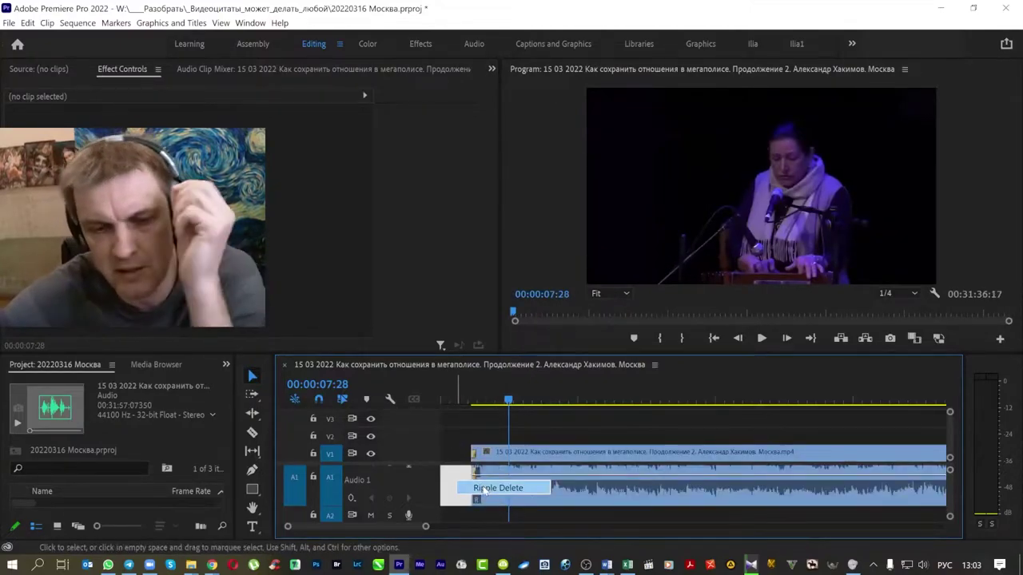
{"action": "left_click", "coordinate": [484, 489]}
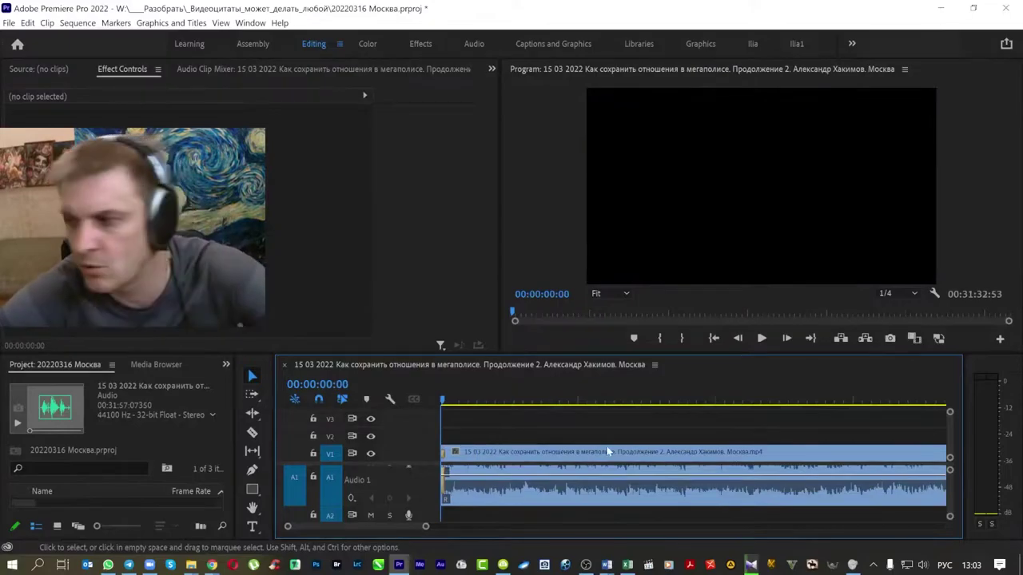
{"action": "scroll", "coordinate": [643, 446], "scroll_direction": "down", "scroll_amount": 3}
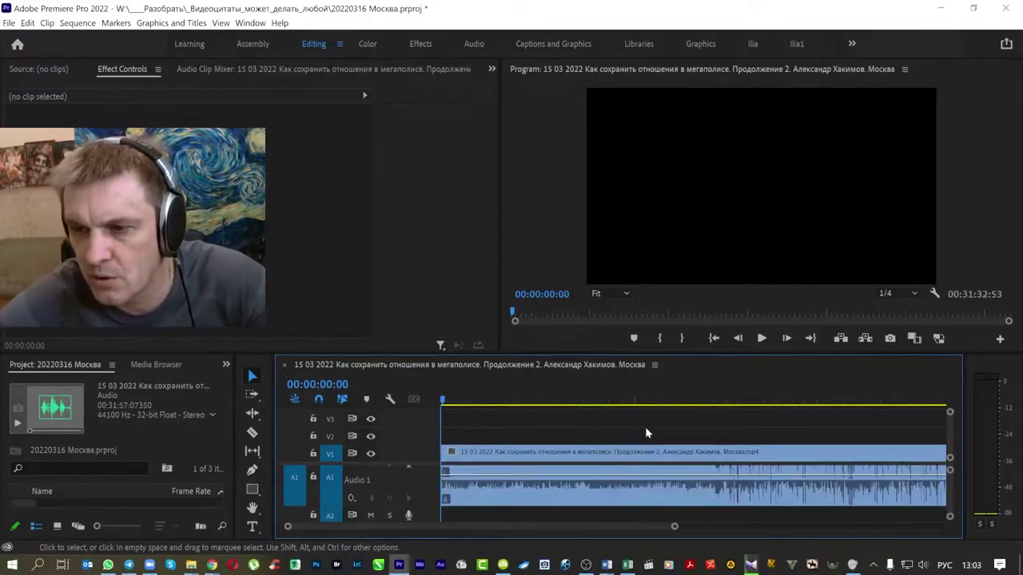
{"action": "scroll", "coordinate": [645, 427], "scroll_direction": "down", "scroll_amount": 1}
{"action": "scroll", "coordinate": [652, 416], "scroll_direction": "down", "scroll_amount": 1}
{"action": "left_click", "coordinate": [615, 397]}
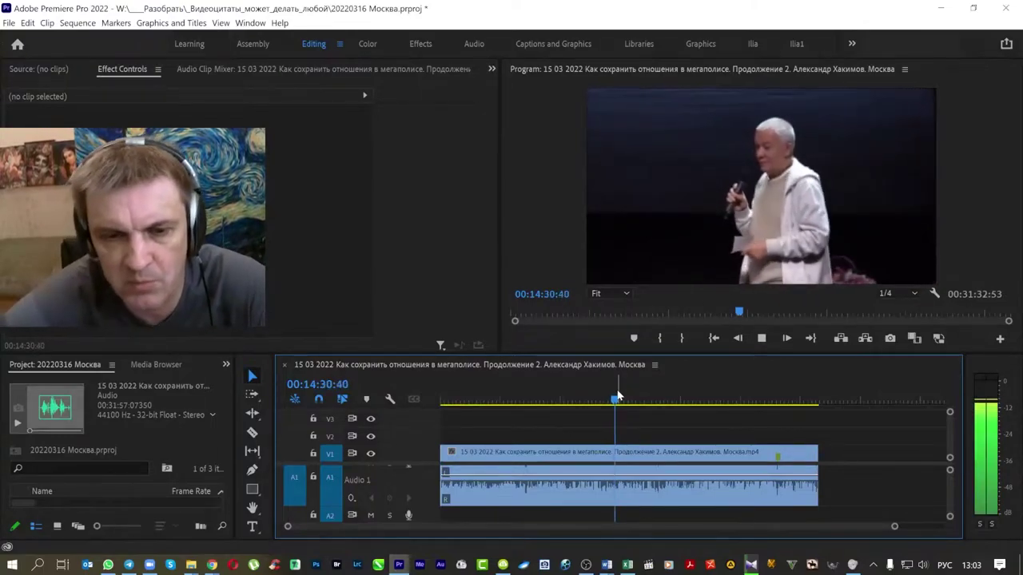
{"action": "key", "text": "space"}
{"action": "left_click_drag", "start_coordinate": [809, 400], "coordinate": [816, 401]}
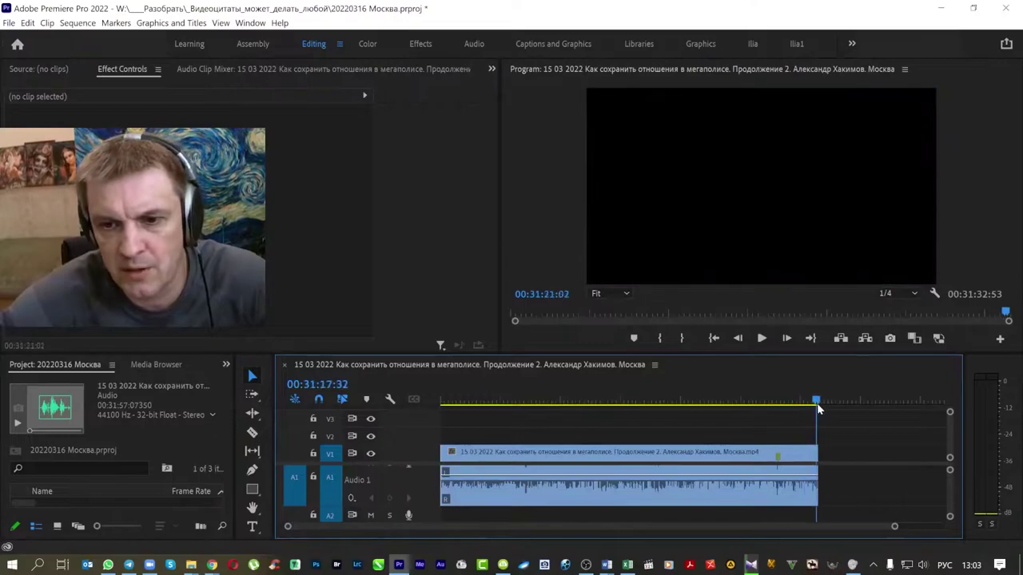
{"action": "scroll", "coordinate": [815, 431], "scroll_direction": "up", "scroll_amount": 5}
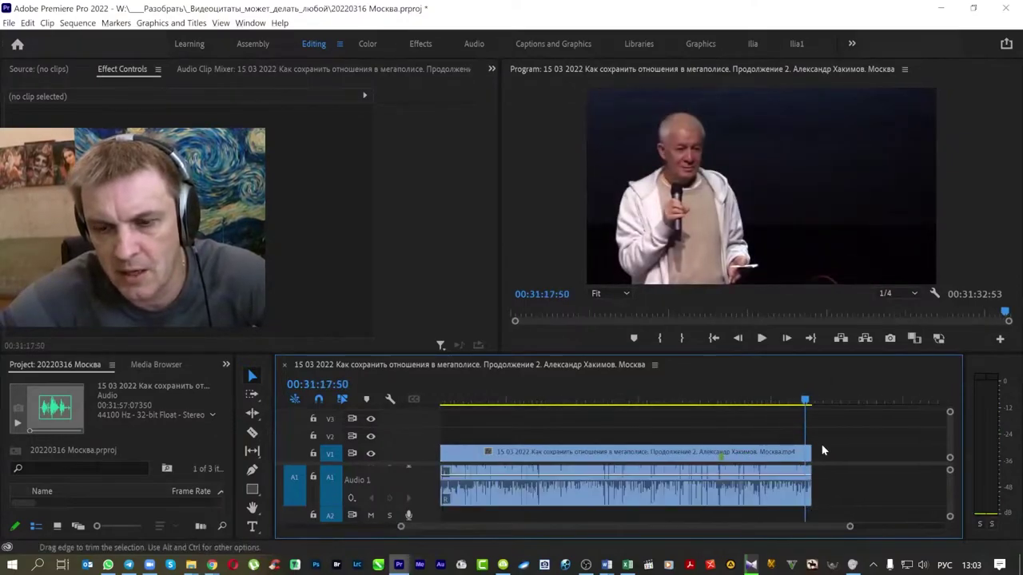
{"action": "left_click", "coordinate": [644, 398]}
{"action": "scroll", "coordinate": [734, 462], "scroll_direction": "down", "scroll_amount": 2}
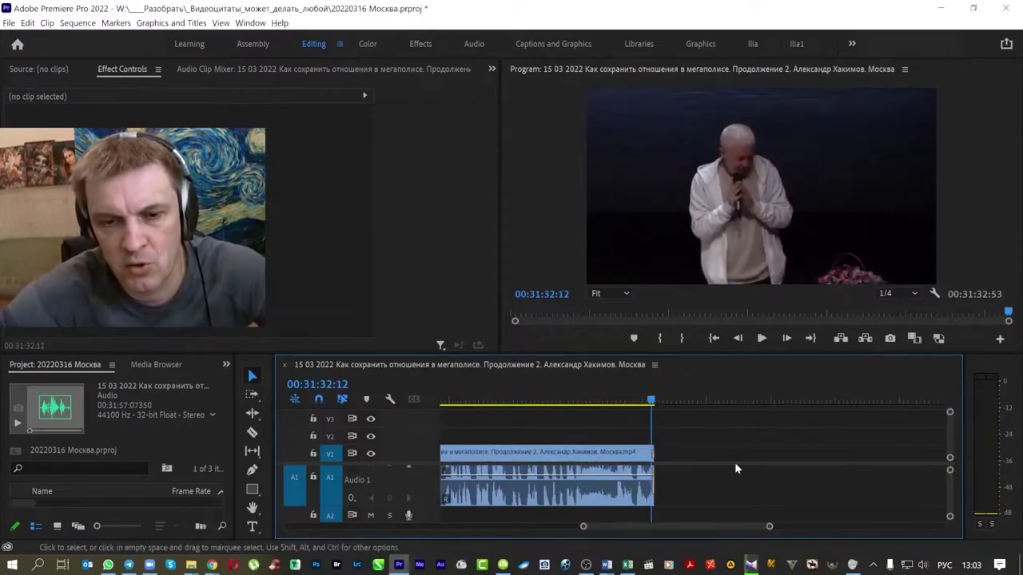
{"action": "scroll", "coordinate": [479, 484], "scroll_direction": "up", "scroll_amount": 4}
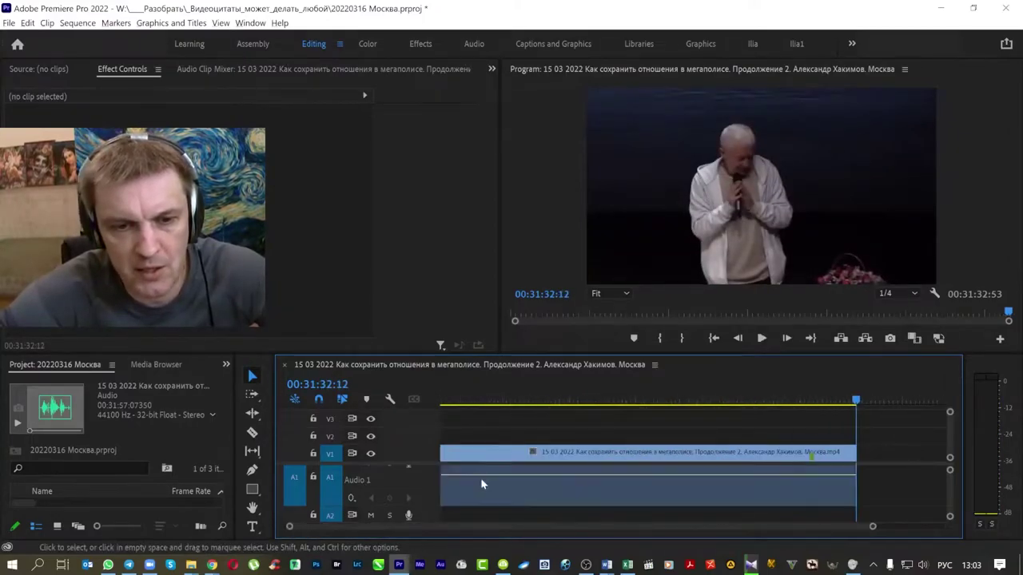
{"action": "scroll", "coordinate": [573, 463], "scroll_direction": "up", "scroll_amount": 3}
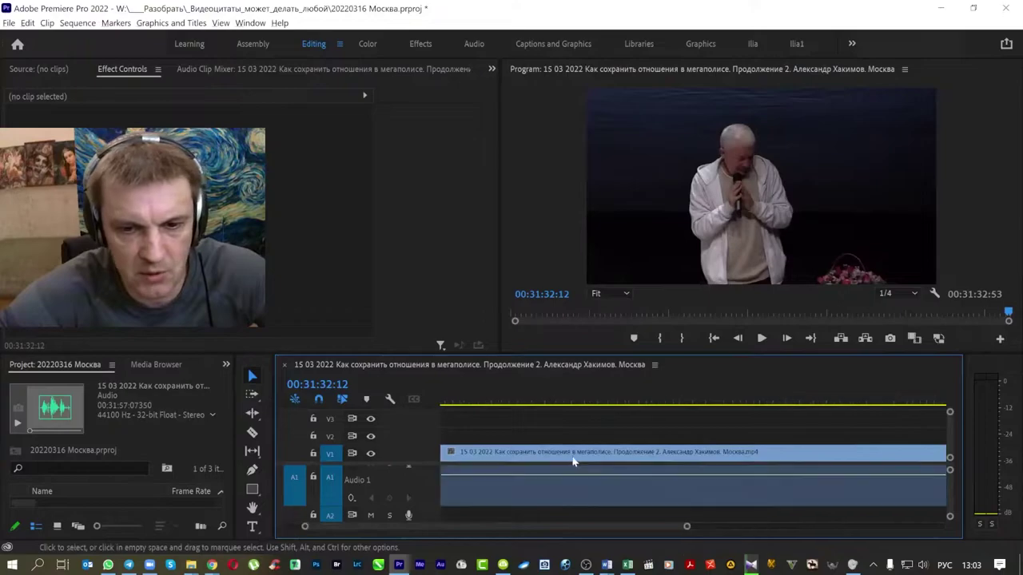
{"action": "scroll", "coordinate": [751, 444], "scroll_direction": "up", "scroll_amount": 3}
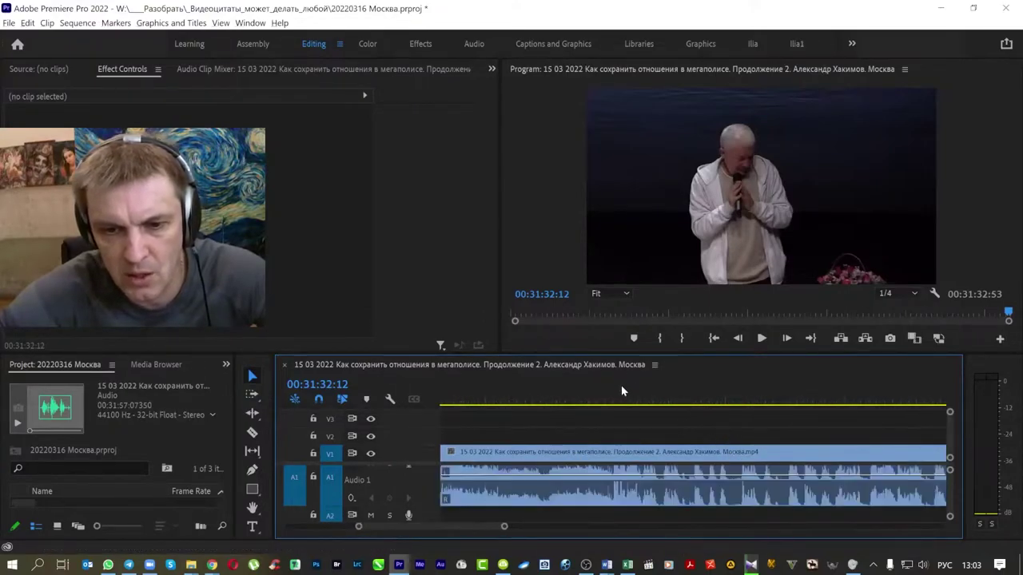
{"action": "scroll", "coordinate": [635, 442], "scroll_direction": "up", "scroll_amount": 2}
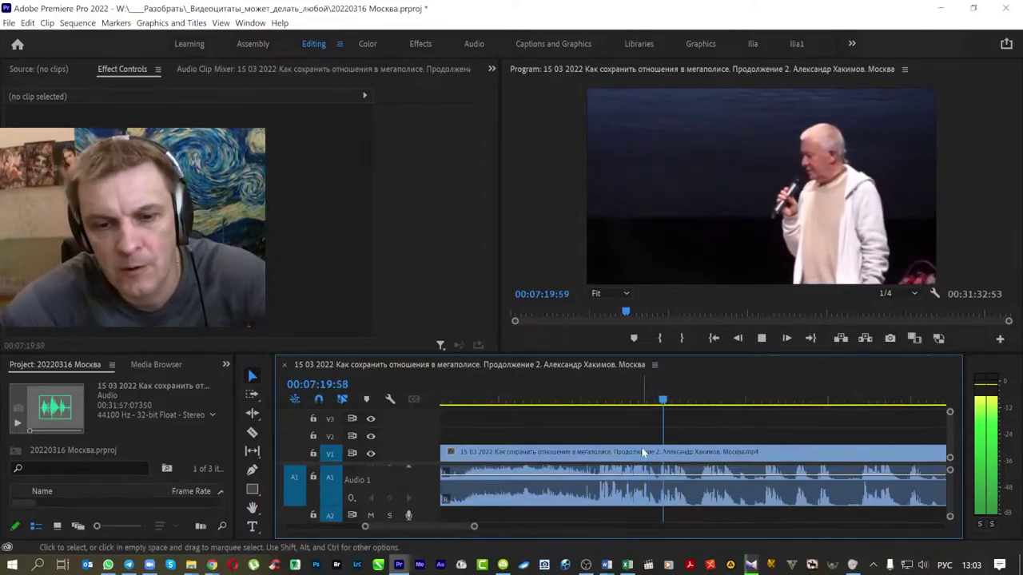
{"action": "scroll", "coordinate": [615, 444], "scroll_direction": "down", "scroll_amount": 1}
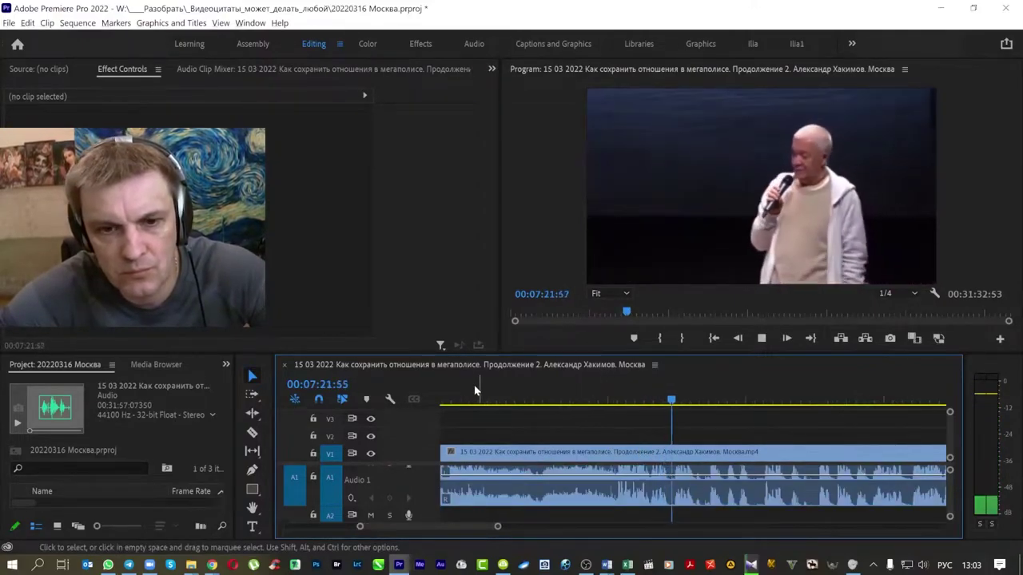
{"action": "scroll", "coordinate": [703, 434], "scroll_direction": "down", "scroll_amount": 1}
{"action": "left_click", "coordinate": [594, 400]}
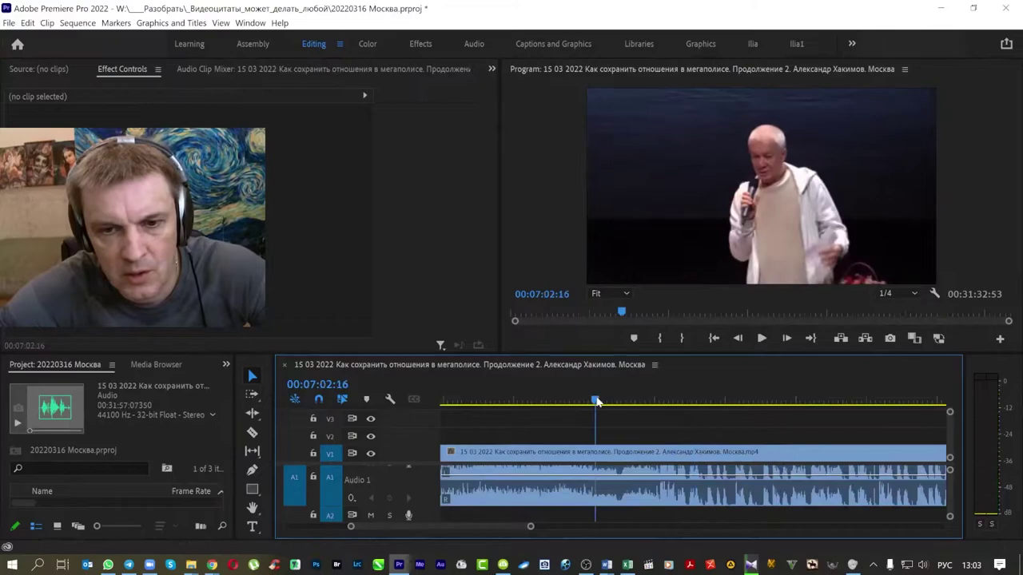
{"action": "scroll", "coordinate": [600, 431], "scroll_direction": "up", "scroll_amount": 1}
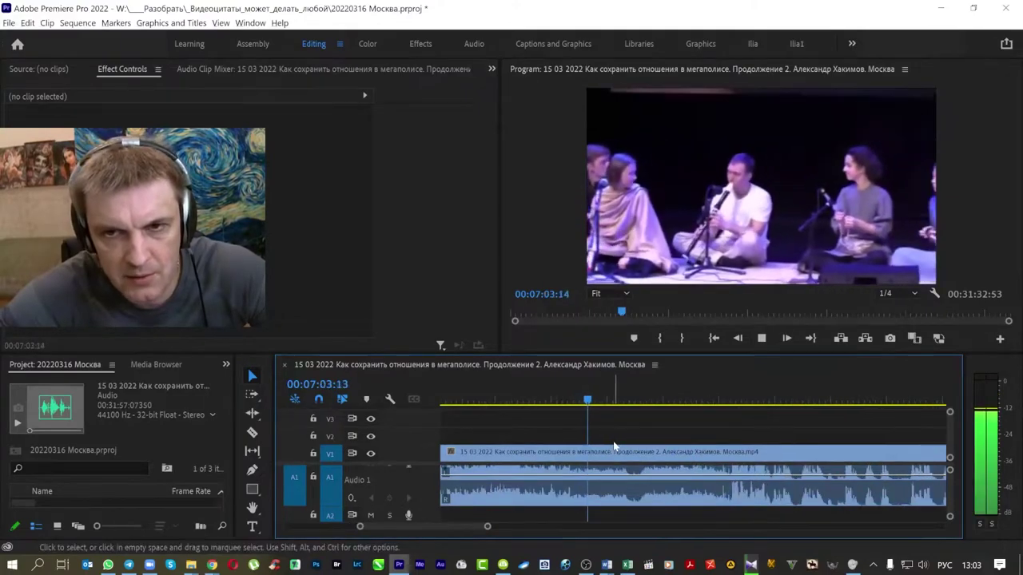
{"action": "scroll", "coordinate": [631, 441], "scroll_direction": "up", "scroll_amount": 1}
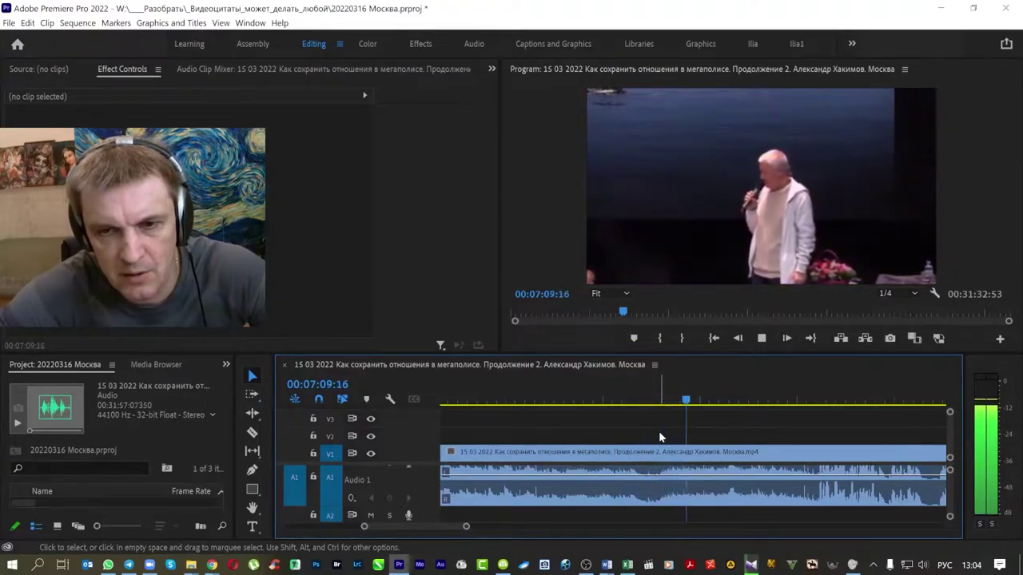
Step: Split the lecture clip with the Razor tool at 07:16:01
{"action": "left_click", "coordinate": [687, 400]}
{"action": "key", "text": "space"}
{"action": "key", "text": "c"}
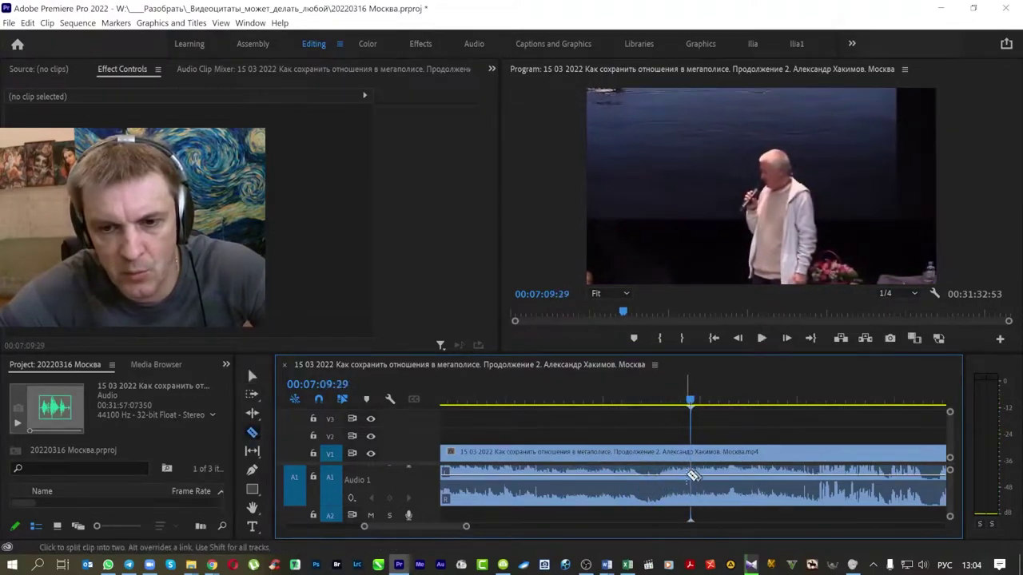
{"action": "key", "text": "="}
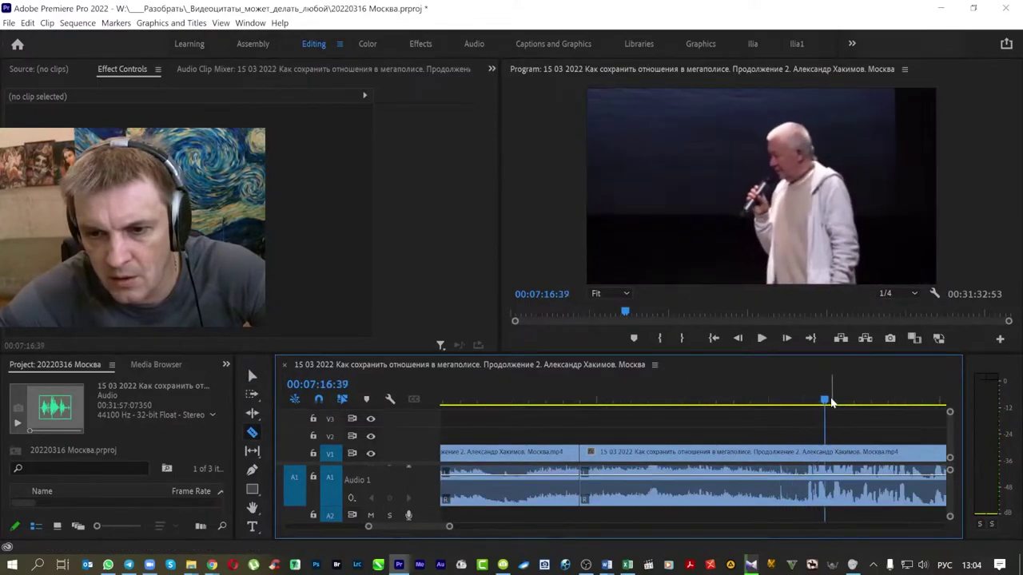
{"action": "left_click", "coordinate": [803, 401]}
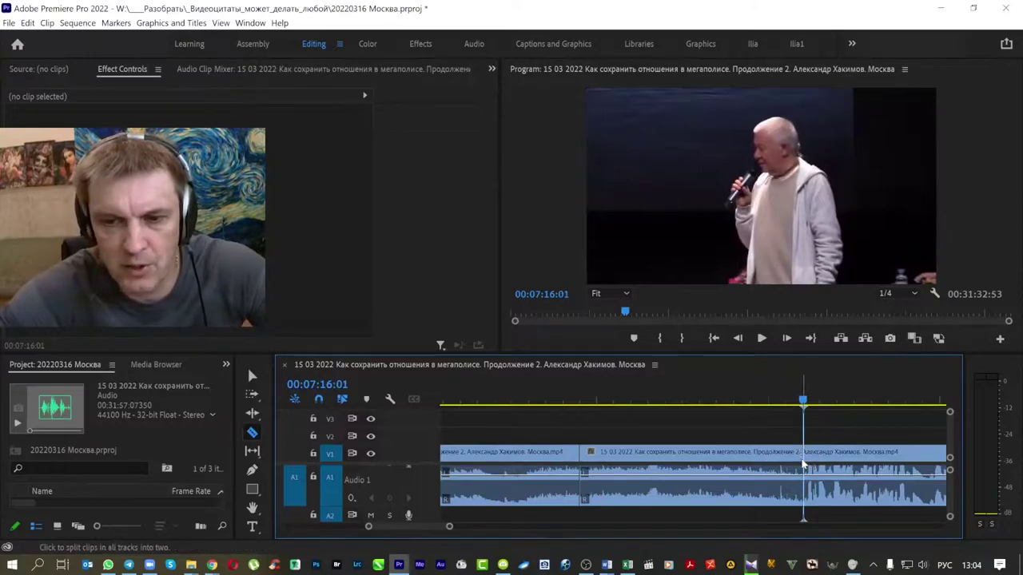
{"action": "left_click", "coordinate": [803, 456]}
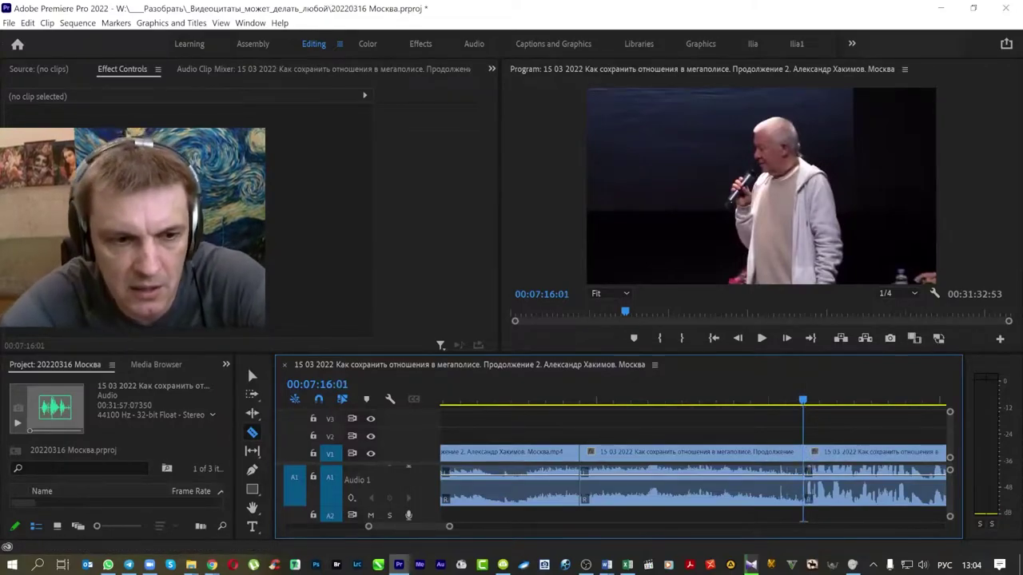
{"action": "key", "text": "ctrl+z"}
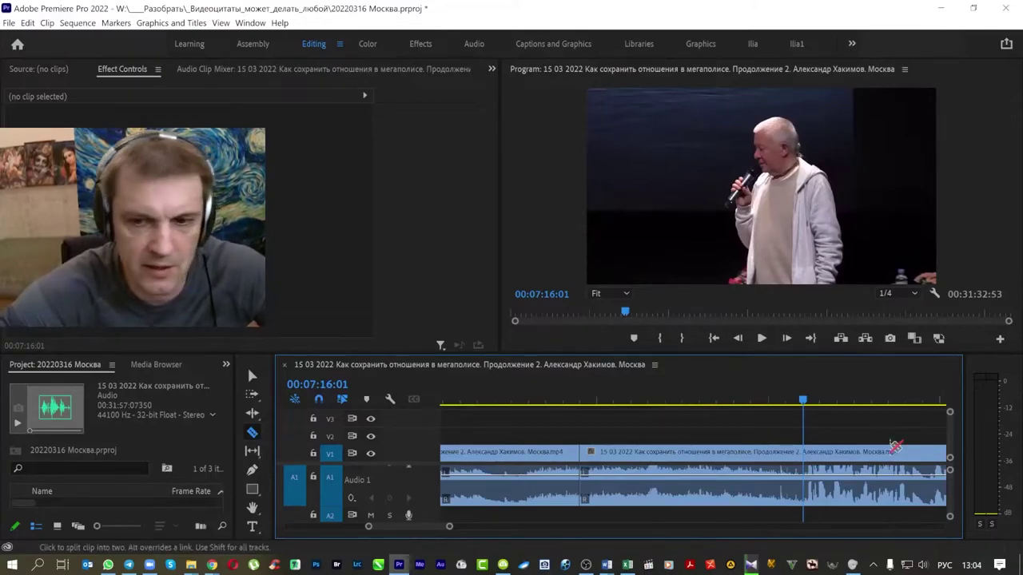
{"action": "left_click", "coordinate": [805, 484]}
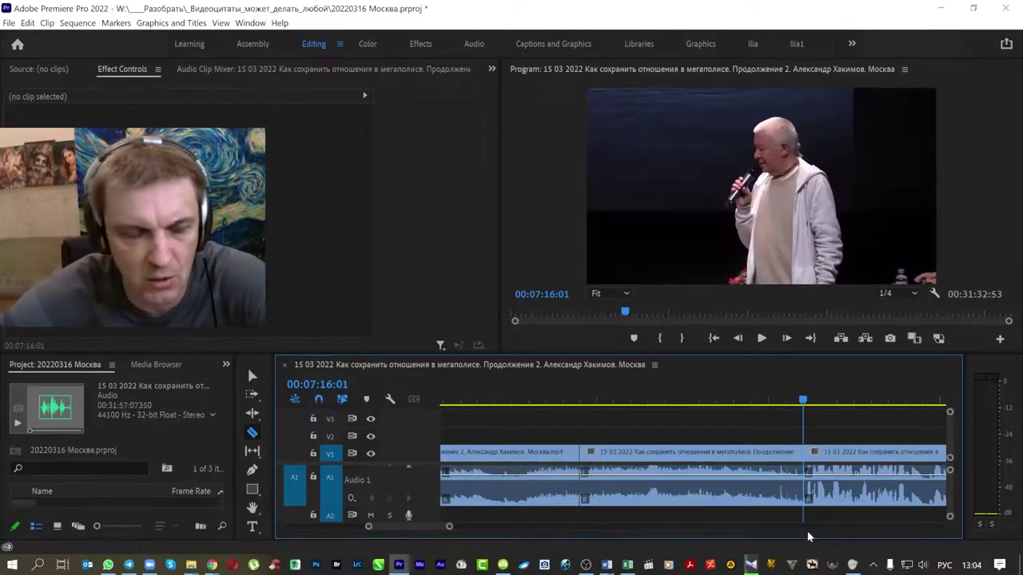
Step: Select the middle section of the clip and ripple-delete it to close the gap
{"action": "left_click", "coordinate": [252, 376]}
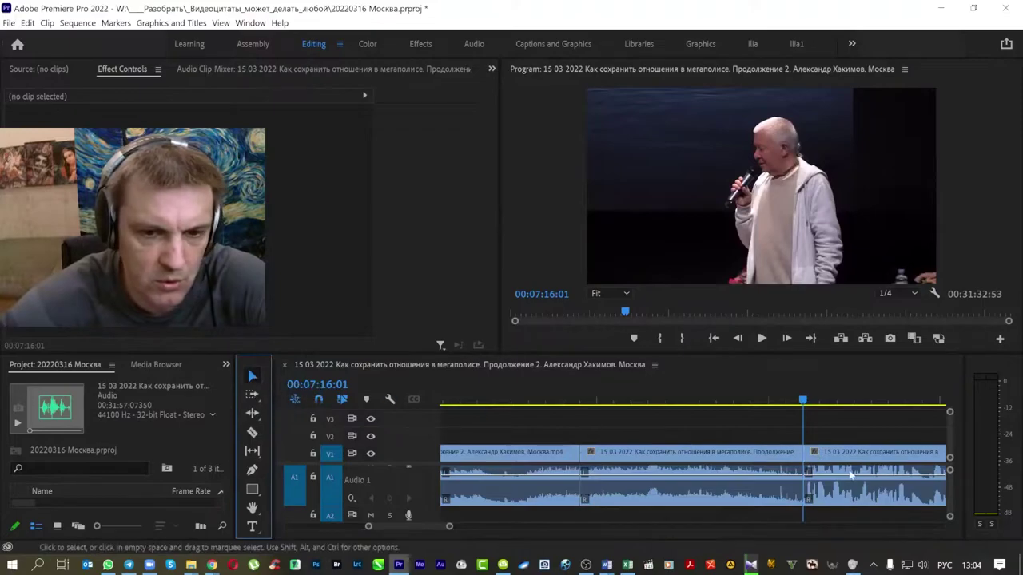
{"action": "left_click_drag", "start_coordinate": [623, 419], "coordinate": [692, 513]}
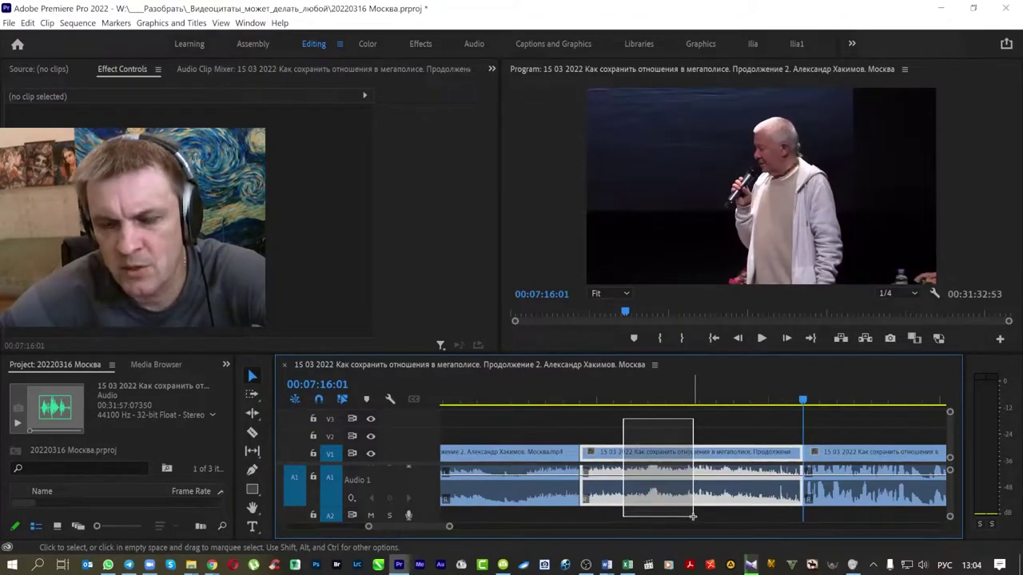
{"action": "left_click_drag", "start_coordinate": [692, 517], "coordinate": [691, 516]}
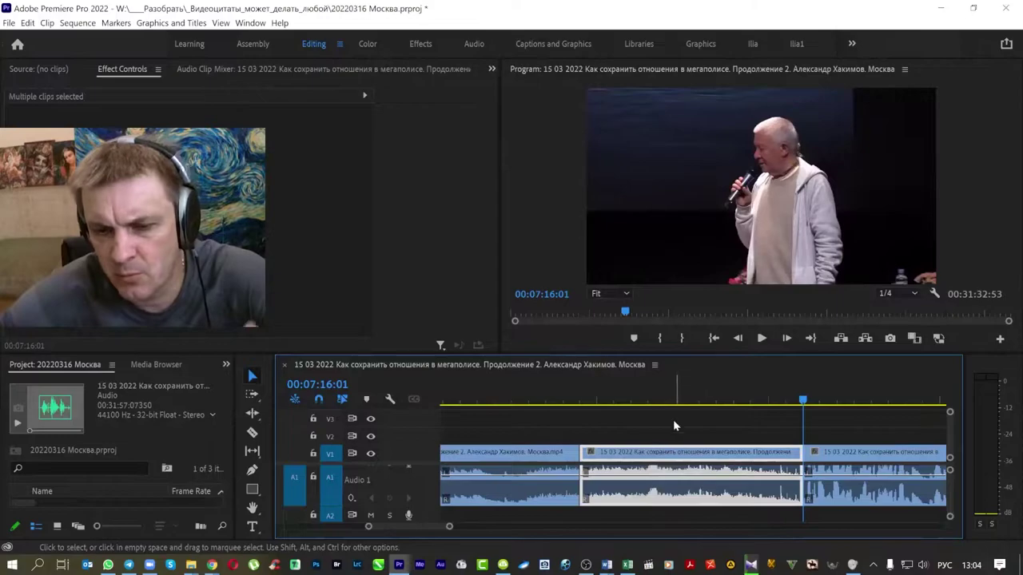
{"action": "right_click", "coordinate": [678, 490]}
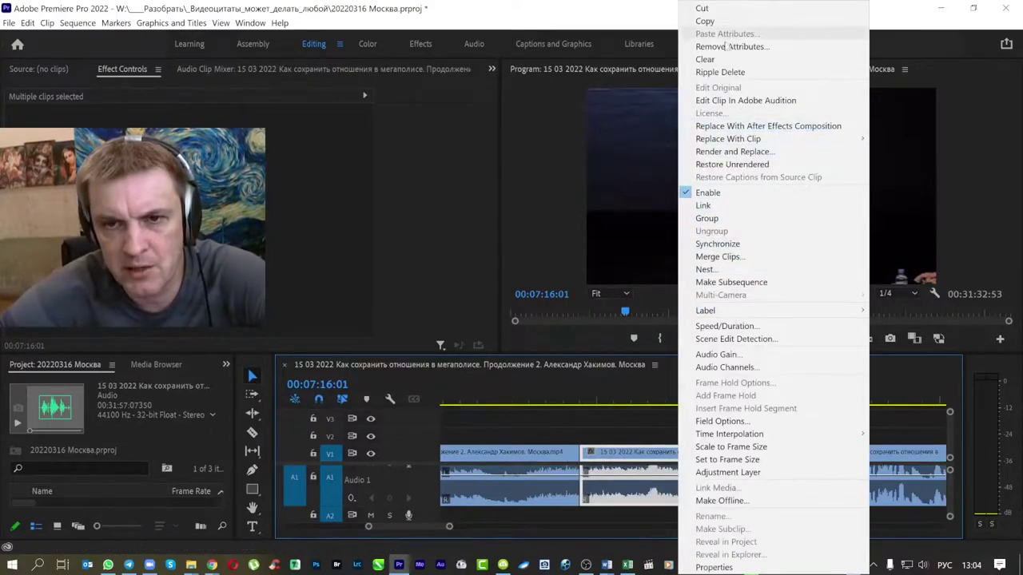
{"action": "left_click", "coordinate": [723, 73]}
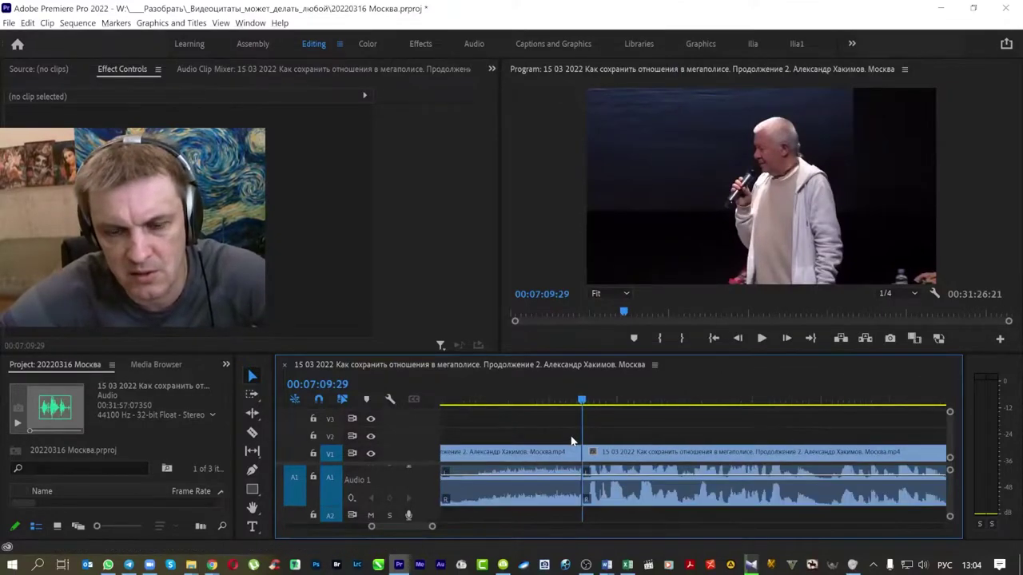
Step: Add a Cross Dissolve at the video cut and a Constant Power crossfade at the audio cut
{"action": "scroll", "coordinate": [599, 438], "scroll_direction": "up", "scroll_amount": 2}
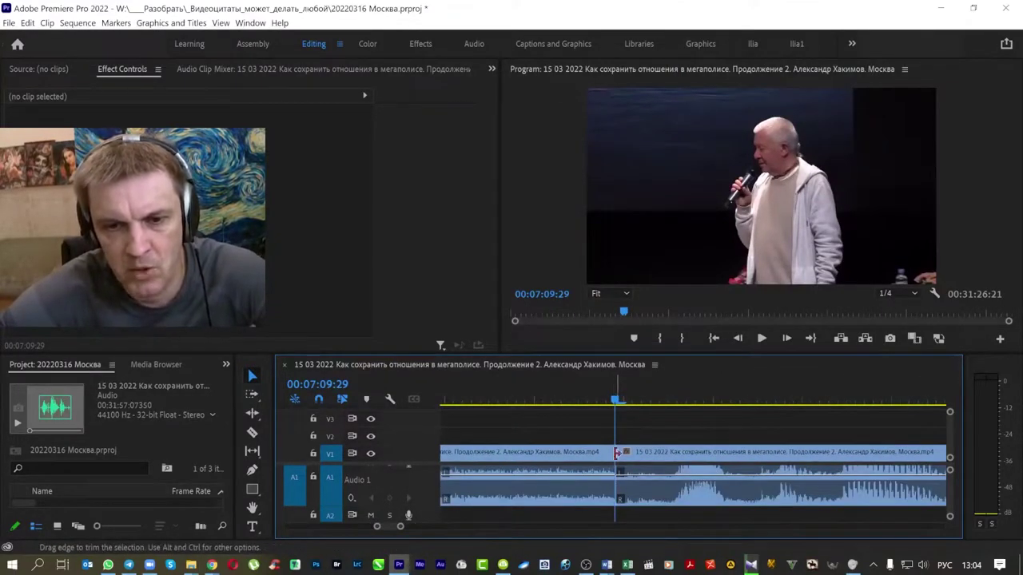
{"action": "left_click", "coordinate": [583, 392]}
{"action": "key", "text": "space"}
{"action": "left_click_drag", "start_coordinate": [582, 391], "coordinate": [427, 406]}
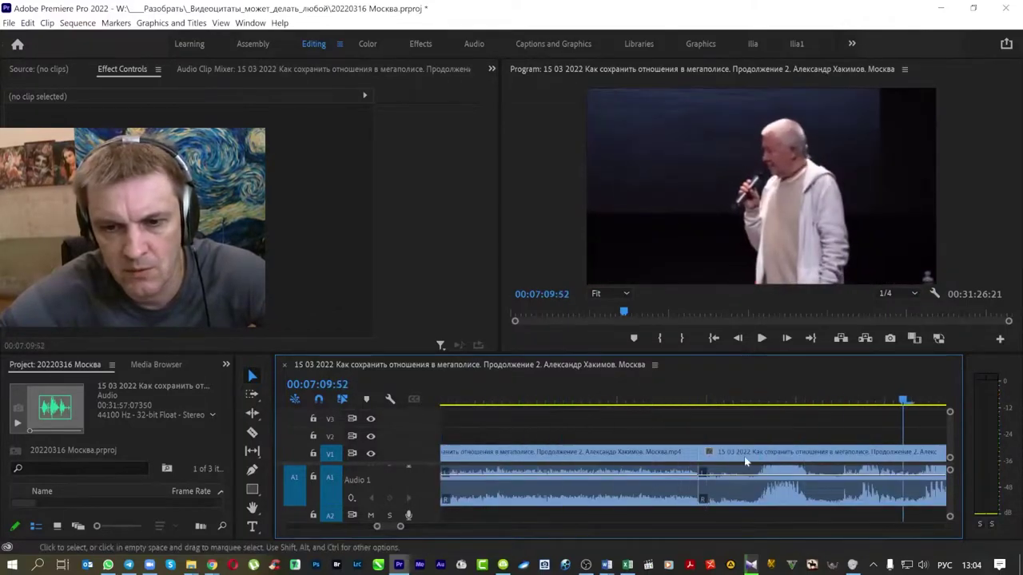
{"action": "right_click", "coordinate": [702, 456]}
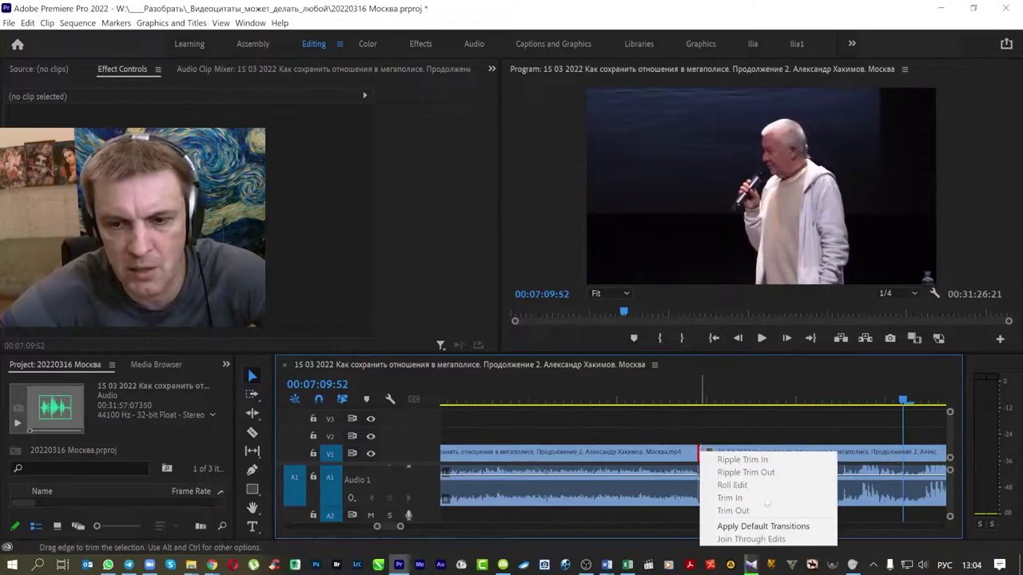
{"action": "key", "text": "Escape"}
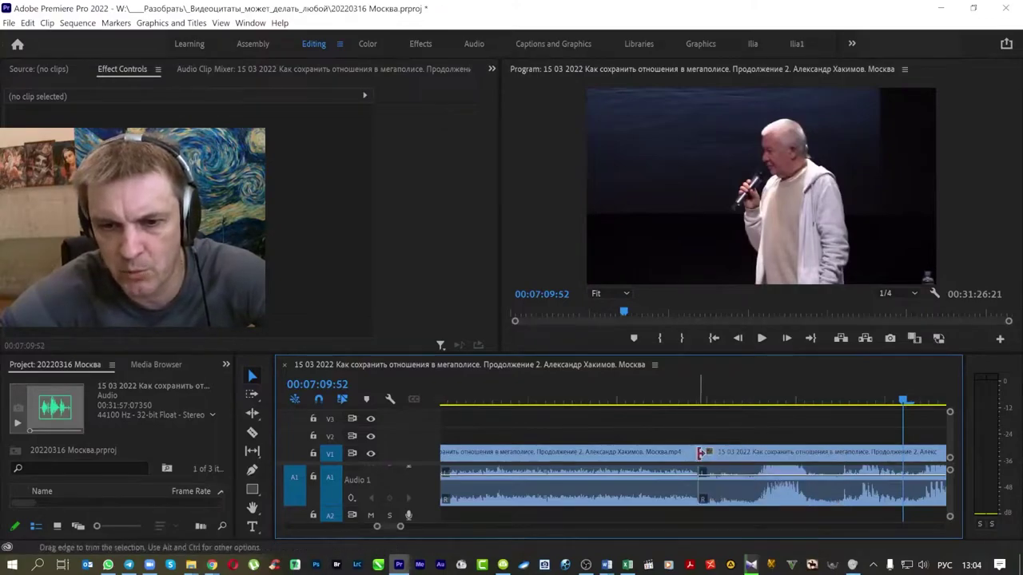
{"action": "right_click", "coordinate": [703, 453]}
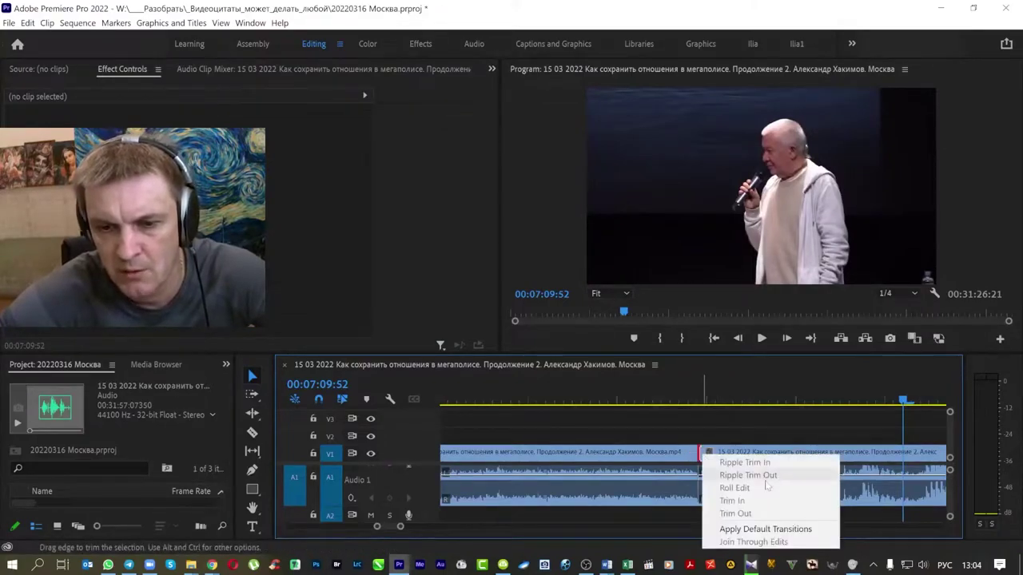
{"action": "left_click", "coordinate": [743, 528]}
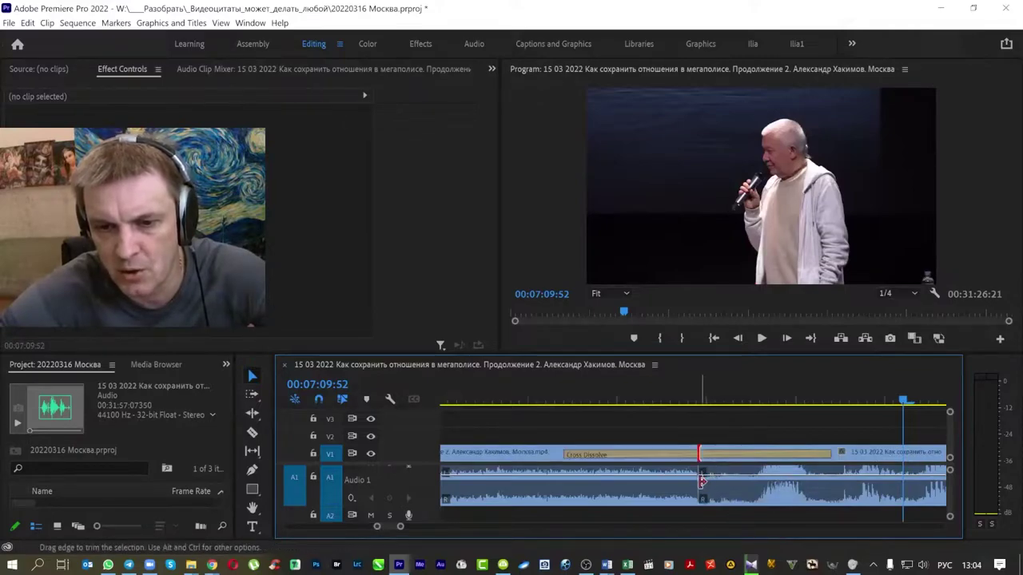
{"action": "right_click", "coordinate": [701, 479]}
{"action": "left_click", "coordinate": [747, 463]}
Step: Play back around the cut to review the new transitions
{"action": "left_click", "coordinate": [527, 399]}
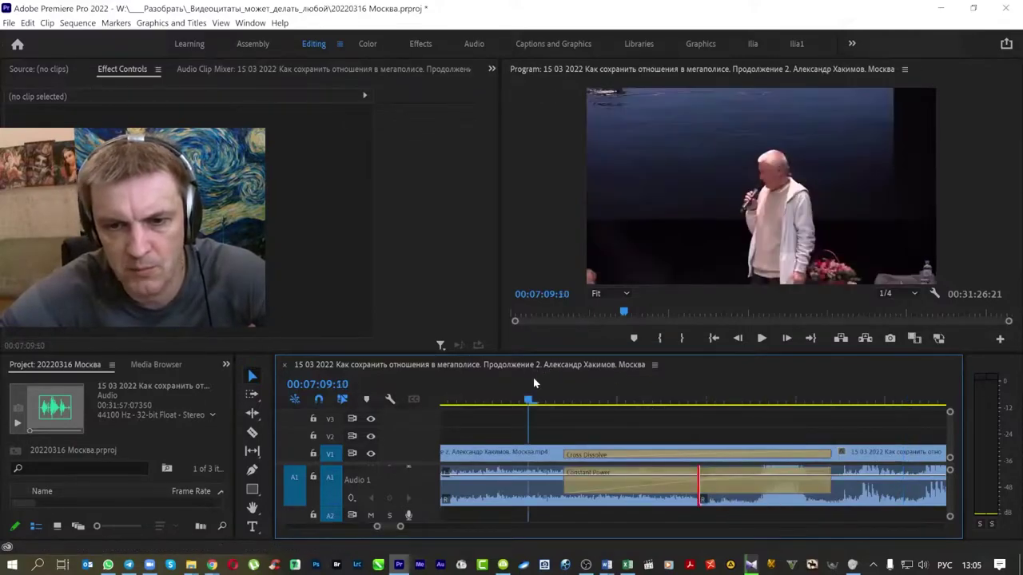
{"action": "key", "text": "space"}
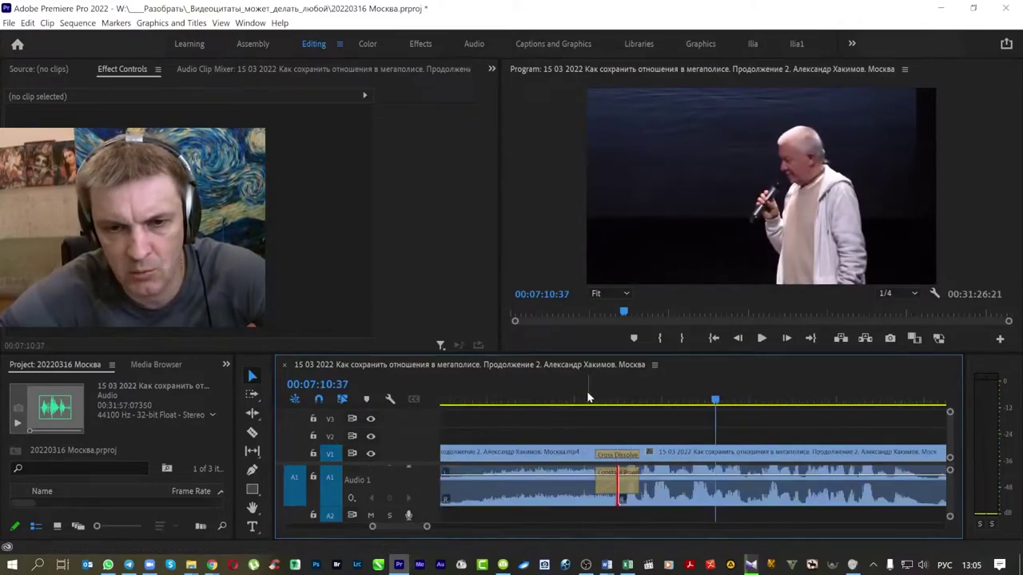
{"action": "left_click_drag", "start_coordinate": [595, 400], "coordinate": [625, 410]}
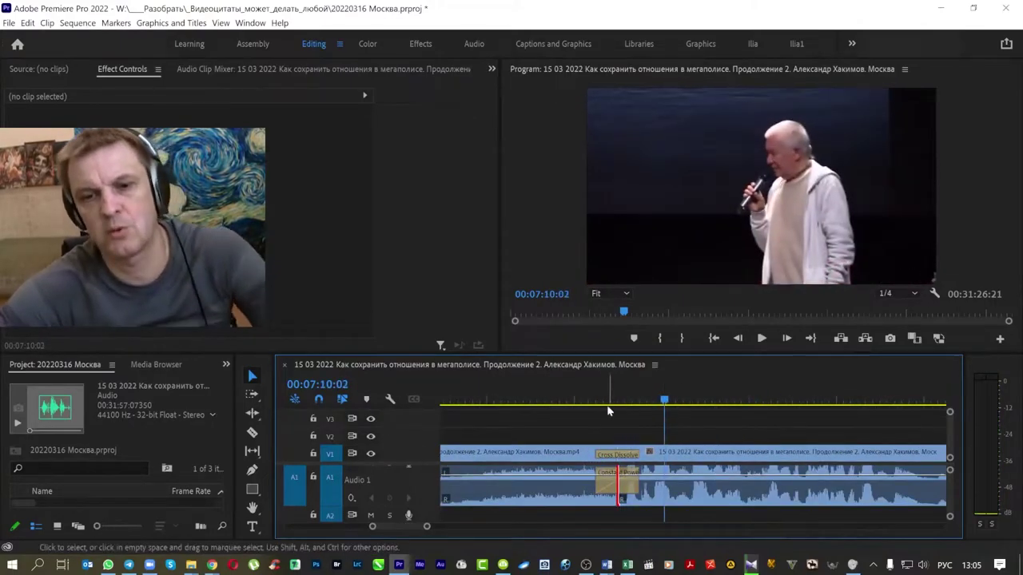
{"action": "left_click_drag", "start_coordinate": [625, 410], "coordinate": [585, 396]}
{"action": "key", "text": "space"}
{"action": "key", "text": "space"}
{"action": "key", "text": "minus"}
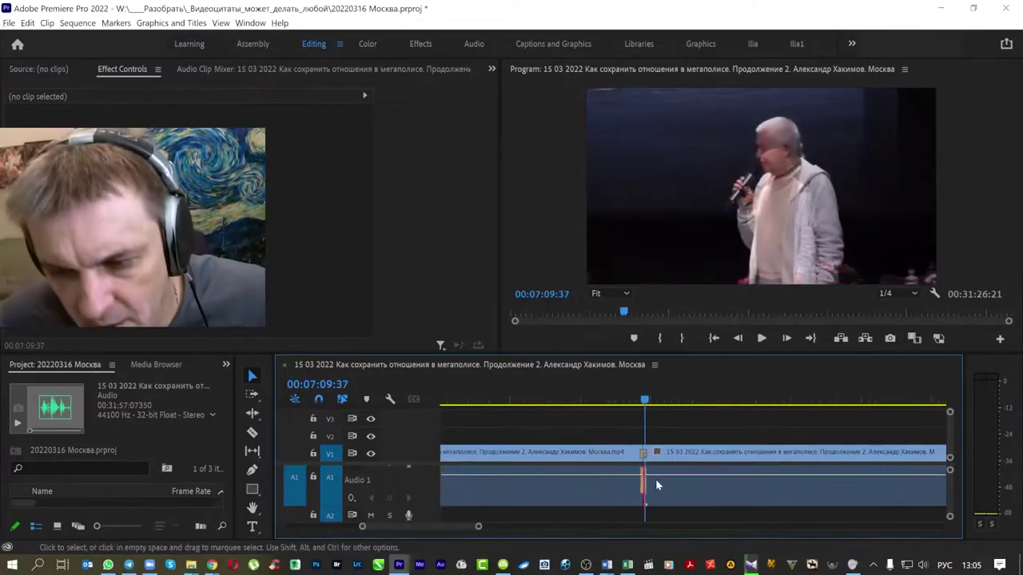
{"action": "key", "text": "minus"}
{"action": "key", "text": "minus"}
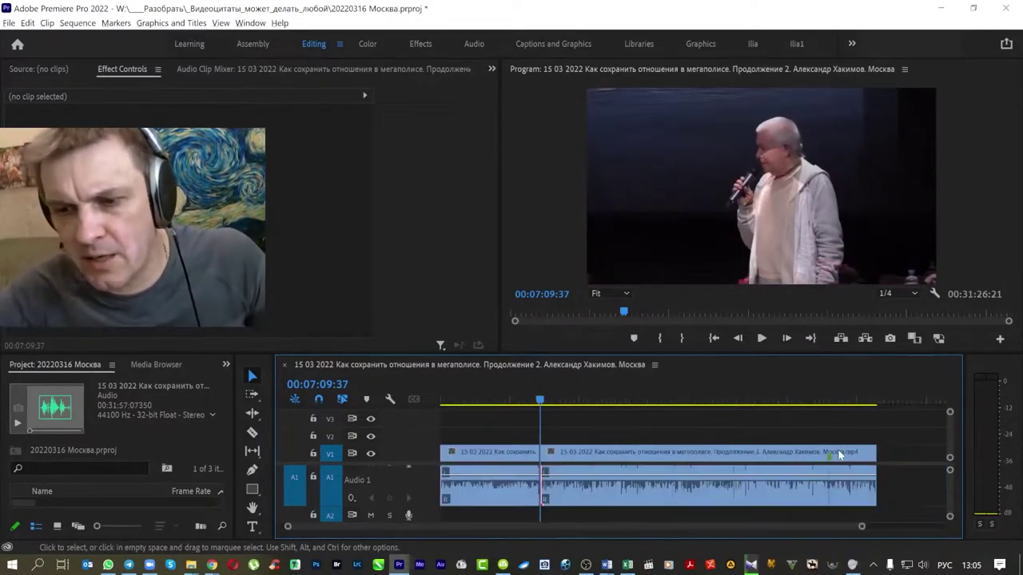
{"action": "key", "text": "equal"}
{"action": "scroll", "coordinate": [835, 463], "scroll_direction": "down", "scroll_amount": 3}
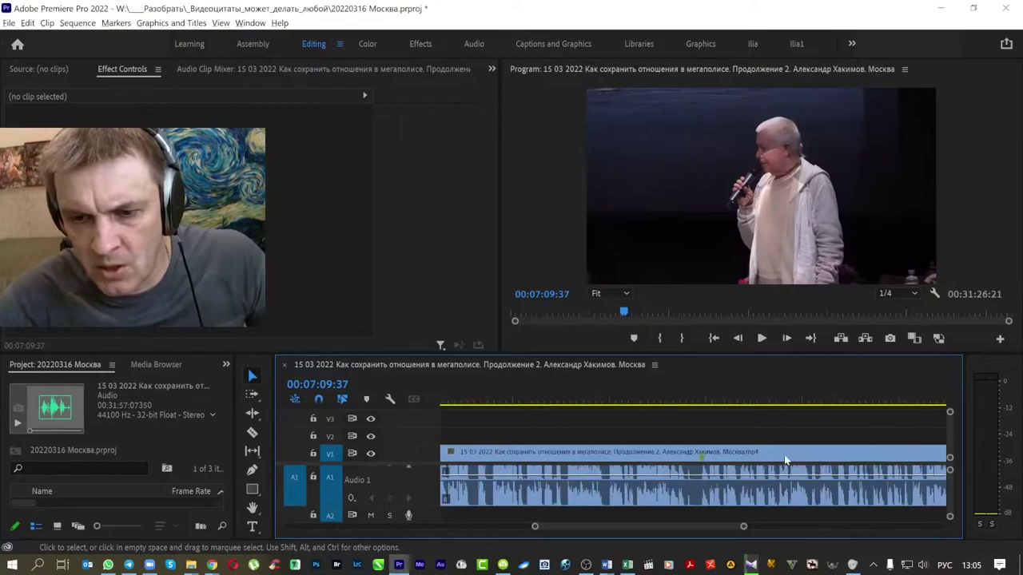
{"action": "scroll", "coordinate": [783, 463], "scroll_direction": "down", "scroll_amount": 3}
Step: Play the end of the sequence to check the closing dissolve and audio fade
{"action": "key", "text": "minus"}
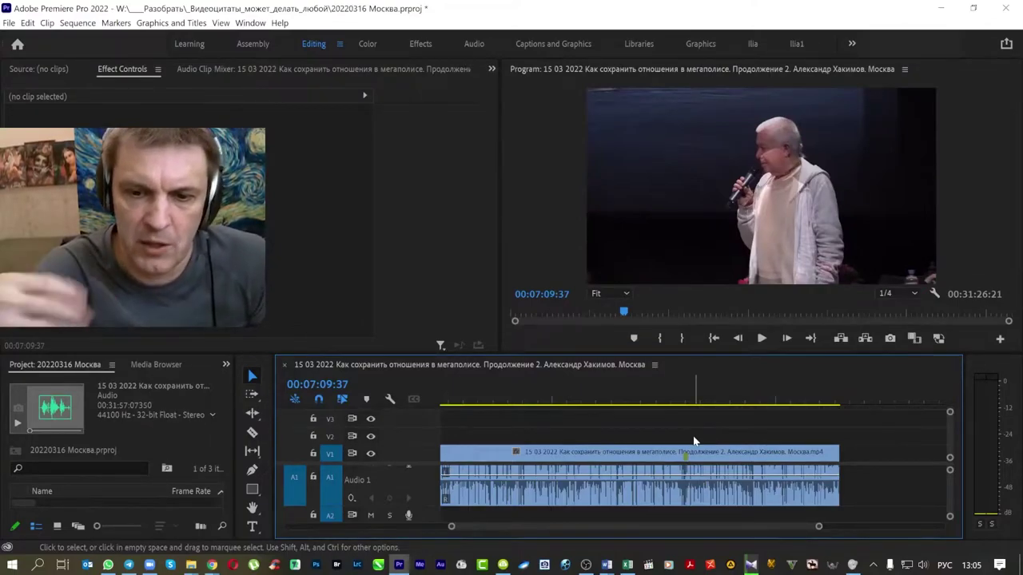
{"action": "left_click", "coordinate": [834, 397]}
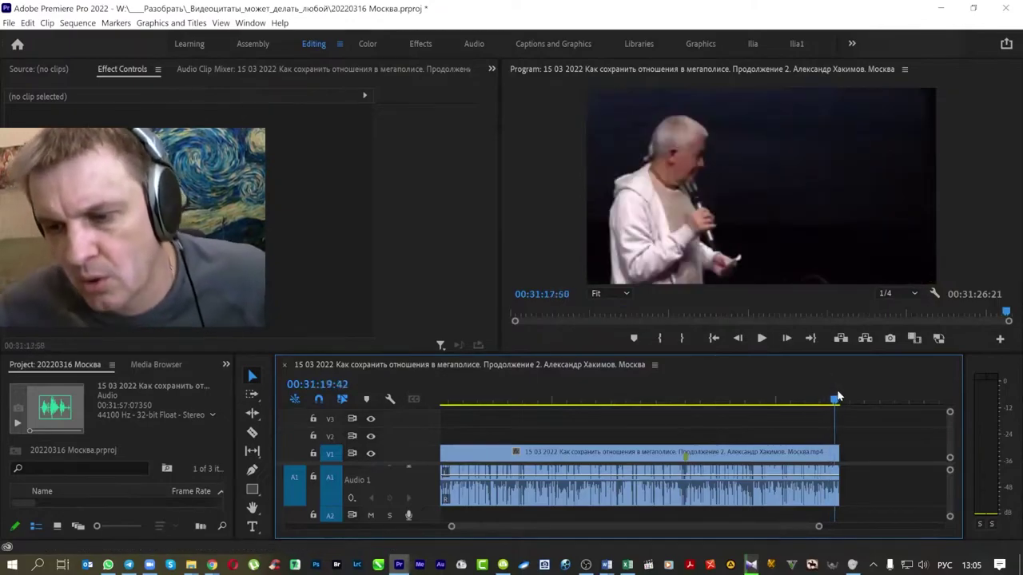
{"action": "key", "text": "space"}
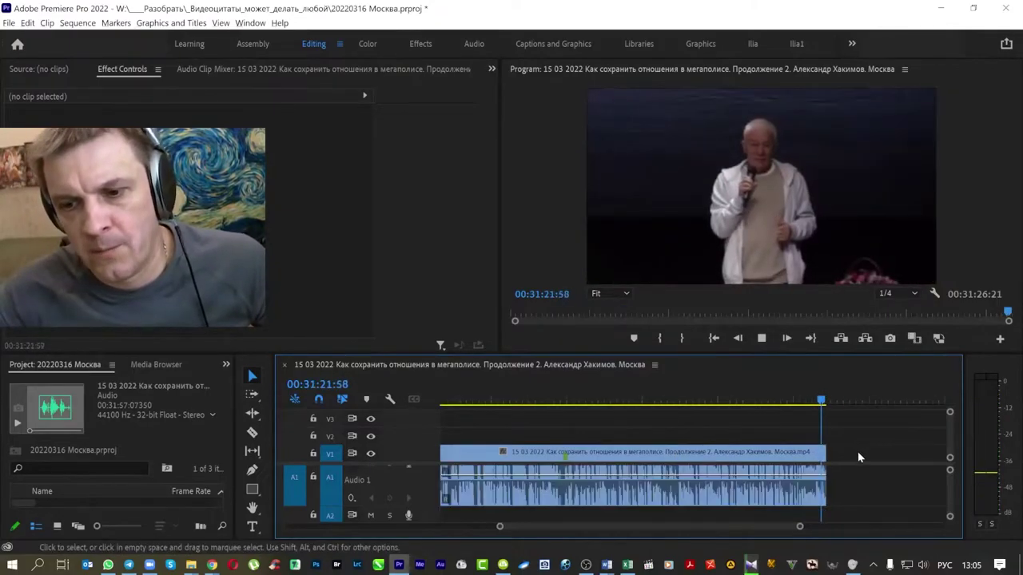
{"action": "key", "text": "equal"}
{"action": "key", "text": "equal"}
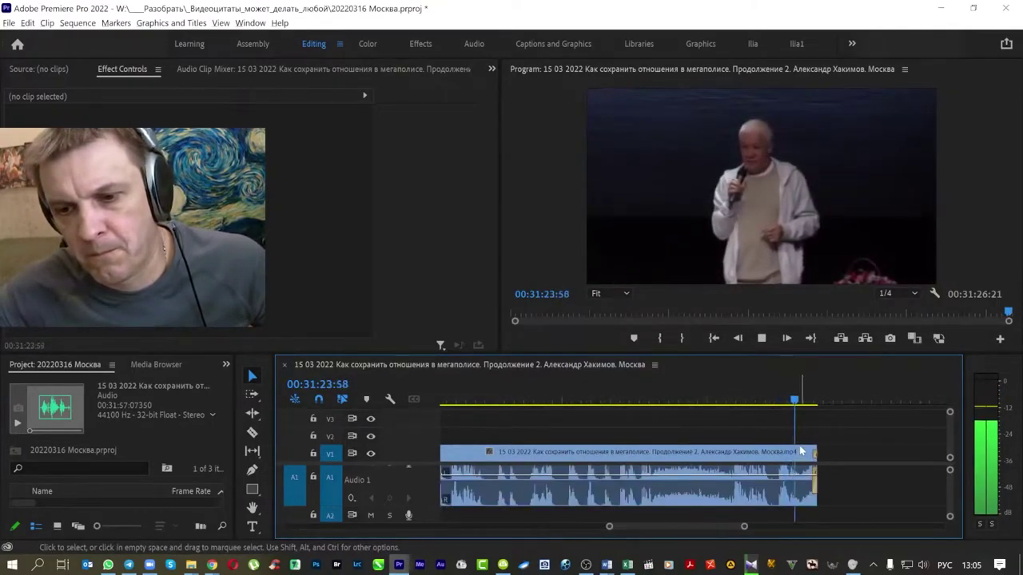
{"action": "key", "text": "equal"}
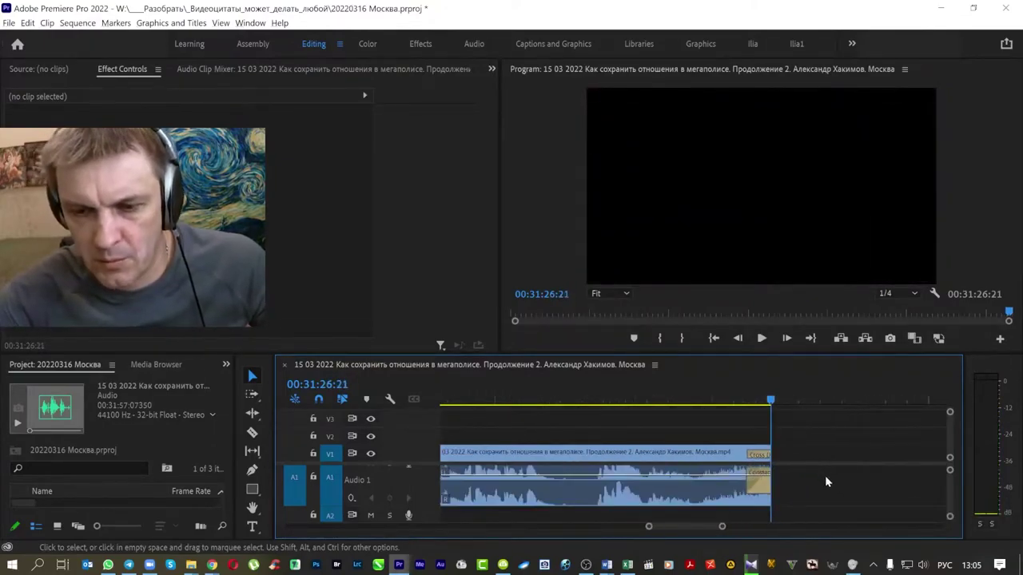
{"action": "key", "text": "space"}
{"action": "key", "text": "minus"}
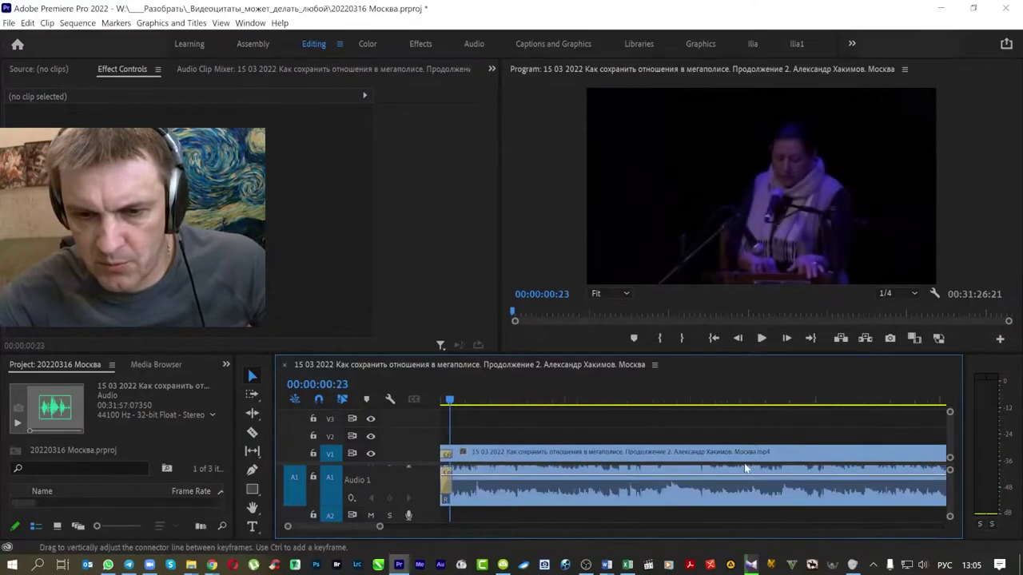
{"action": "key", "text": "minus"}
{"action": "key", "text": "minus"}
{"action": "key", "text": "minus"}
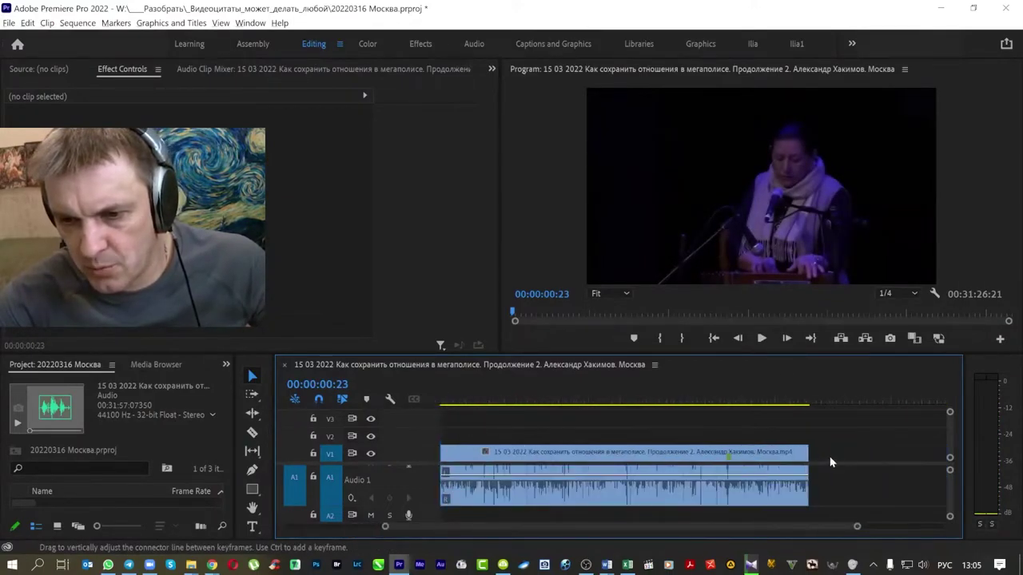
Step: Lengthen the closing audio fade to about one second and the video dissolve to 00:00:01:35, then replay
{"action": "scroll", "coordinate": [815, 456], "scroll_direction": "up", "scroll_amount": 2}
{"action": "scroll", "coordinate": [769, 469], "scroll_direction": "up", "scroll_amount": 2}
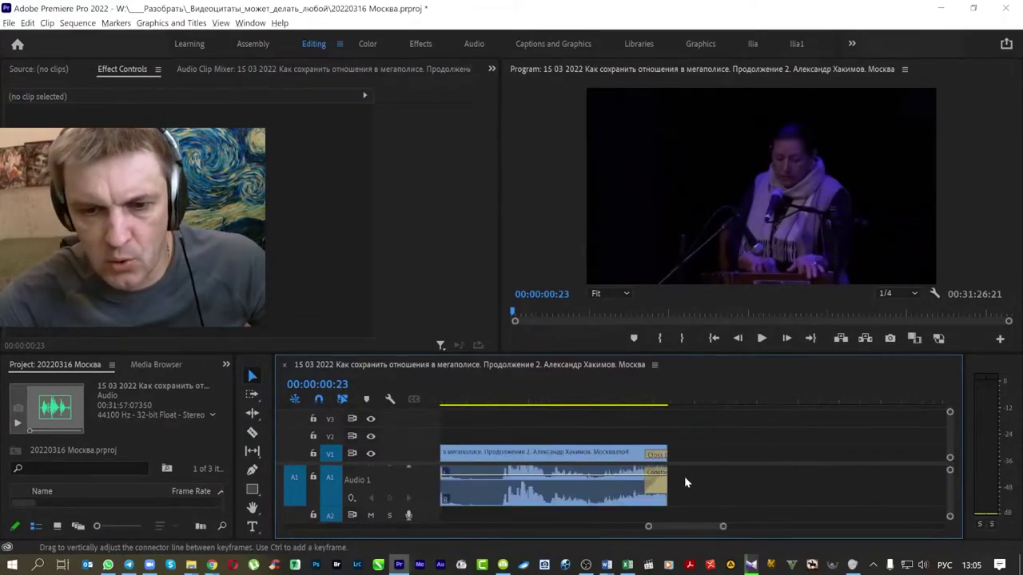
{"action": "left_click_drag", "start_coordinate": [651, 484], "coordinate": [607, 484]}
{"action": "left_click_drag", "start_coordinate": [649, 452], "coordinate": [605, 453]}
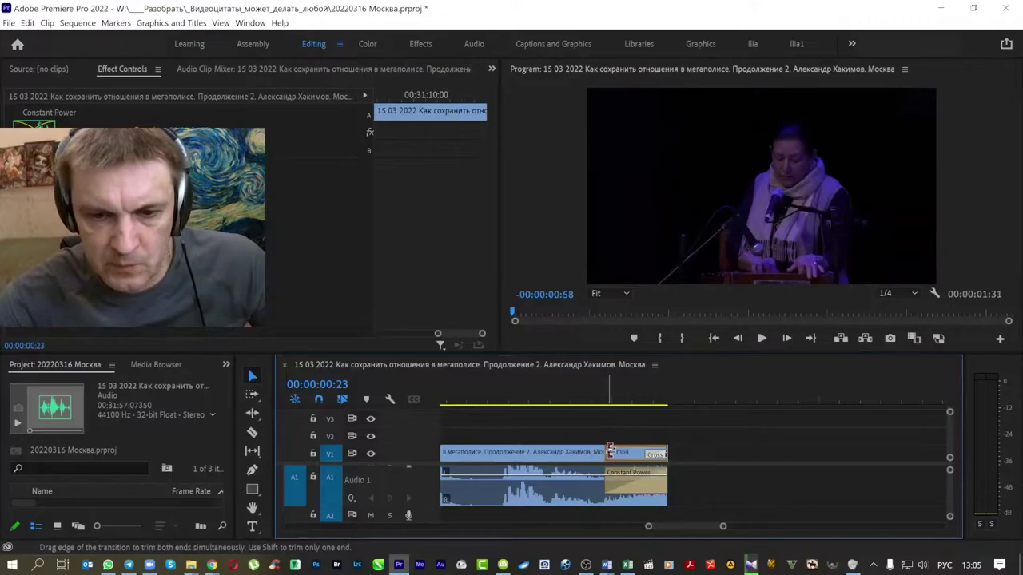
{"action": "left_click", "coordinate": [594, 395]}
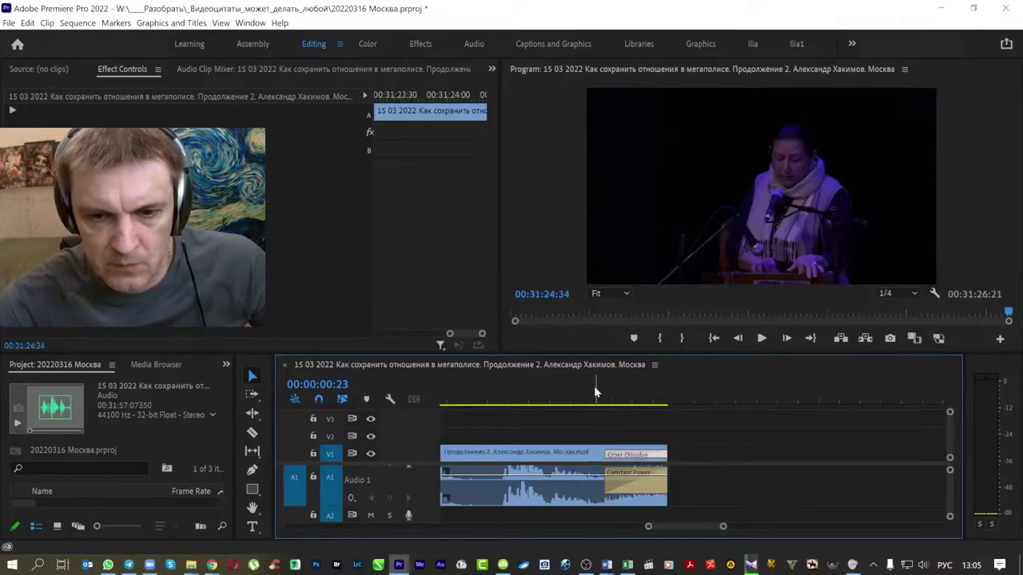
{"action": "key", "text": "space"}
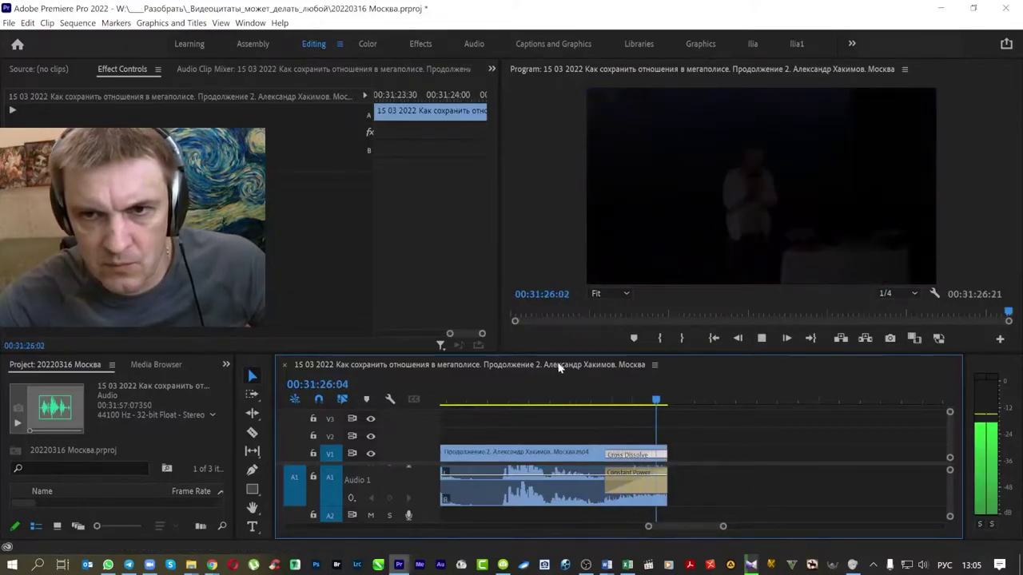
Step: Deselect all clips, fit the full sequence in the timeline, and return the playhead to 00:00:00:00
{"action": "key", "text": "minus"}
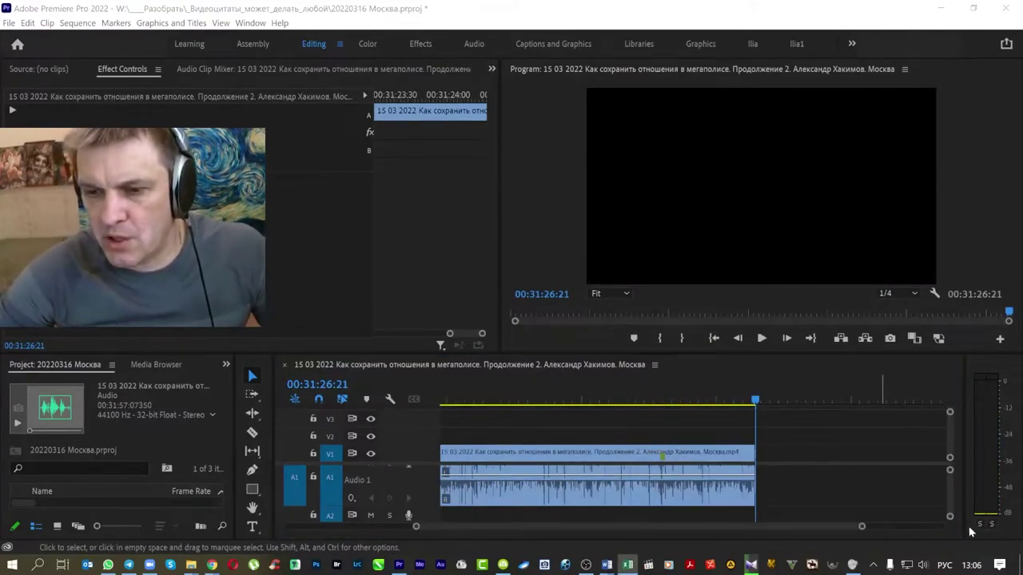
{"action": "left_click", "coordinate": [974, 567]}
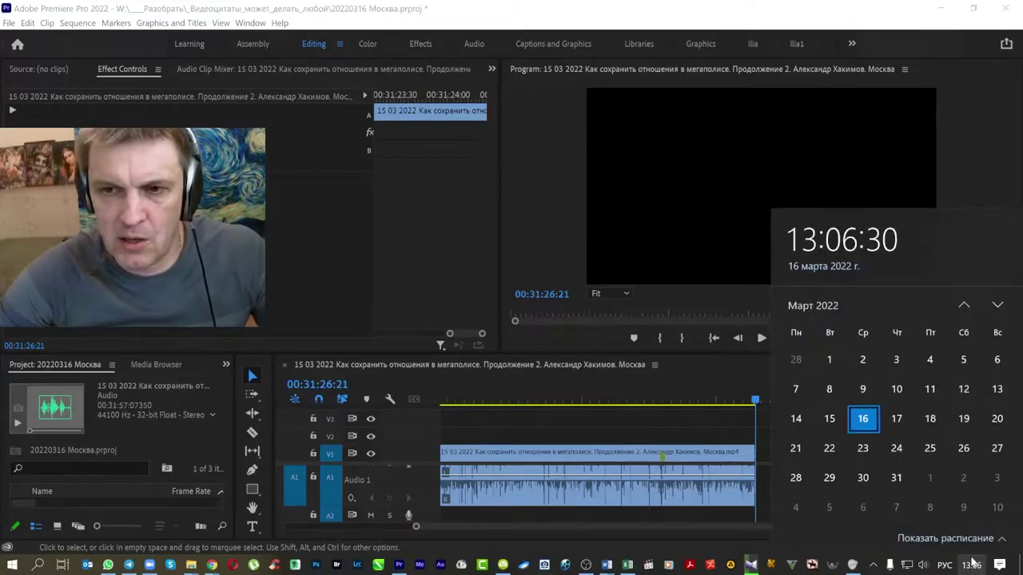
{"action": "left_click", "coordinate": [972, 563]}
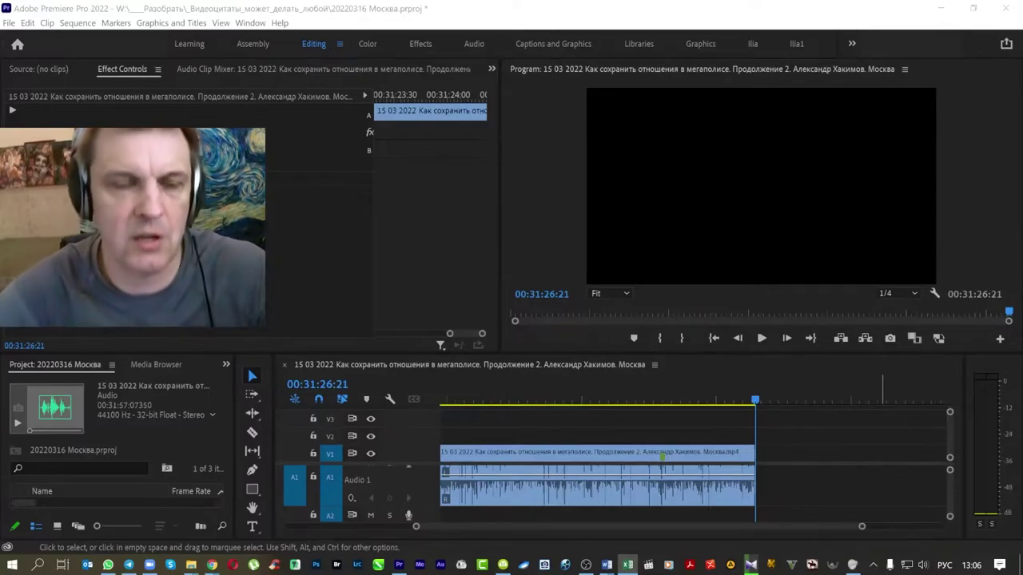
{"action": "left_click", "coordinate": [817, 434]}
{"action": "key", "text": "backslash"}
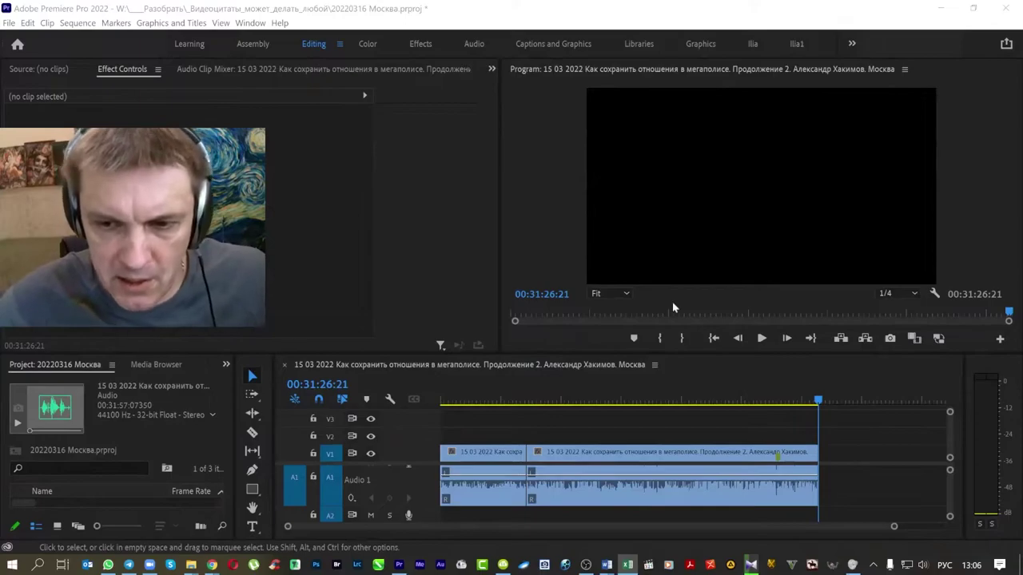
{"action": "left_click_drag", "start_coordinate": [818, 399], "coordinate": [367, 376]}
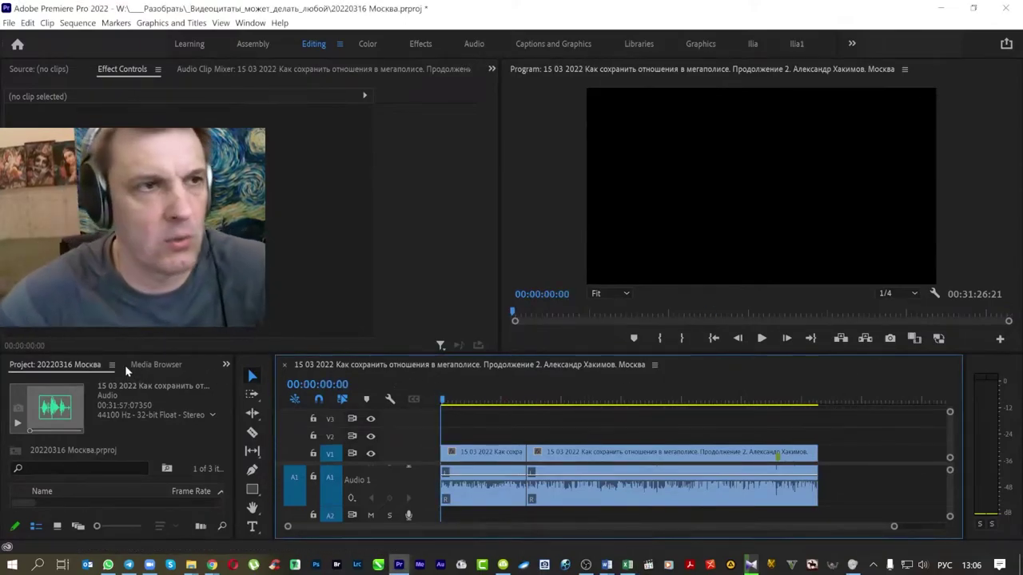
Step: Select all clips and open File > Export > Media
{"action": "left_click", "coordinate": [27, 22]}
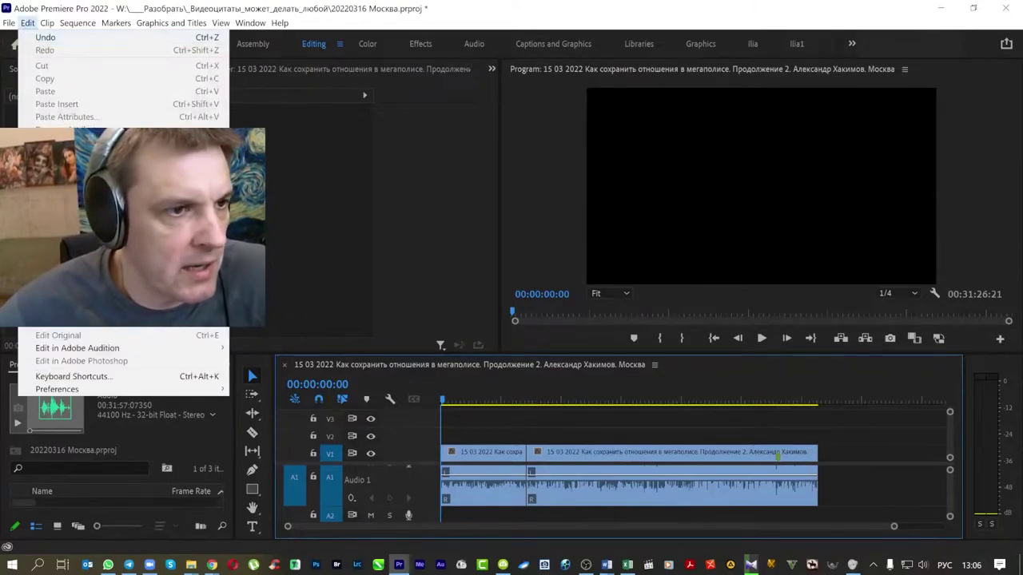
{"action": "left_click", "coordinate": [48, 175]}
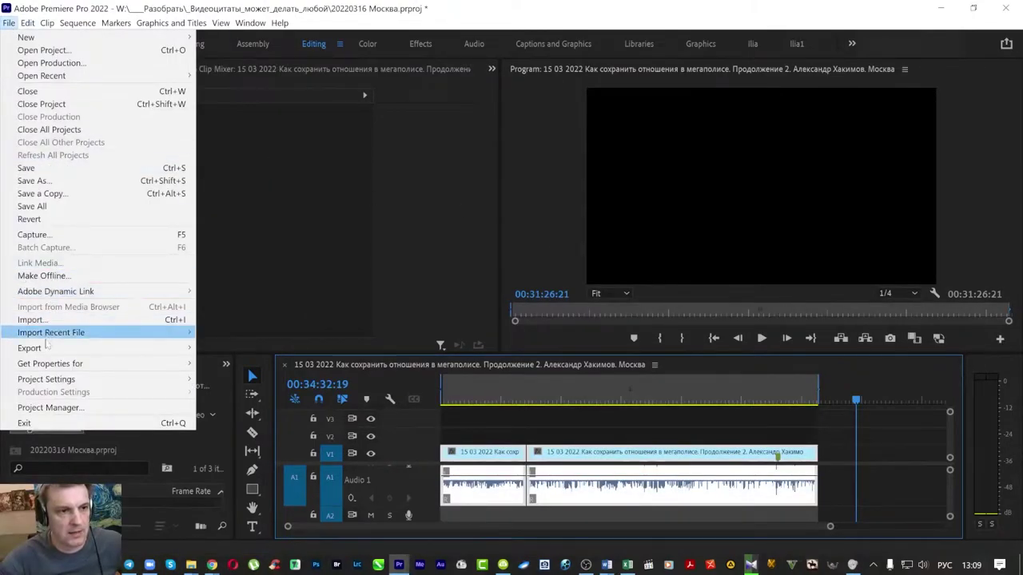
{"action": "mouse_move", "coordinate": [45, 349]}
{"action": "left_click", "coordinate": [226, 349]}
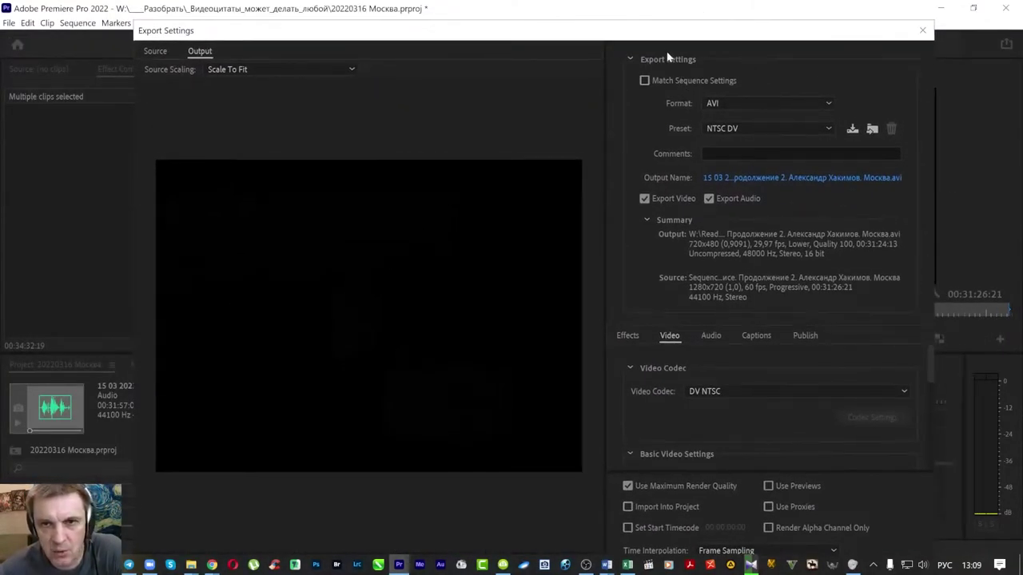
Step: Move and resize the Export Settings window so its bottom buttons are visible
{"action": "left_click_drag", "start_coordinate": [668, 37], "coordinate": [626, 6]}
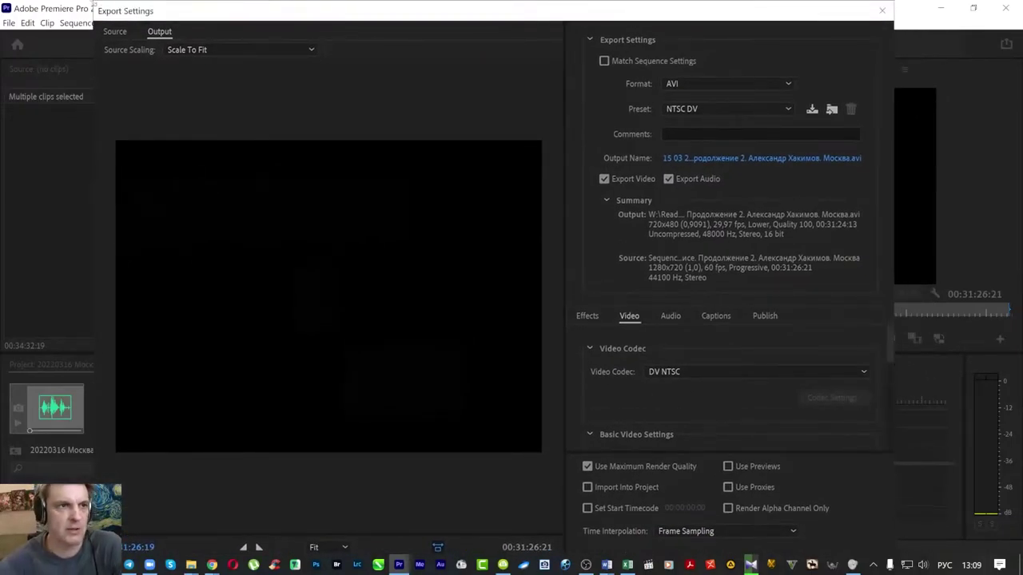
{"action": "left_click_drag", "start_coordinate": [92, 3], "coordinate": [99, 77]}
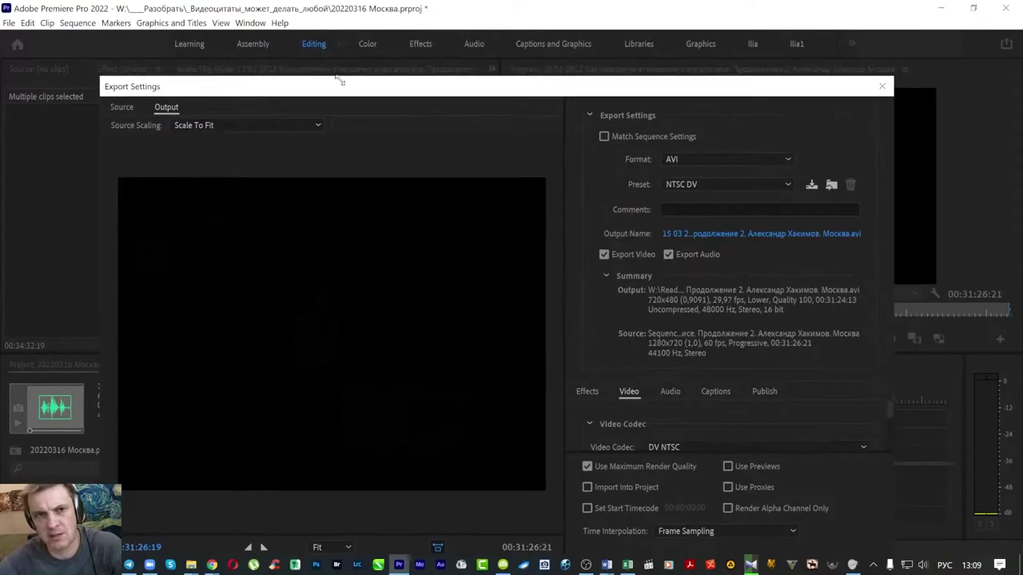
{"action": "left_click_drag", "start_coordinate": [337, 95], "coordinate": [287, 47]}
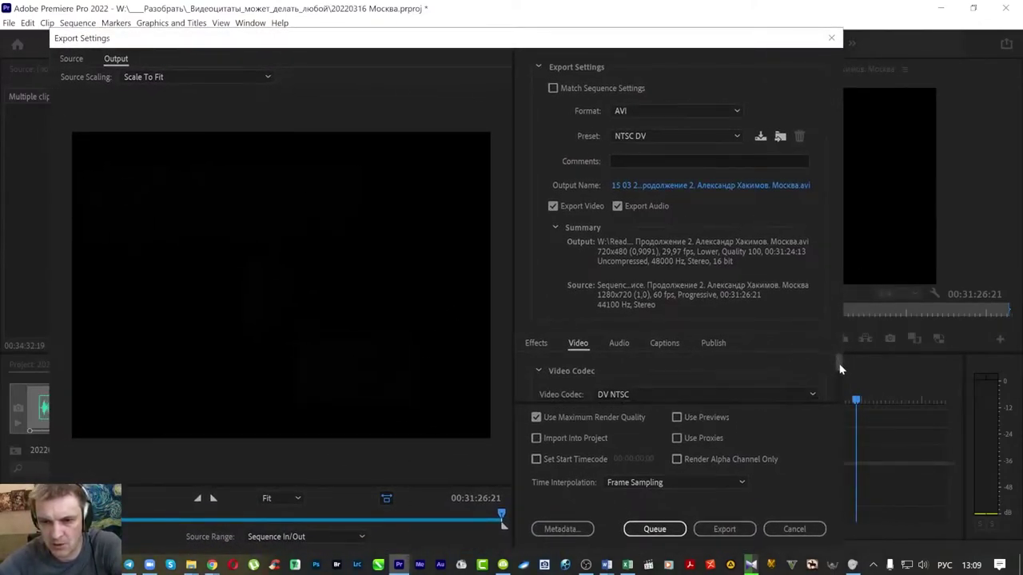
{"action": "left_click_drag", "start_coordinate": [838, 361], "coordinate": [832, 362]}
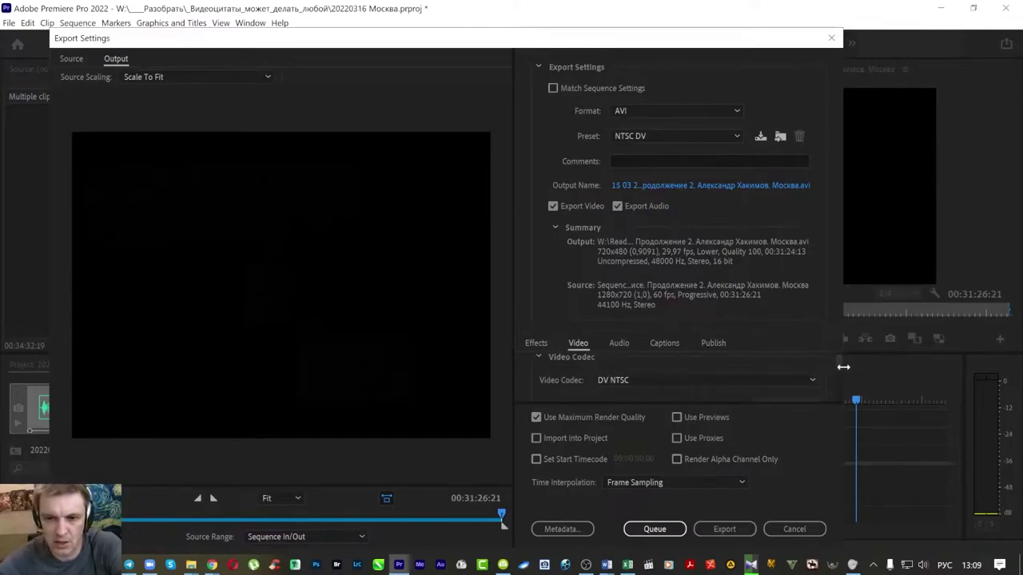
{"action": "mouse_move", "coordinate": [837, 369]}
{"action": "left_mouse_down"}
{"action": "mouse_move", "coordinate": [818, 343]}
{"action": "mouse_move", "coordinate": [844, 387]}
{"action": "mouse_move", "coordinate": [840, 347]}
{"action": "left_mouse_up"}
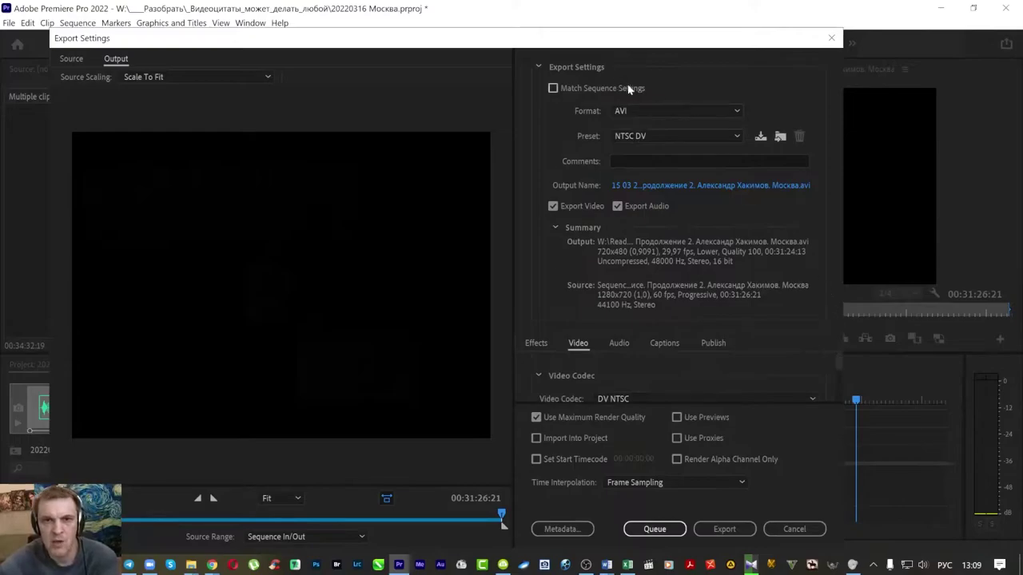
Step: Switch the export format to H.264, giving a custom 1280x720, 30 fps preset
{"action": "left_click", "coordinate": [662, 109]}
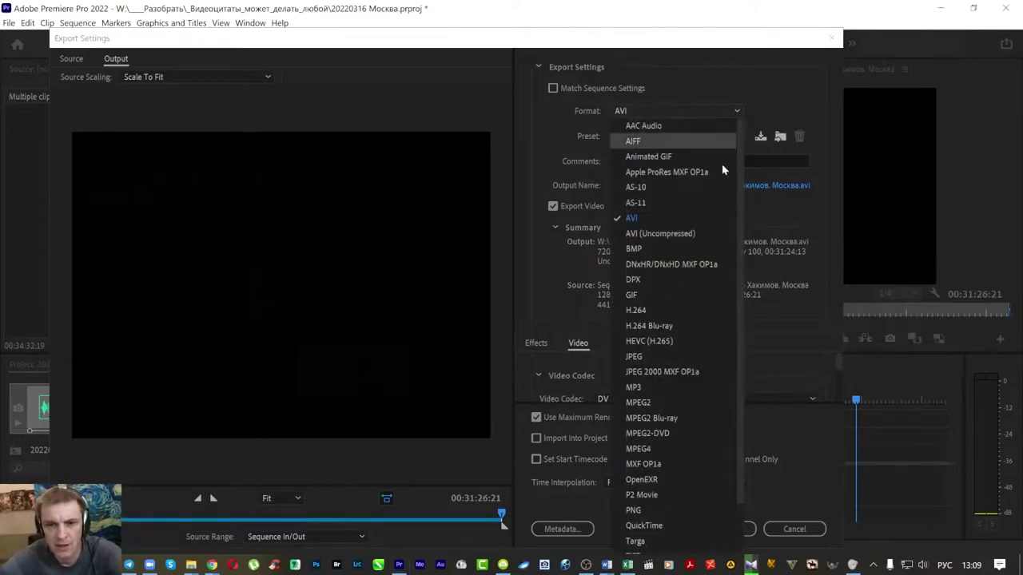
{"action": "left_click", "coordinate": [631, 217]}
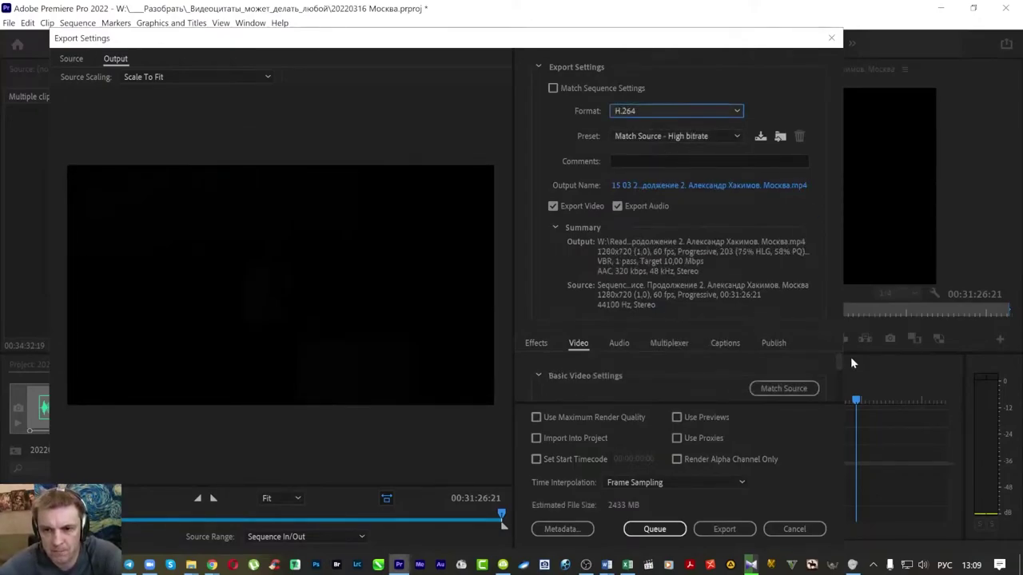
{"action": "scroll", "coordinate": [838, 359], "scroll_direction": "down", "scroll_amount": 1}
{"action": "scroll", "coordinate": [838, 359], "scroll_direction": "down", "scroll_amount": 1}
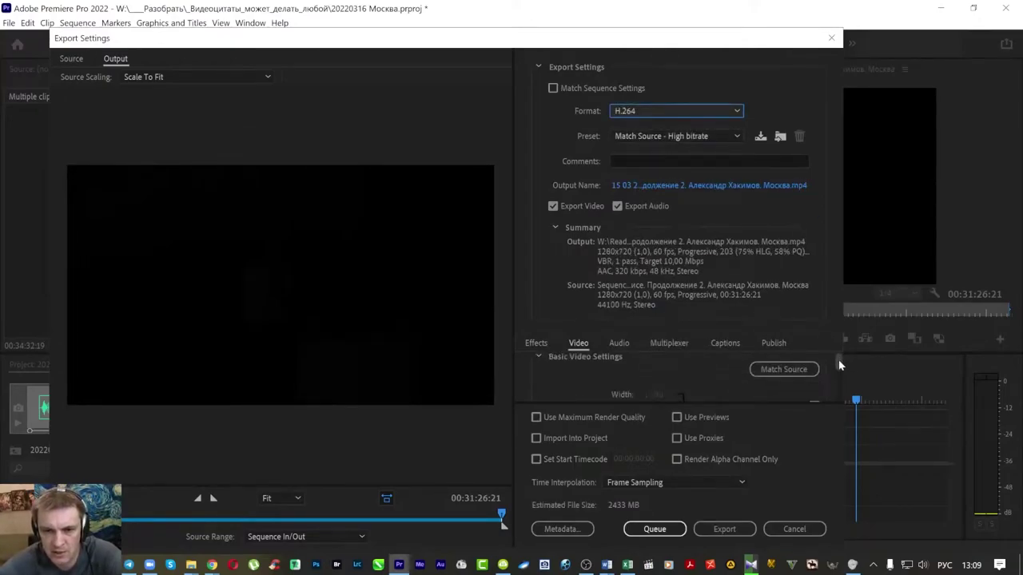
{"action": "scroll", "coordinate": [838, 358], "scroll_direction": "up", "scroll_amount": 2}
{"action": "scroll", "coordinate": [838, 359], "scroll_direction": "down", "scroll_amount": 2}
{"action": "scroll", "coordinate": [839, 360], "scroll_direction": "down", "scroll_amount": 2}
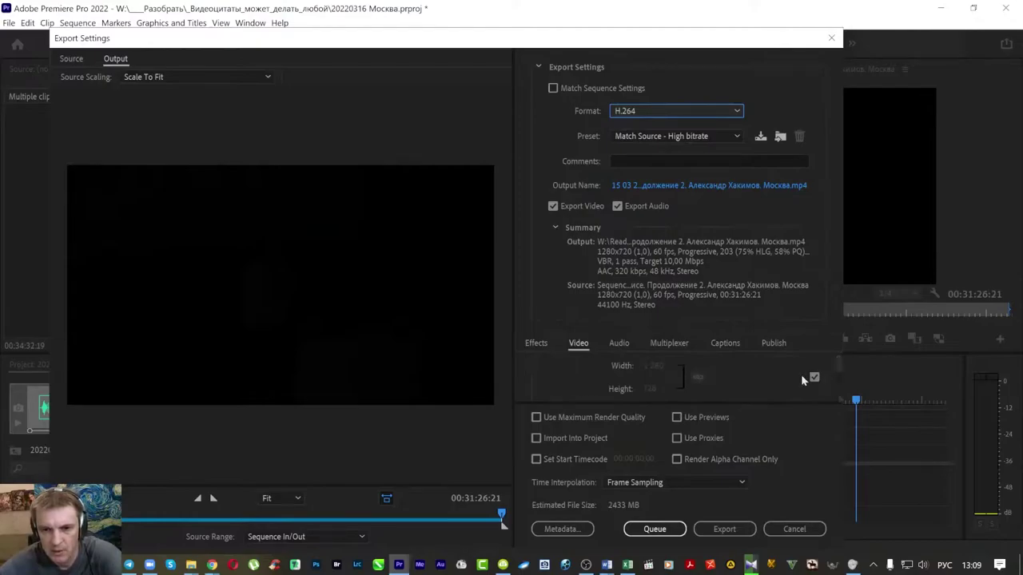
{"action": "scroll", "coordinate": [801, 374], "scroll_direction": "down", "scroll_amount": 2}
{"action": "scroll", "coordinate": [839, 396], "scroll_direction": "down", "scroll_amount": 2}
{"action": "scroll", "coordinate": [838, 395], "scroll_direction": "down", "scroll_amount": 3}
{"action": "scroll", "coordinate": [838, 397], "scroll_direction": "up", "scroll_amount": 1}
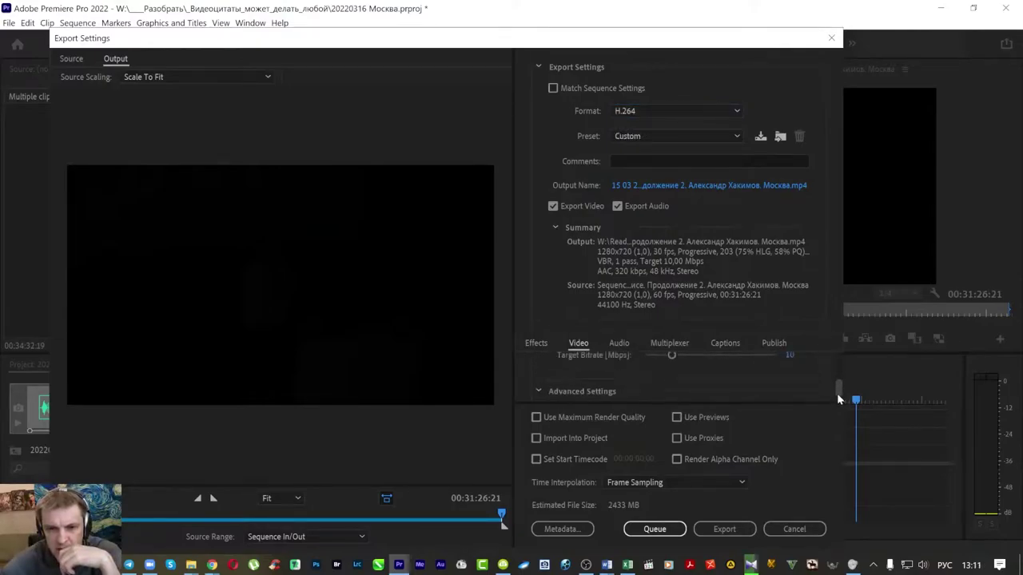
{"action": "scroll", "coordinate": [838, 397], "scroll_direction": "up", "scroll_amount": 1}
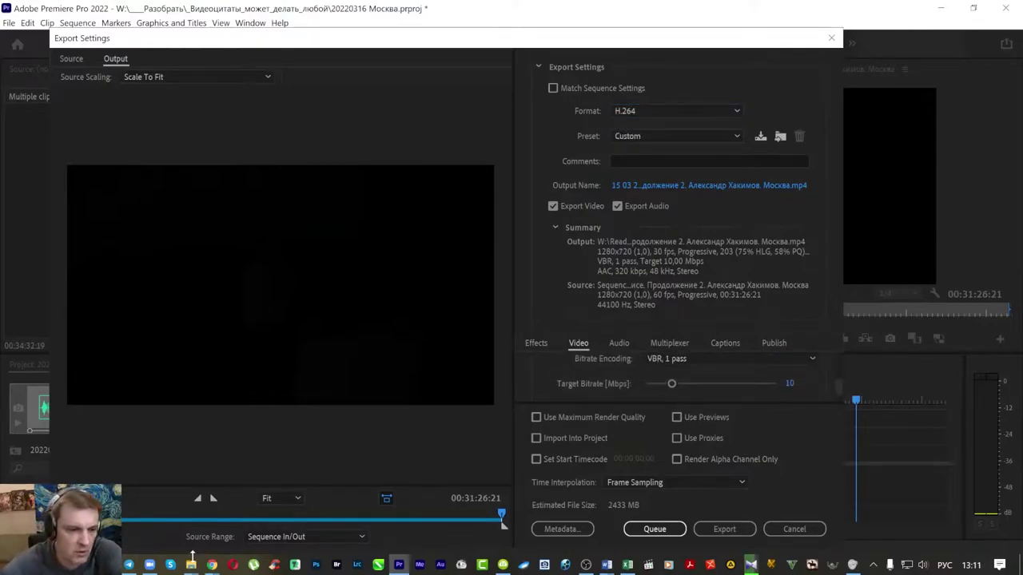
{"action": "left_click", "coordinate": [190, 566]}
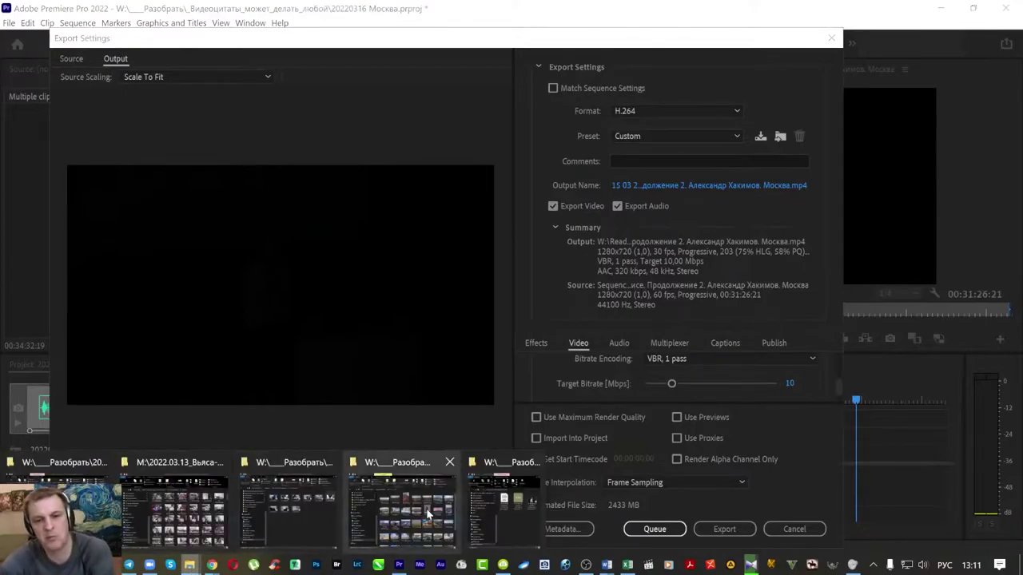
Step: Inspect the source lecture MP4's details: 1280x720, 30 fps, 1042 kbit/s bitrate
{"action": "left_click", "coordinate": [504, 516]}
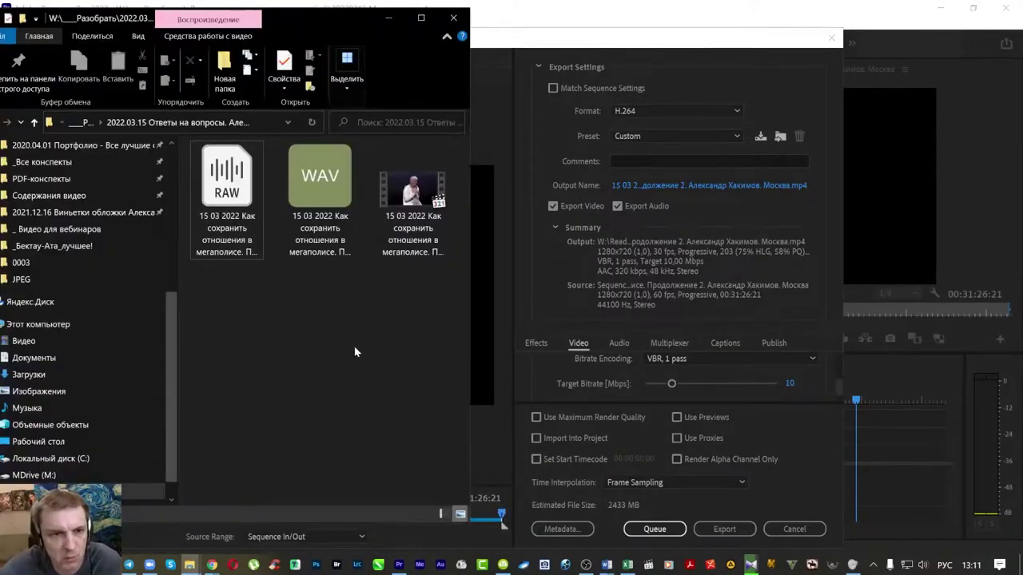
{"action": "left_click", "coordinate": [421, 200]}
{"action": "right_click", "coordinate": [418, 200]}
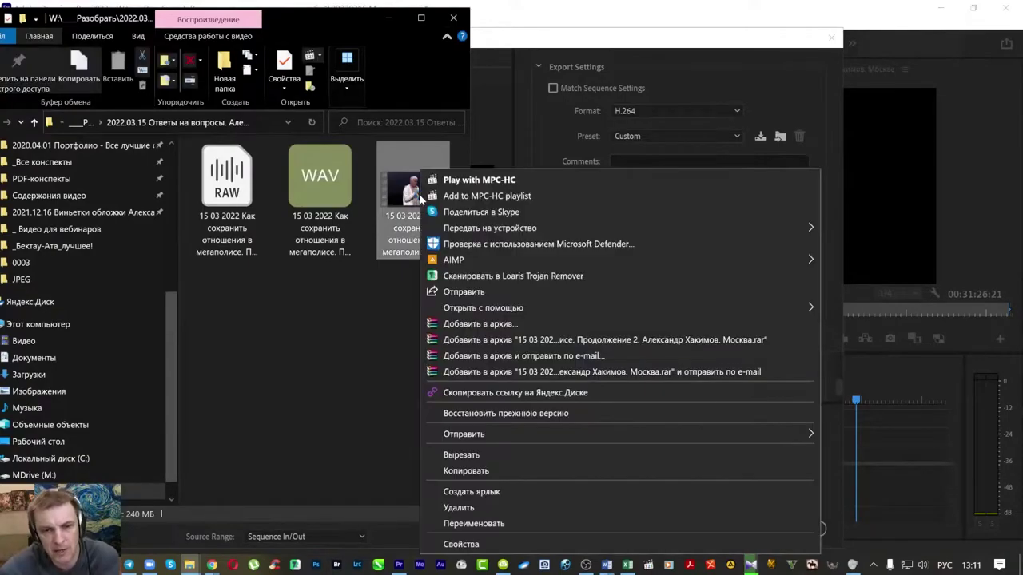
{"action": "left_click", "coordinate": [467, 541]}
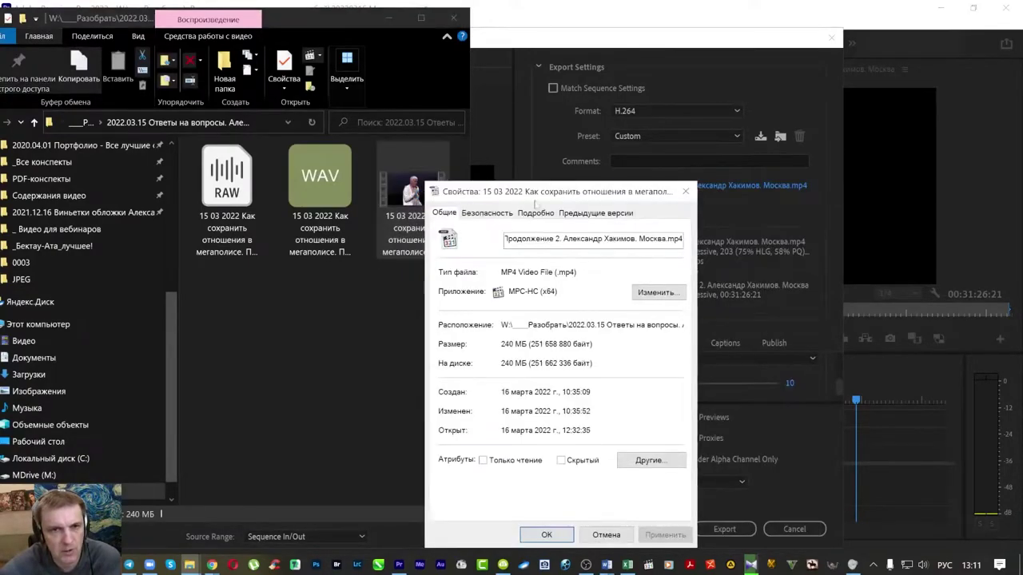
{"action": "left_click", "coordinate": [534, 213]}
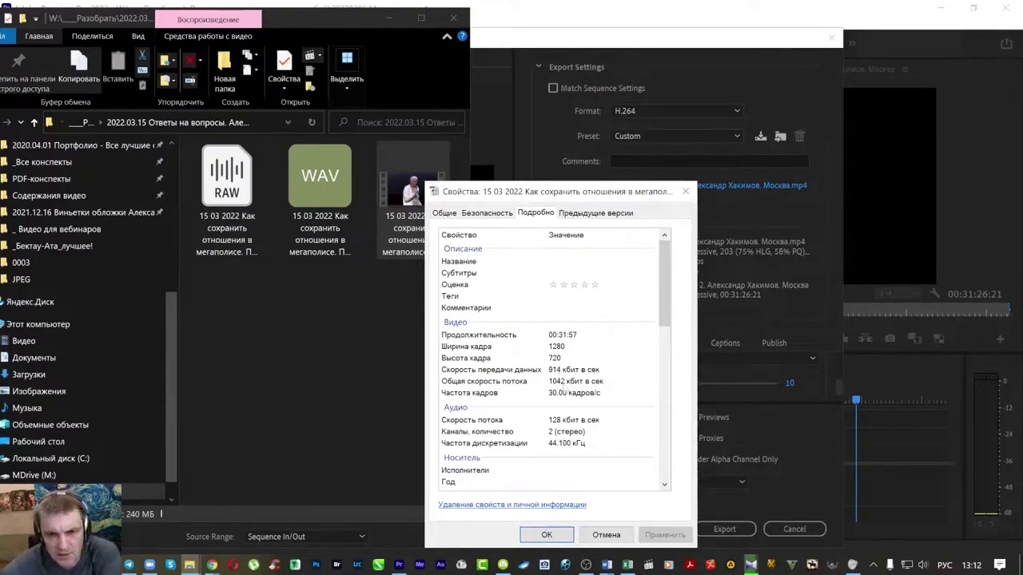
{"action": "key", "text": "alt+Tab"}
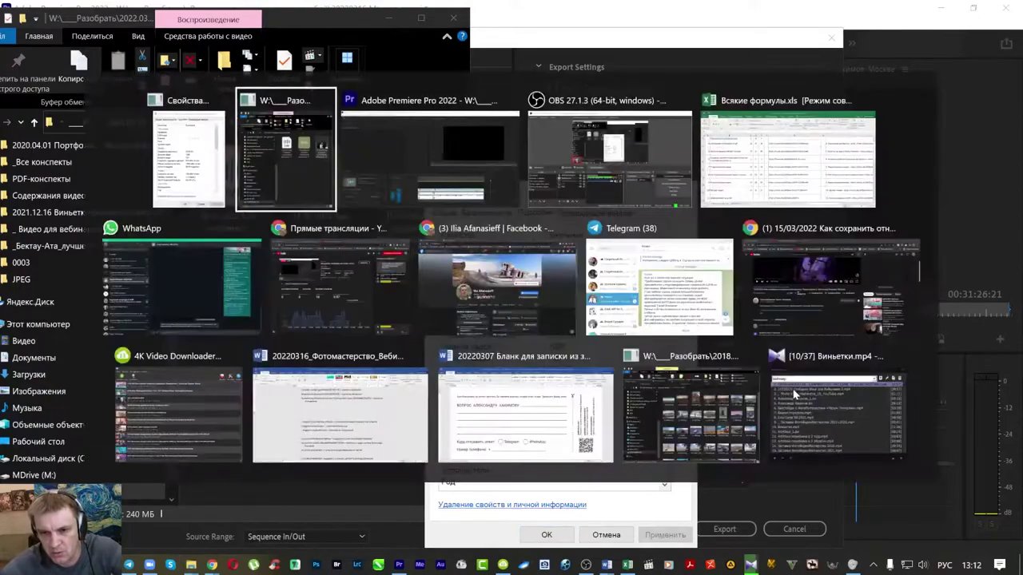
Step: Set the target bitrate to 2 Mbps and enable Maximum Render Quality
{"action": "left_click", "coordinate": [791, 384]}
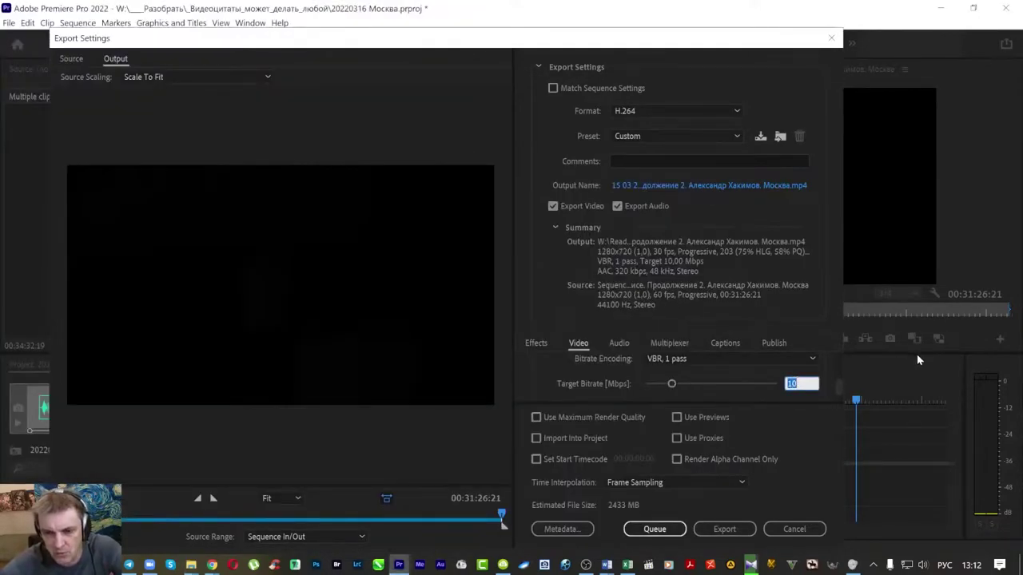
{"action": "type", "text": "2"}
{"action": "key", "text": "Tab"}
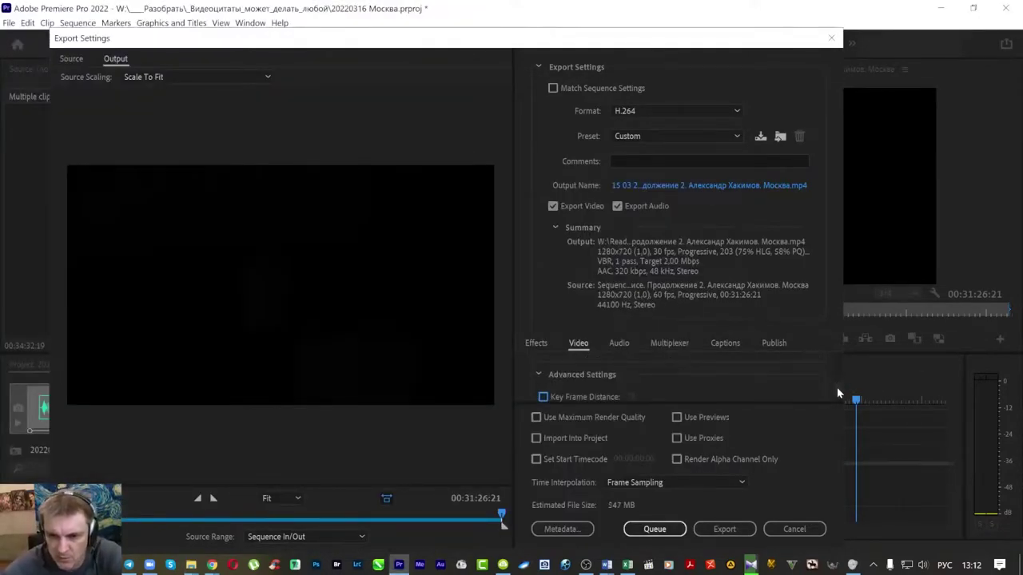
{"action": "scroll", "coordinate": [836, 386], "scroll_direction": "down", "scroll_amount": 2}
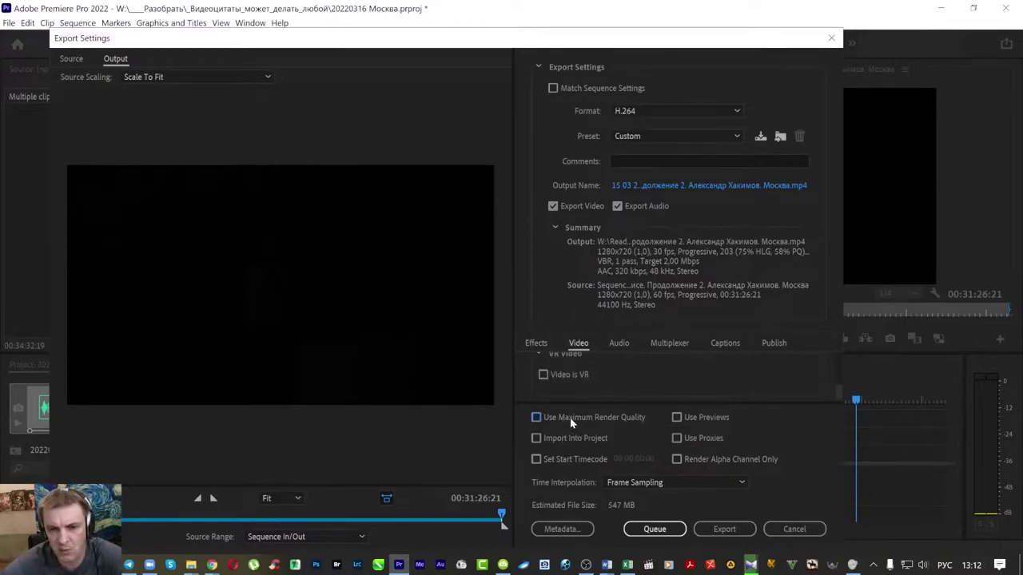
{"action": "left_click", "coordinate": [570, 417]}
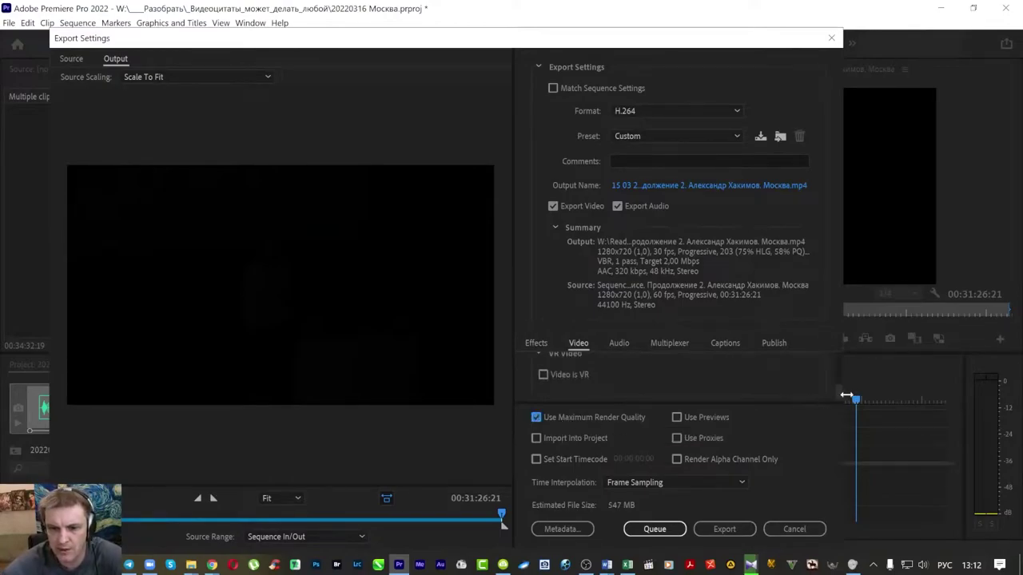
{"action": "left_click_drag", "start_coordinate": [839, 390], "coordinate": [835, 373]}
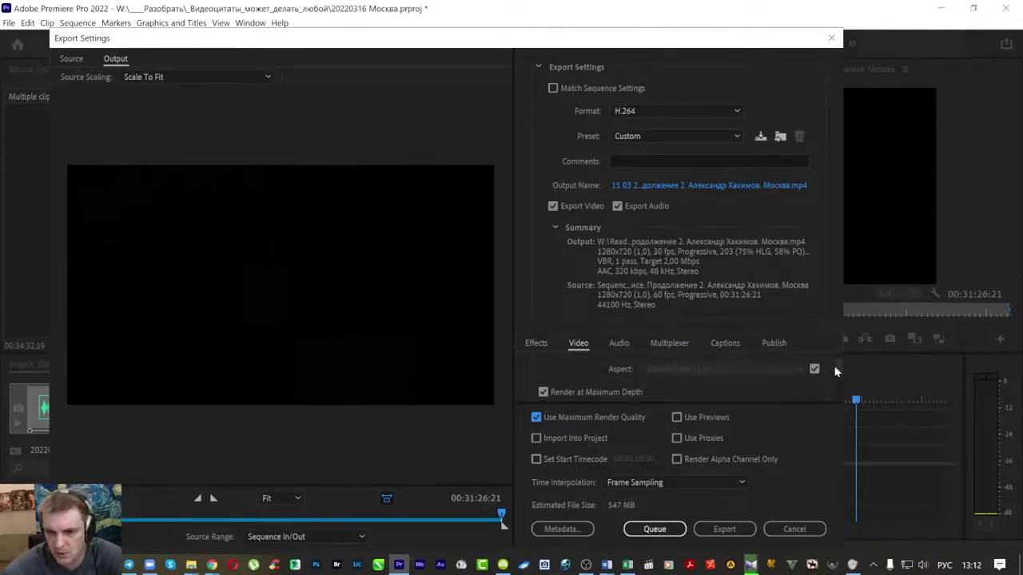
{"action": "left_click_drag", "start_coordinate": [835, 371], "coordinate": [831, 403]}
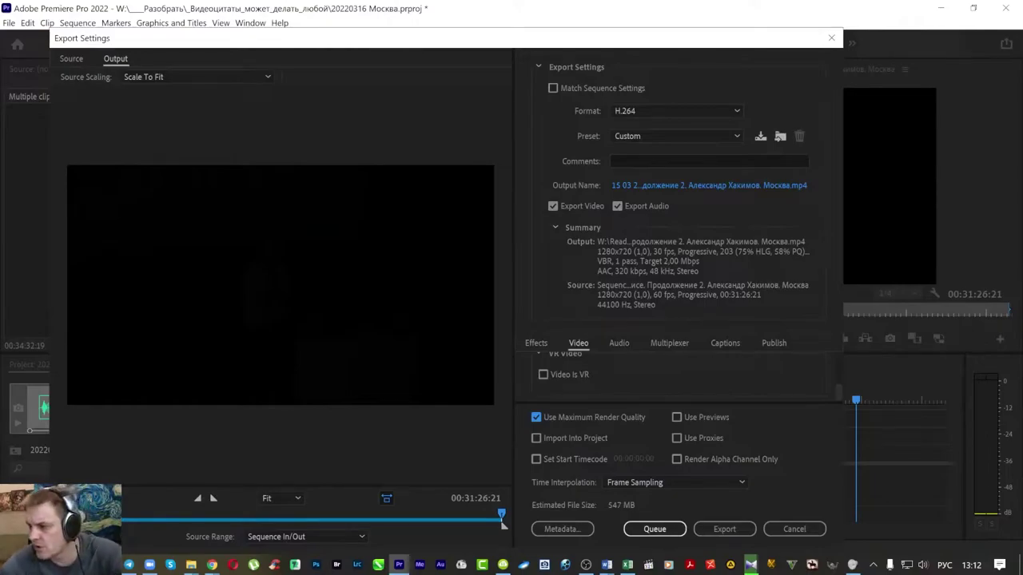
Step: Cycle through the open windows, then stay in Premiere's Export Settings
{"action": "key", "text": "alt+Tab"}
{"action": "key", "text": "Tab"}
{"action": "key", "text": "Tab"}
{"action": "key", "text": "Tab"}
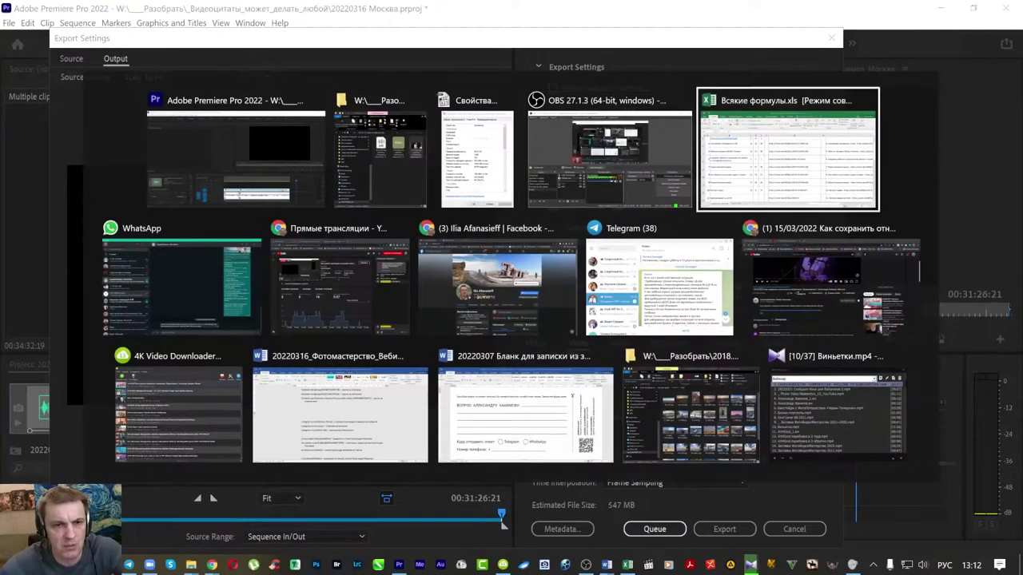
{"action": "key", "text": "Tab"}
{"action": "key", "text": "Tab"}
{"action": "key", "text": "Escape"}
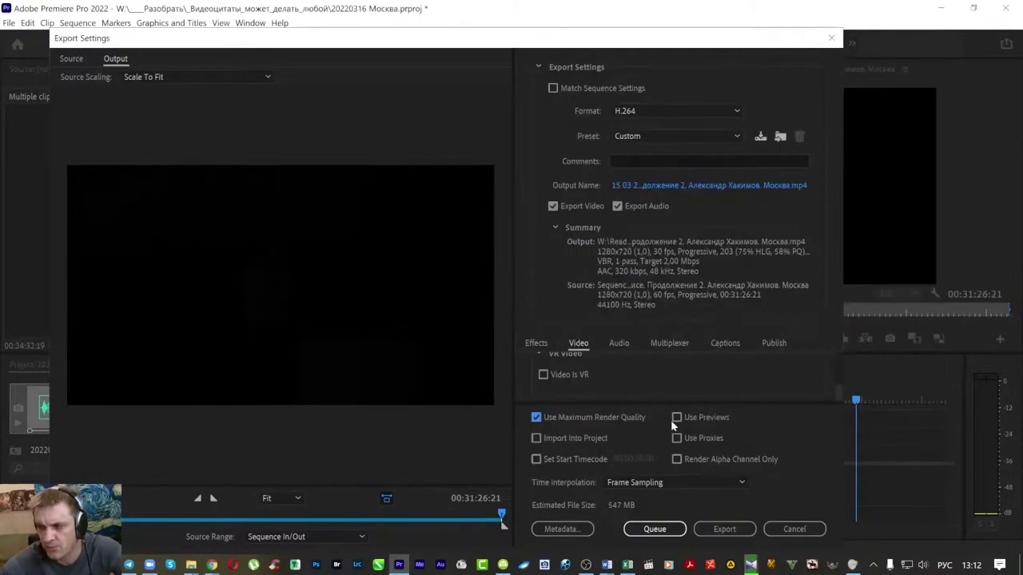
Step: Keep the AAC audio at a 48000 Hz sample rate and a 320 kbps bitrate
{"action": "left_click", "coordinate": [620, 345]}
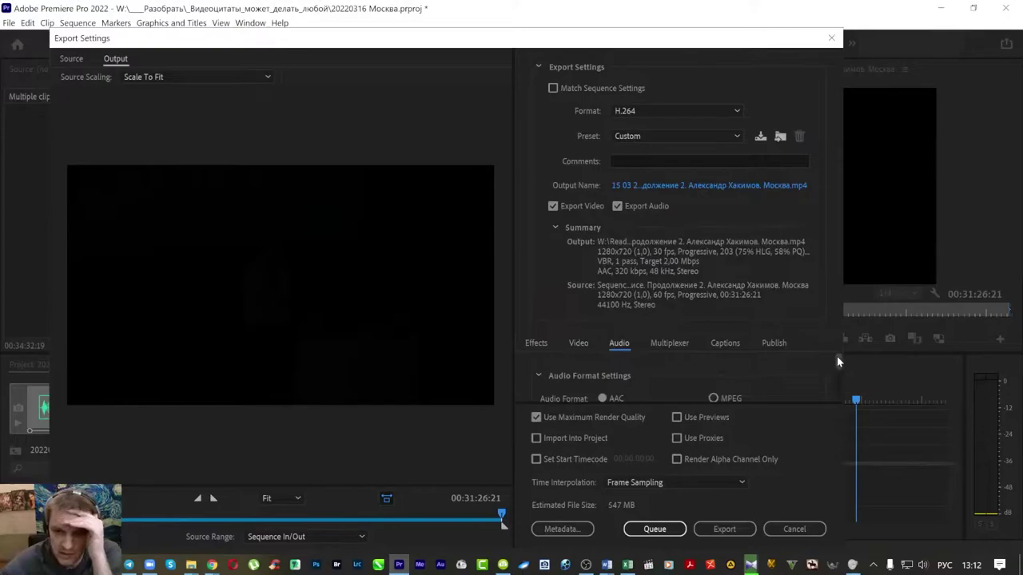
{"action": "left_click_drag", "start_coordinate": [836, 361], "coordinate": [835, 379]}
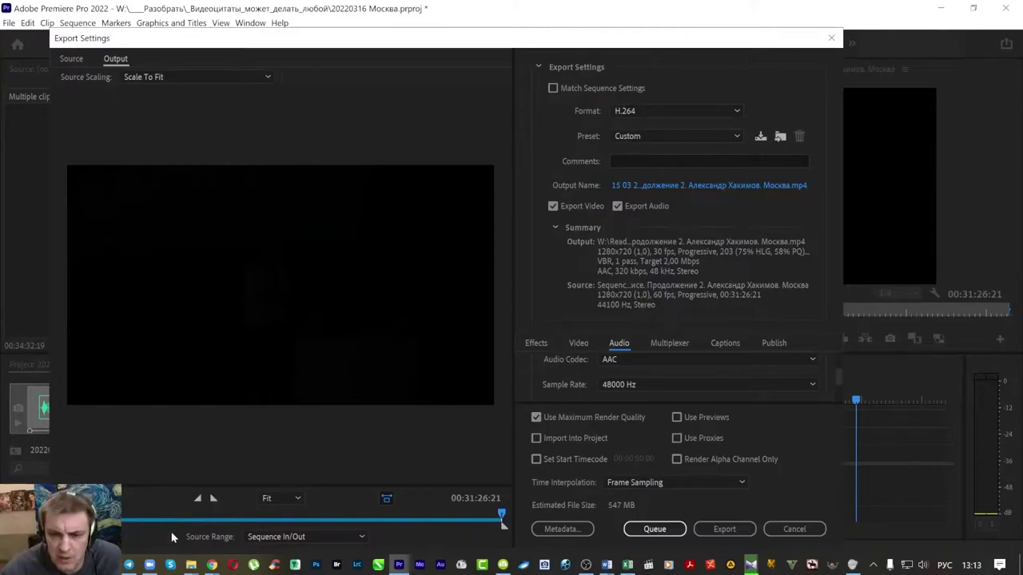
{"action": "left_click", "coordinate": [653, 384]}
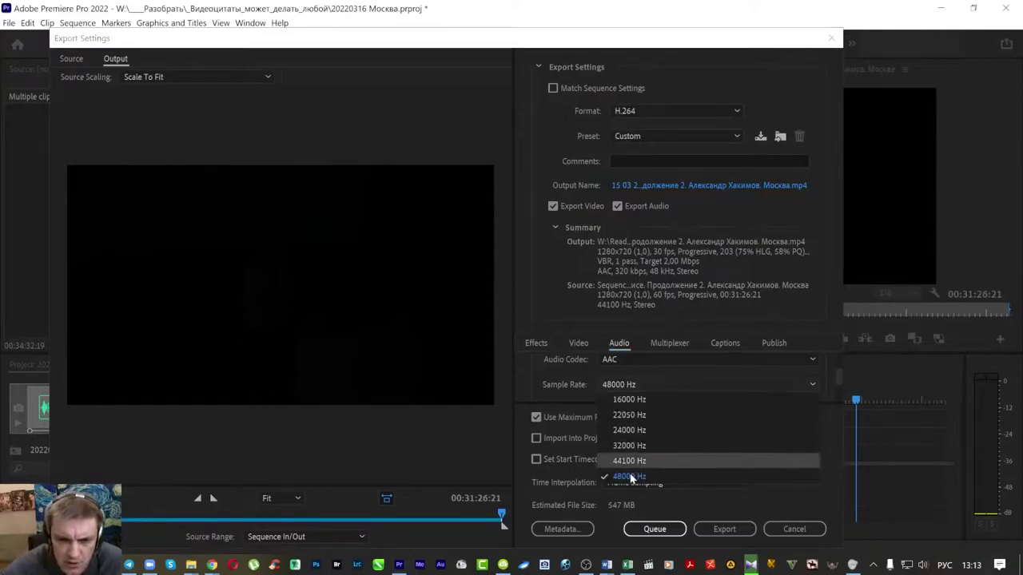
{"action": "left_click", "coordinate": [629, 477]}
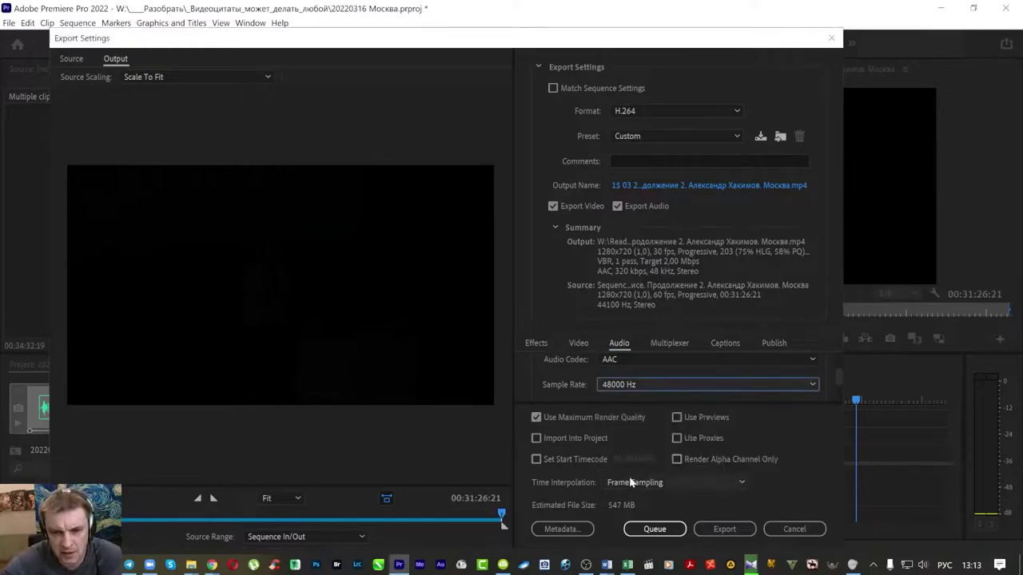
{"action": "left_click", "coordinate": [756, 385]}
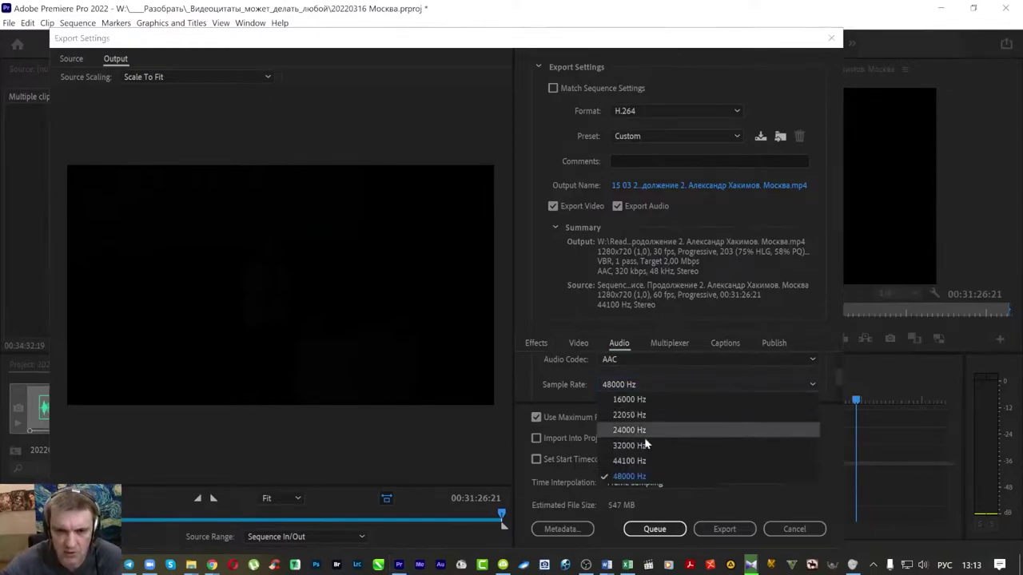
{"action": "left_click", "coordinate": [620, 478]}
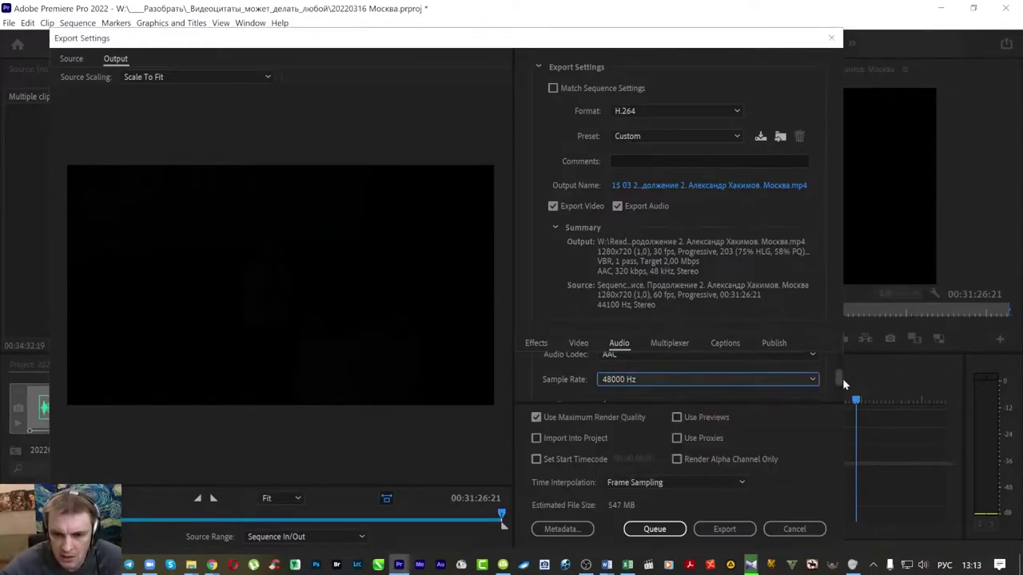
{"action": "left_click_drag", "start_coordinate": [838, 376], "coordinate": [843, 392]}
{"action": "scroll", "coordinate": [839, 391], "scroll_direction": "down", "scroll_amount": 2}
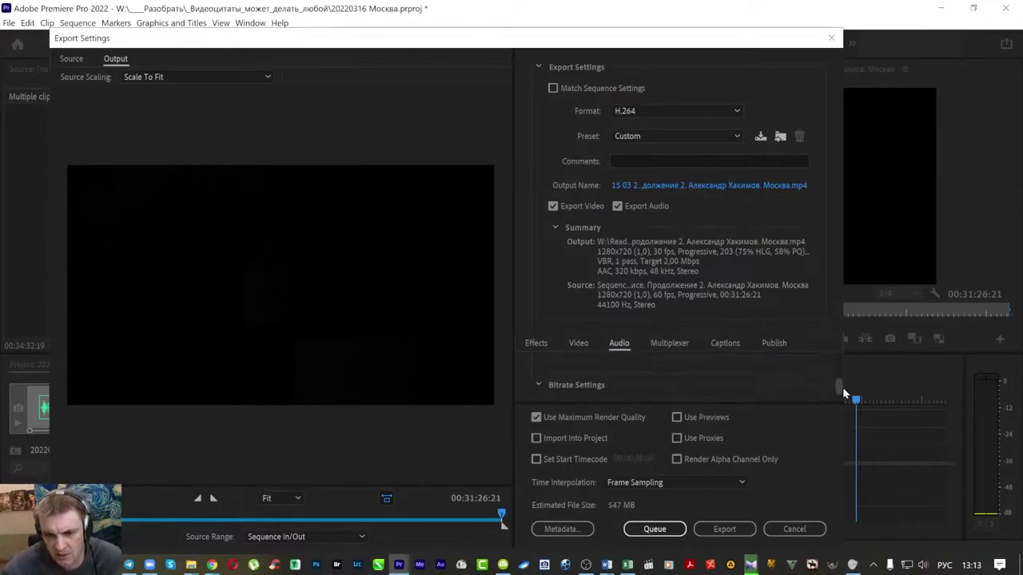
{"action": "left_click", "coordinate": [742, 376]}
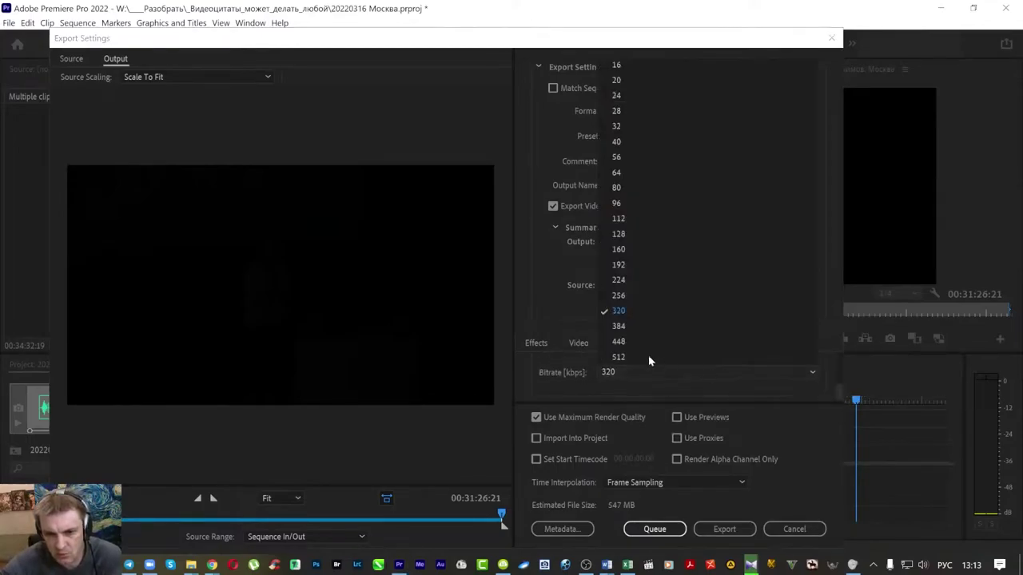
{"action": "left_click", "coordinate": [628, 310]}
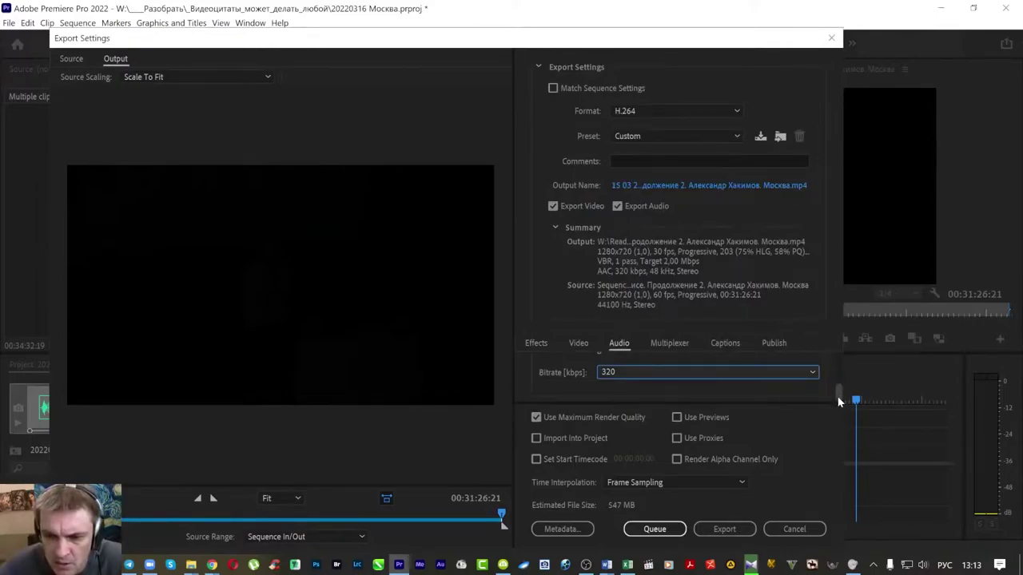
{"action": "mouse_move", "coordinate": [838, 402]}
{"action": "left_mouse_down"}
{"action": "mouse_move", "coordinate": [840, 377]}
{"action": "mouse_move", "coordinate": [838, 393]}
{"action": "left_mouse_up"}
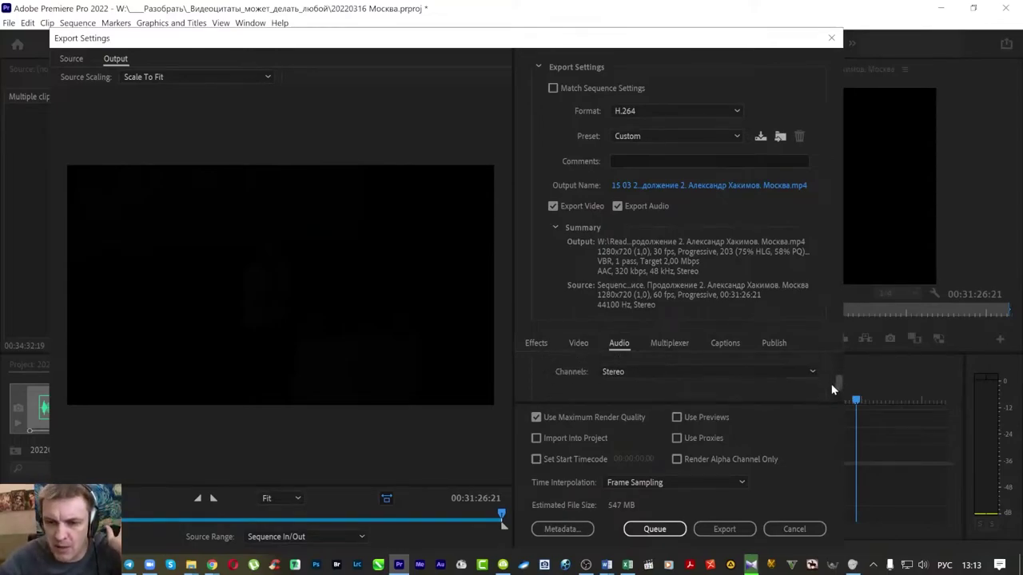
{"action": "left_click", "coordinate": [579, 344]}
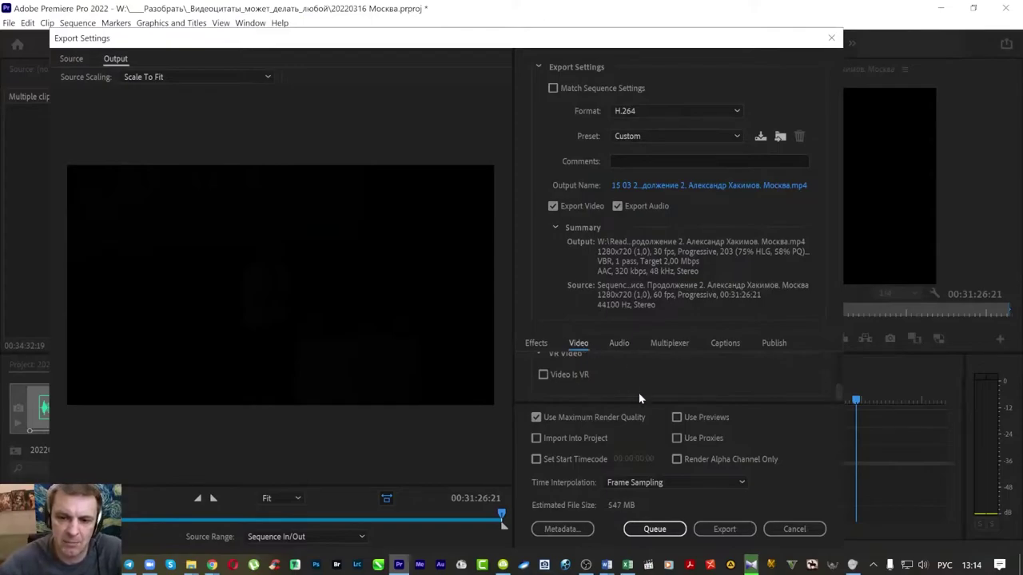
{"action": "left_click_drag", "start_coordinate": [838, 396], "coordinate": [836, 368]}
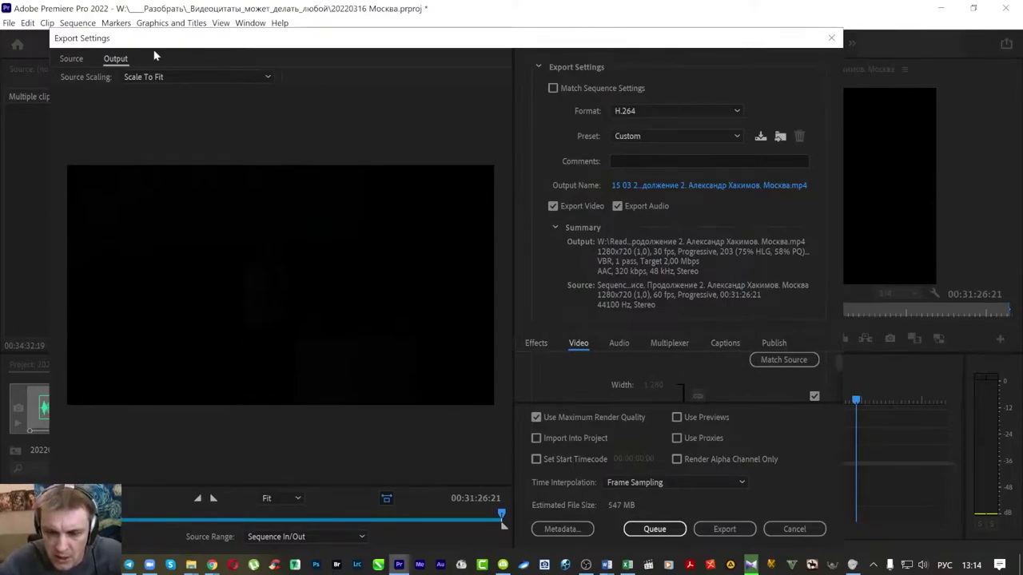
{"action": "left_click_drag", "start_coordinate": [837, 369], "coordinate": [839, 384]}
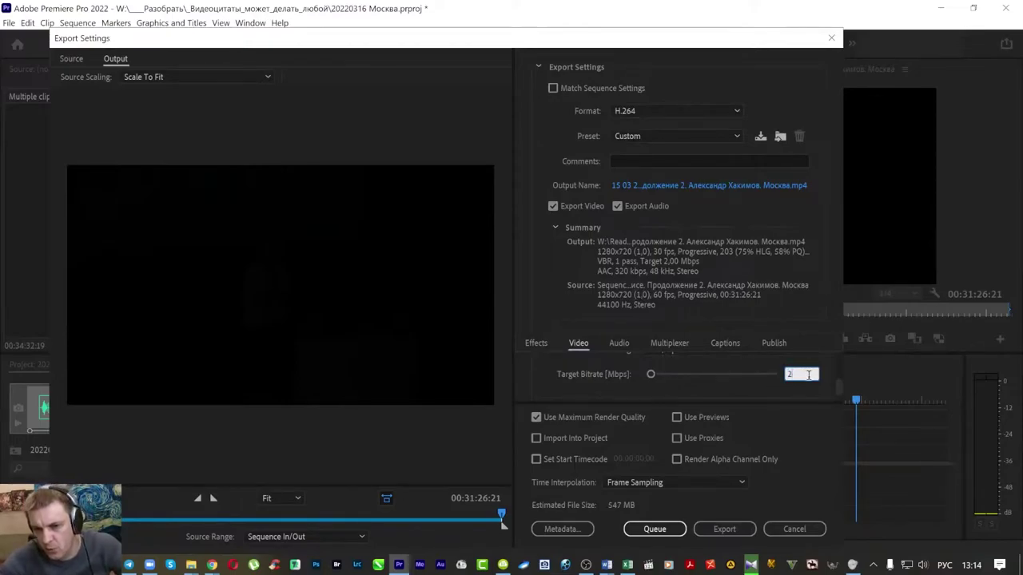
{"action": "left_click", "coordinate": [624, 343]}
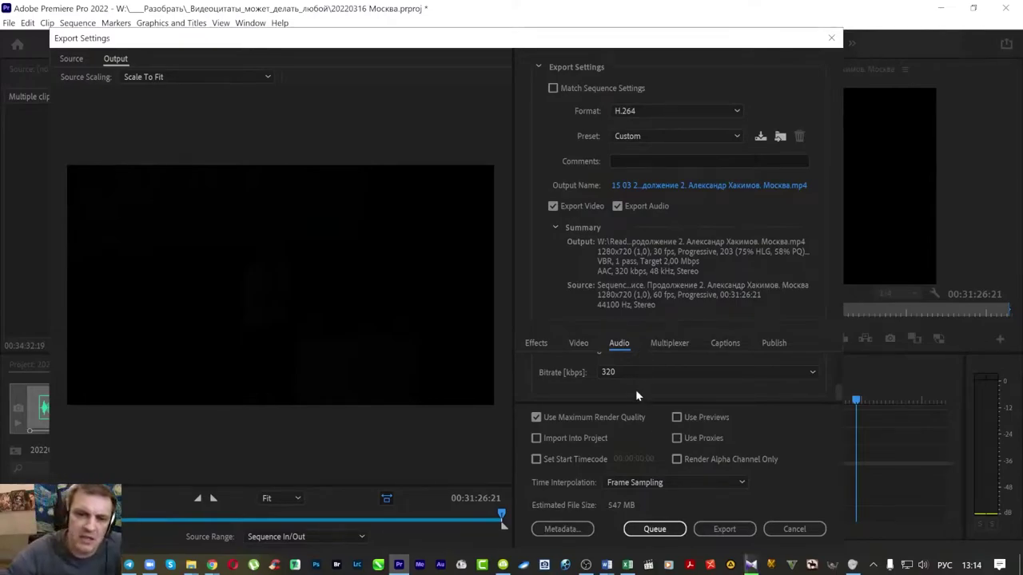
{"action": "left_click", "coordinate": [634, 373]}
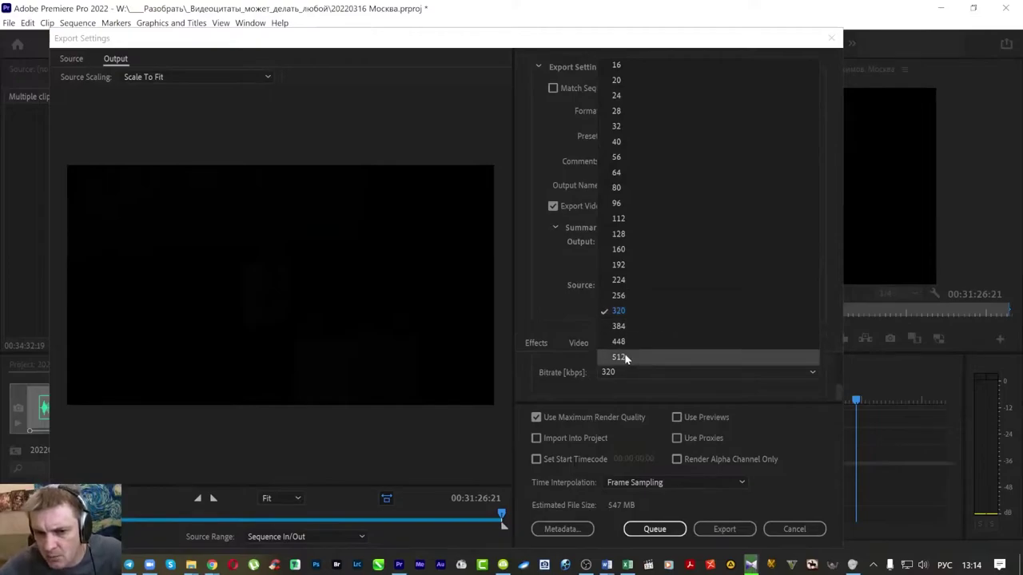
{"action": "left_click", "coordinate": [631, 313]}
{"action": "mouse_move", "coordinate": [751, 565]}
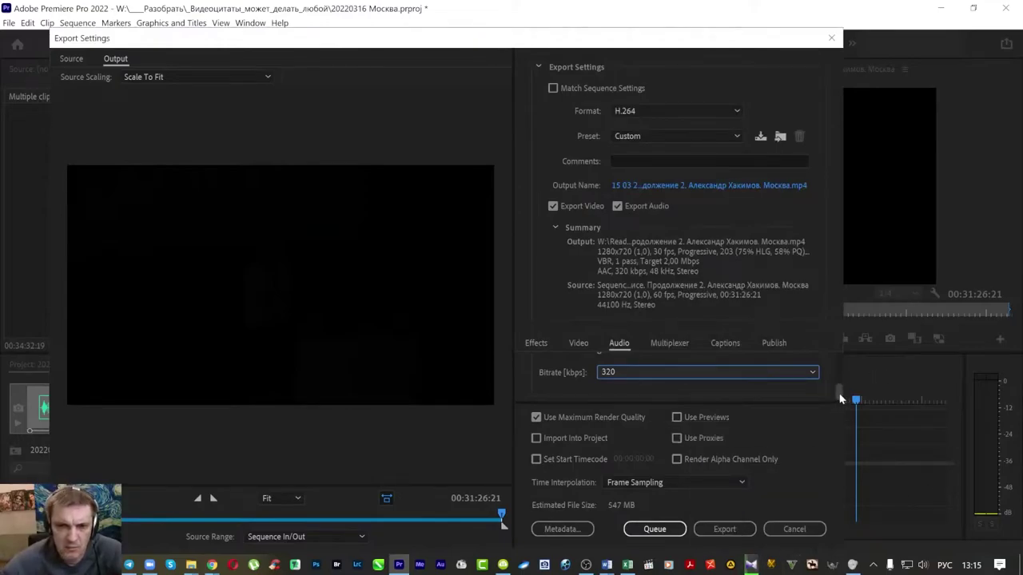
{"action": "scroll", "coordinate": [840, 395], "scroll_direction": "up", "scroll_amount": 1}
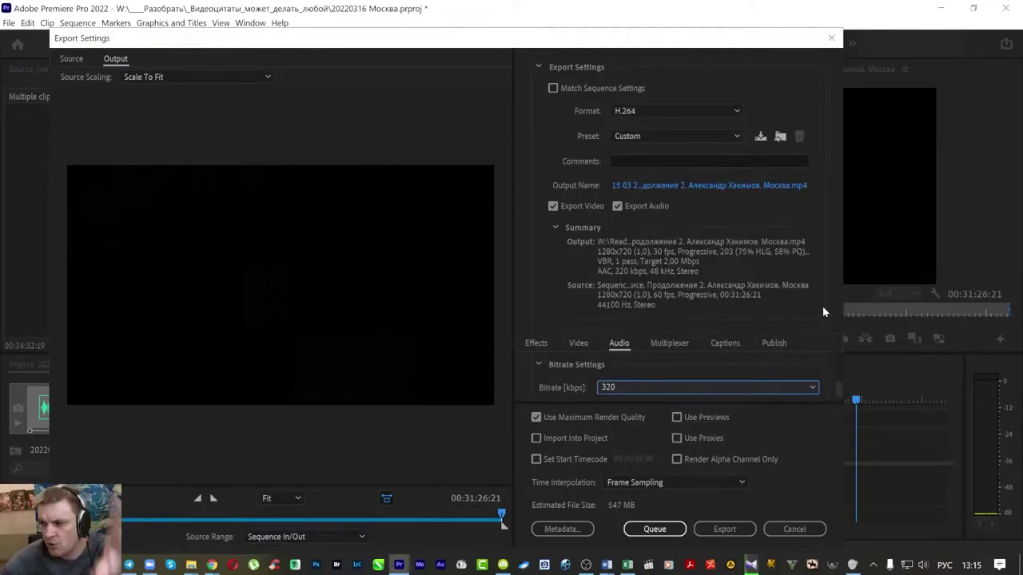
Step: Begin saving the export settings as a preset, then cancel the naming attempt
{"action": "left_click", "coordinate": [761, 137]}
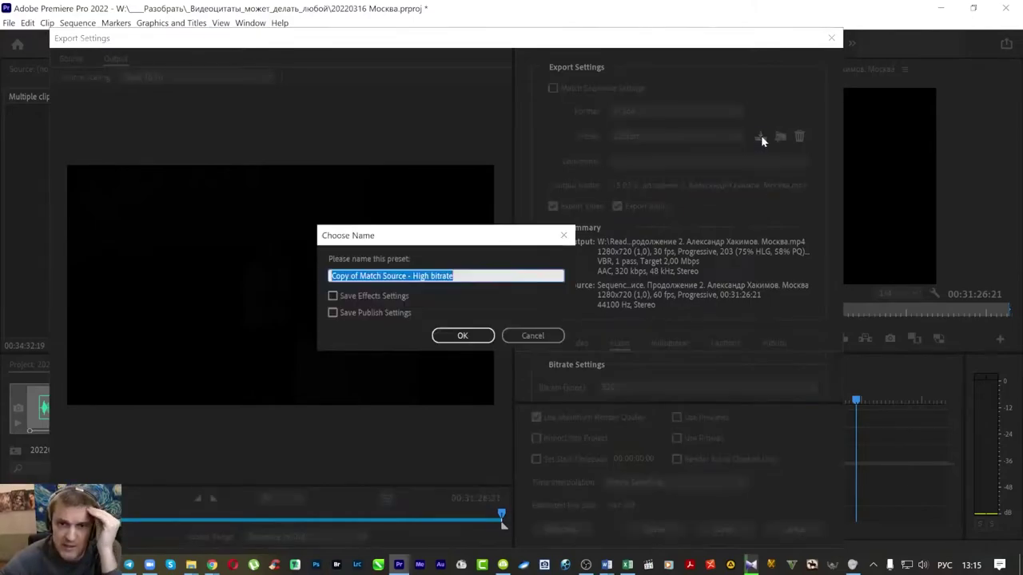
{"action": "left_click", "coordinate": [457, 274]}
{"action": "key", "text": "ctrl+a"}
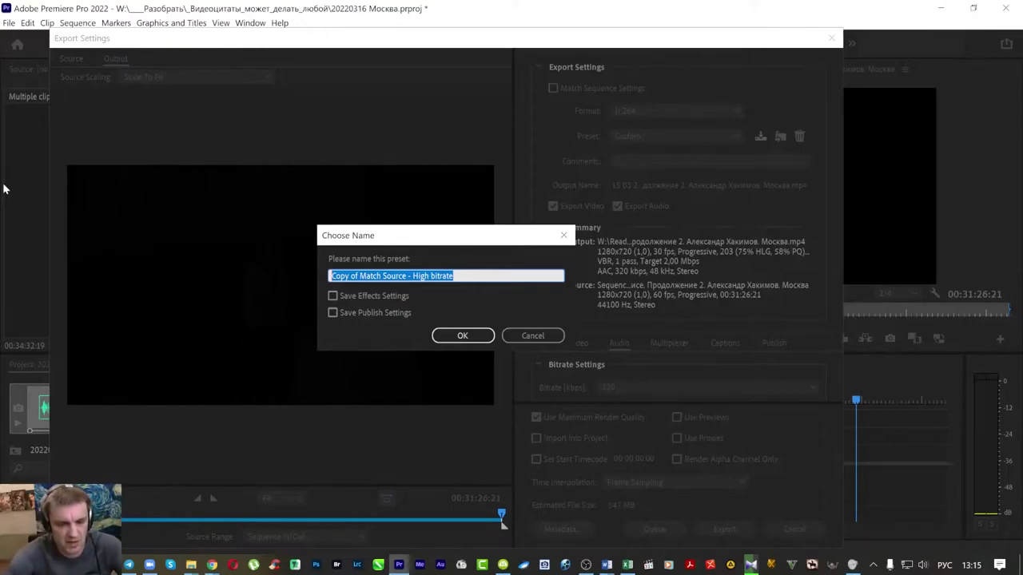
{"action": "type", "text": "п"}
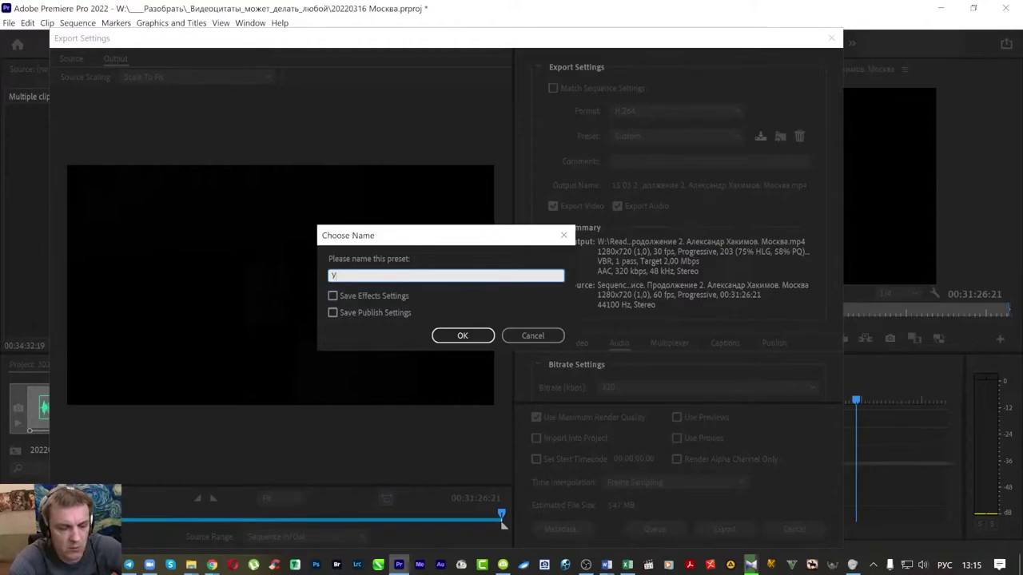
{"action": "key", "text": "Escape"}
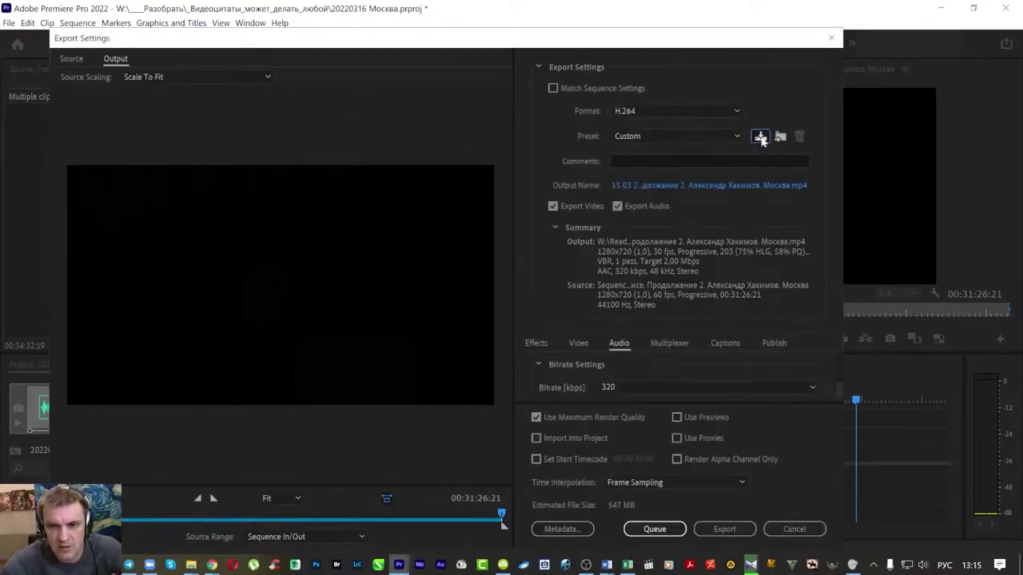
Step: Save the settings as preset 'Видеолекция' and close Export Settings
{"action": "left_click", "coordinate": [760, 136]}
{"action": "left_click_drag", "start_coordinate": [476, 271], "coordinate": [8, 206]}
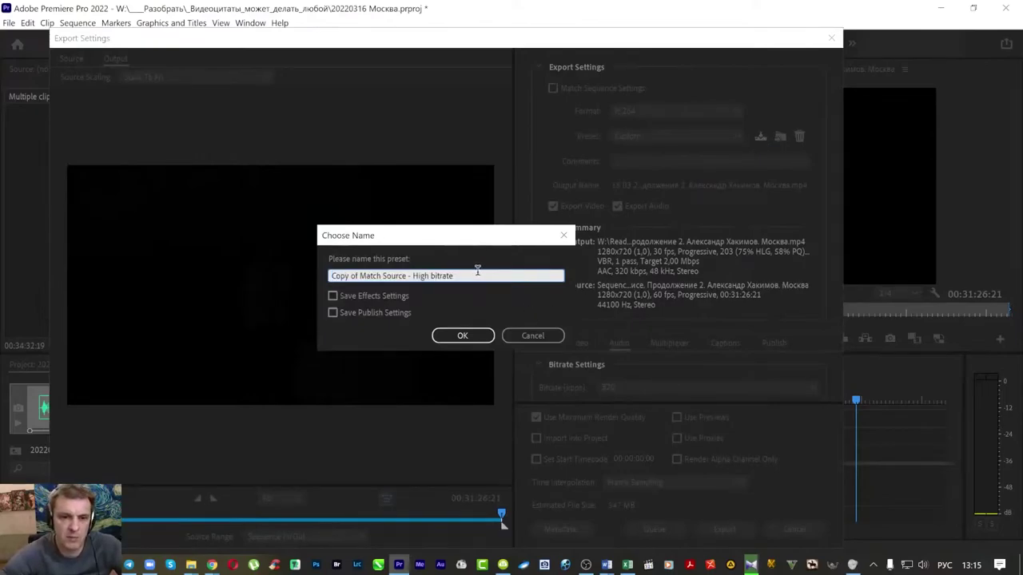
{"action": "type", "text": "A"}
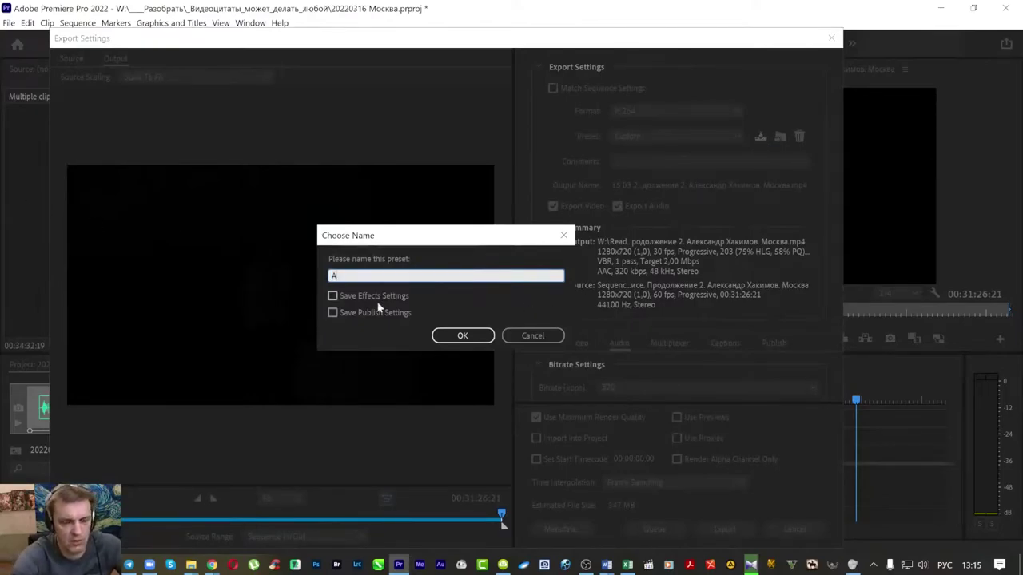
{"action": "type", "text": "Виде"}
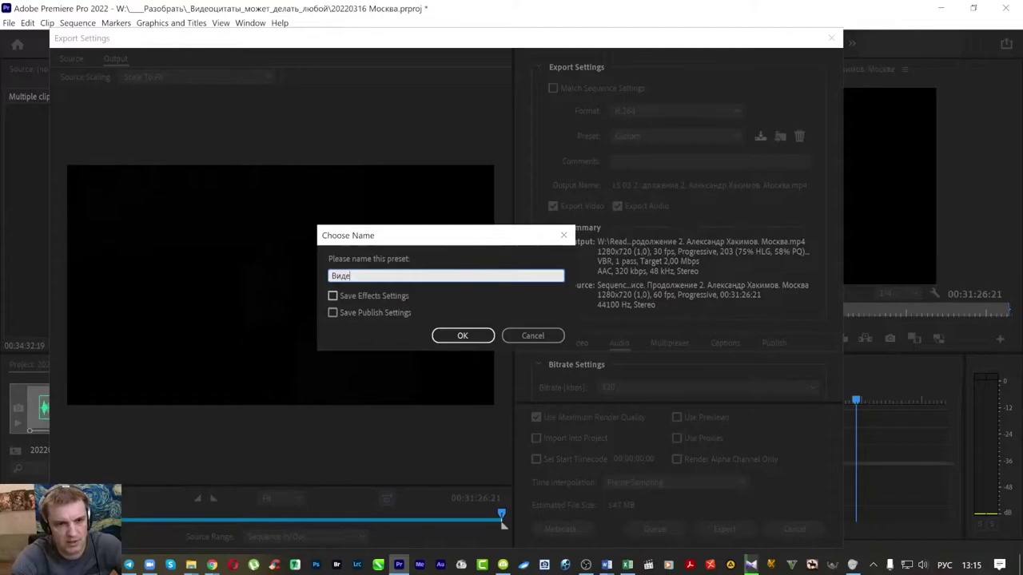
{"action": "type", "text": "кция"}
{"action": "key", "text": "Return"}
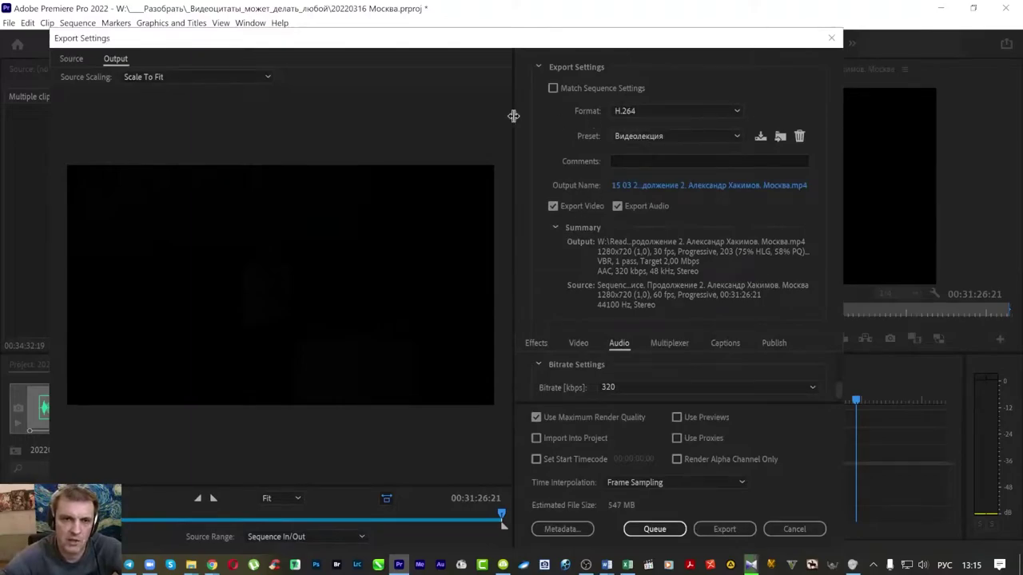
{"action": "left_click", "coordinate": [832, 39]}
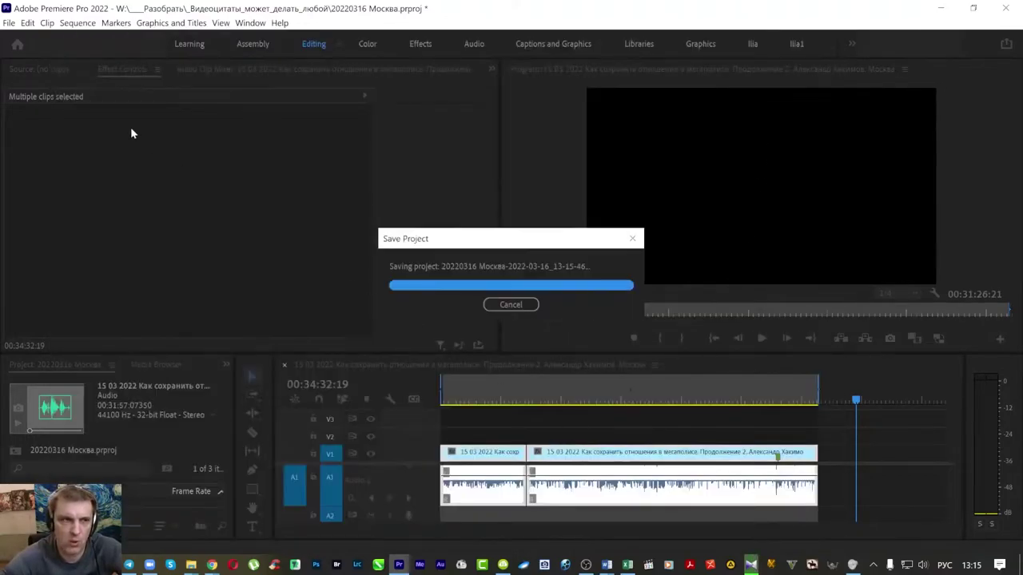
Step: Reopen Export Media with H.264 and apply the Видеолекция preset
{"action": "left_click", "coordinate": [9, 22]}
{"action": "mouse_move", "coordinate": [80, 348]}
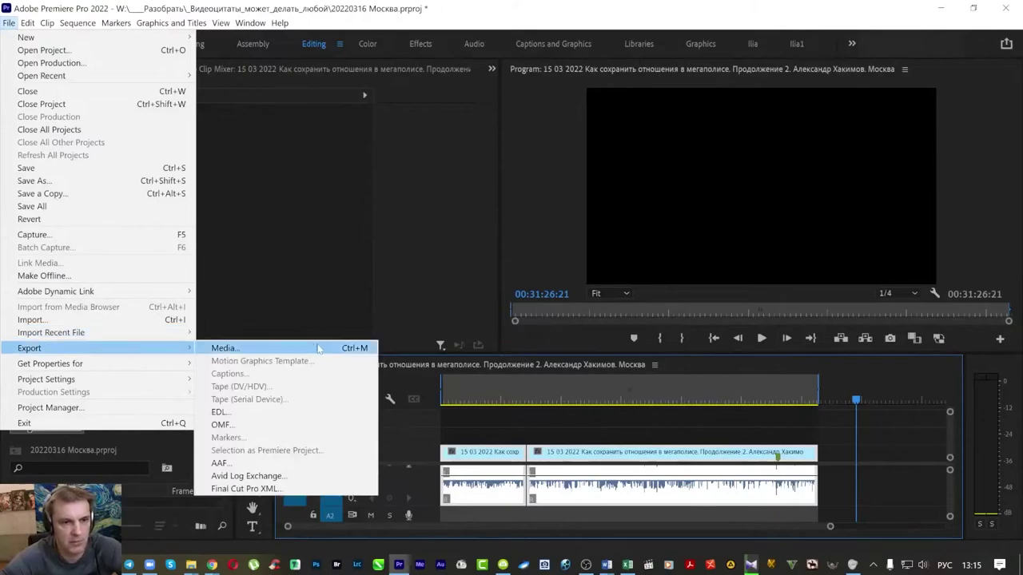
{"action": "left_click", "coordinate": [313, 345]}
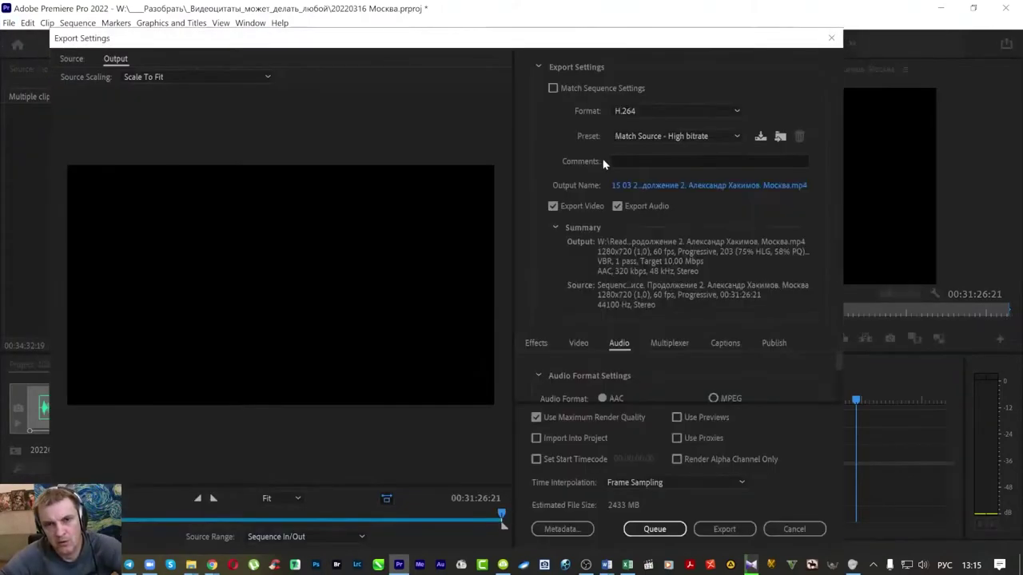
{"action": "left_click", "coordinate": [637, 111]}
{"action": "left_click", "coordinate": [647, 254]}
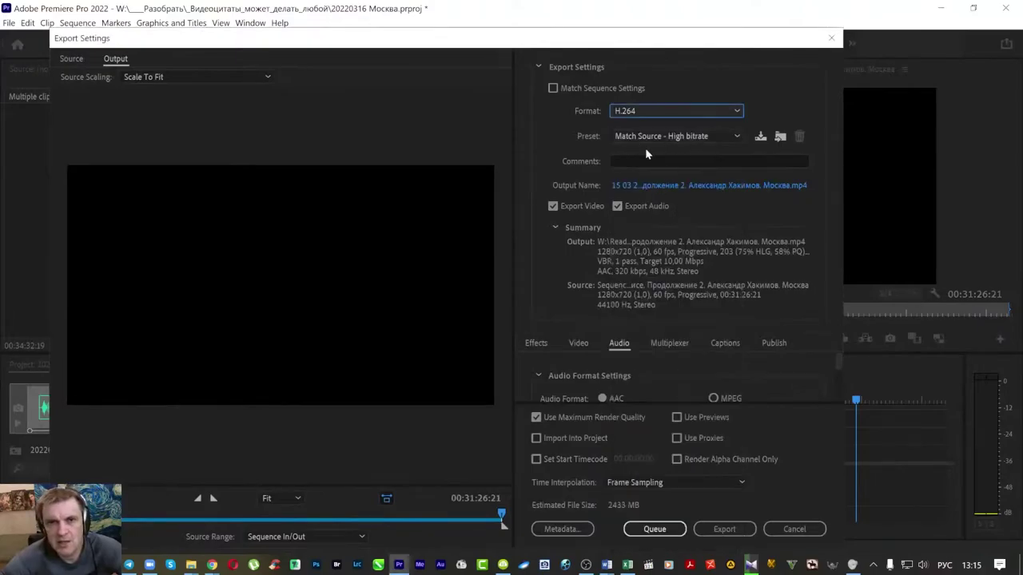
{"action": "left_click", "coordinate": [668, 137]}
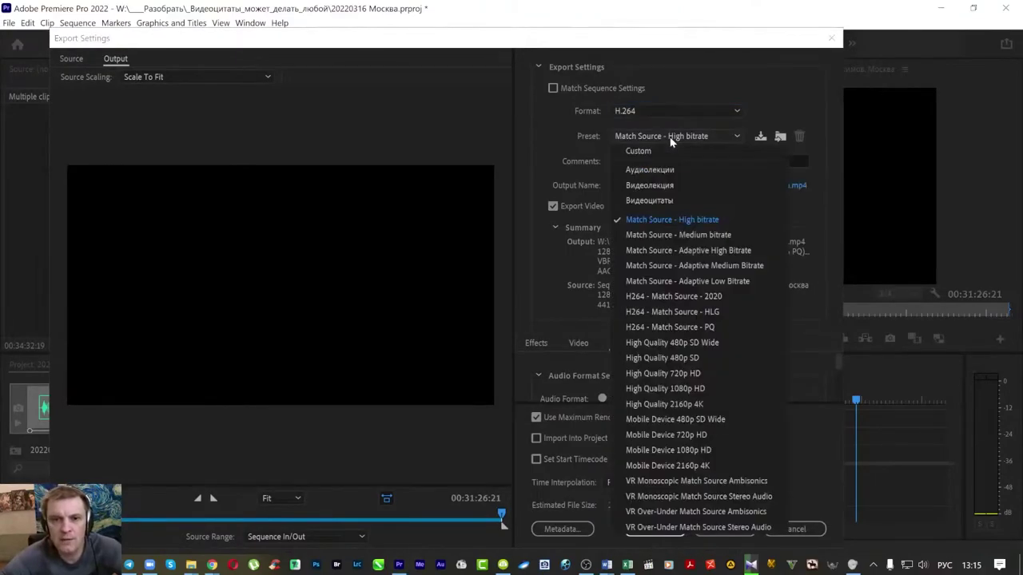
{"action": "left_click", "coordinate": [664, 187]}
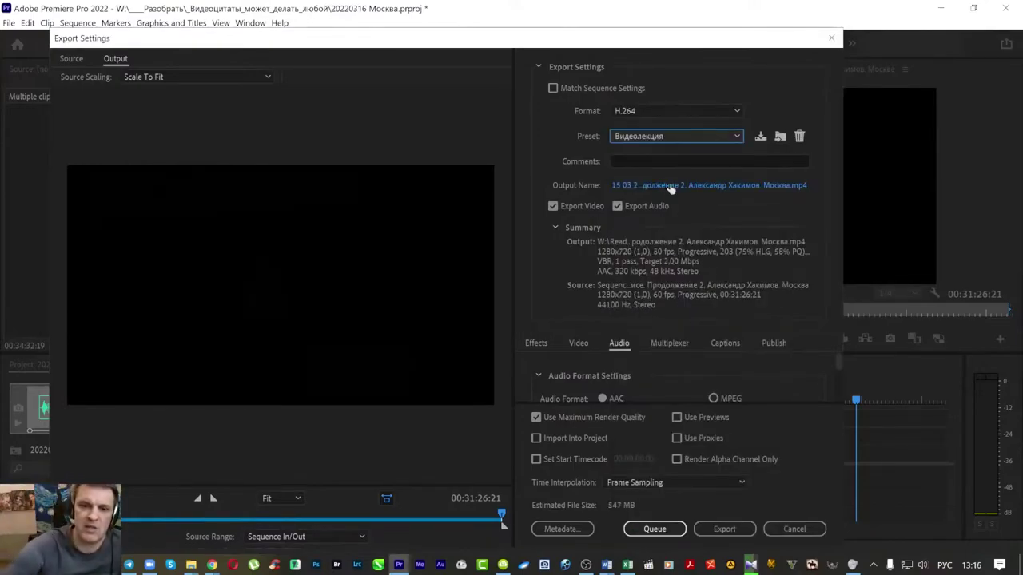
Step: Review the Video tab settings and send the export to the render queue
{"action": "left_click", "coordinate": [578, 343]}
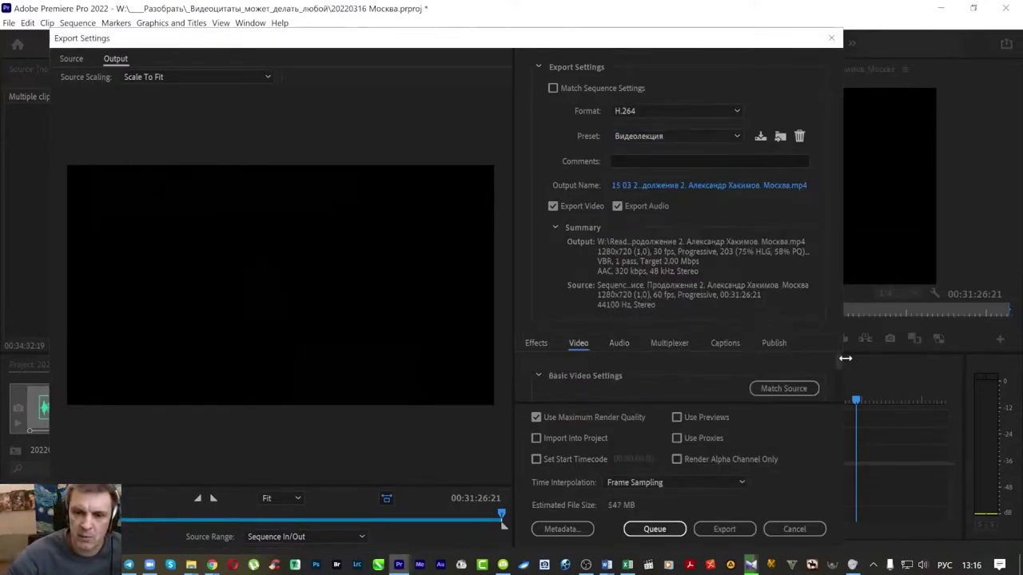
{"action": "mouse_move", "coordinate": [839, 361]}
{"action": "left_mouse_down"}
{"action": "mouse_move", "coordinate": [835, 376]}
{"action": "mouse_move", "coordinate": [833, 361]}
{"action": "left_mouse_up"}
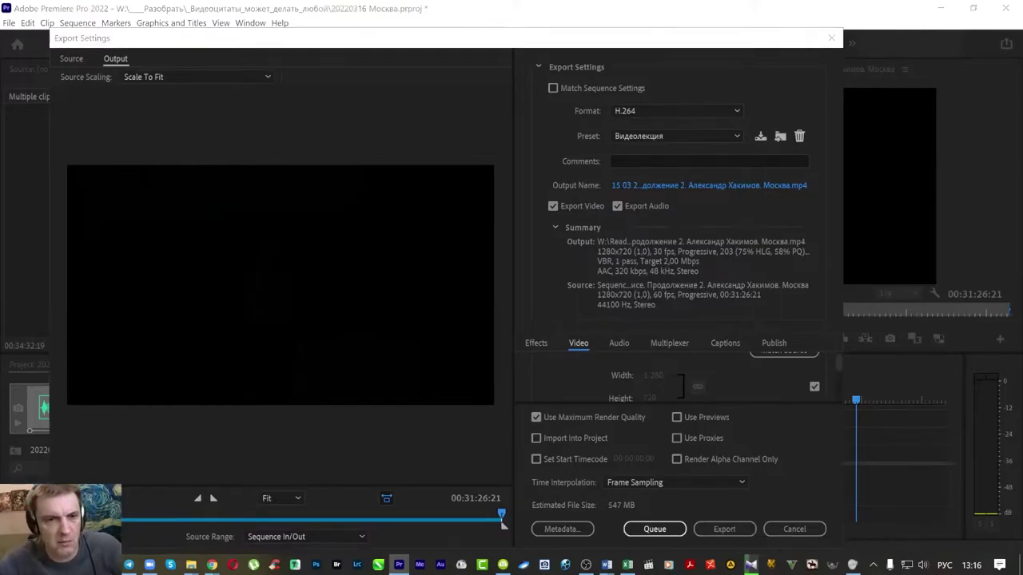
{"action": "key", "text": "alt+Tab"}
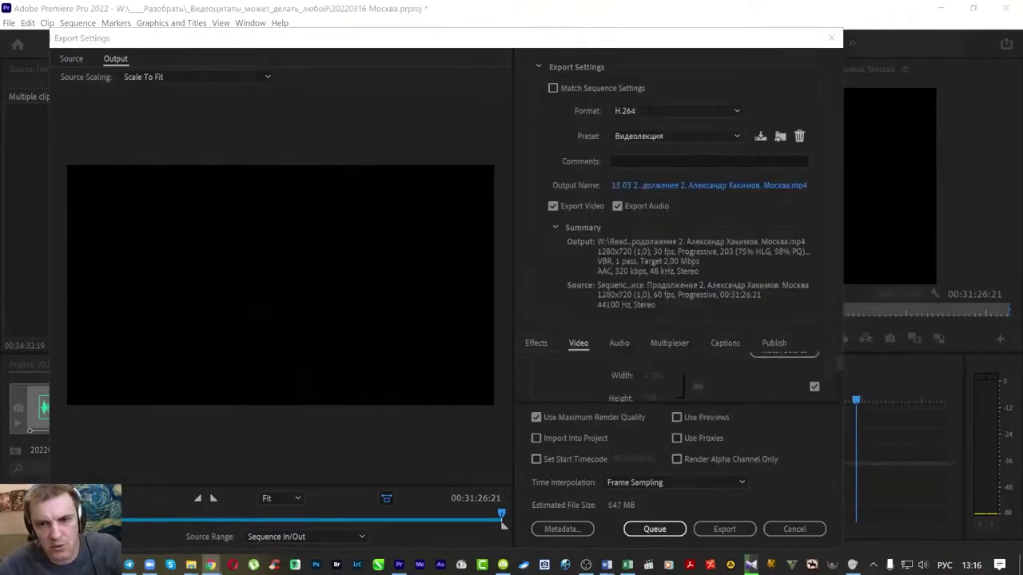
{"action": "key", "text": "alt+Tab"}
{"action": "key", "text": "alt+Tab"}
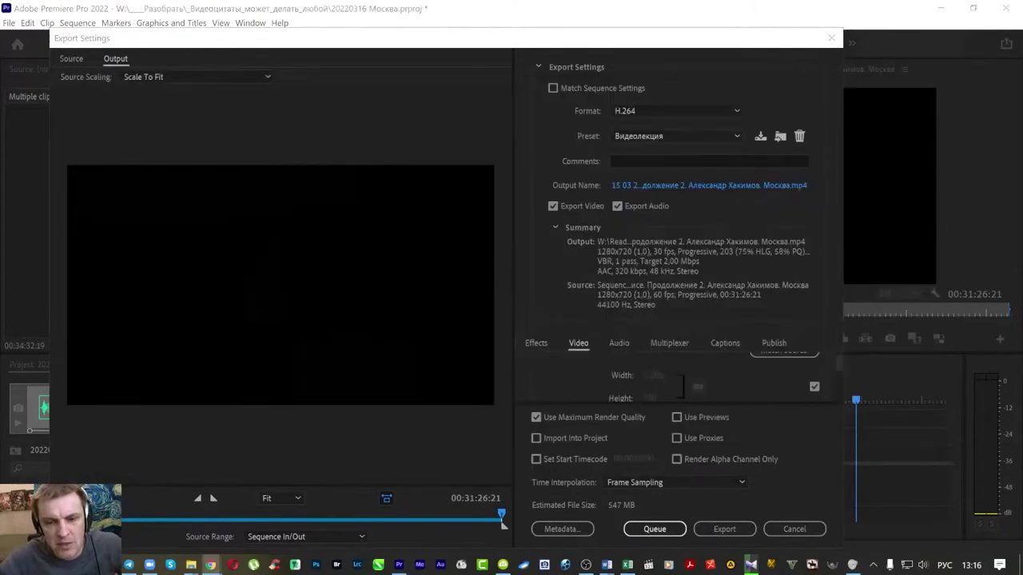
{"action": "left_click", "coordinate": [652, 528]}
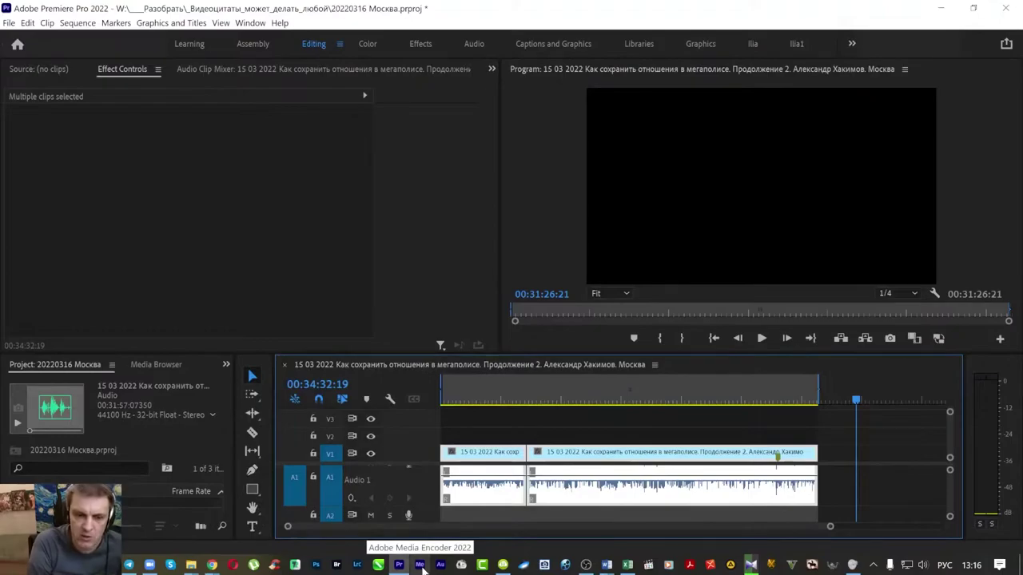
Step: In Media Encoder, confirm the output file name and location for the Видеолекция job
{"action": "left_click", "coordinate": [419, 565]}
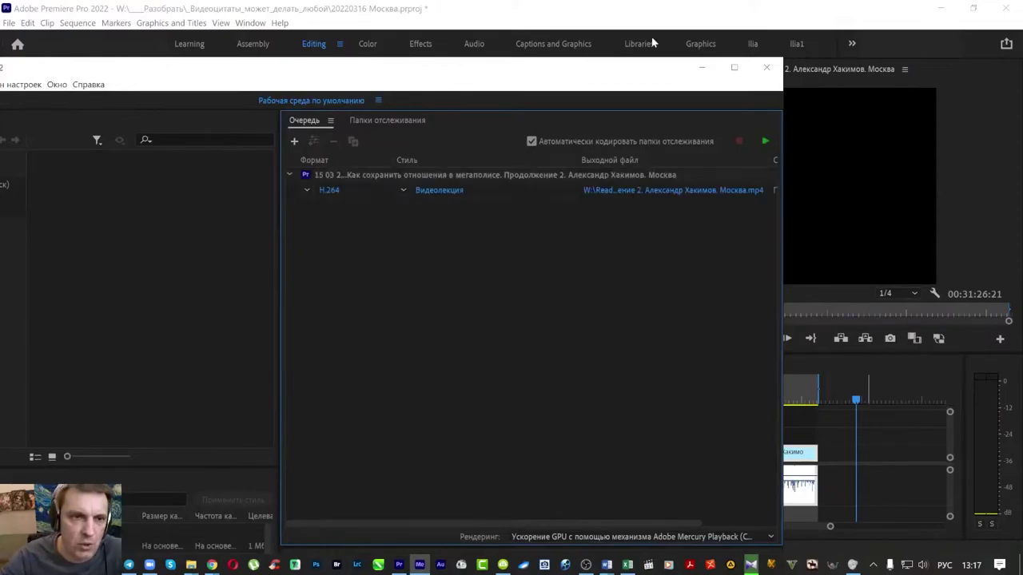
{"action": "left_click_drag", "start_coordinate": [507, 79], "coordinate": [704, 62]}
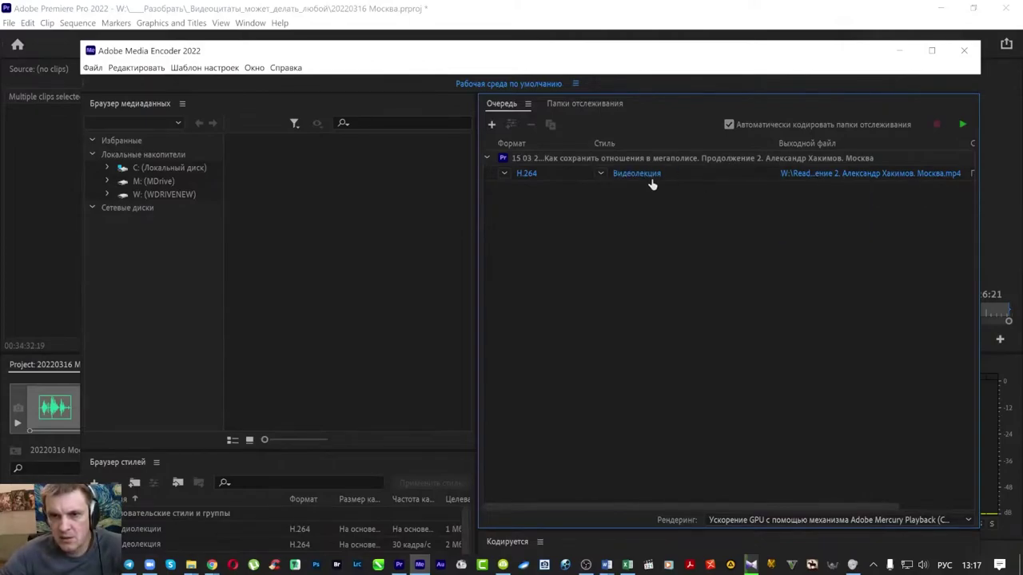
{"action": "left_click", "coordinate": [859, 174]}
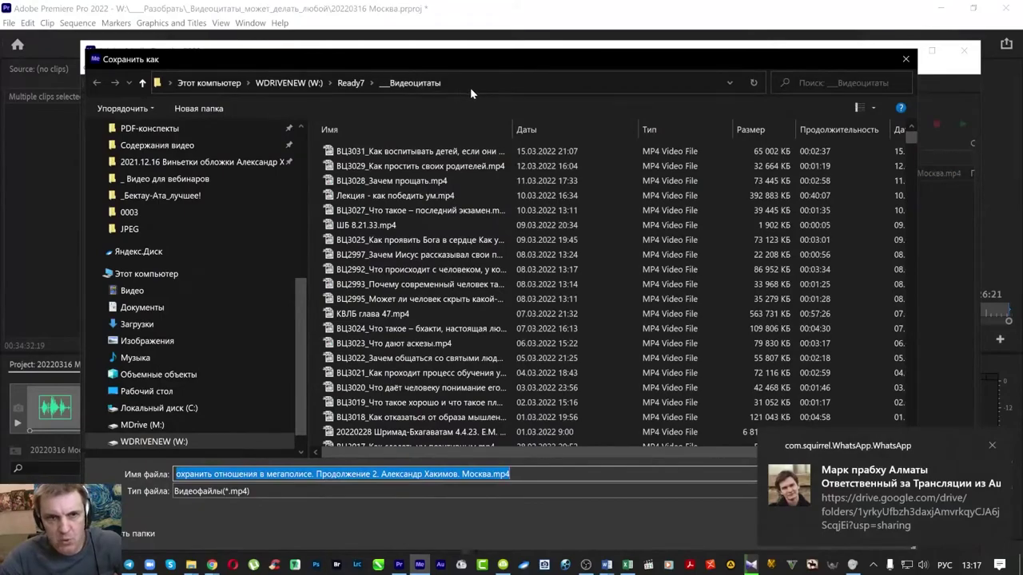
{"action": "key", "text": "Escape"}
{"action": "key", "text": "Escape"}
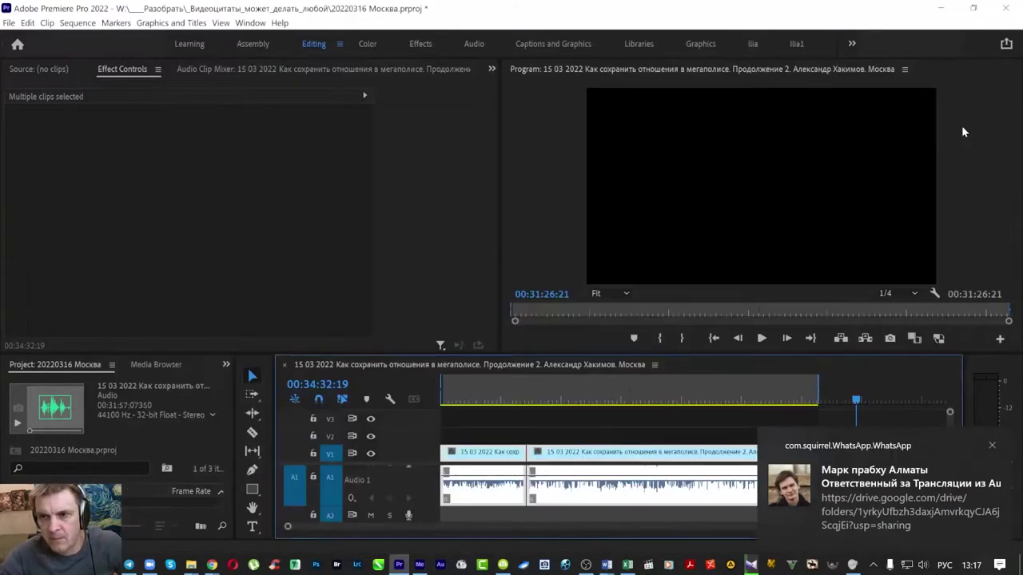
{"action": "left_click", "coordinate": [944, 133]}
{"action": "left_click", "coordinate": [960, 124]}
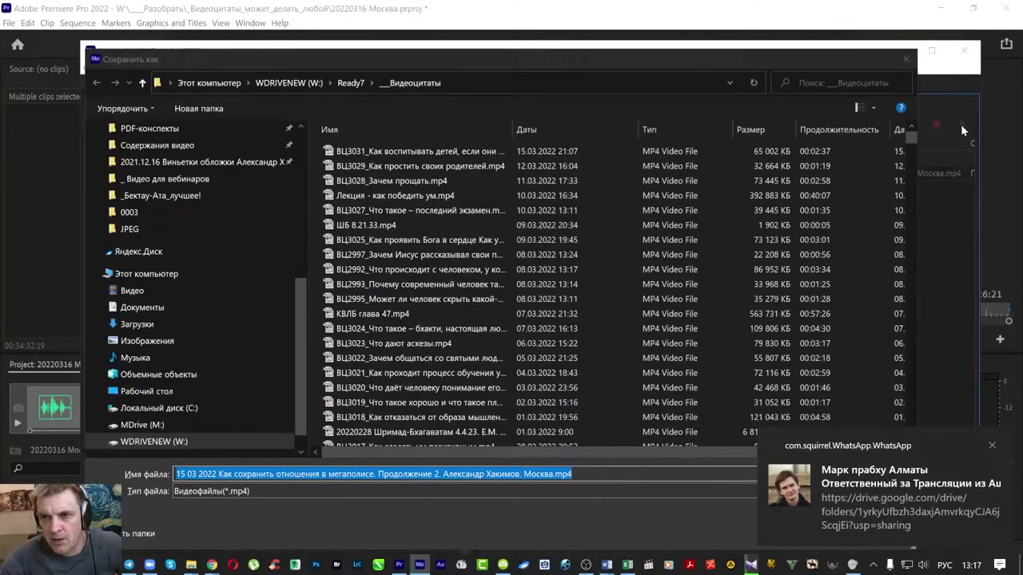
{"action": "key", "text": "Return"}
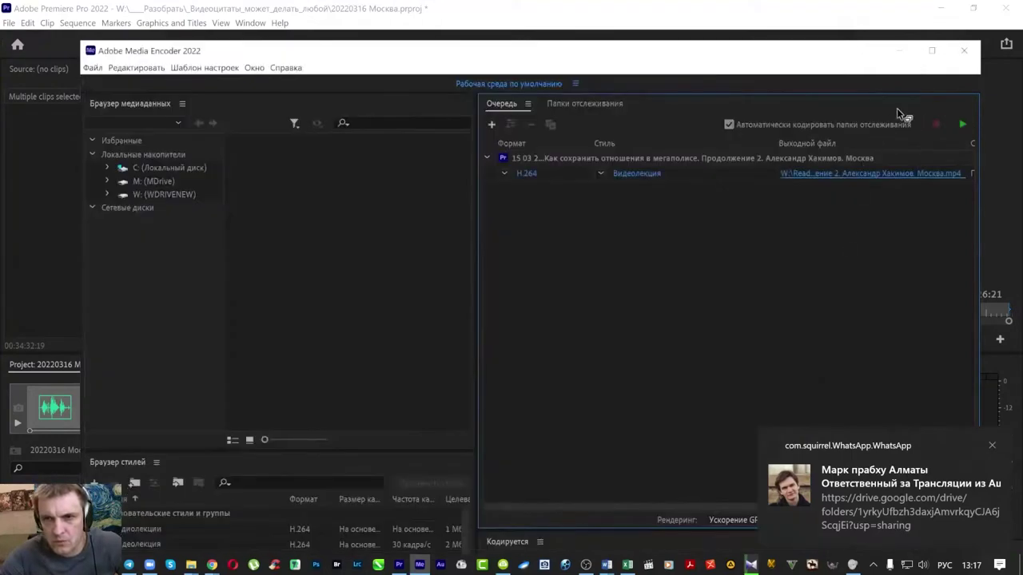
Step: Start encoding the queue and rearrange the Media Encoder window and panels
{"action": "left_click", "coordinate": [962, 127]}
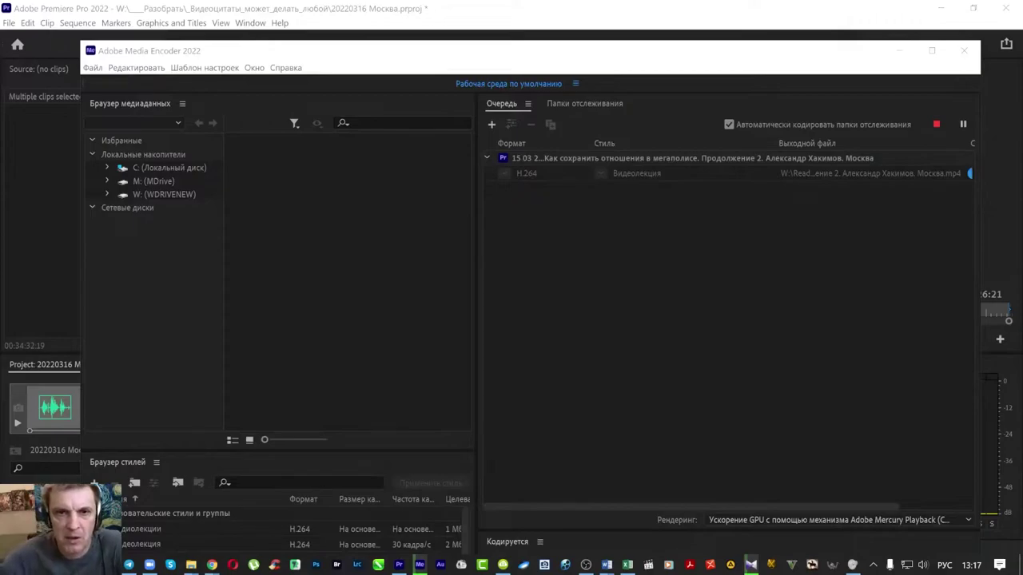
{"action": "left_click_drag", "start_coordinate": [477, 209], "coordinate": [300, 180]}
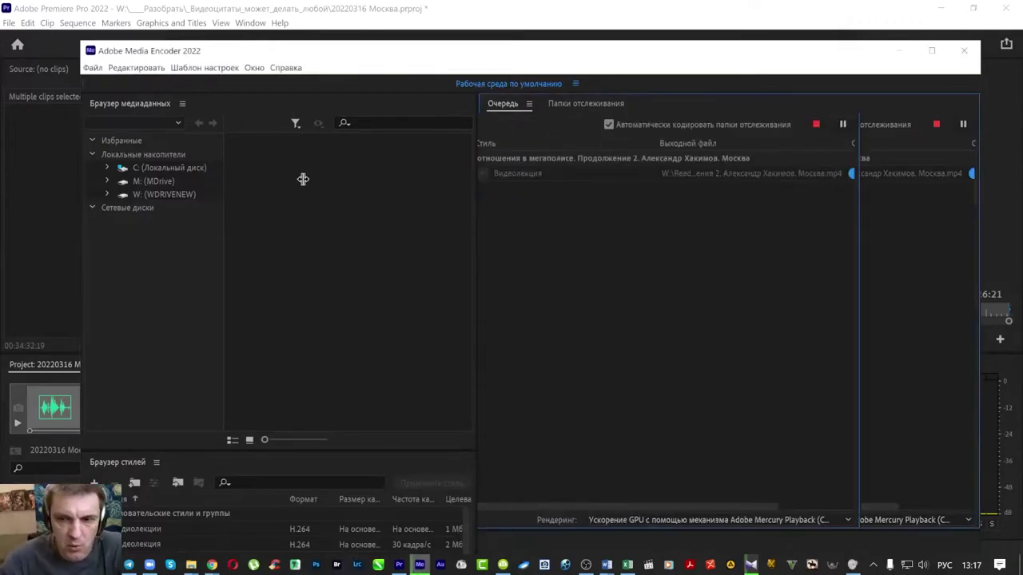
{"action": "left_click_drag", "start_coordinate": [630, 40], "coordinate": [540, 23]}
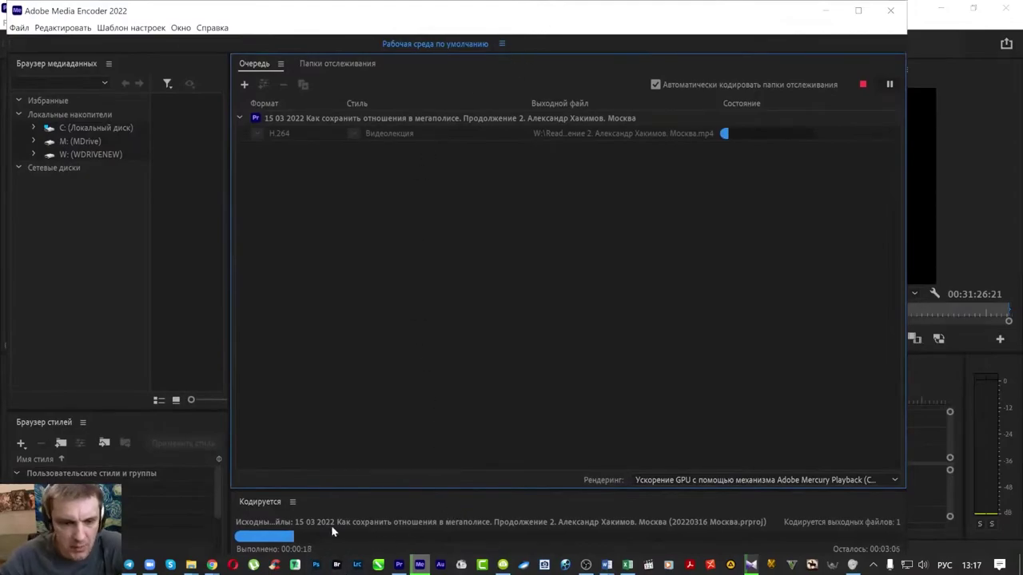
{"action": "right_click", "coordinate": [399, 565]}
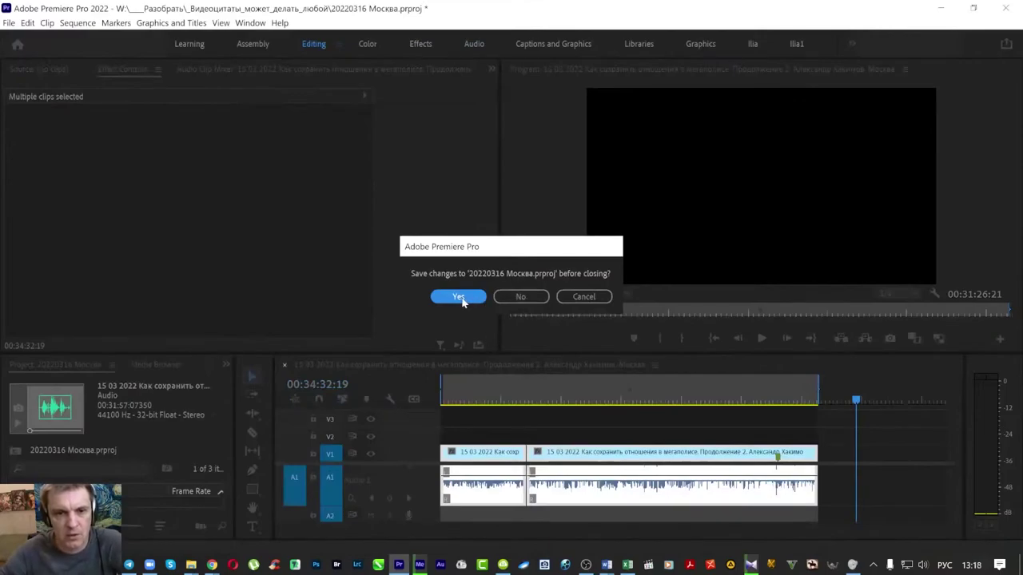
Step: Choose Yes to save the 20220316 Москва project changes on closing
{"action": "left_click", "coordinate": [462, 298]}
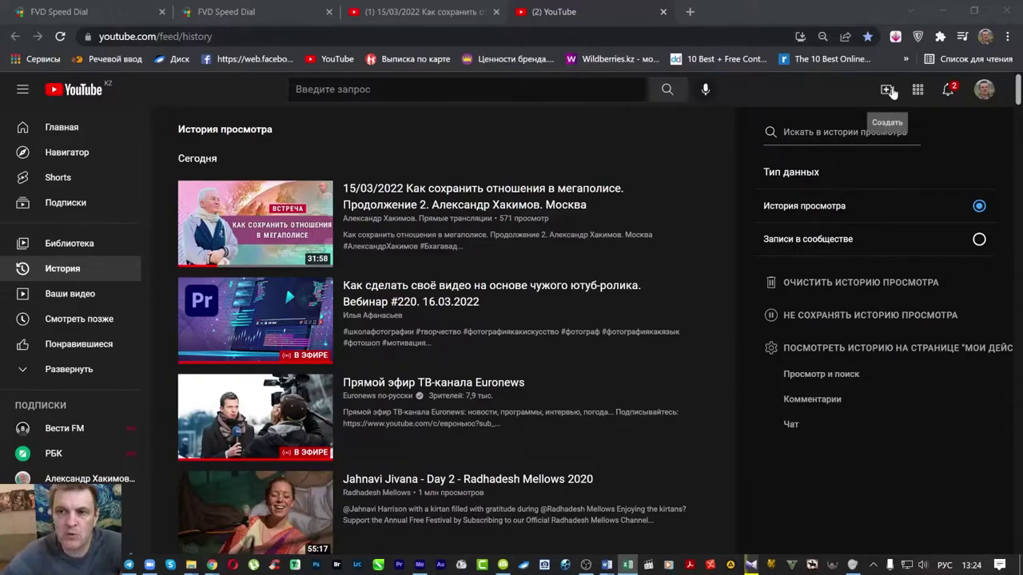
Step: Start a new YouTube upload via Create > Добавить видео
{"action": "left_click", "coordinate": [984, 93]}
{"action": "left_click", "coordinate": [264, 44]}
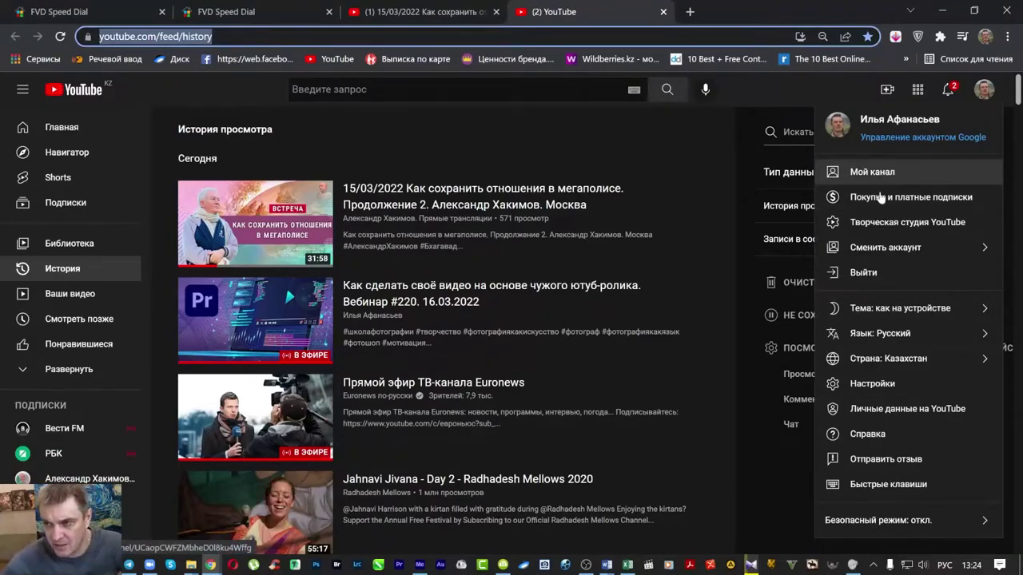
{"action": "key", "text": "alt+Tab"}
{"action": "key", "text": "alt+Tab"}
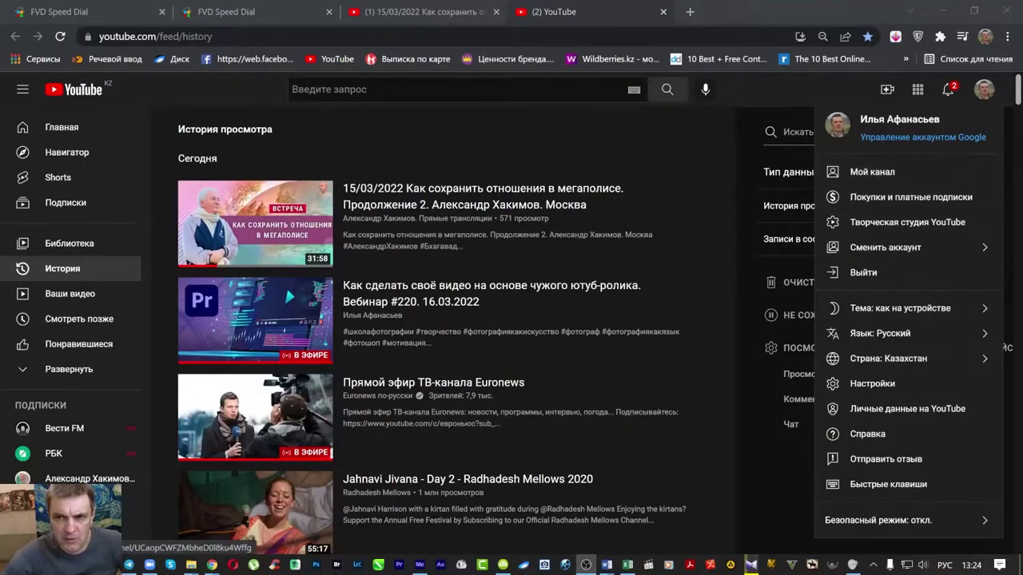
{"action": "left_click", "coordinate": [806, 86]}
{"action": "left_click", "coordinate": [183, 36]}
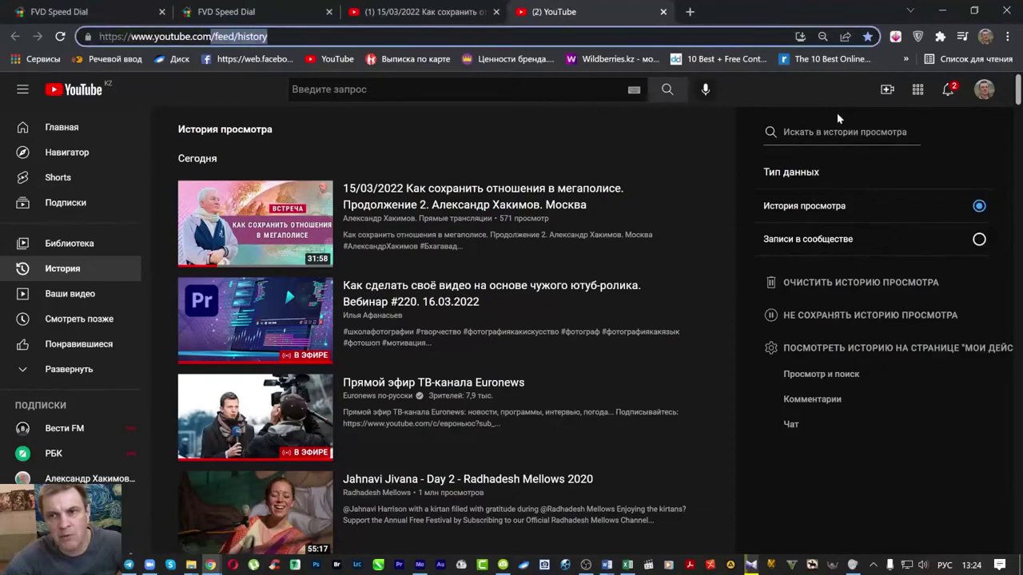
{"action": "left_click", "coordinate": [893, 97]}
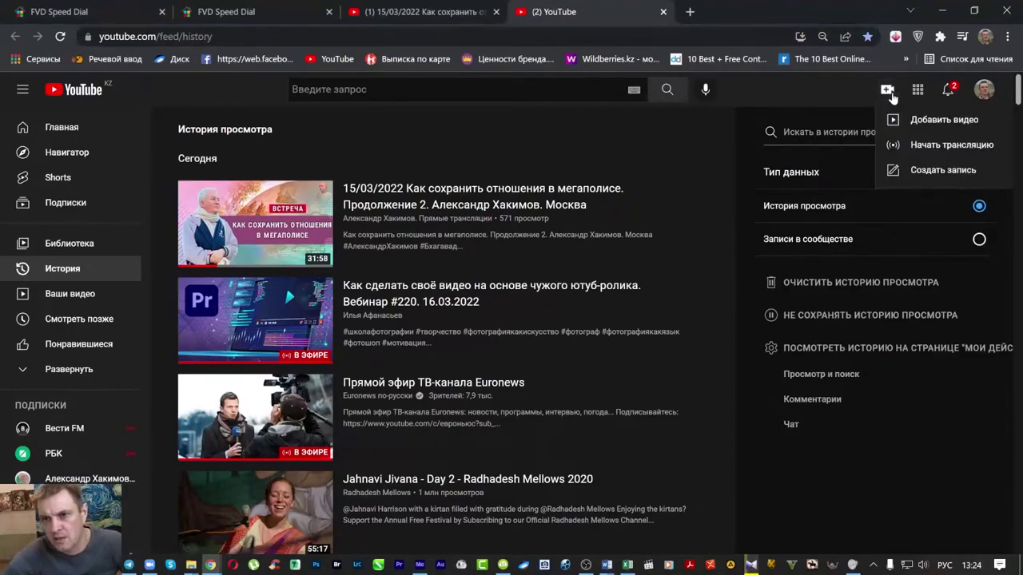
{"action": "left_click", "coordinate": [930, 120]}
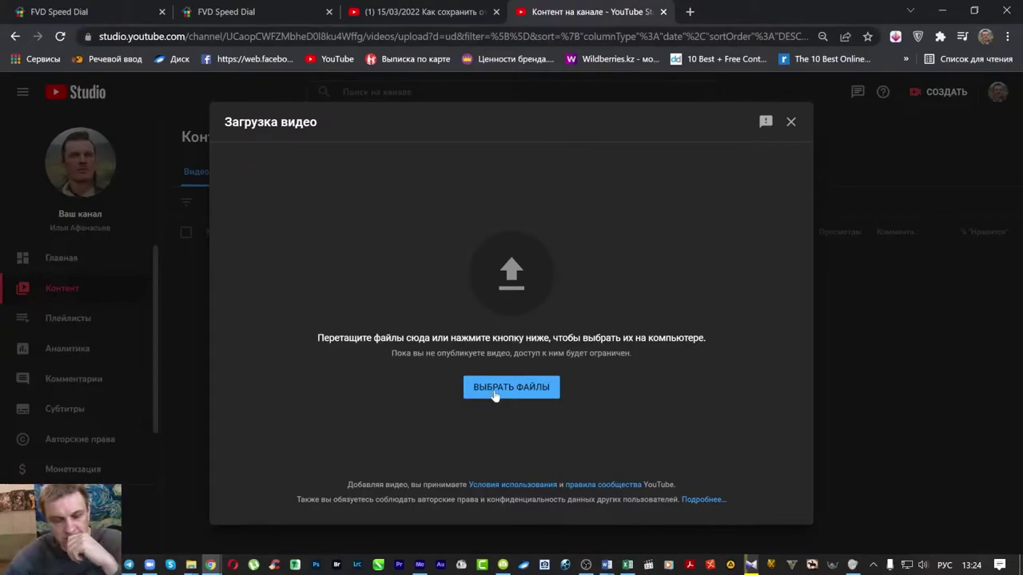
Step: Select the newest lecture video file for upload
{"action": "left_click", "coordinate": [525, 394]}
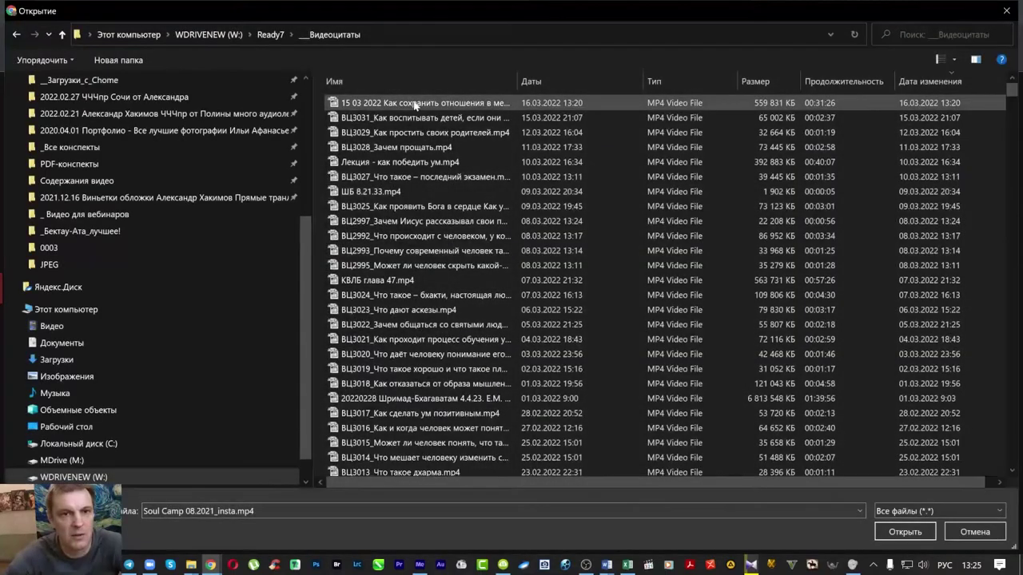
{"action": "left_click", "coordinate": [441, 102]}
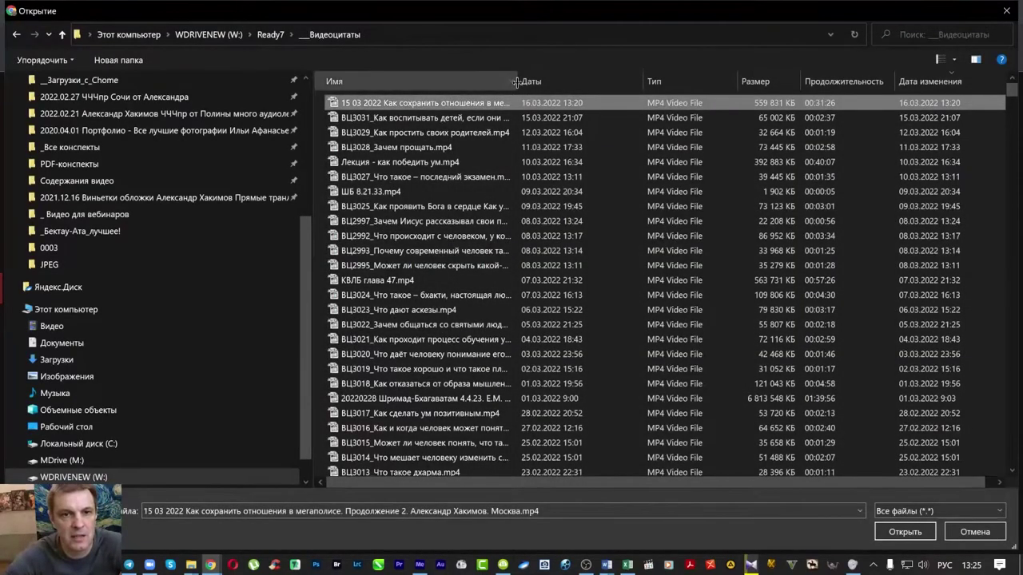
{"action": "left_click_drag", "start_coordinate": [519, 81], "coordinate": [643, 81]}
{"action": "double_click", "coordinate": [555, 105]}
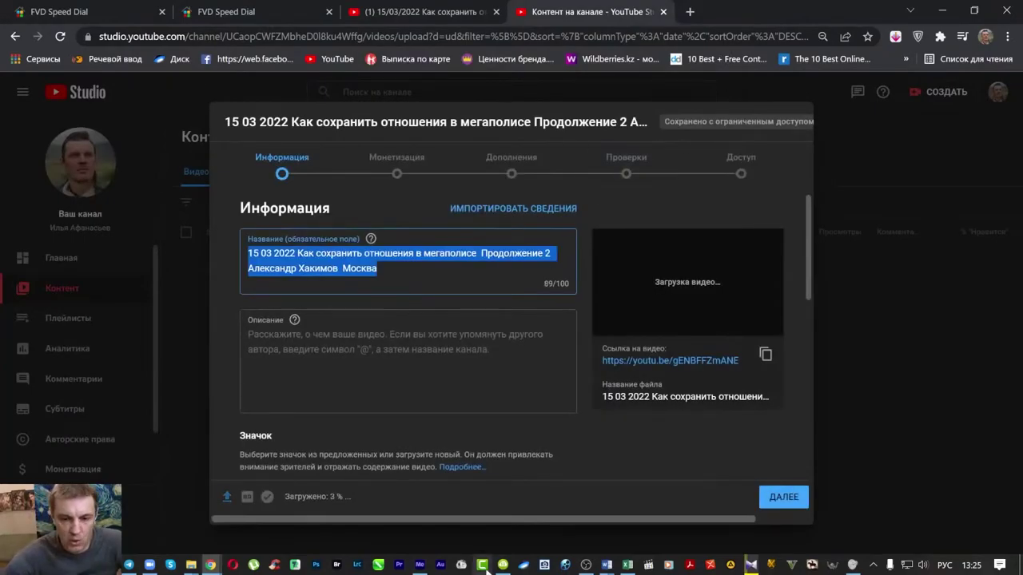
Step: Replace the video title with the prepared title copied from the spreadsheet
{"action": "left_click", "coordinate": [620, 570]}
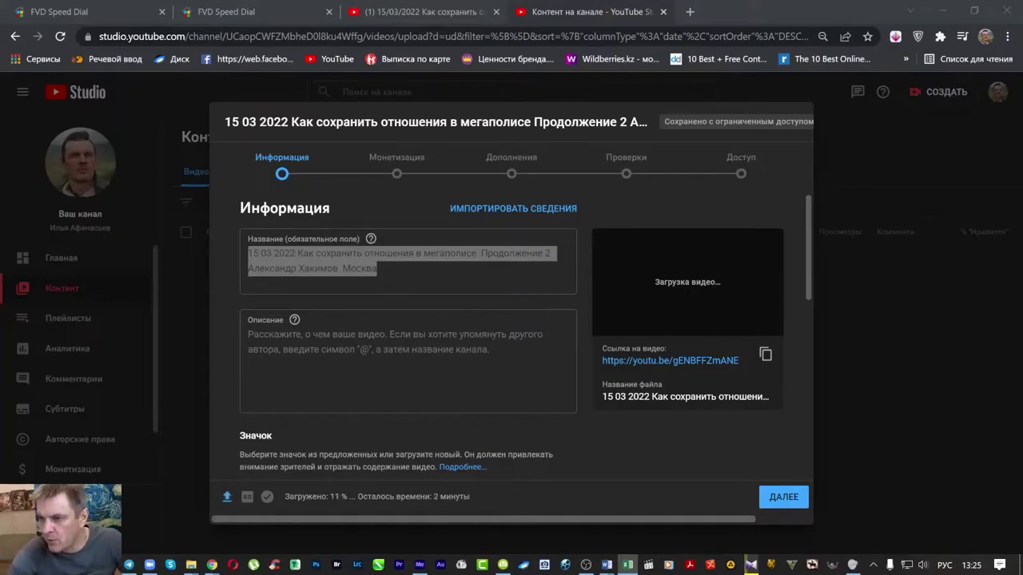
{"action": "key", "text": "alt+Tab"}
{"action": "key", "text": "ctrl+a"}
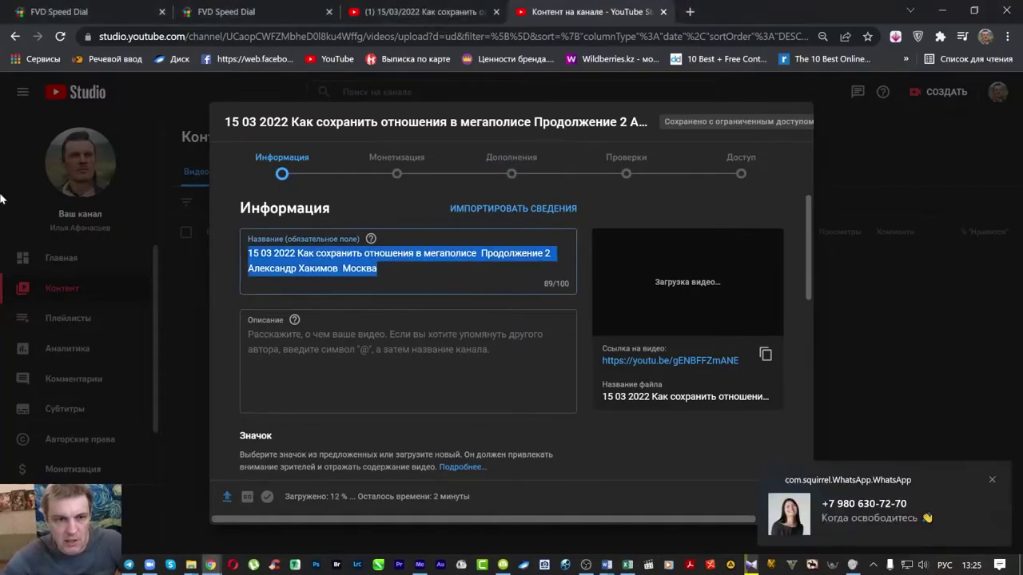
{"action": "type", "text": "Ответы на острые вопросы москвичей. Взаимоотношения, Украина, Кризис и многое что другое. Александр Хакимов. Анонс"}
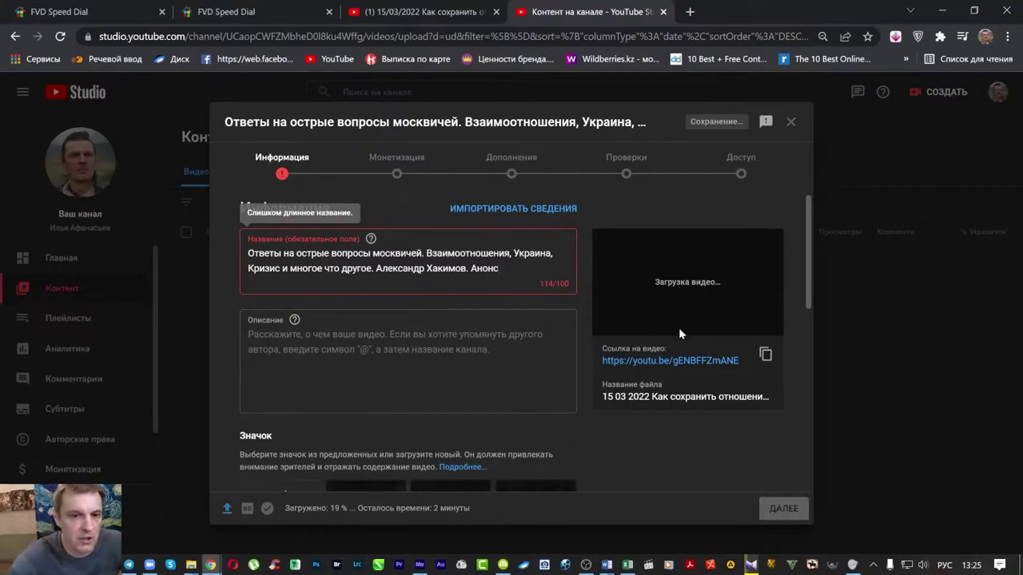
Step: Delete 'Анонс', 'что' and 'многое' so the title fits at 96 characters
{"action": "key", "text": "ctrl+shift+Left"}
{"action": "key", "text": "shift+Left"}
{"action": "key", "text": "BackSpace"}
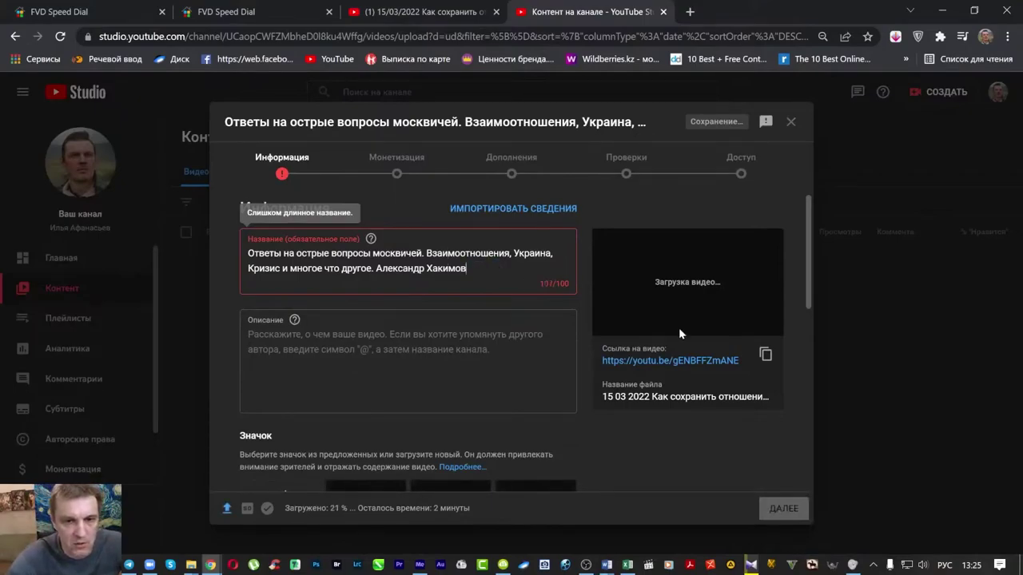
{"action": "key", "text": "ctrl+Right"}
{"action": "key", "text": "ctrl+Right"}
{"action": "key", "text": "ctrl+Right"}
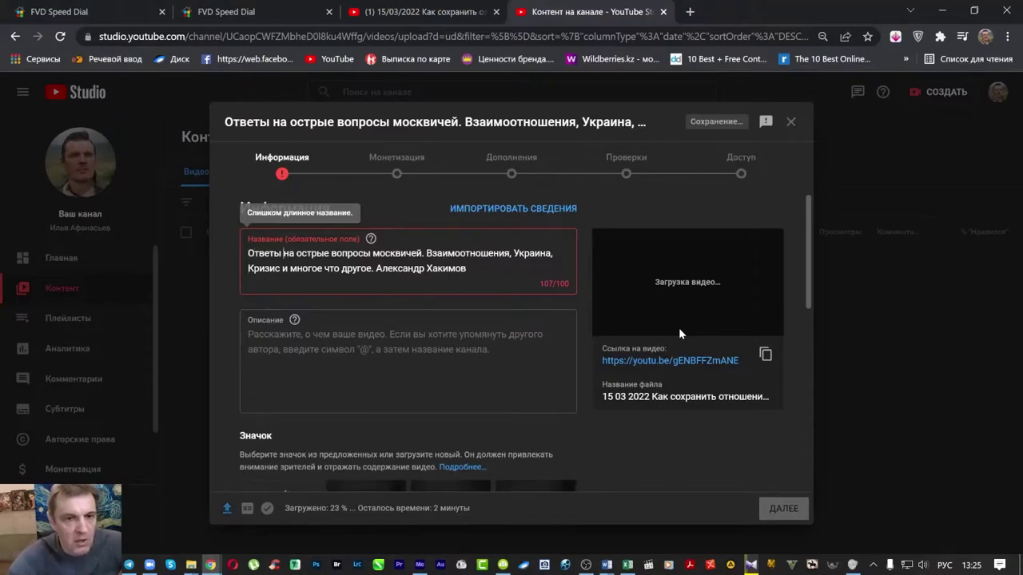
{"action": "key", "text": "ctrl+Right"}
{"action": "key", "text": "ctrl+Right"}
{"action": "key", "text": "ctrl+Right"}
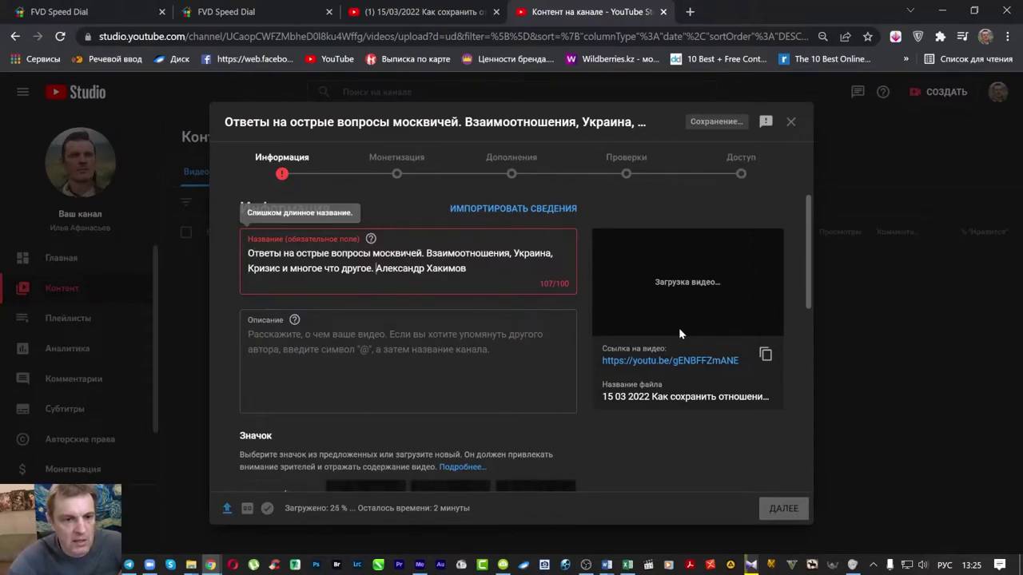
{"action": "key", "text": "ctrl+shift+Left"}
{"action": "key", "text": "BackSpace"}
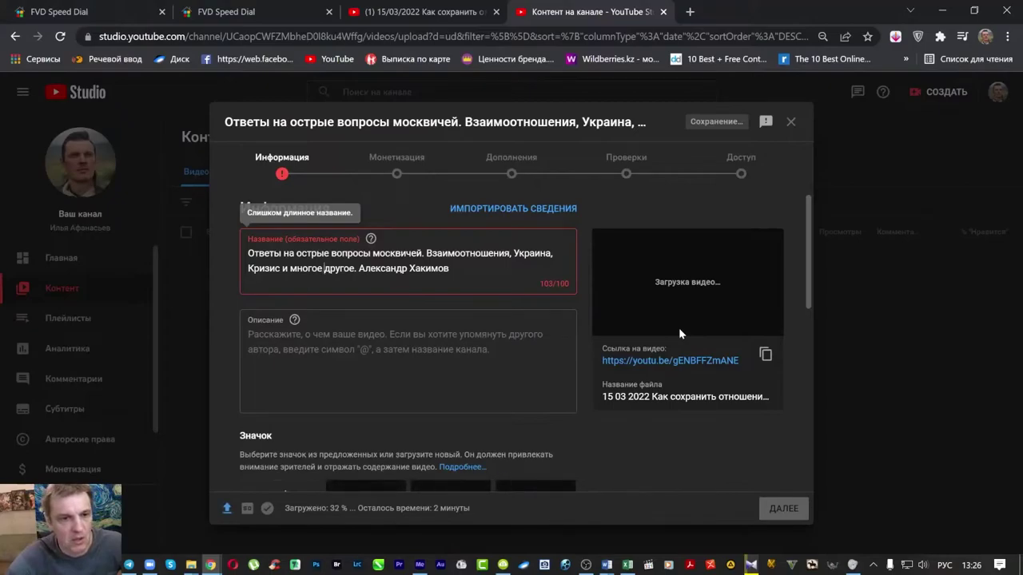
{"action": "key", "text": "ctrl+BackSpace"}
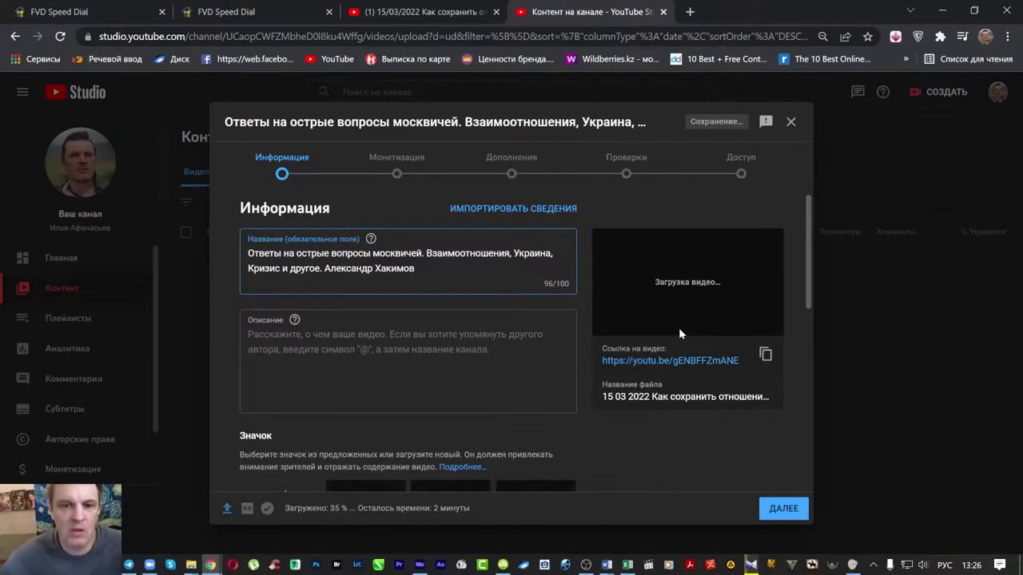
{"action": "left_click", "coordinate": [560, 365]}
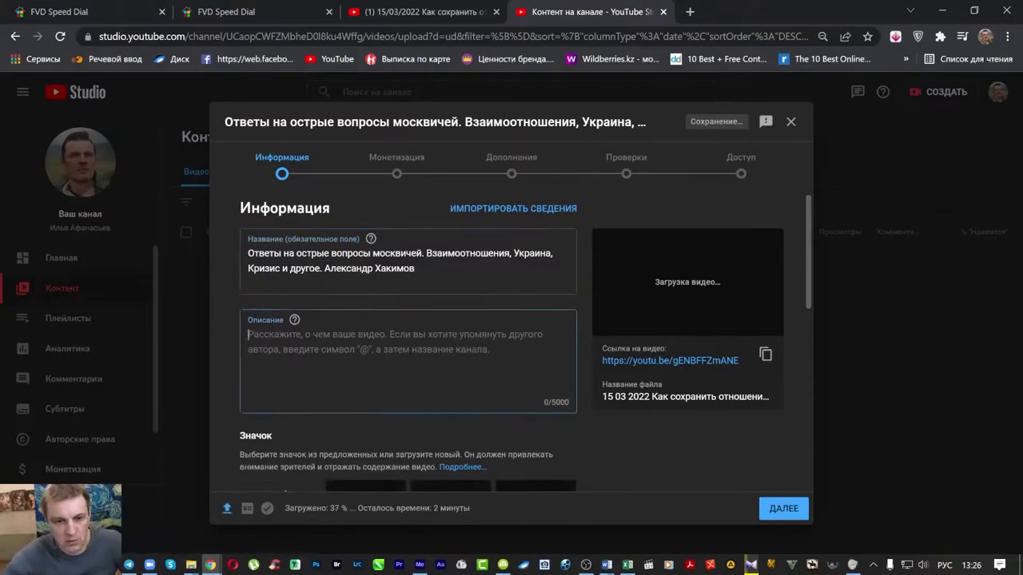
{"action": "scroll", "coordinate": [308, 390], "scroll_direction": "down", "scroll_amount": 2}
Step: Upload hqdefault.jpg from the _Виньетки folder as the custom thumbnail, then scroll back to the top
{"action": "left_click", "coordinate": [284, 363]}
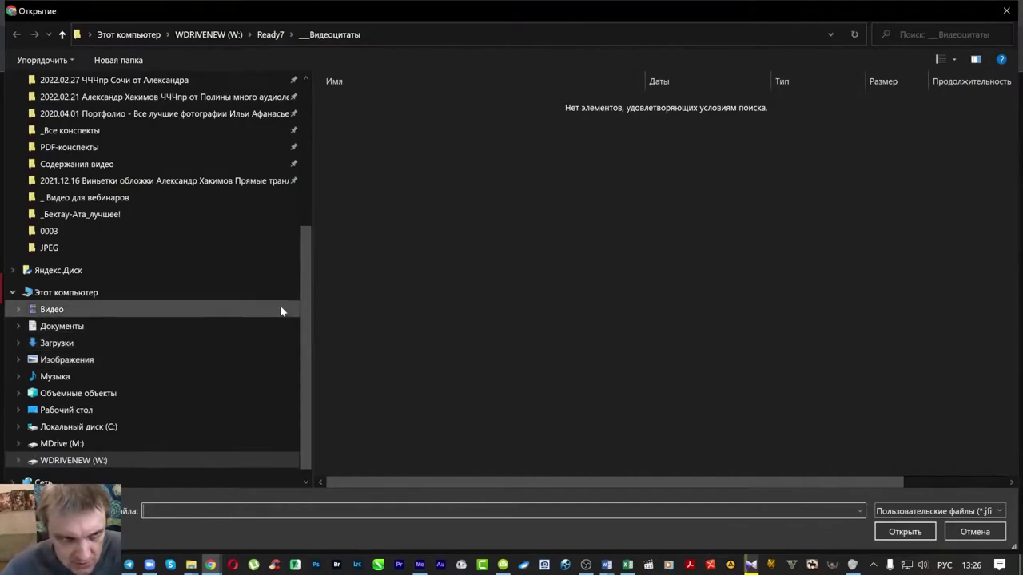
{"action": "left_click_drag", "start_coordinate": [306, 320], "coordinate": [287, 124]}
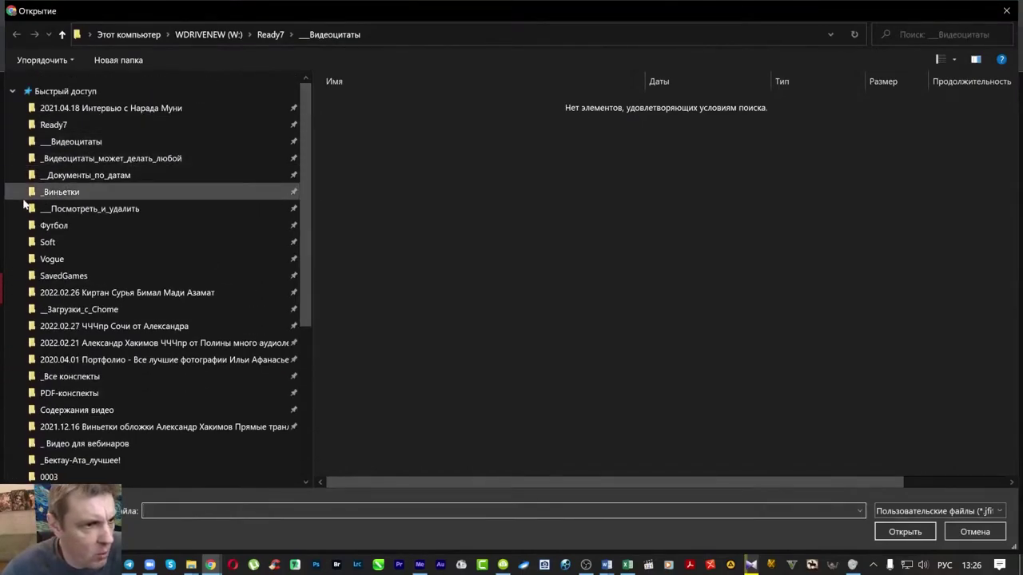
{"action": "left_click", "coordinate": [73, 196]}
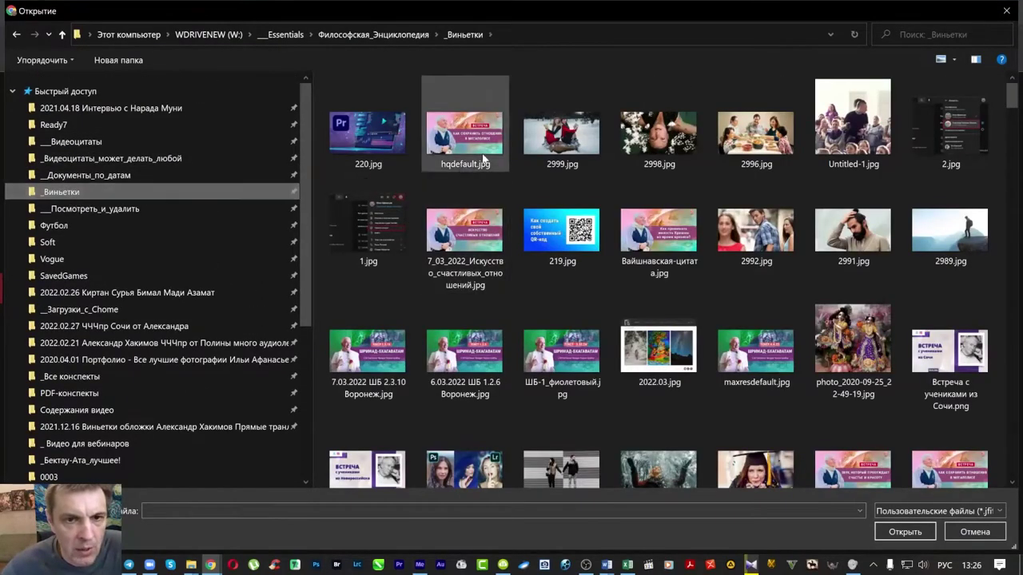
{"action": "double_click", "coordinate": [481, 150]}
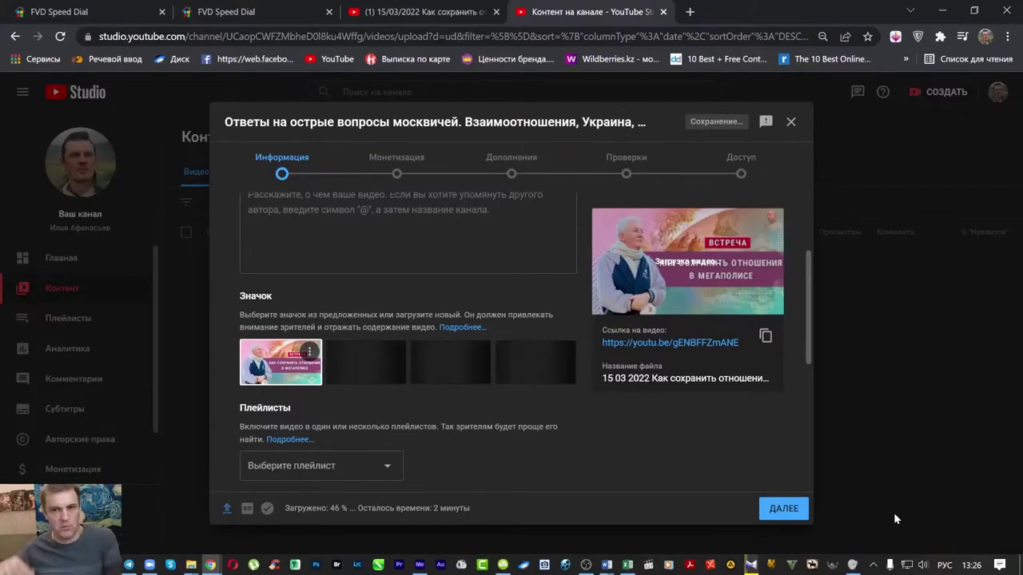
{"action": "scroll", "coordinate": [537, 320], "scroll_direction": "up", "scroll_amount": 2}
{"action": "left_click", "coordinate": [537, 320]}
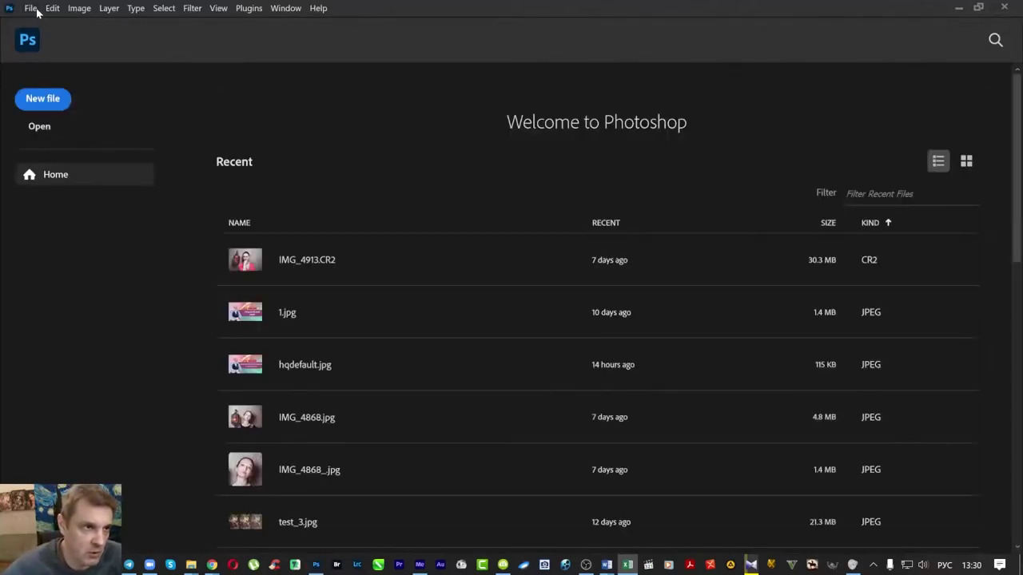
Step: Open the thumbnail PSD and add a Lorem Ipsum text layer on the purple band
{"action": "left_click", "coordinate": [30, 8]}
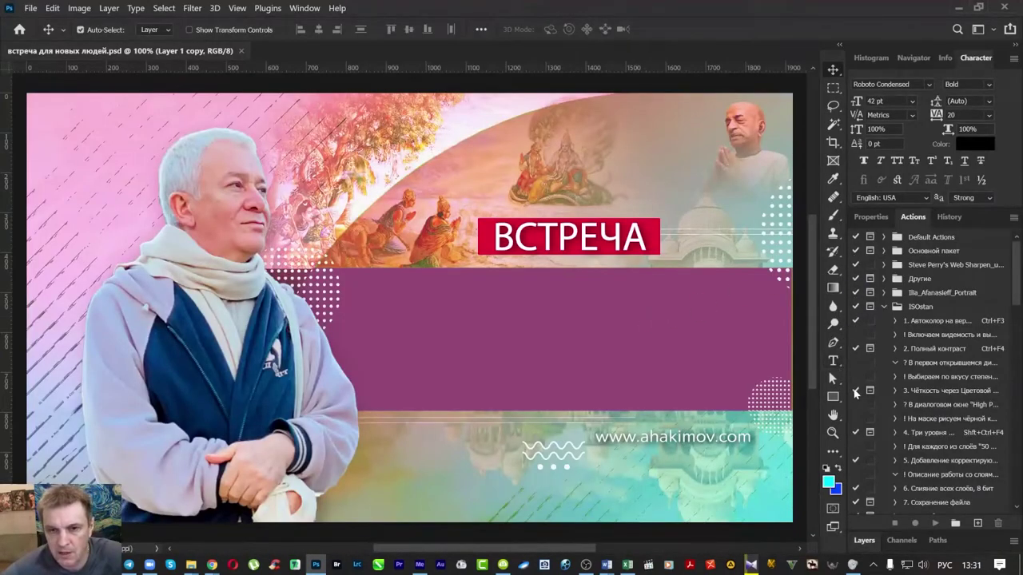
{"action": "left_click", "coordinate": [833, 361]}
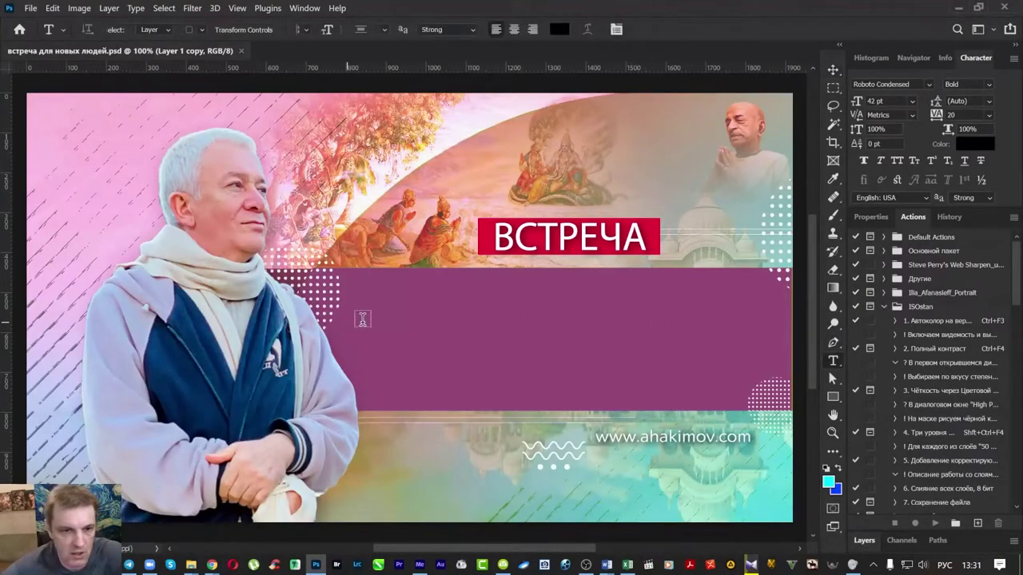
{"action": "left_click", "coordinate": [376, 323]}
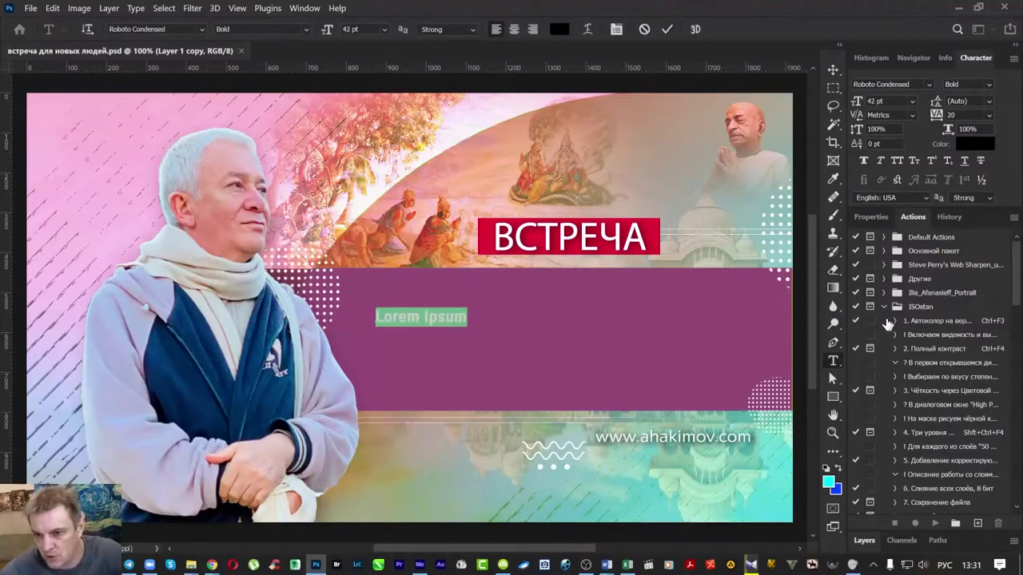
{"action": "left_click", "coordinate": [392, 310]}
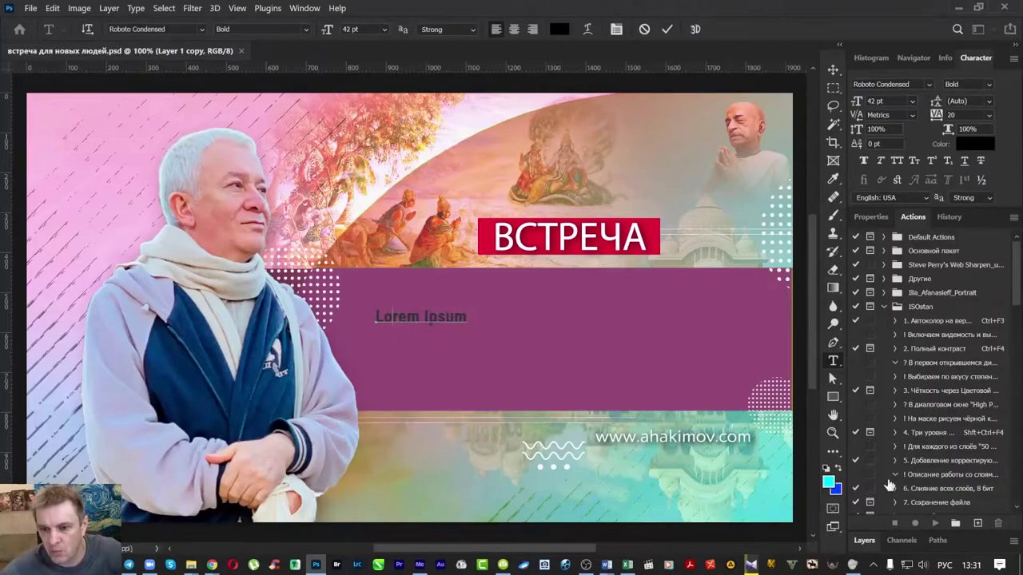
{"action": "left_click", "coordinate": [862, 542]}
{"action": "left_click", "coordinate": [862, 546]}
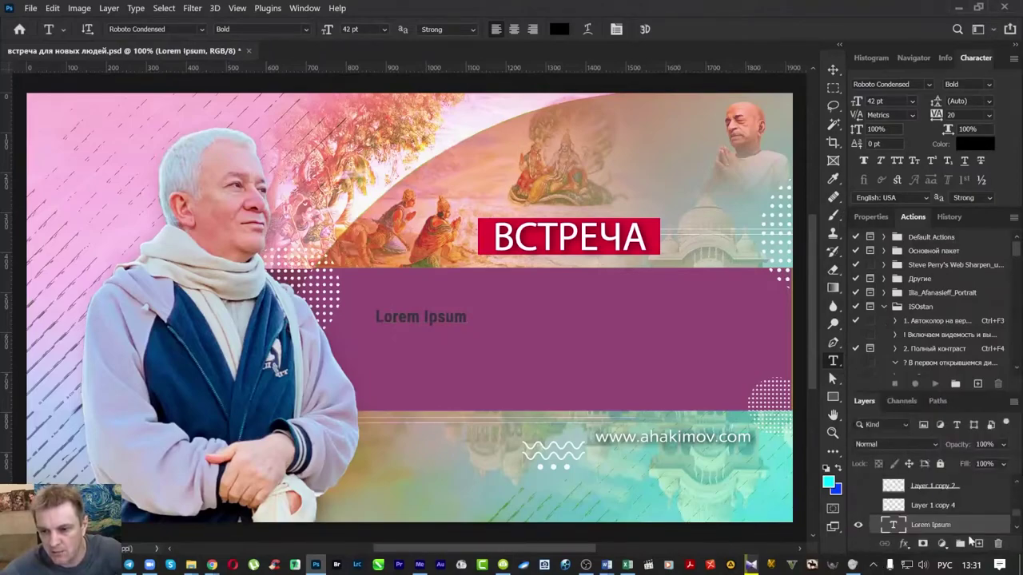
Step: Select all the Lorem Ipsum text and set its colour to white
{"action": "scroll", "coordinate": [907, 509], "scroll_direction": "up", "scroll_amount": 2}
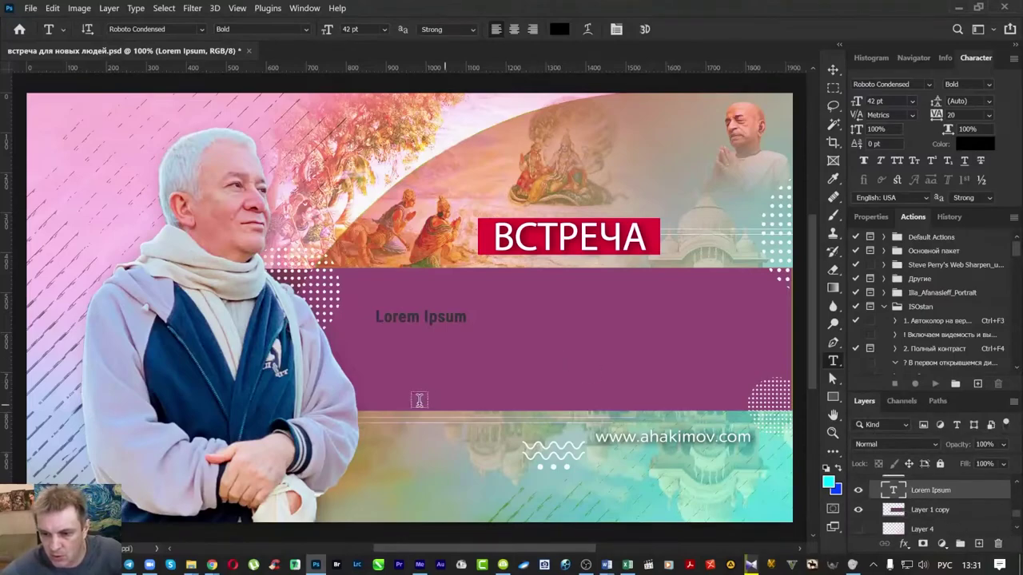
{"action": "left_click", "coordinate": [412, 320]}
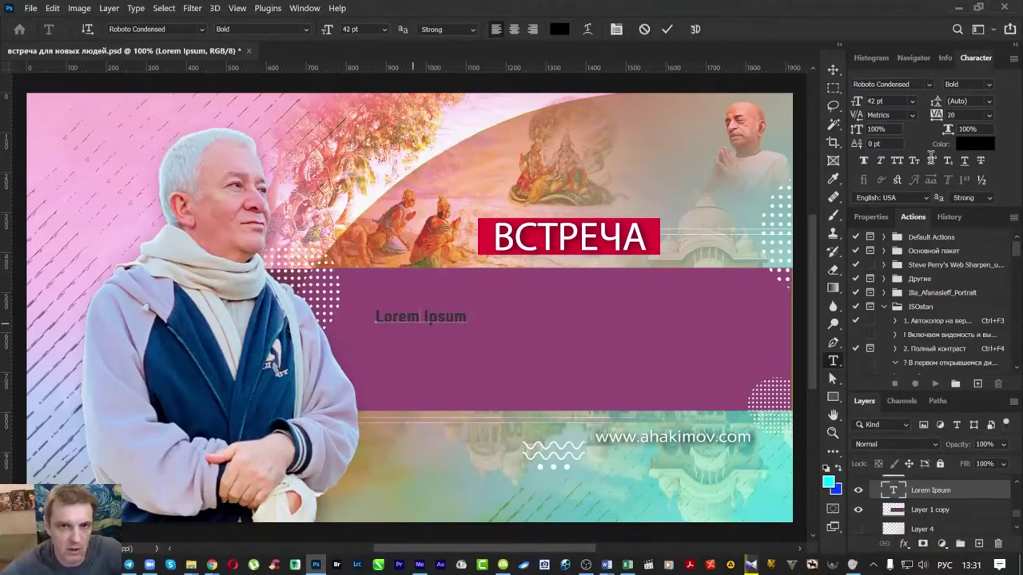
{"action": "key", "text": "ctrl+a"}
{"action": "left_click", "coordinate": [559, 29]}
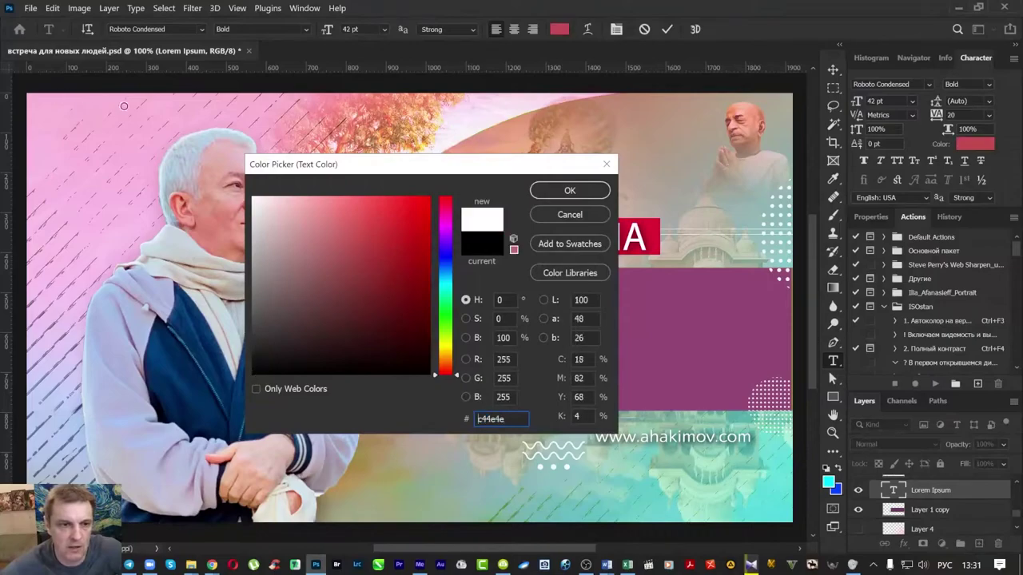
{"action": "key", "text": "Return"}
Step: In YouTube Studio, go back to the video details and select the whole video title
{"action": "key", "text": "alt+Tab"}
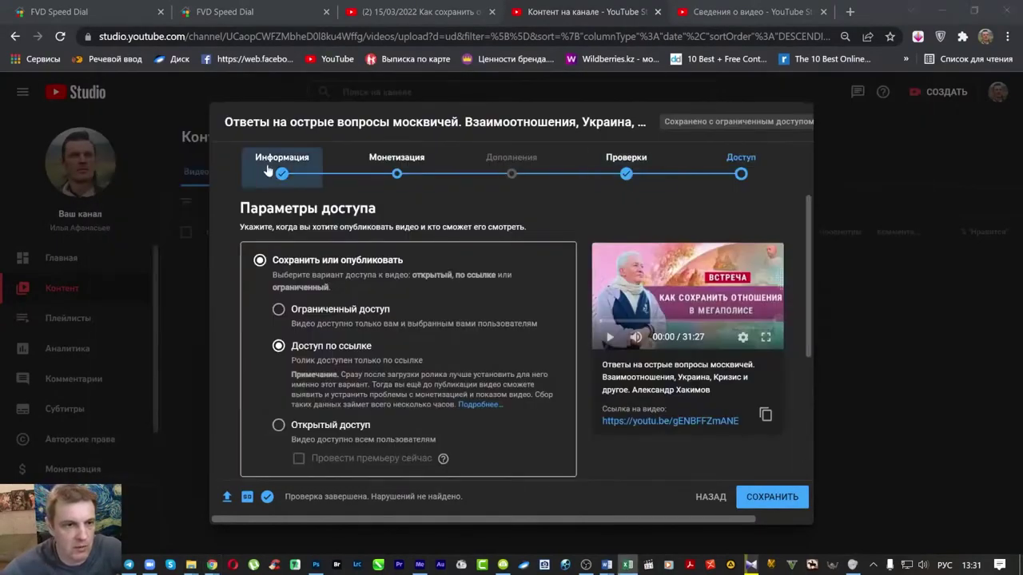
{"action": "left_click", "coordinate": [279, 166]}
{"action": "left_click_drag", "start_coordinate": [419, 269], "coordinate": [228, 232]}
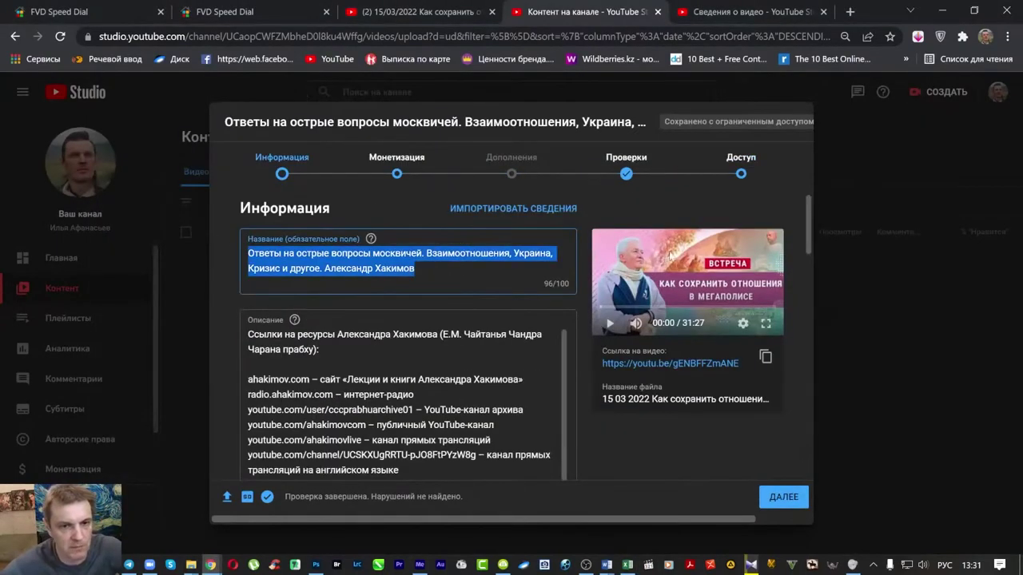
Step: Paste the video title over the placeholder, removing the speaker's name line and the final full stop
{"action": "key", "text": "alt+Tab"}
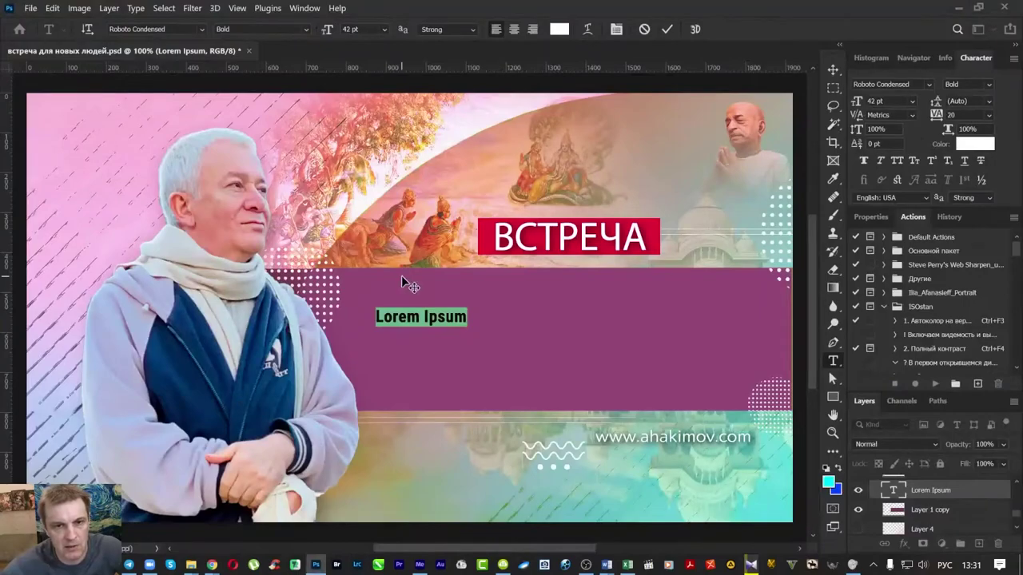
{"action": "key", "text": "ctrl+v"}
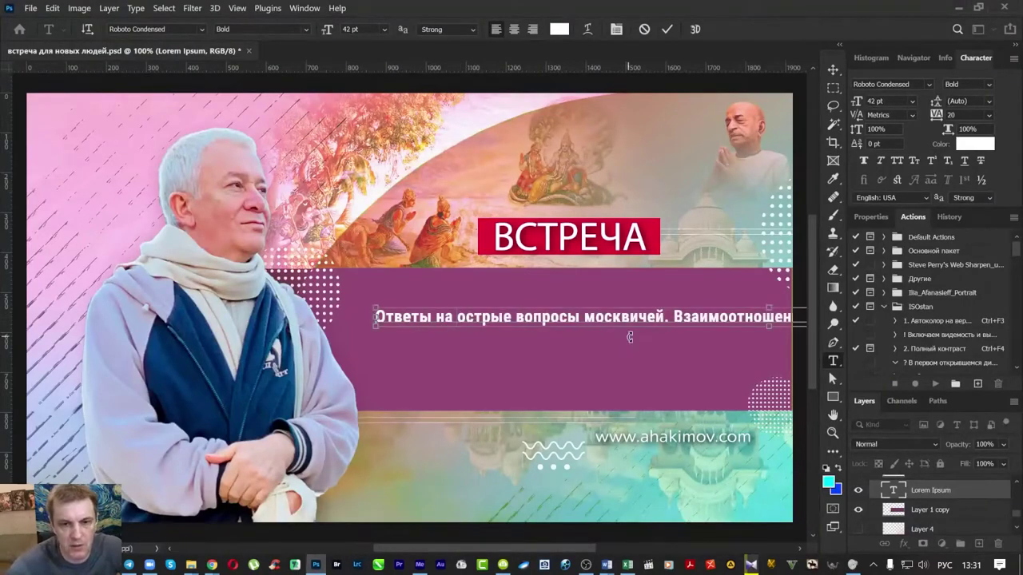
{"action": "left_click_drag", "start_coordinate": [630, 337], "coordinate": [631, 341]}
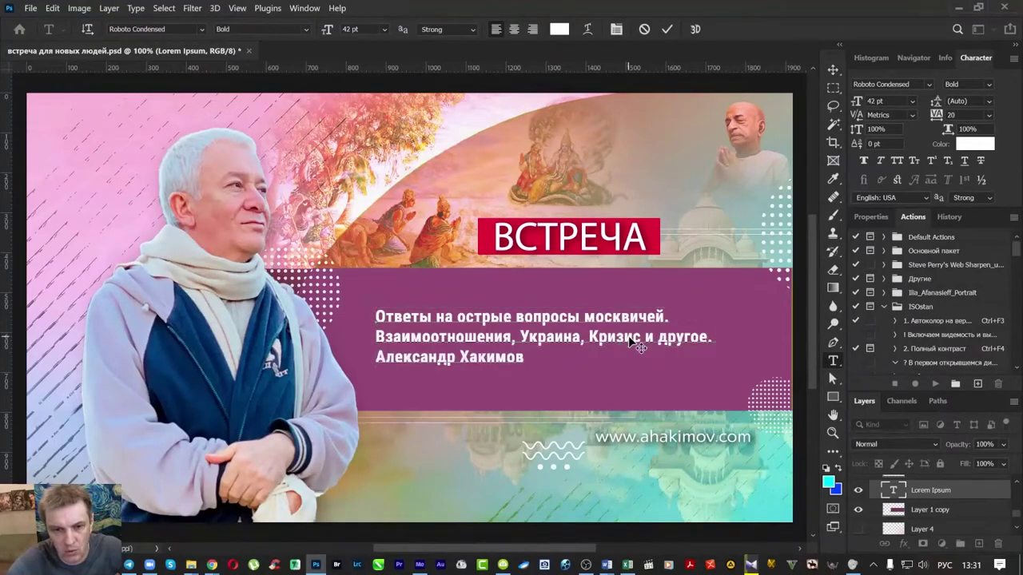
{"action": "key", "text": "shift+Home"}
{"action": "key", "text": "BackSpace"}
{"action": "key", "text": "BackSpace"}
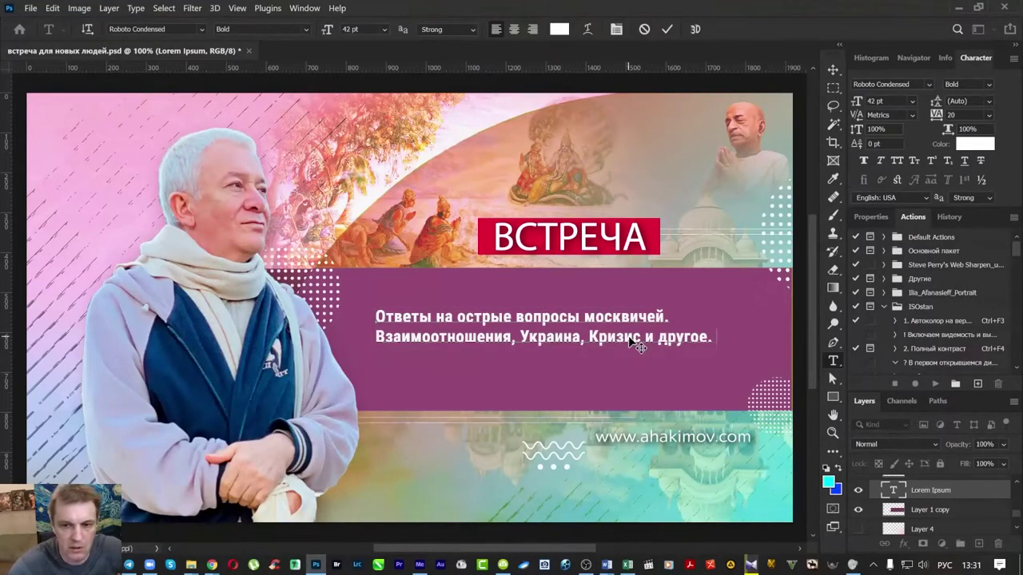
{"action": "key", "text": "BackSpace"}
Step: Put 'Украина, Кризис и другое' on its own line, centre-align the title, and commit it
{"action": "key", "text": "ctrl+a"}
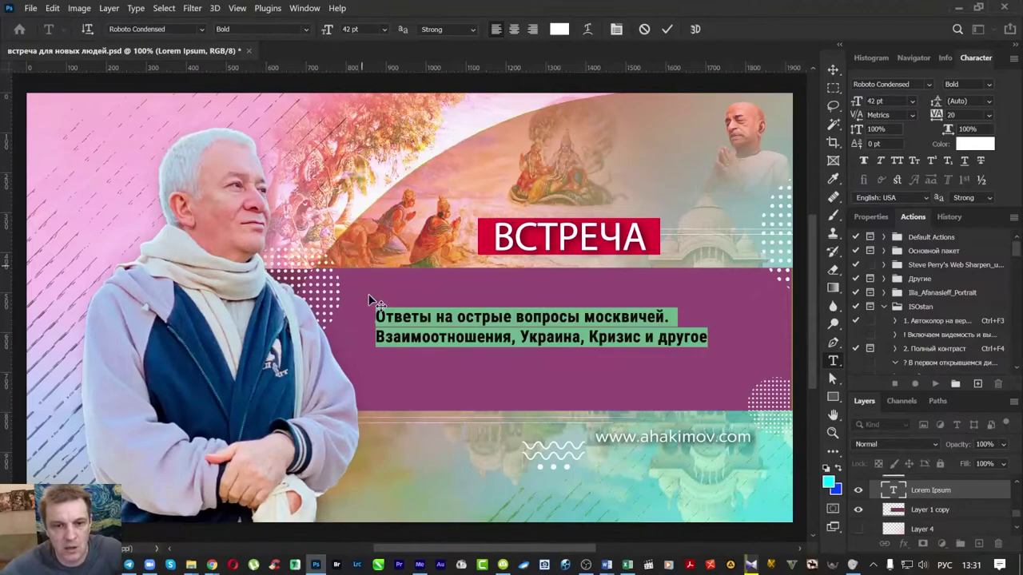
{"action": "left_click", "coordinate": [517, 337]}
{"action": "key", "text": "Return"}
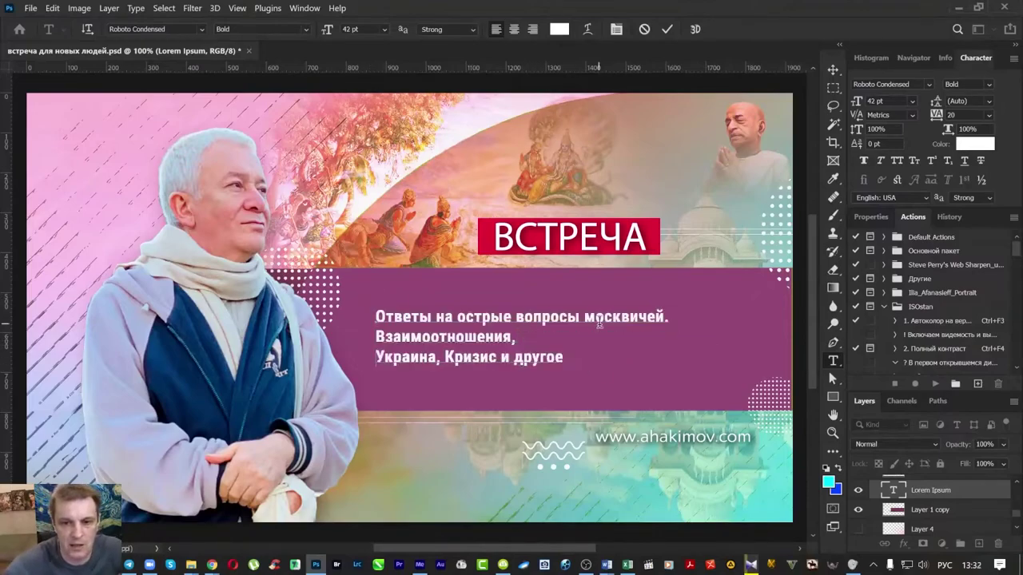
{"action": "key", "text": "ctrl+a"}
{"action": "left_click", "coordinate": [513, 28]}
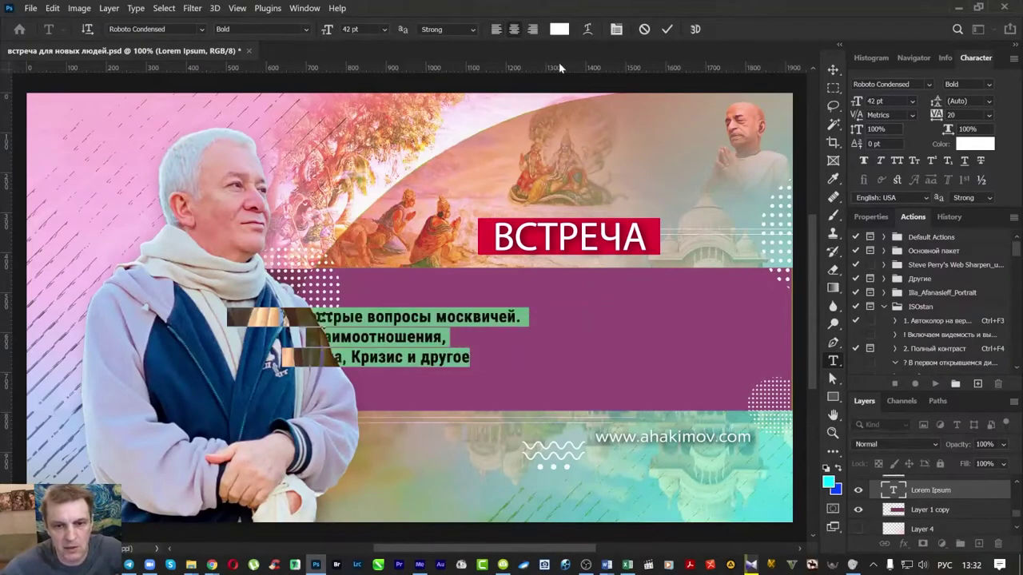
{"action": "left_click", "coordinate": [833, 71]}
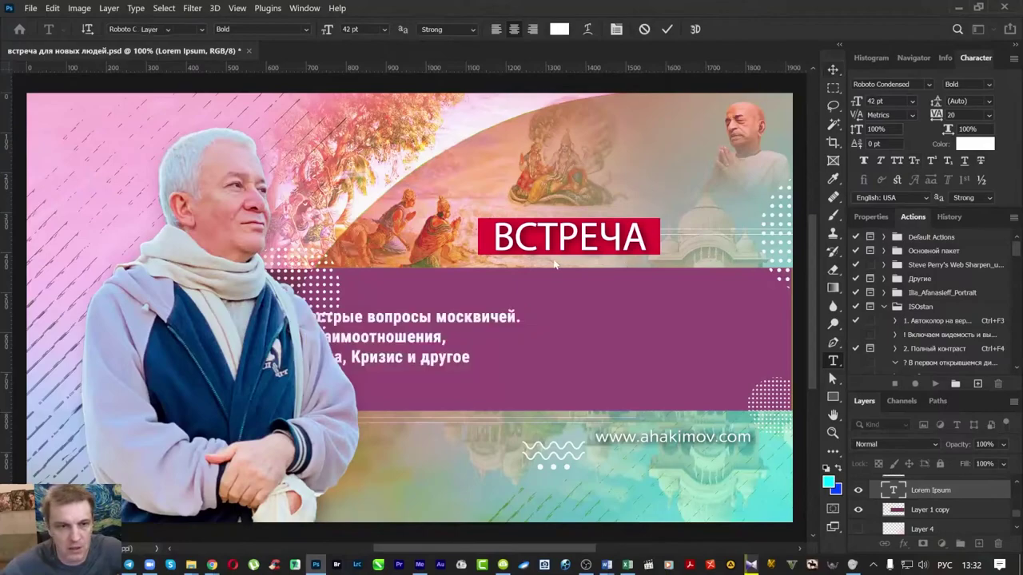
{"action": "key", "text": "ctrl+t"}
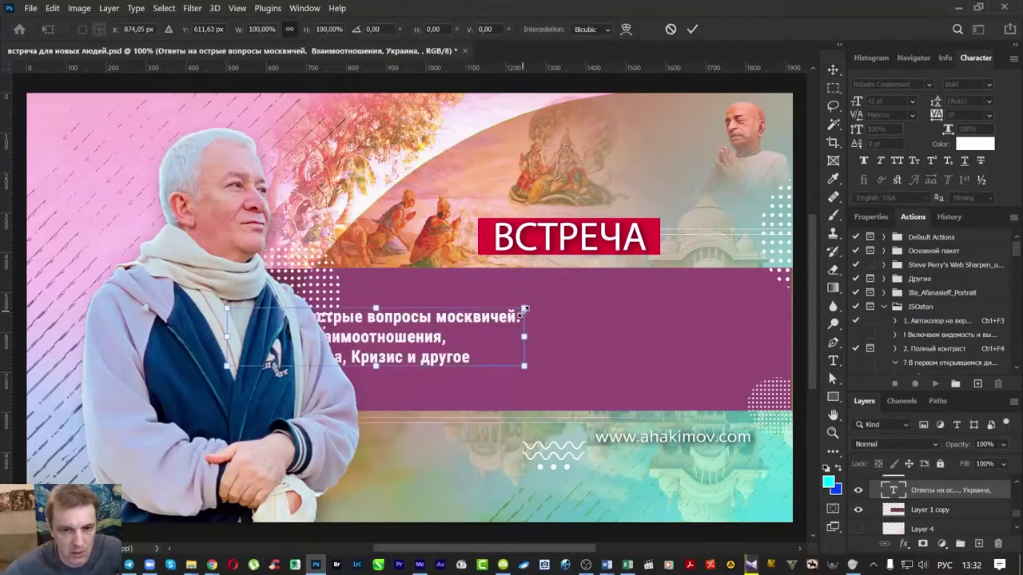
Step: Scale the headline text to about 160% and shift it right
{"action": "mouse_move", "coordinate": [524, 308]}
{"action": "left_mouse_down"}
{"action": "mouse_move", "coordinate": [663, 241]}
{"action": "mouse_move", "coordinate": [595, 282]}
{"action": "left_mouse_up"}
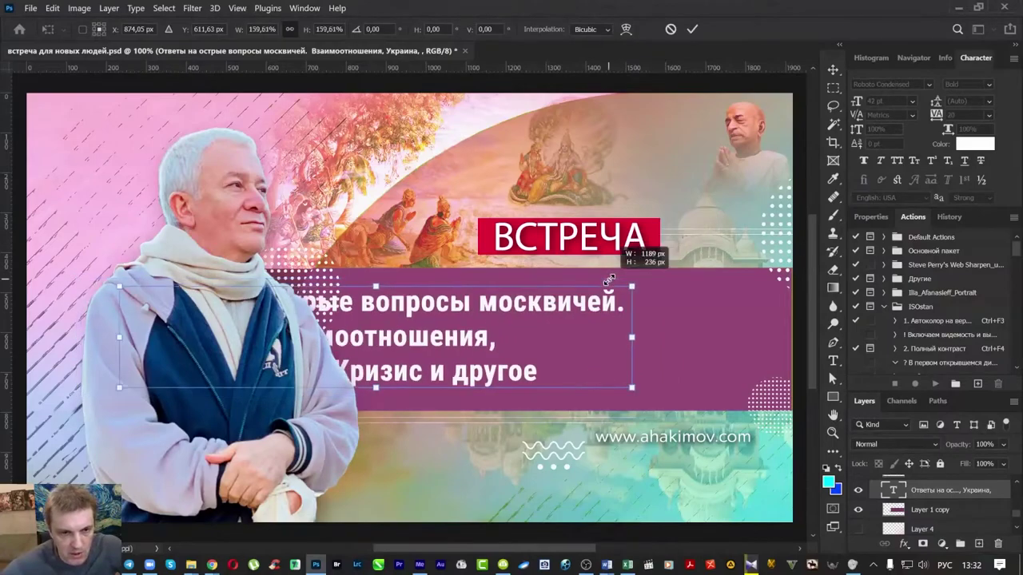
{"action": "left_click_drag", "start_coordinate": [435, 316], "coordinate": [624, 339]}
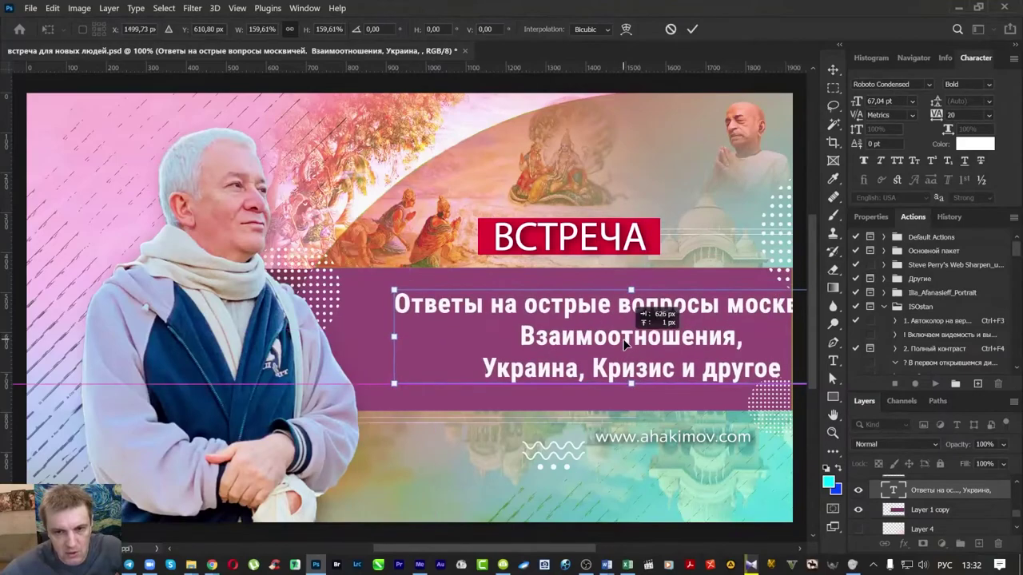
{"action": "key", "text": "Escape"}
Step: Move the line break after 'вопросы' and delete the period after 'москвичей'
{"action": "left_click", "coordinate": [835, 361]}
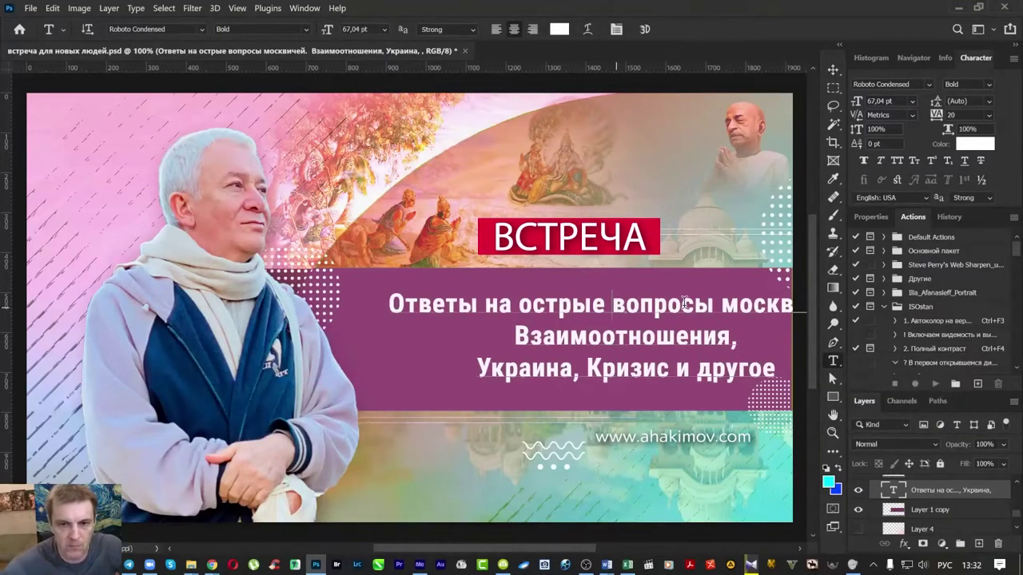
{"action": "left_click", "coordinate": [615, 305]}
{"action": "key", "text": "Return"}
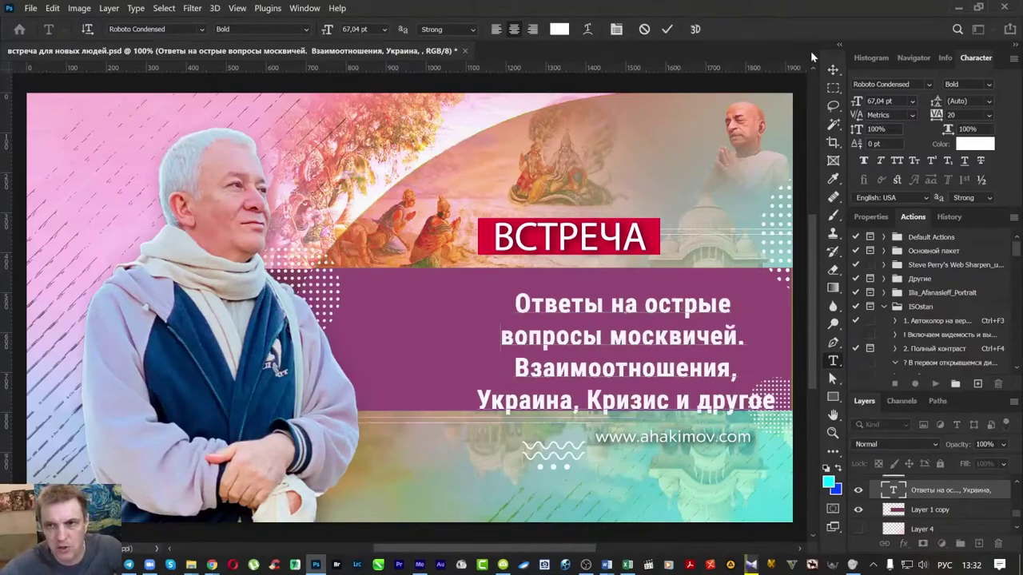
{"action": "key", "text": "BackSpace"}
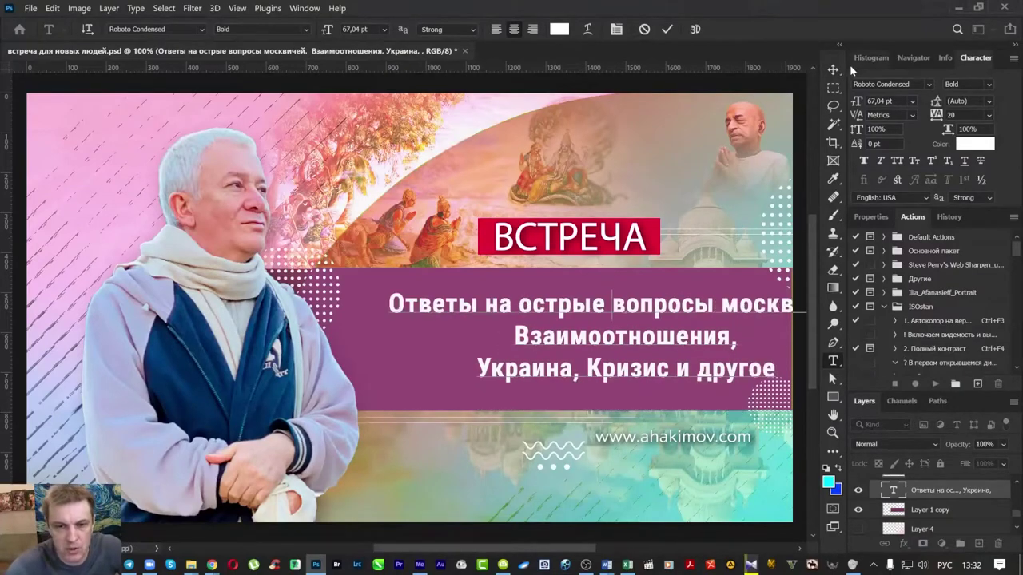
{"action": "key", "text": "ctrl+Right"}
{"action": "key", "text": "Return"}
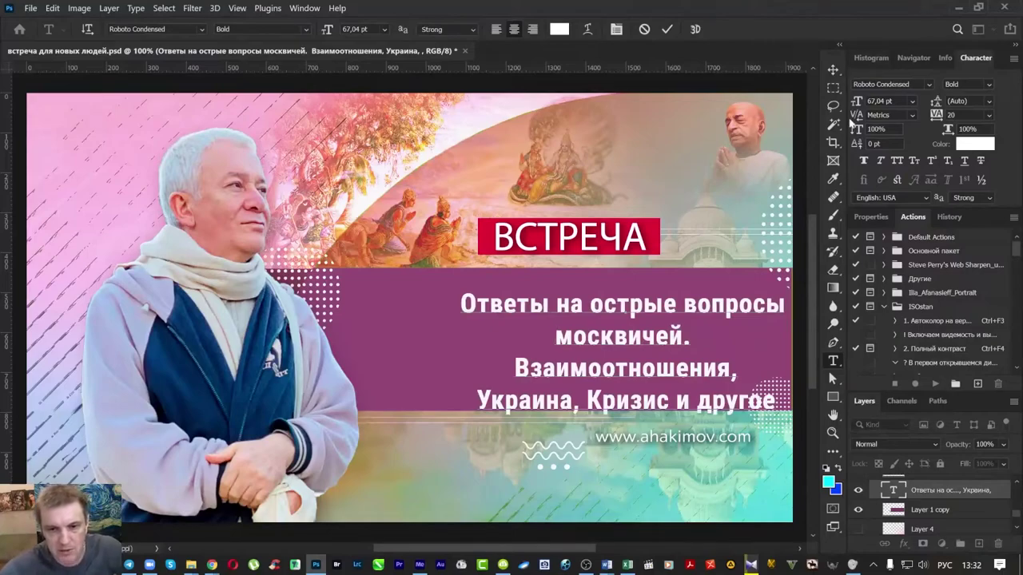
{"action": "key", "text": "End"}
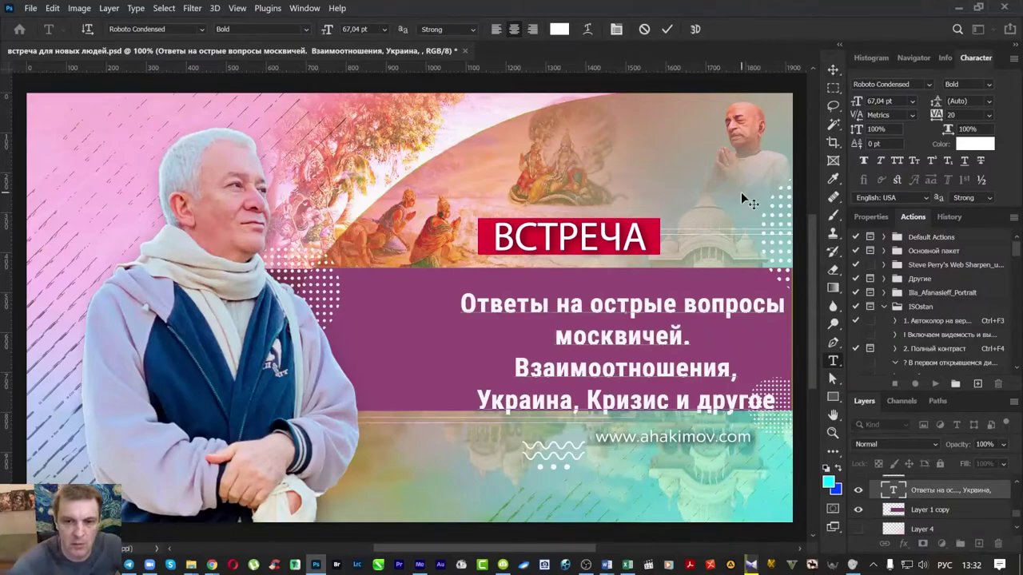
{"action": "key", "text": "BackSpace"}
{"action": "key", "text": "ctrl+shift+End"}
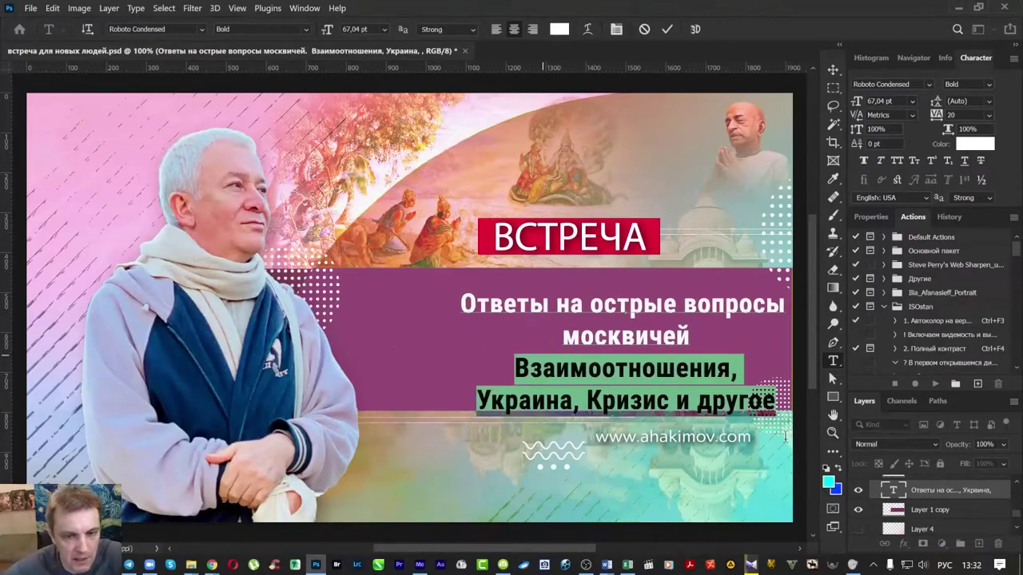
Step: Colour the last two headline lines light beige and move the headline block left and up
{"action": "left_click", "coordinate": [557, 30]}
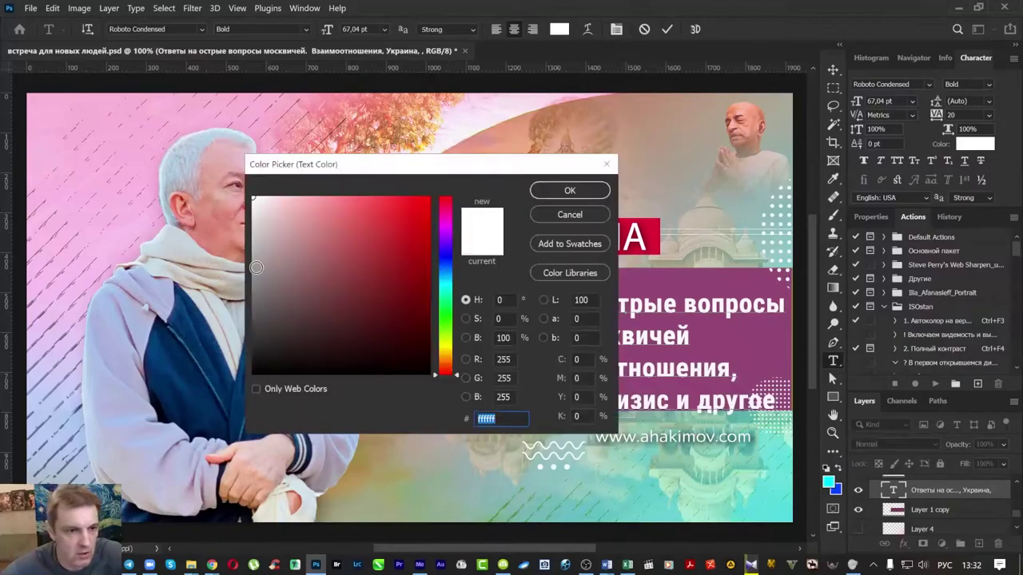
{"action": "left_click", "coordinate": [228, 270]}
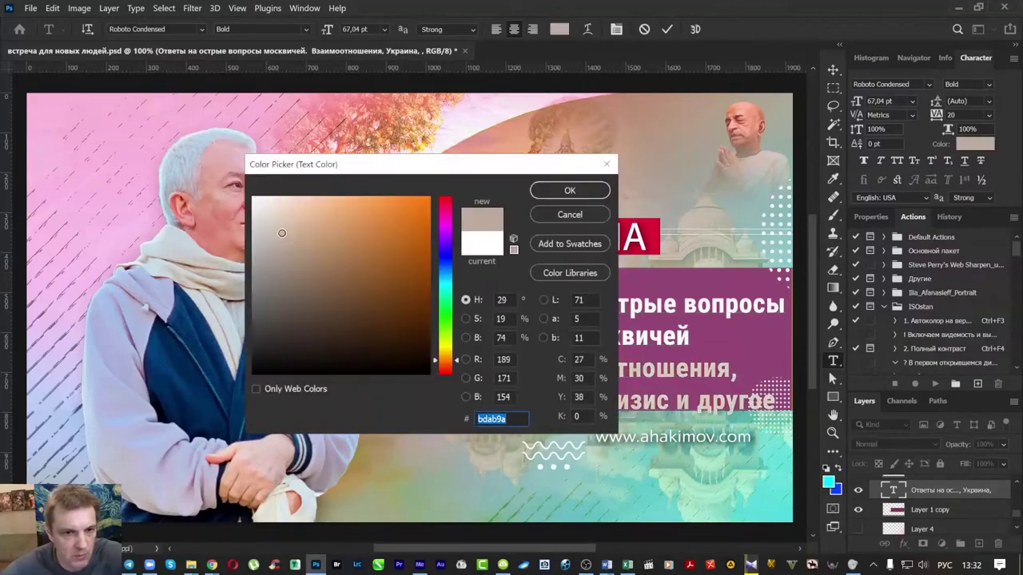
{"action": "left_click_drag", "start_coordinate": [281, 233], "coordinate": [271, 210]}
{"action": "left_click", "coordinate": [551, 192]}
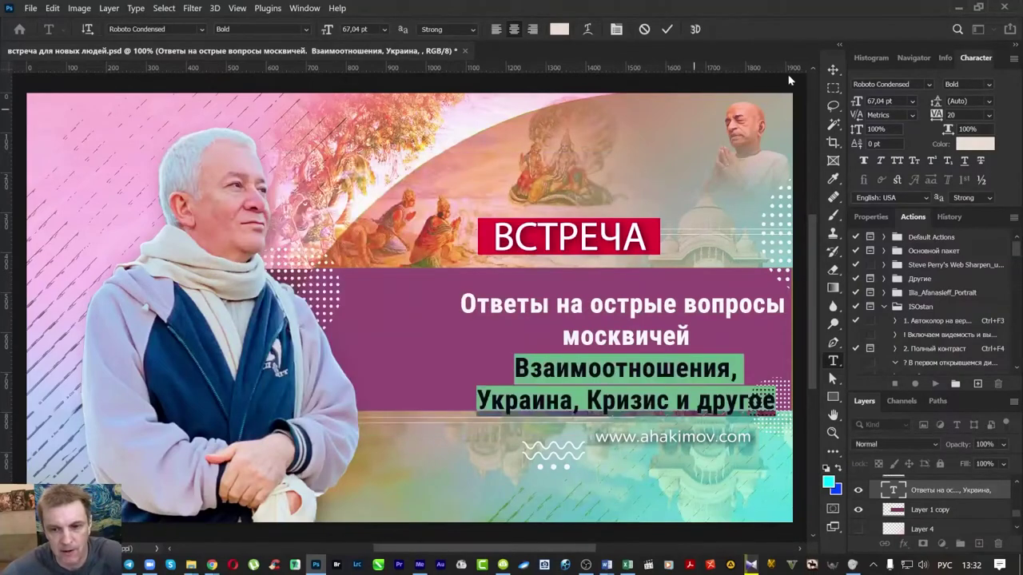
{"action": "left_click", "coordinate": [740, 316]}
{"action": "key", "text": "ctrl+Return"}
{"action": "left_click_drag", "start_coordinate": [677, 343], "coordinate": [642, 330]}
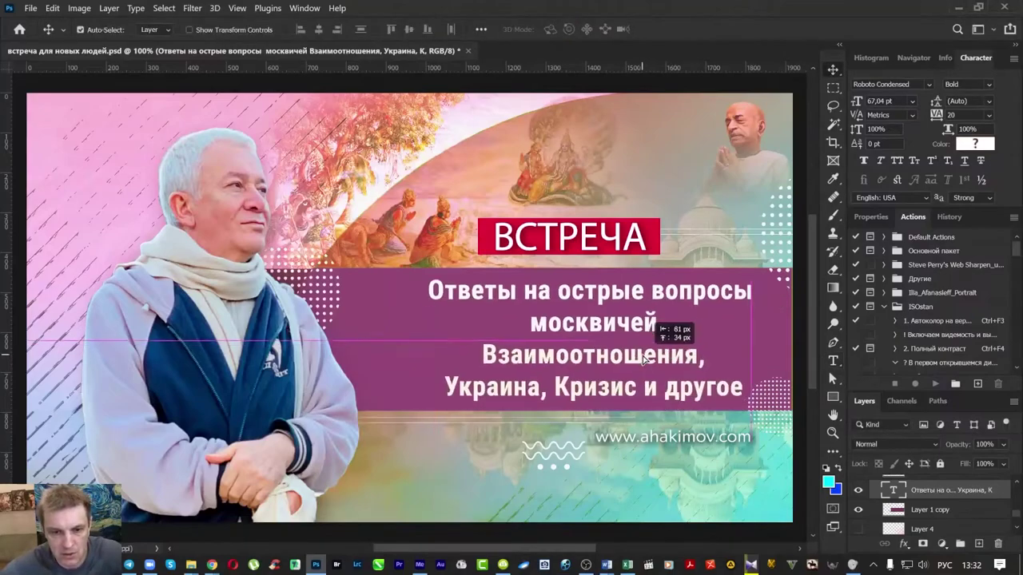
{"action": "key", "text": "ctrl+minus"}
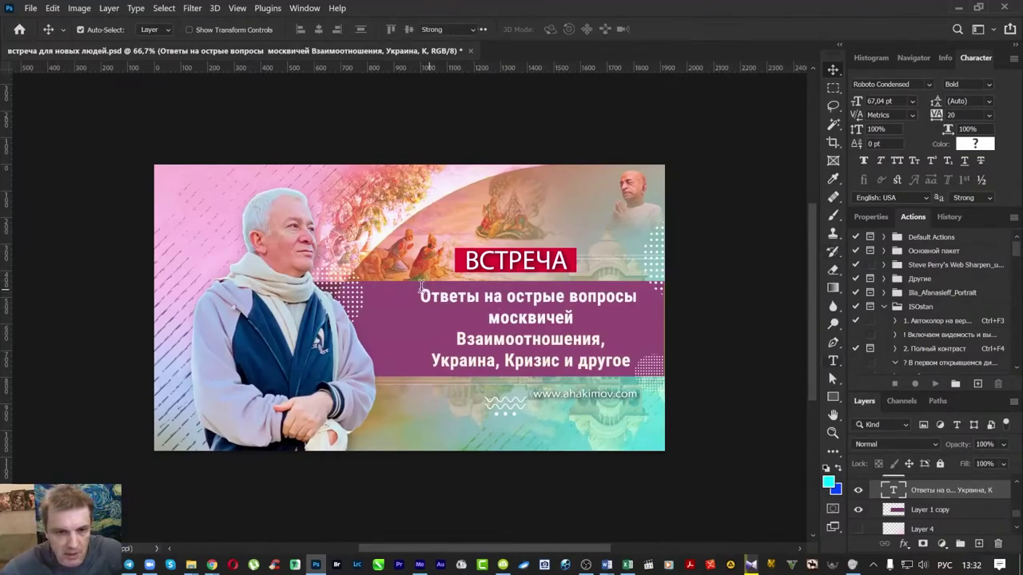
Step: Set the first two headline lines in Roboto and nudge the headline about 14 px left
{"action": "key", "text": "t"}
{"action": "left_click_drag", "start_coordinate": [421, 291], "coordinate": [573, 319]}
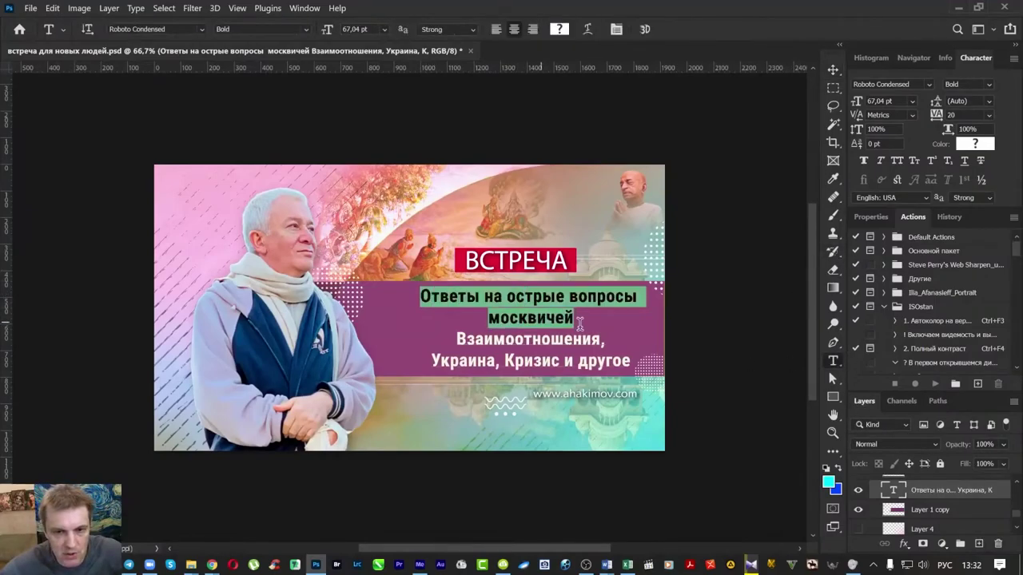
{"action": "left_click", "coordinate": [203, 29]}
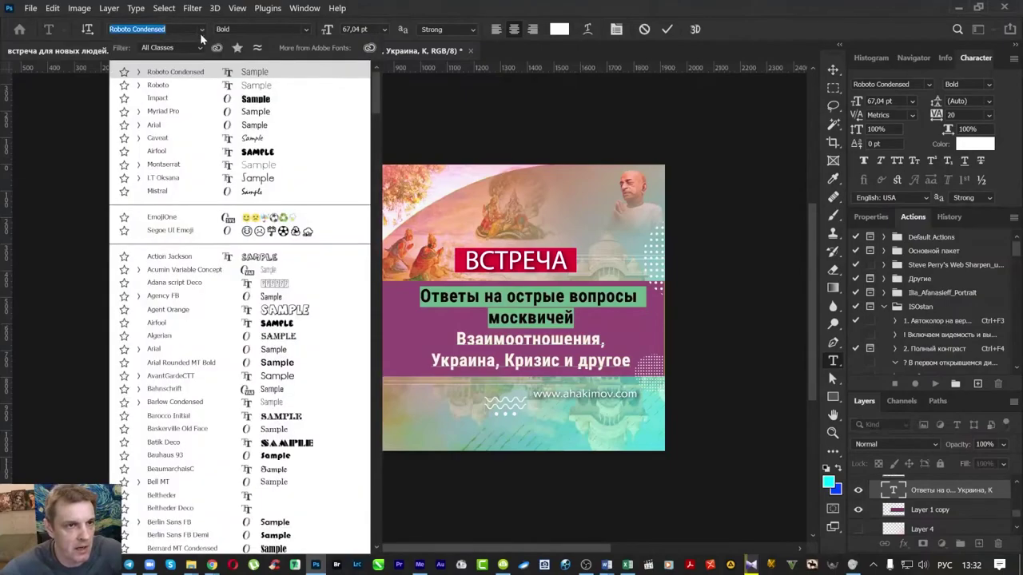
{"action": "left_click", "coordinate": [168, 92]}
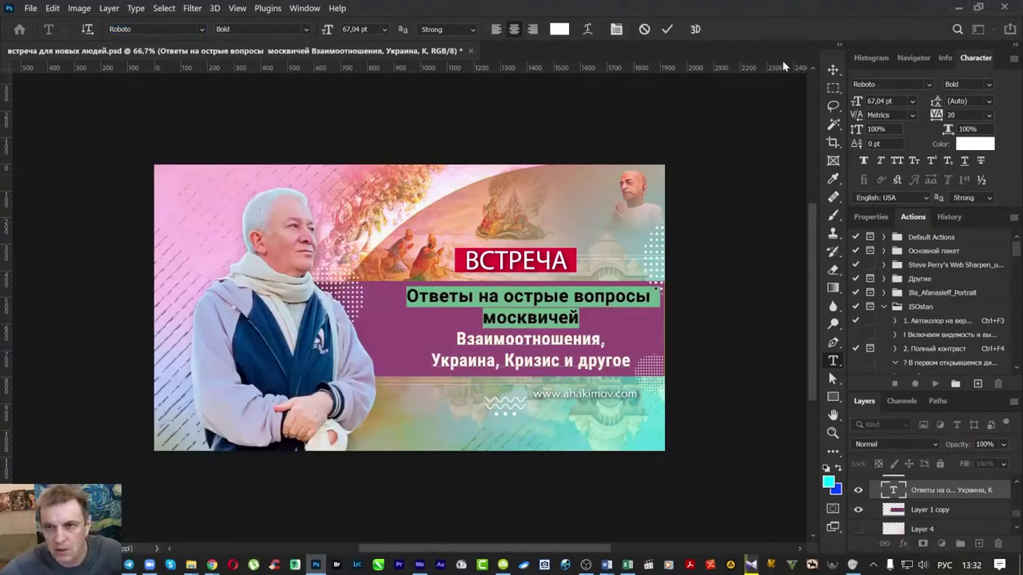
{"action": "left_click", "coordinate": [832, 71]}
{"action": "left_click_drag", "start_coordinate": [568, 341], "coordinate": [556, 340]}
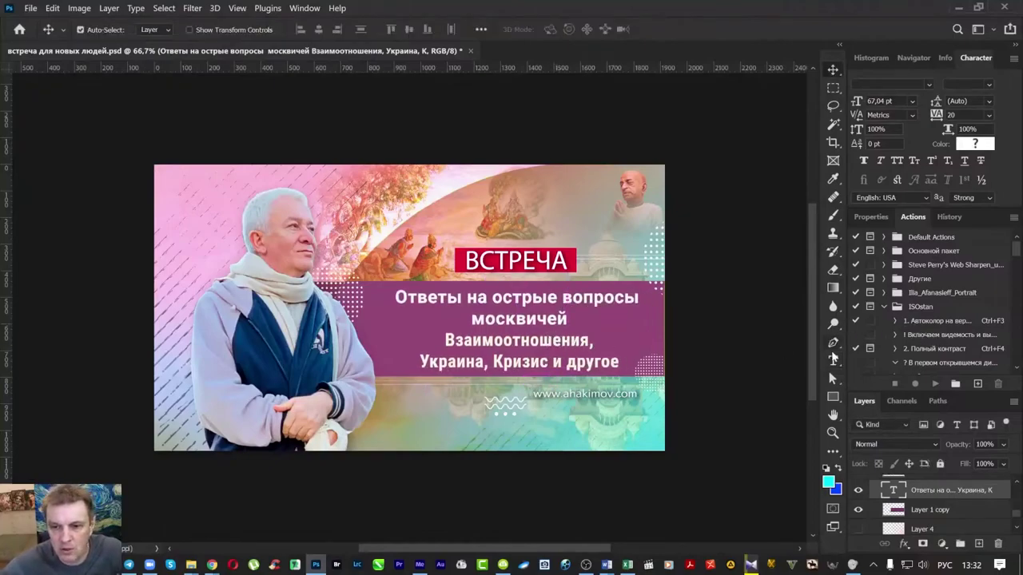
Step: Recolour the last two headline lines a stronger orange, #f1b072
{"action": "left_click", "coordinate": [833, 360]}
{"action": "left_click_drag", "start_coordinate": [620, 364], "coordinate": [387, 341]}
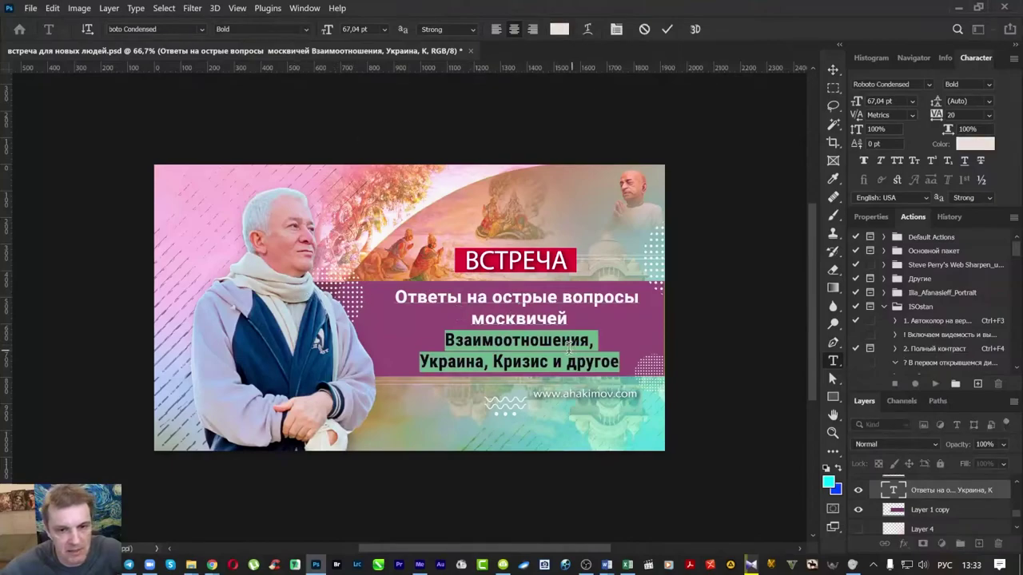
{"action": "left_click", "coordinate": [559, 29]}
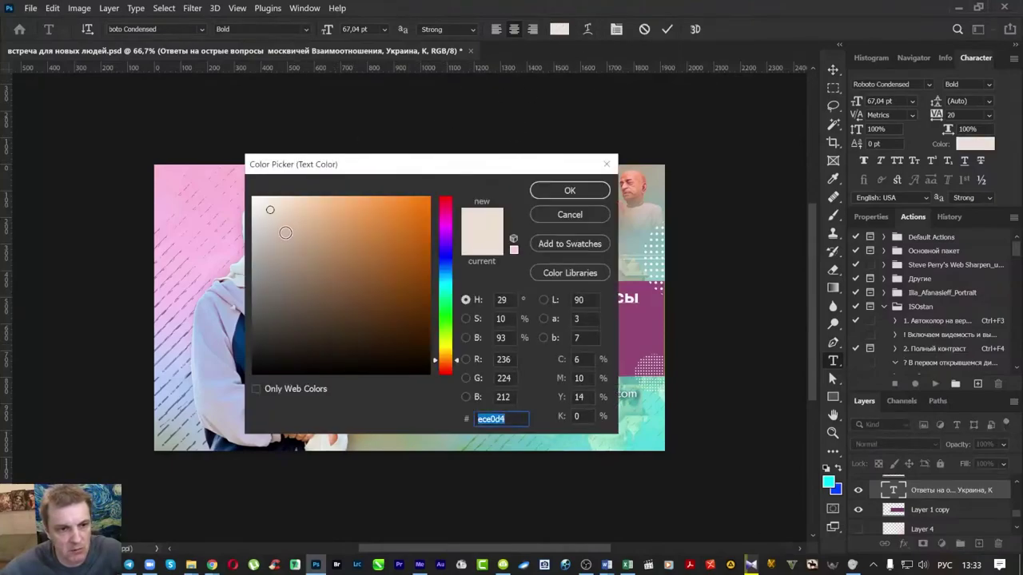
{"action": "left_click", "coordinate": [318, 220]}
{"action": "left_click", "coordinate": [346, 206]}
{"action": "left_click_drag", "start_coordinate": [534, 160], "coordinate": [369, 157]}
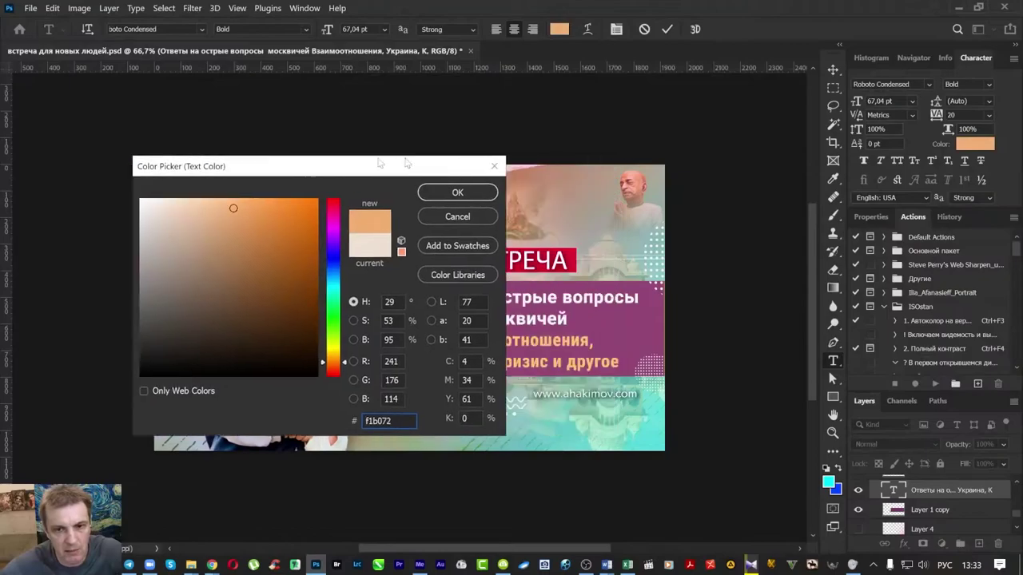
{"action": "left_click", "coordinate": [421, 186]}
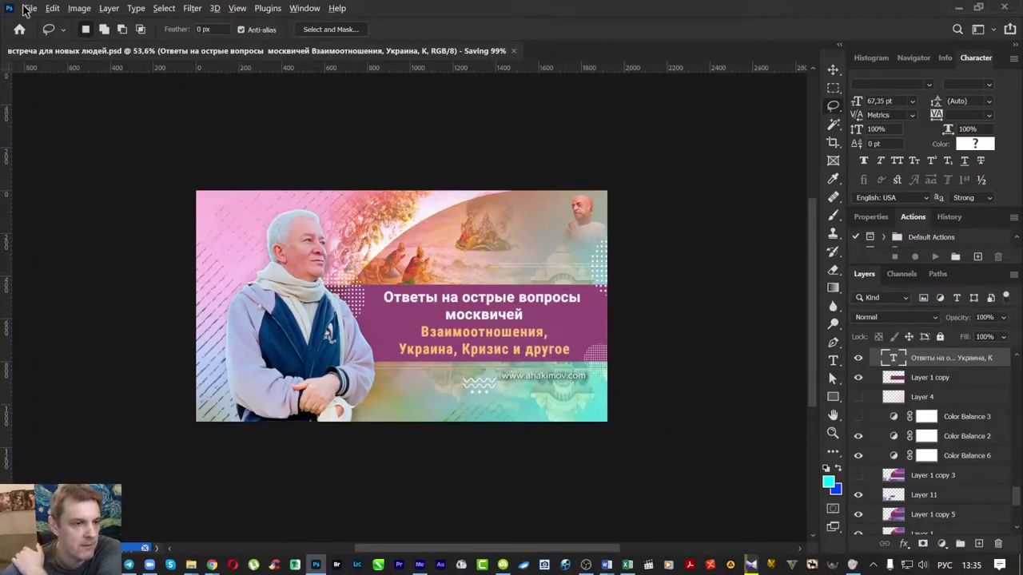
Step: Export the thumbnail via Save for Web as a quality 80 JPEG, встреча-для-новых-людей.jpg, in _Виньетки
{"action": "key", "text": "ctrl+alt+shift+s"}
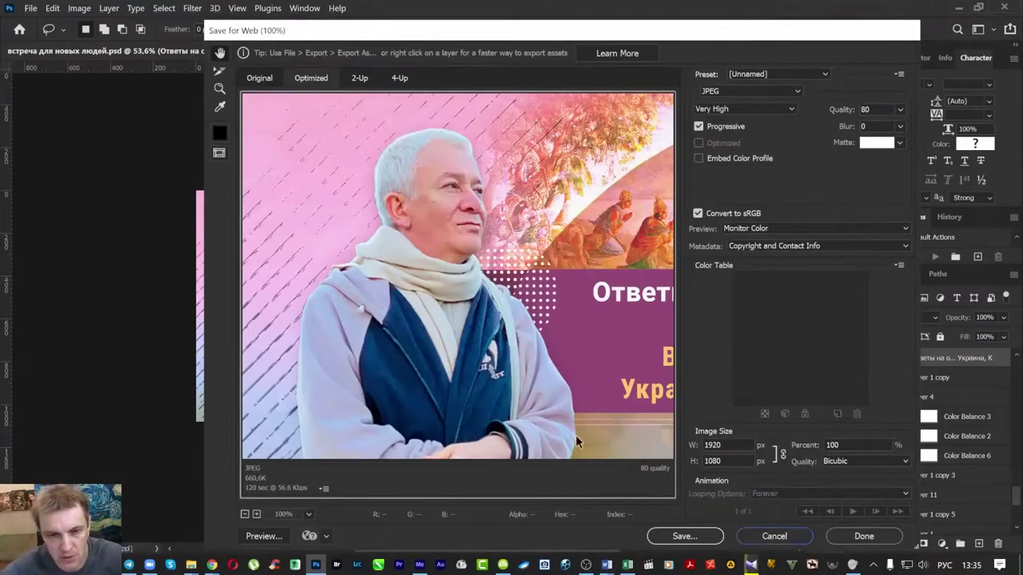
{"action": "left_click", "coordinate": [774, 536]}
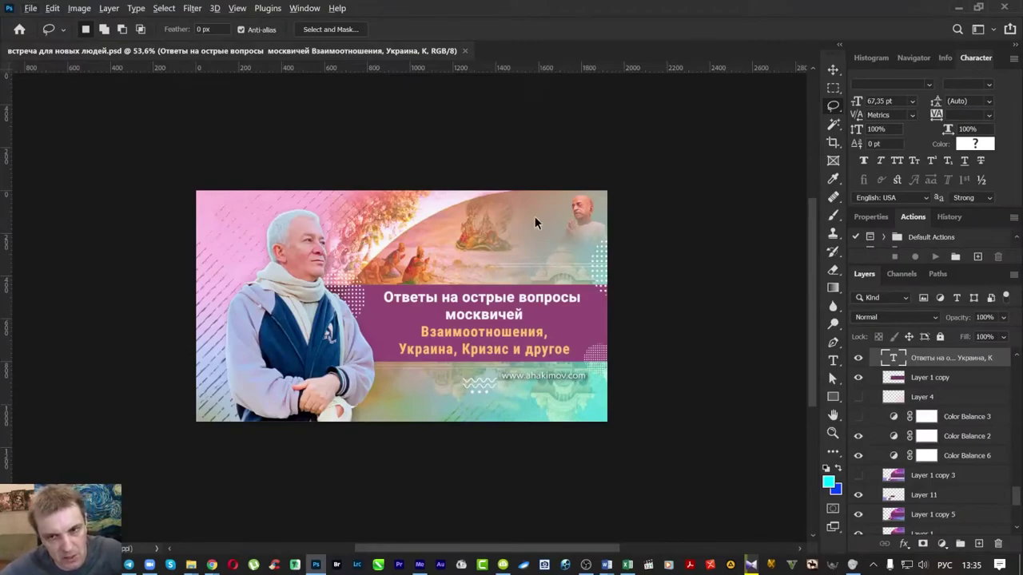
{"action": "key", "text": "ctrl+alt+shift+s"}
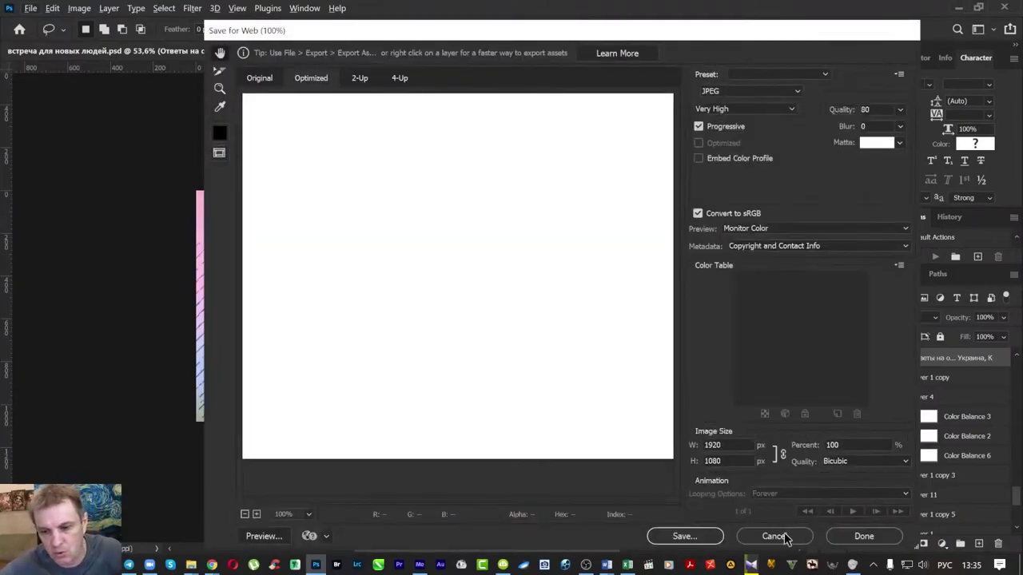
{"action": "left_click", "coordinate": [774, 536]}
{"action": "left_click", "coordinate": [30, 9]}
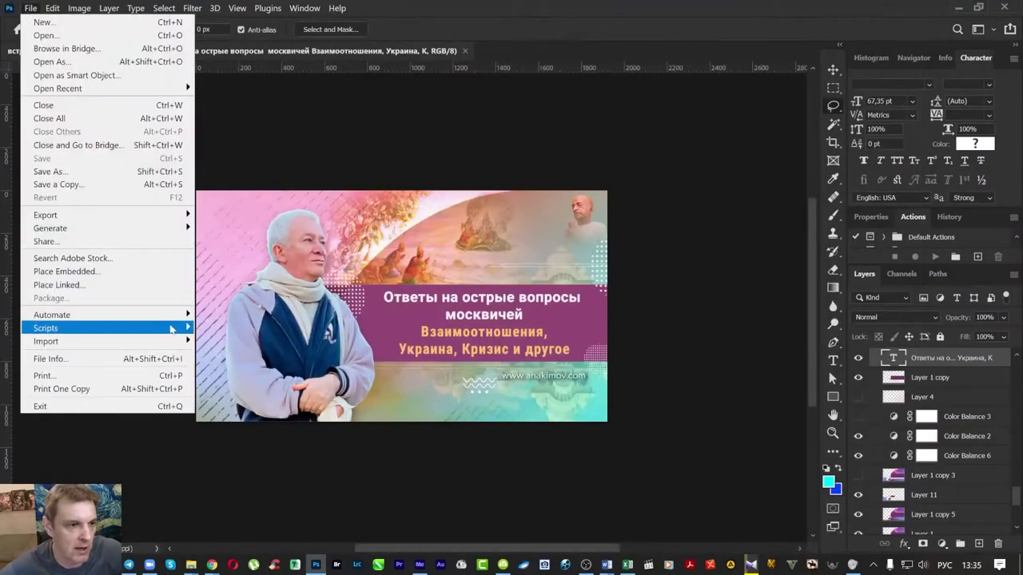
{"action": "mouse_move", "coordinate": [120, 216]}
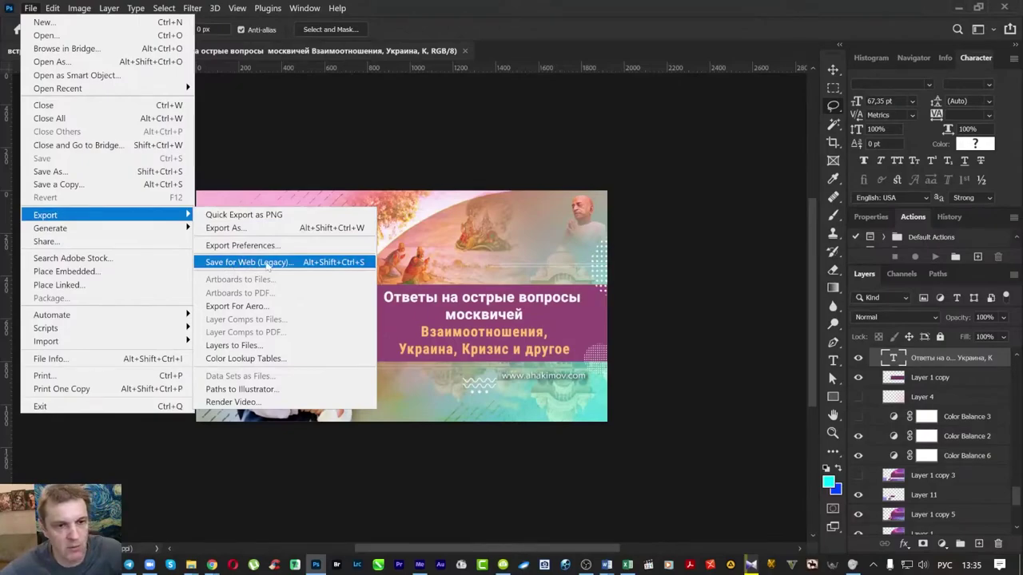
{"action": "left_click", "coordinate": [269, 266]}
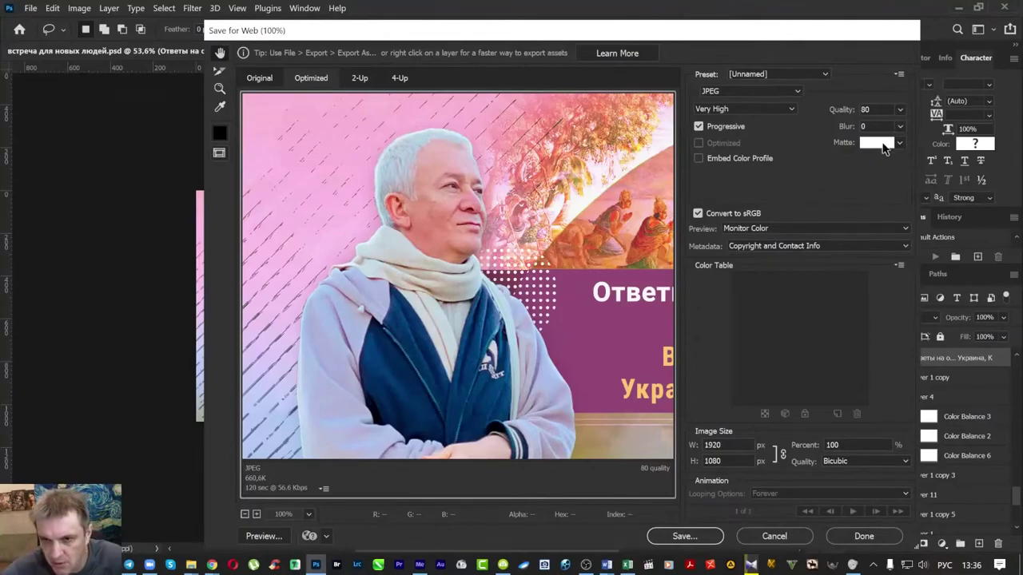
{"action": "key", "text": "Tab"}
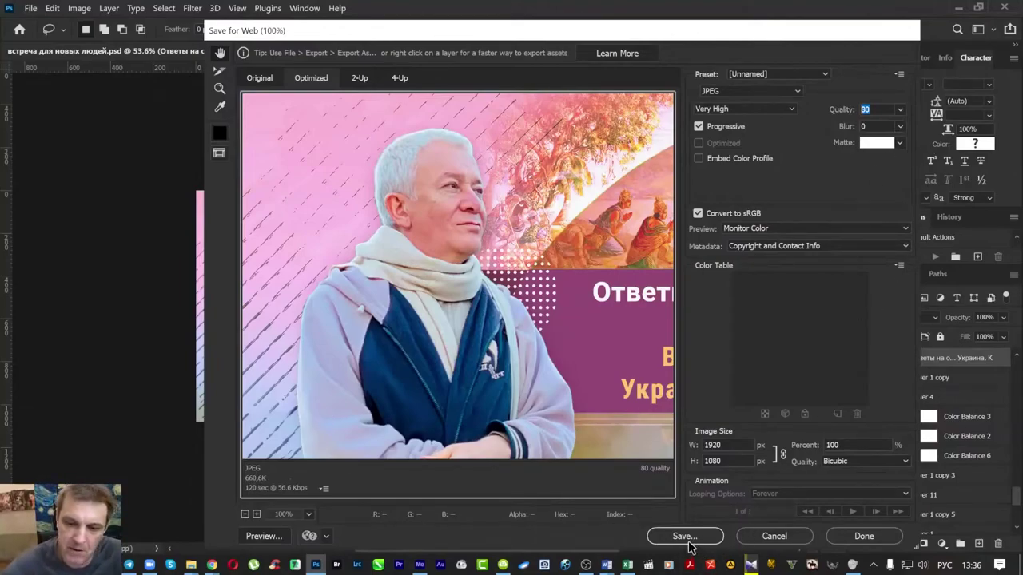
{"action": "left_click", "coordinate": [686, 538]}
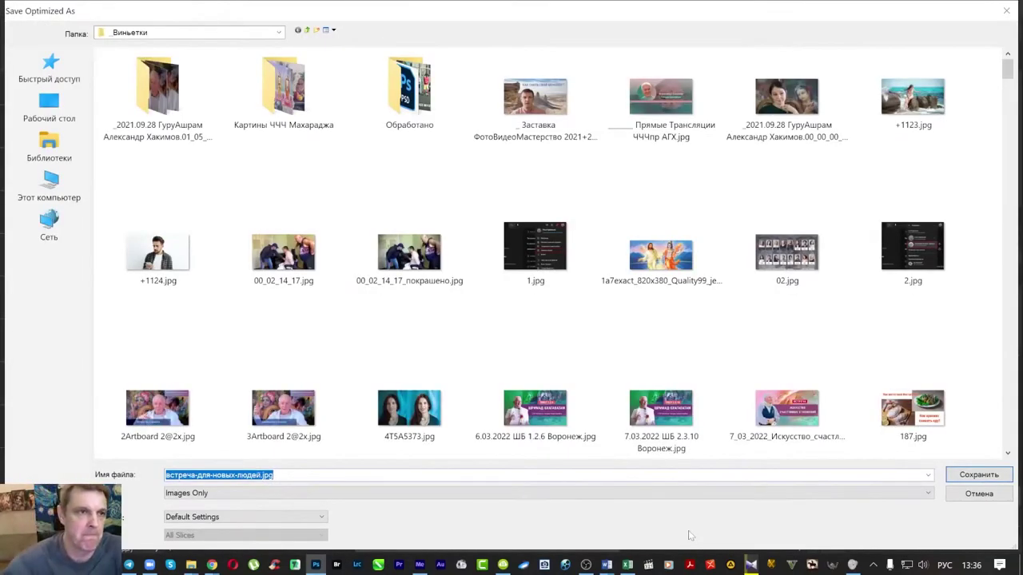
{"action": "left_click", "coordinate": [961, 473]}
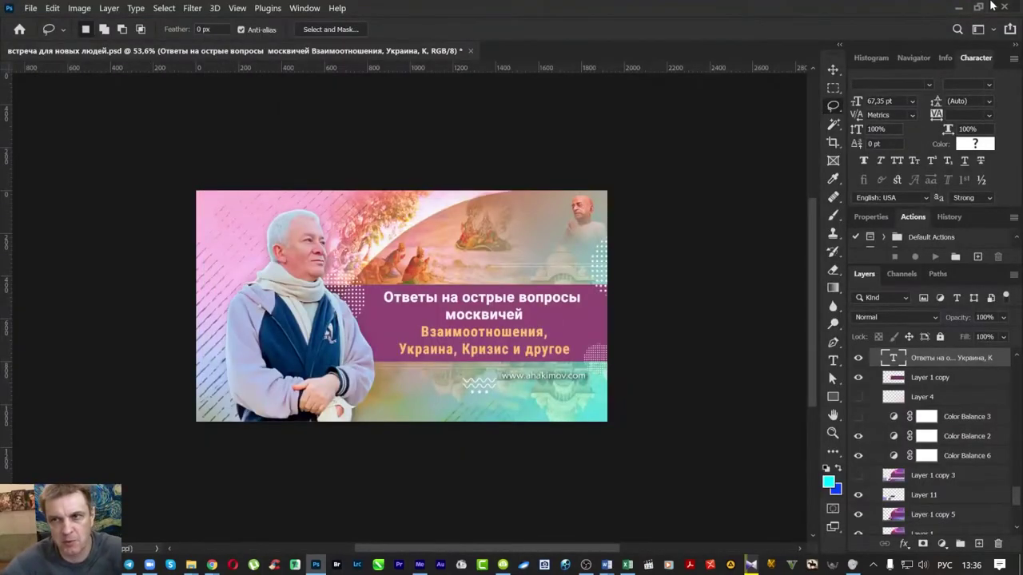
Step: Quit Photoshop, saving the PSD changes, and return to the browser
{"action": "left_click", "coordinate": [1001, 10]}
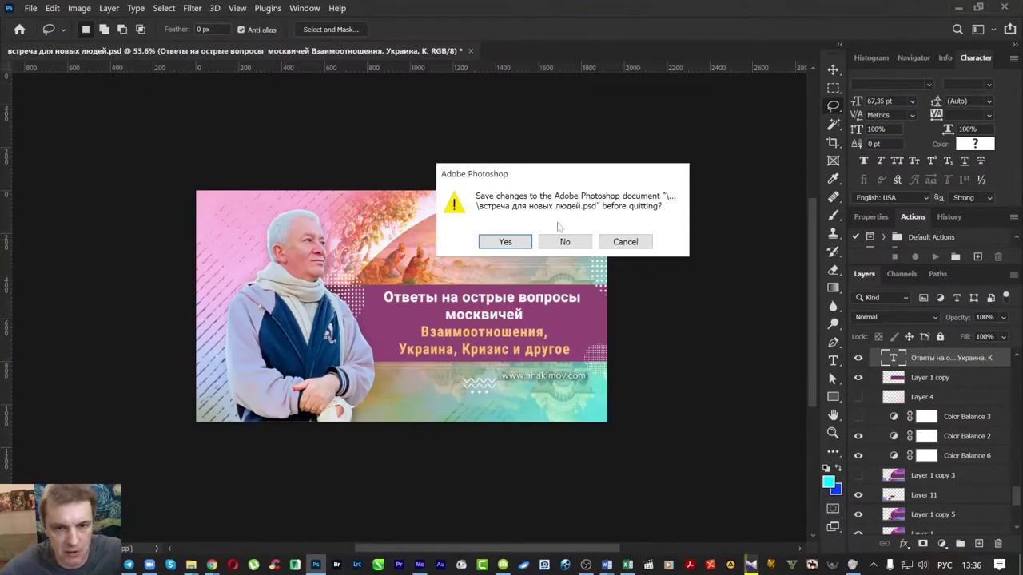
{"action": "left_click", "coordinate": [505, 241]}
{"action": "key", "text": "alt+Tab"}
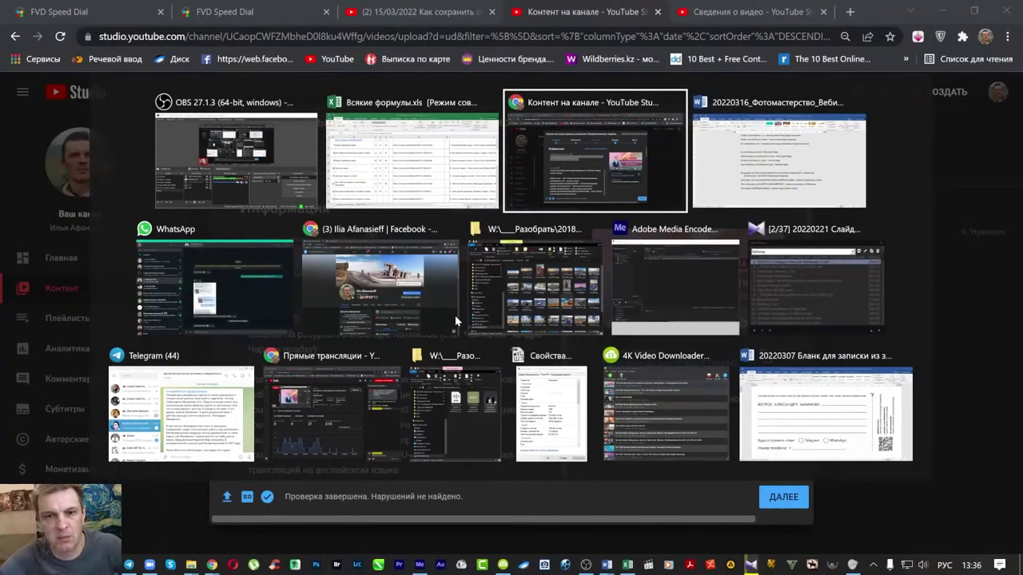
Step: Close the other video's details tab and return to the new upload's details dialog
{"action": "scroll", "coordinate": [408, 399], "scroll_direction": "down", "scroll_amount": 1}
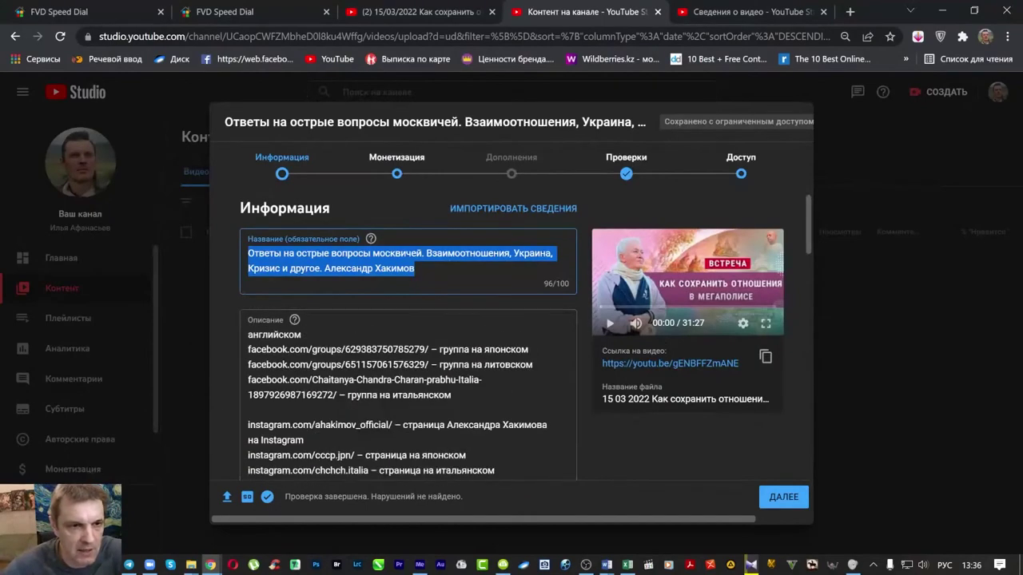
{"action": "left_click", "coordinate": [727, 8]}
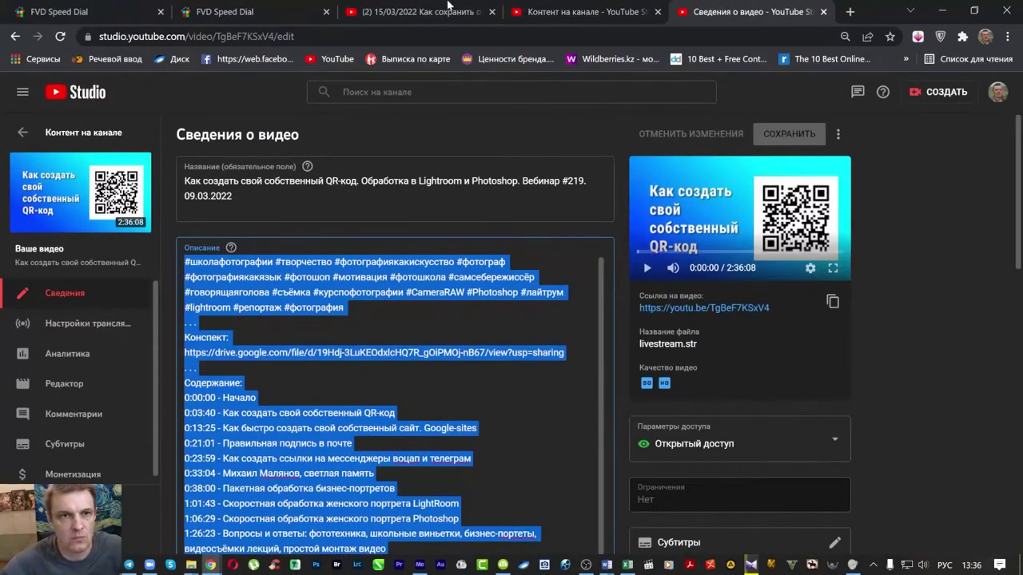
{"action": "left_click", "coordinate": [422, 8]}
{"action": "key", "text": "alt+Tab"}
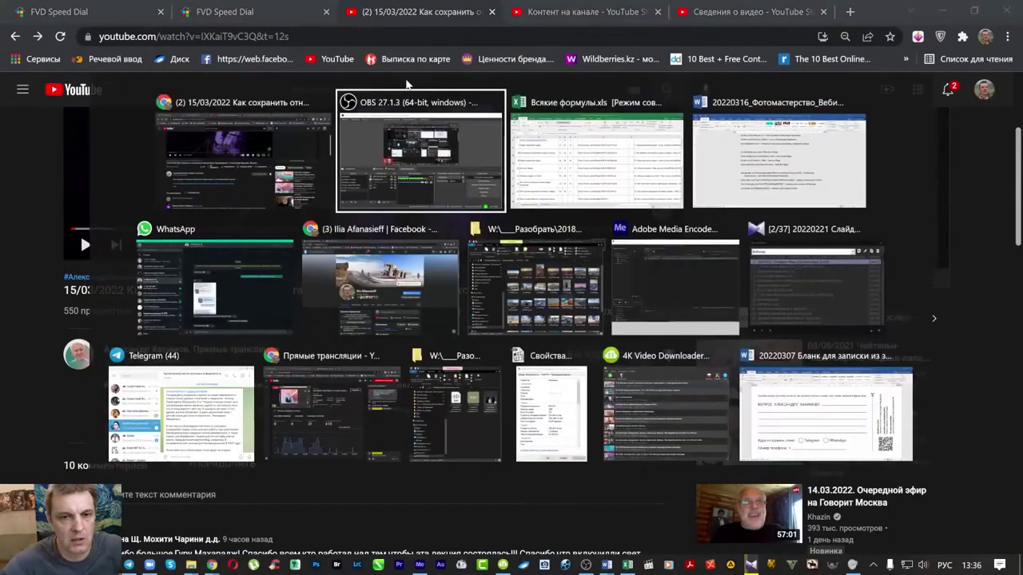
{"action": "key", "text": "Tab"}
{"action": "key", "text": "Tab"}
{"action": "key", "text": "Tab"}
{"action": "key", "text": "Tab"}
{"action": "key", "text": "Escape"}
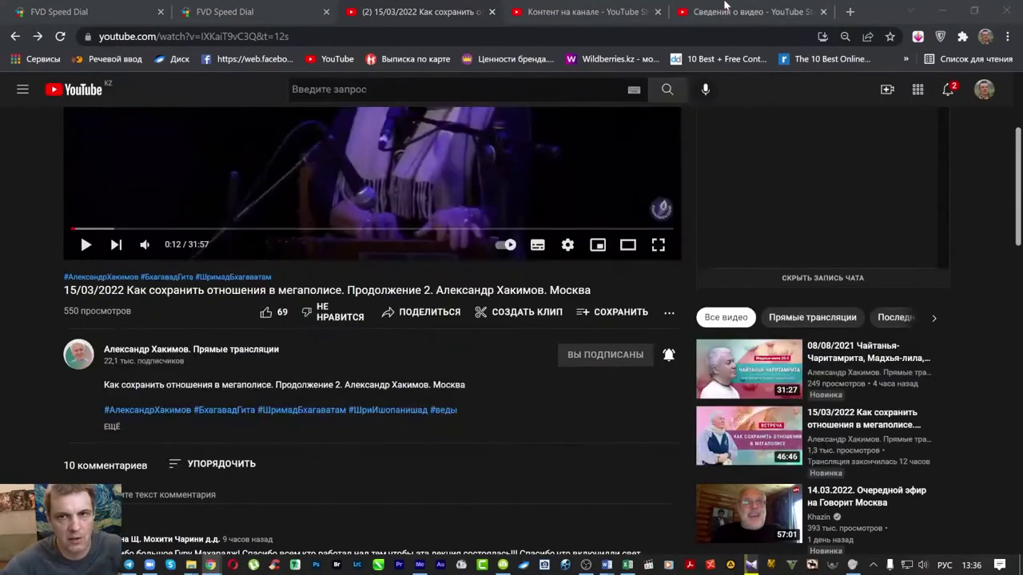
{"action": "left_click", "coordinate": [751, 11]}
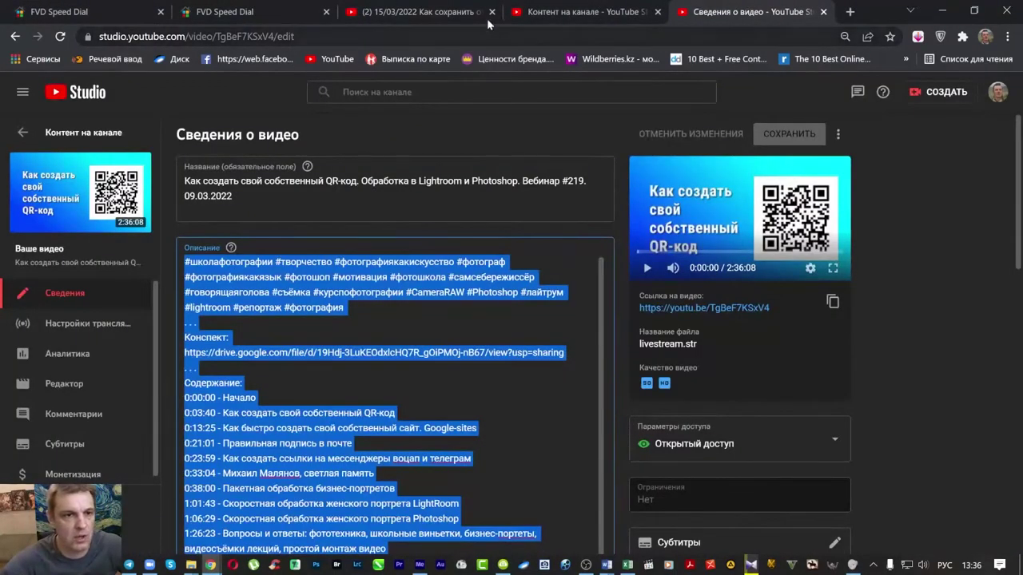
{"action": "key", "text": "ctrl+w"}
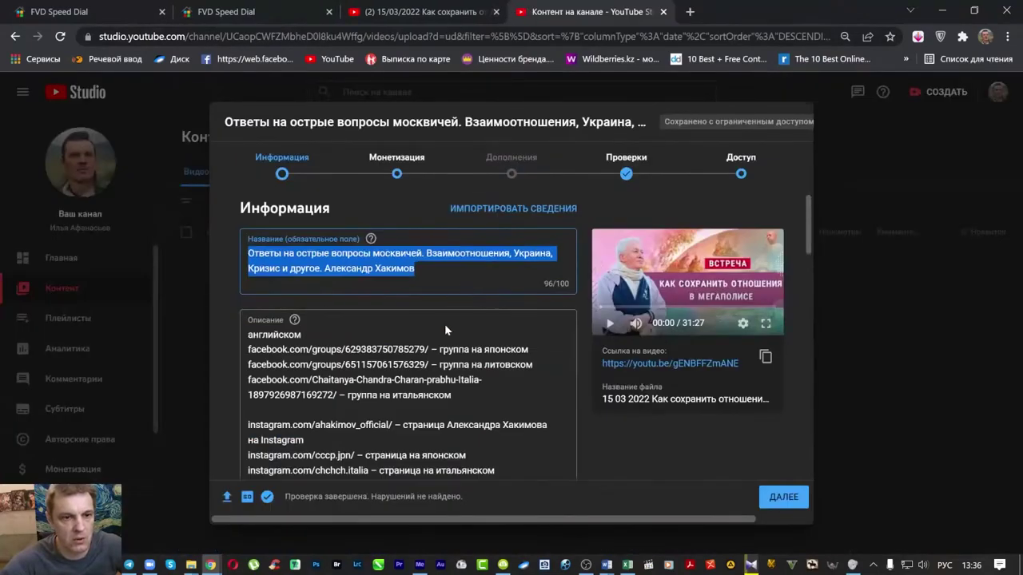
{"action": "scroll", "coordinate": [511, 335], "scroll_direction": "down", "scroll_amount": 5}
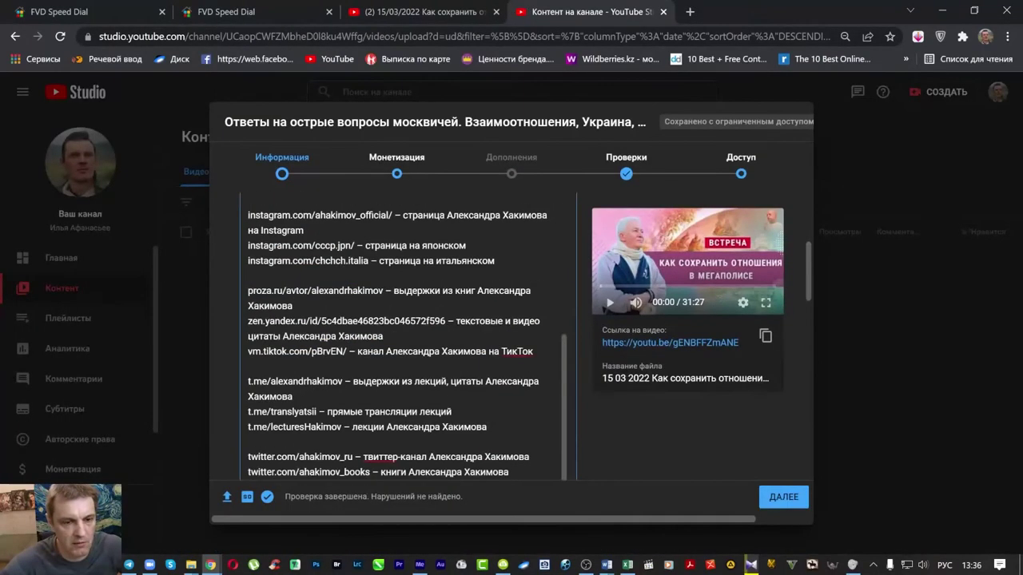
{"action": "scroll", "coordinate": [511, 336], "scroll_direction": "down", "scroll_amount": 5}
{"action": "scroll", "coordinate": [397, 344], "scroll_direction": "up", "scroll_amount": 2}
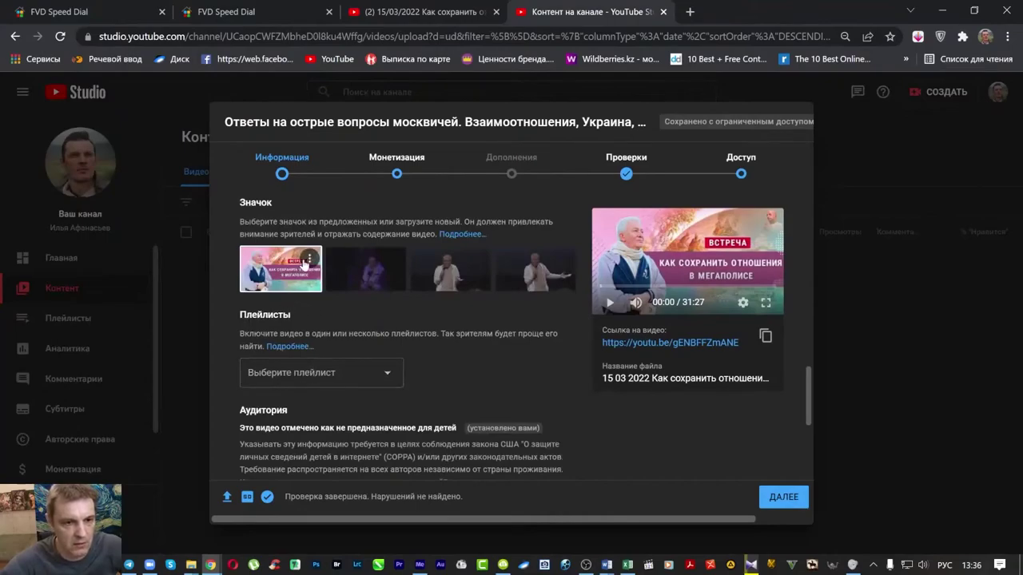
Step: Replace the current thumbnail with встреча-для-новых-людей.jpg
{"action": "left_click", "coordinate": [309, 261]}
{"action": "left_click", "coordinate": [293, 262]}
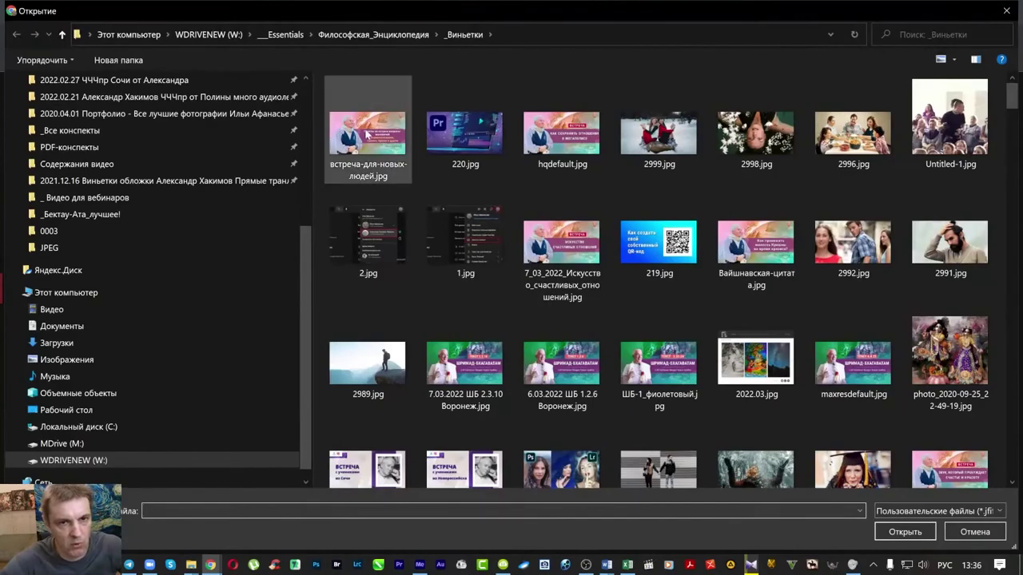
{"action": "double_click", "coordinate": [366, 134]}
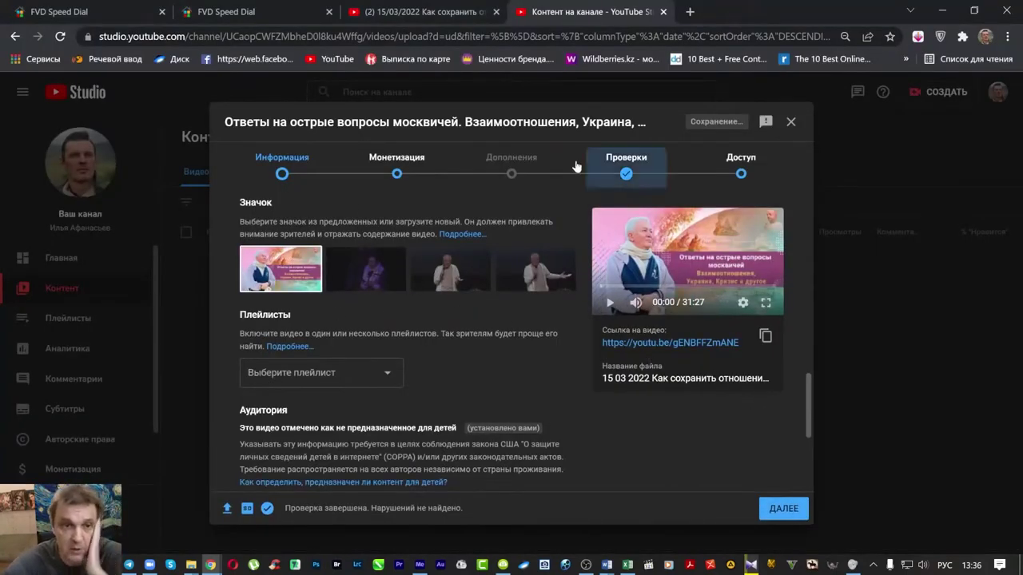
Step: Keep monetization off and advance through Дополнения and Проверки to the Доступ step
{"action": "left_click", "coordinate": [411, 169]}
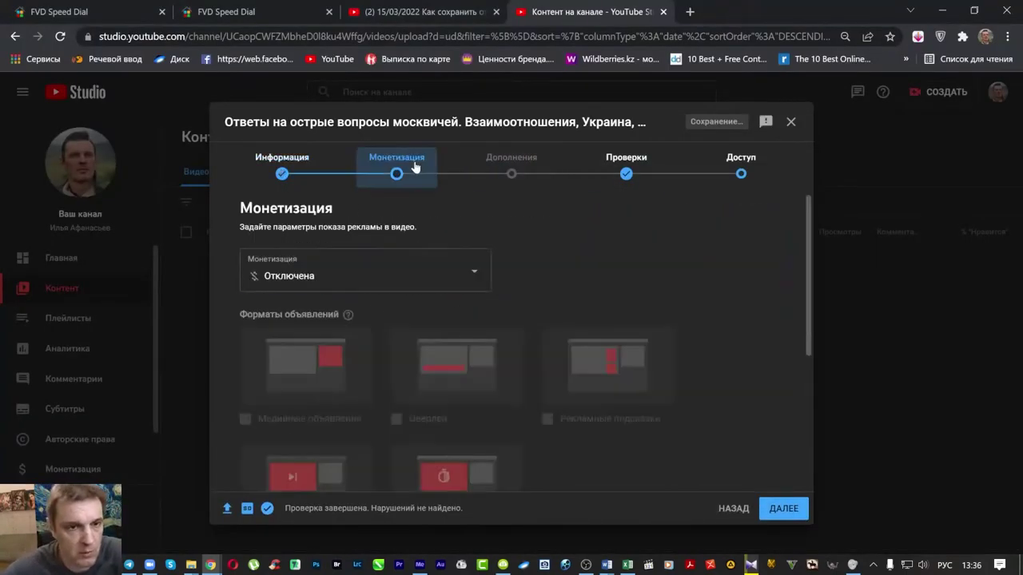
{"action": "left_click", "coordinate": [346, 280]}
{"action": "left_click", "coordinate": [422, 330]}
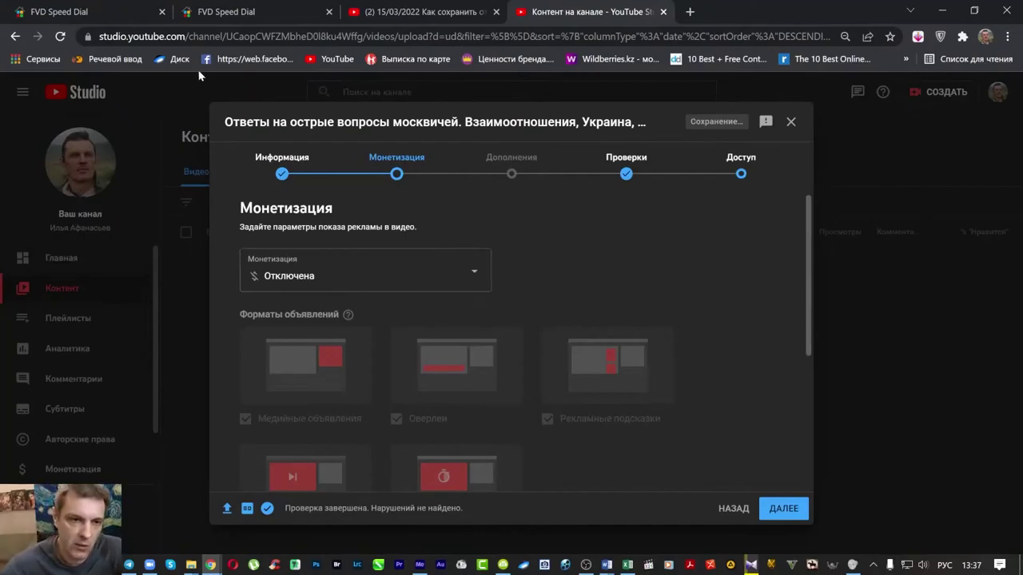
{"action": "left_click", "coordinate": [278, 168]}
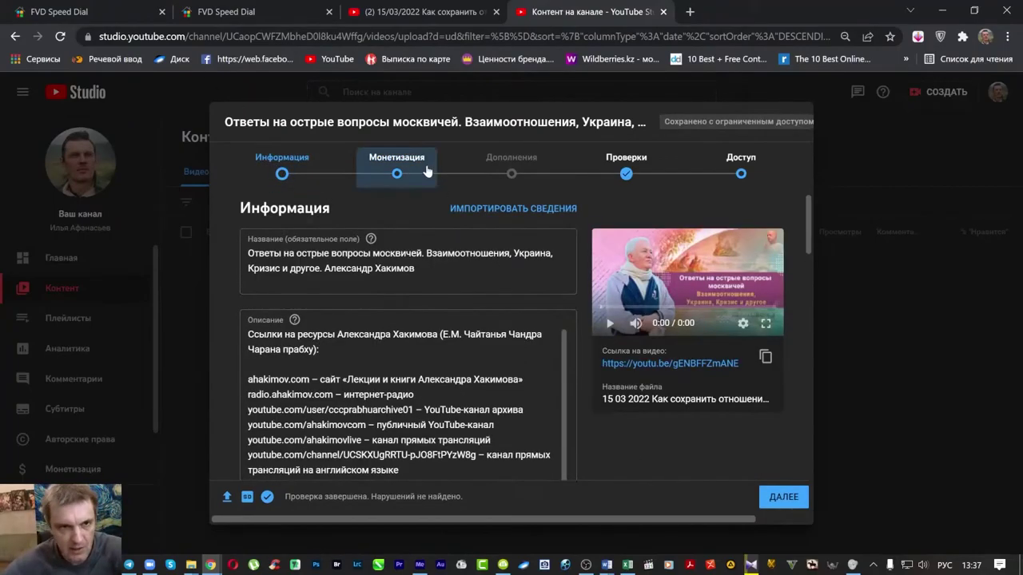
{"action": "left_click", "coordinate": [396, 170]}
{"action": "left_click", "coordinate": [503, 164]}
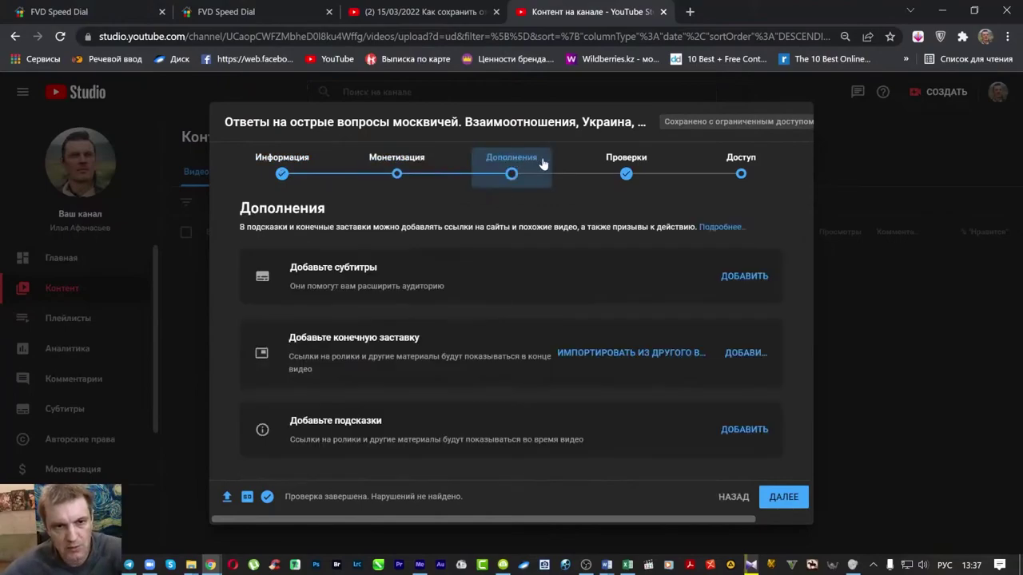
{"action": "left_click", "coordinate": [628, 161]}
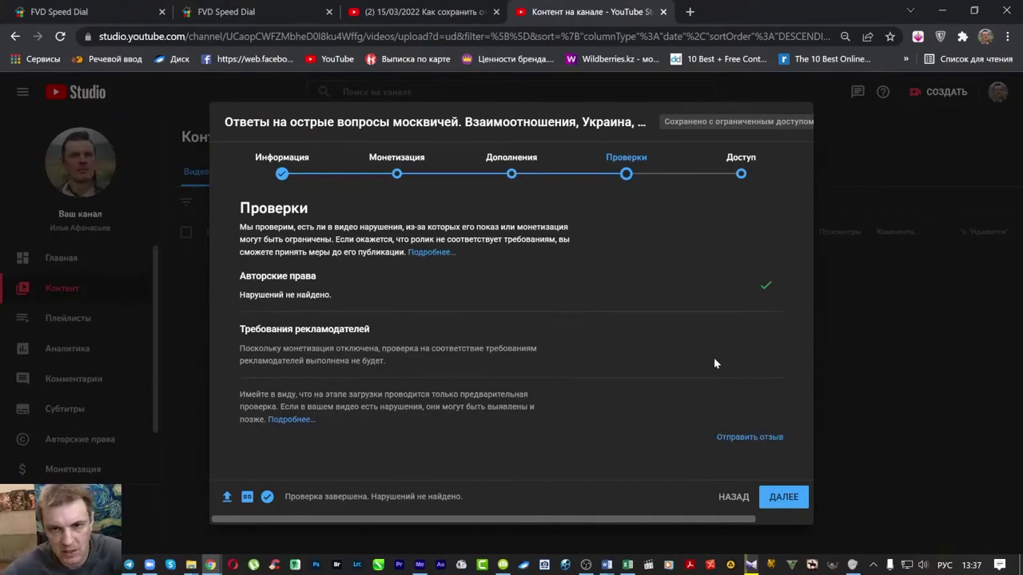
{"action": "left_click", "coordinate": [741, 163]}
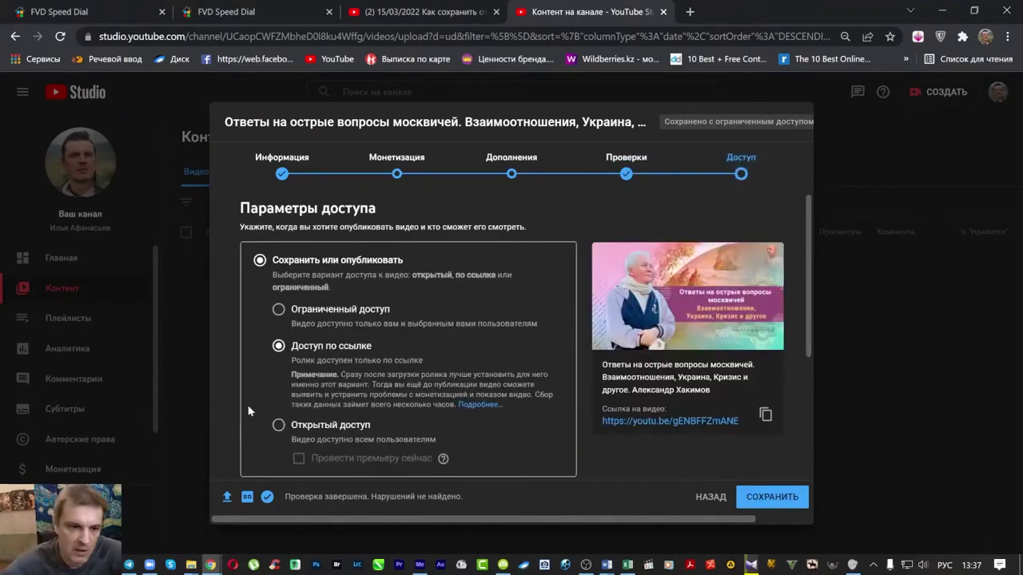
Step: Set visibility to Открытый доступ, copy the video link, and check today's date and time
{"action": "left_click", "coordinate": [295, 429]}
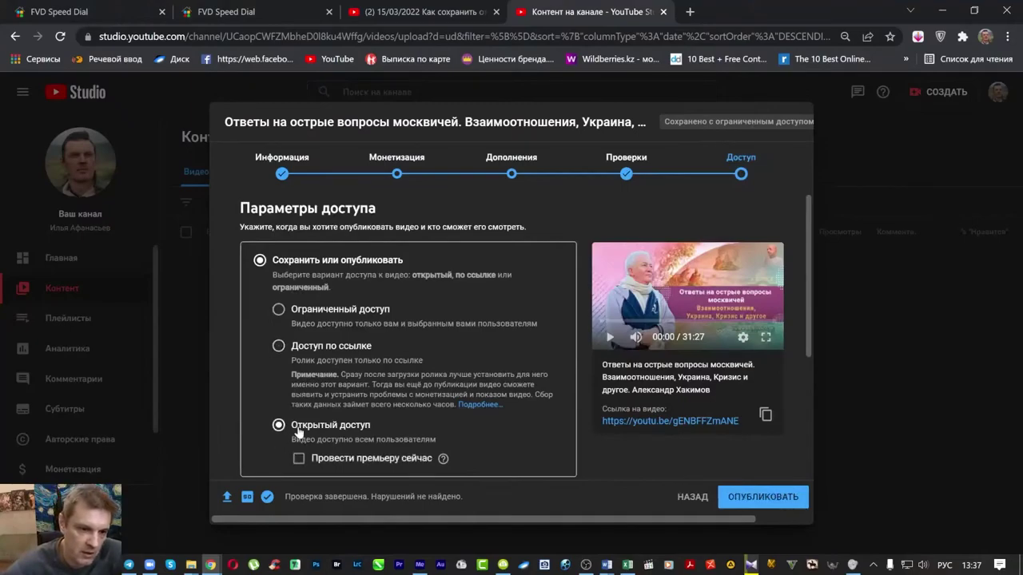
{"action": "left_click_drag", "start_coordinate": [809, 316], "coordinate": [809, 462]}
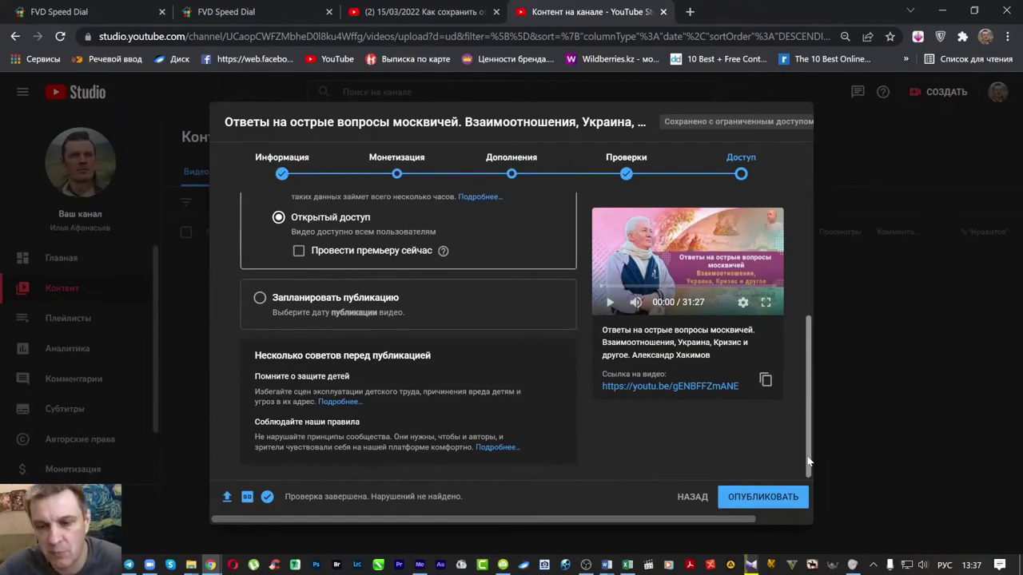
{"action": "left_click", "coordinate": [765, 379]}
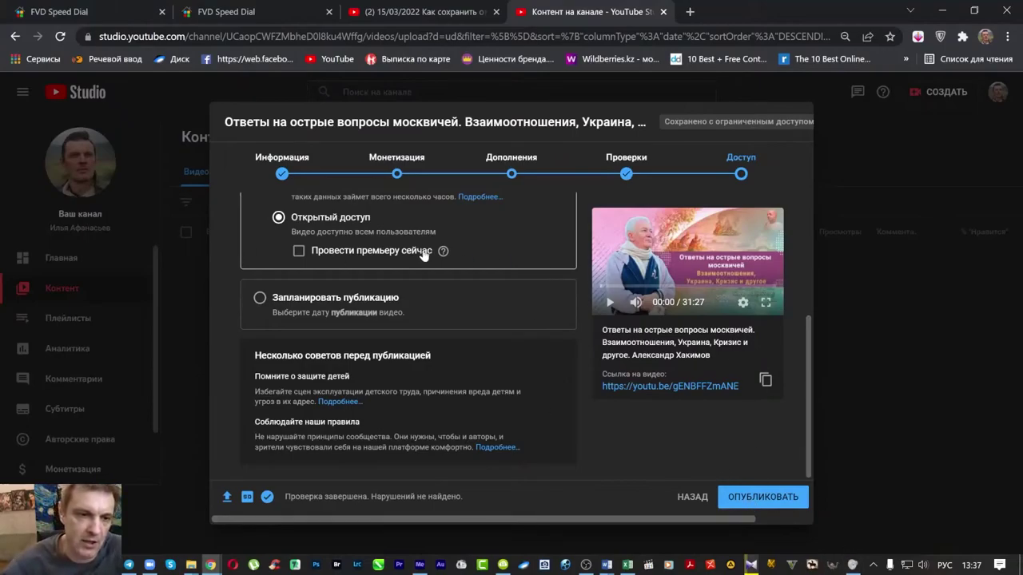
{"action": "left_click_drag", "start_coordinate": [807, 356], "coordinate": [808, 344]}
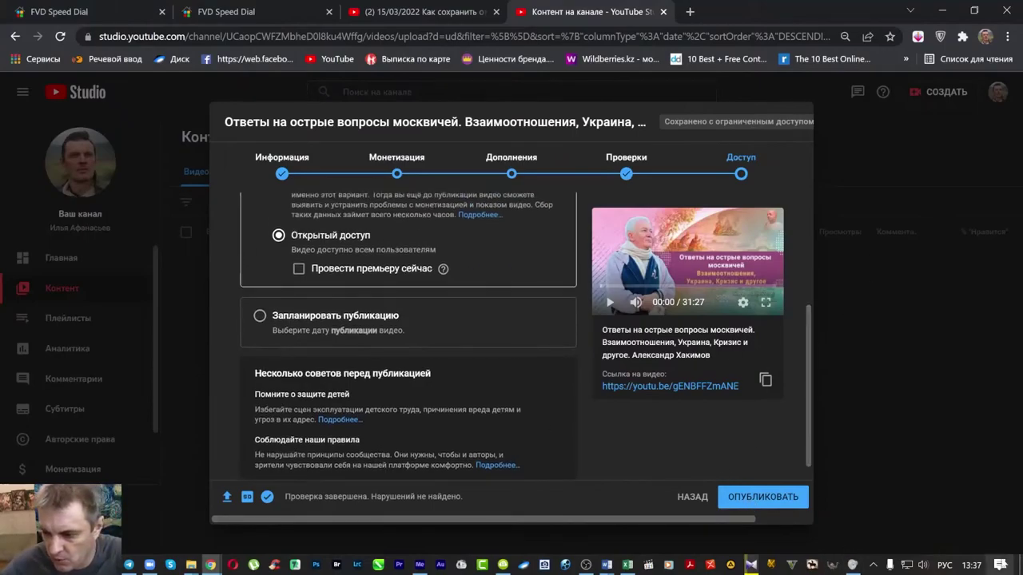
{"action": "left_click", "coordinate": [971, 565]}
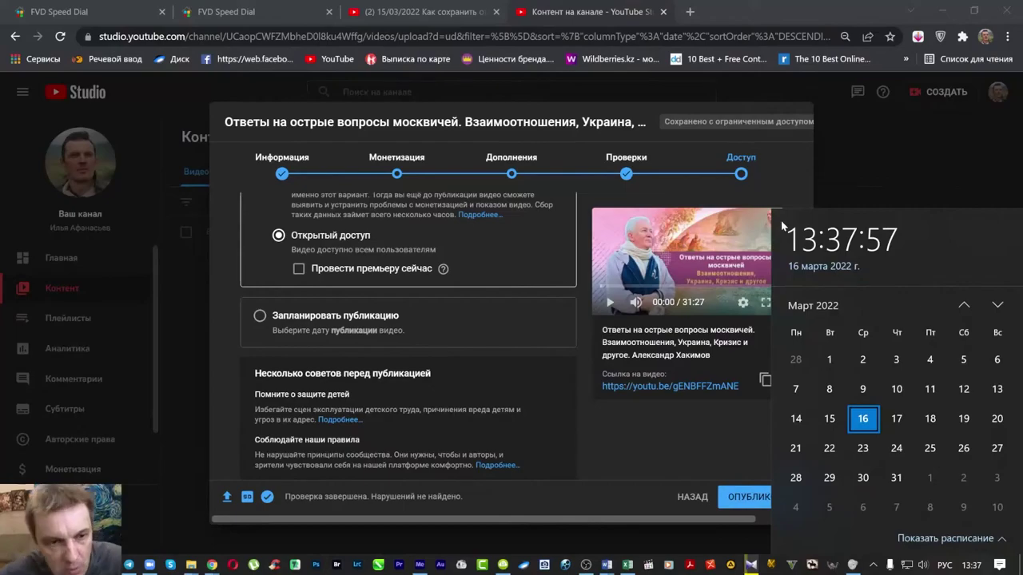
Step: Schedule publication for 16 March at 14:30 with the first listed time zone
{"action": "left_click", "coordinate": [605, 444]}
{"action": "left_click", "coordinate": [310, 323]}
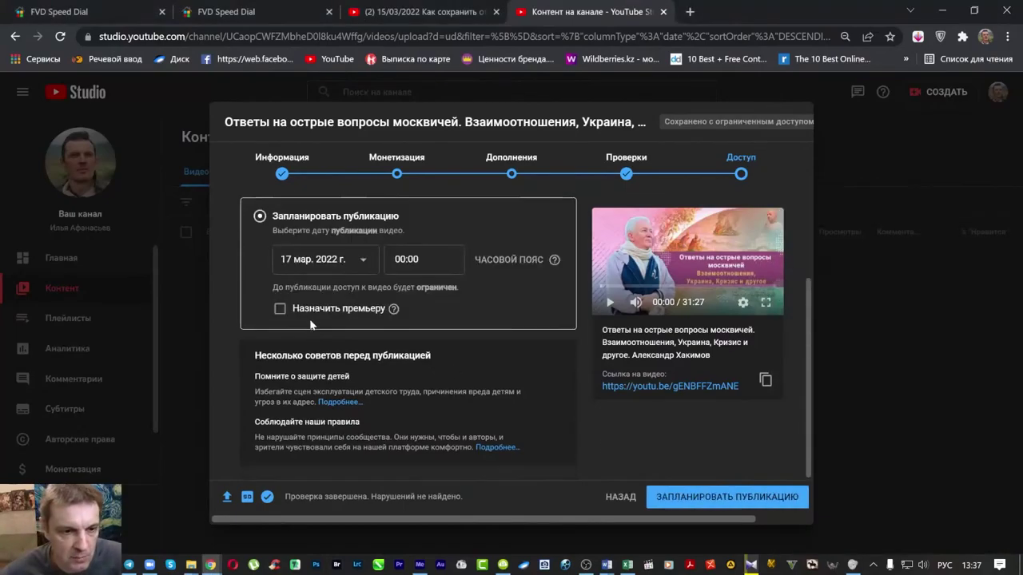
{"action": "left_click", "coordinate": [356, 259]}
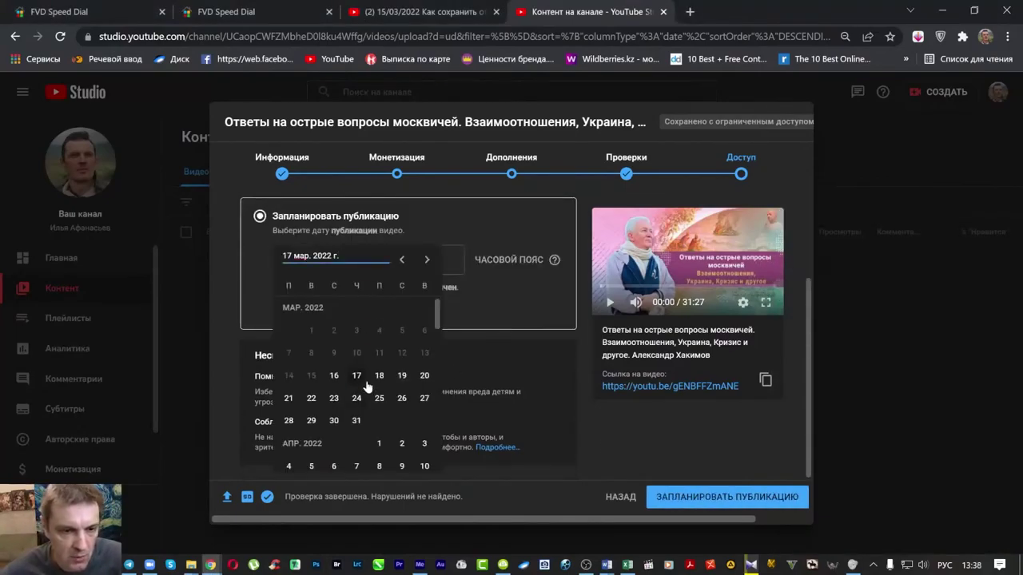
{"action": "left_click", "coordinate": [334, 375]}
{"action": "left_click", "coordinate": [490, 268]}
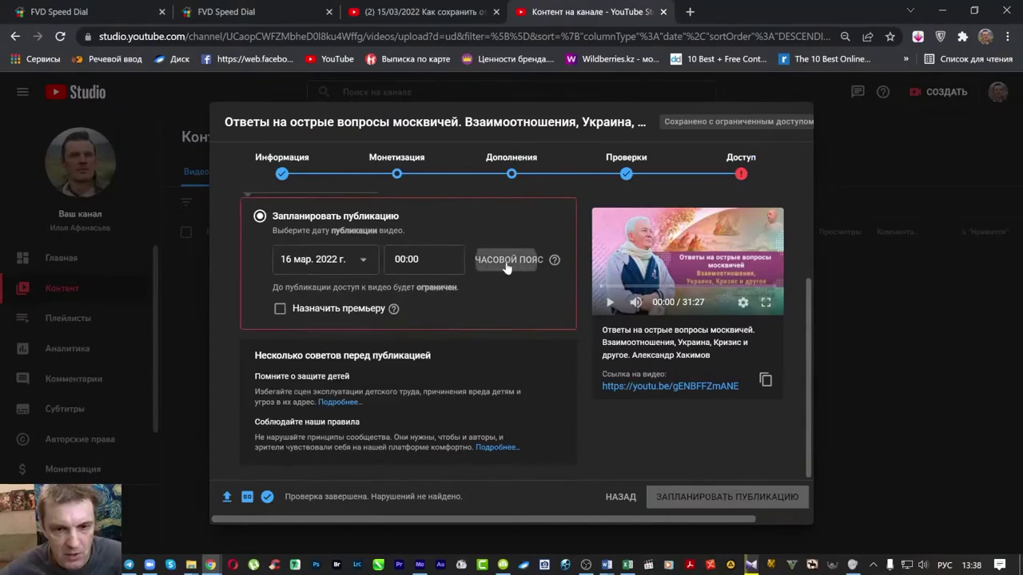
{"action": "left_click", "coordinate": [465, 264]}
{"action": "left_click", "coordinate": [424, 259]}
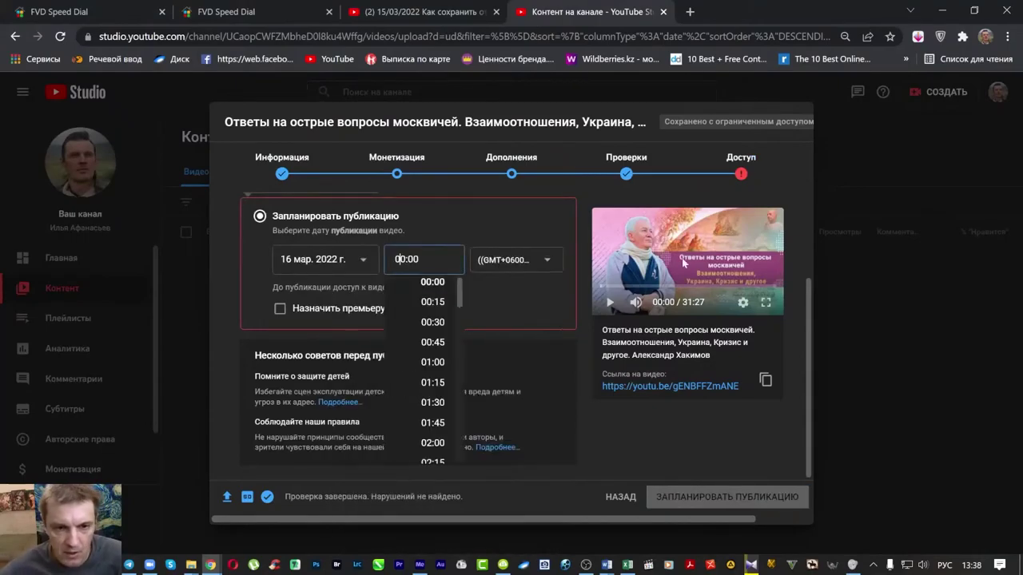
{"action": "type", "text": "14:30"}
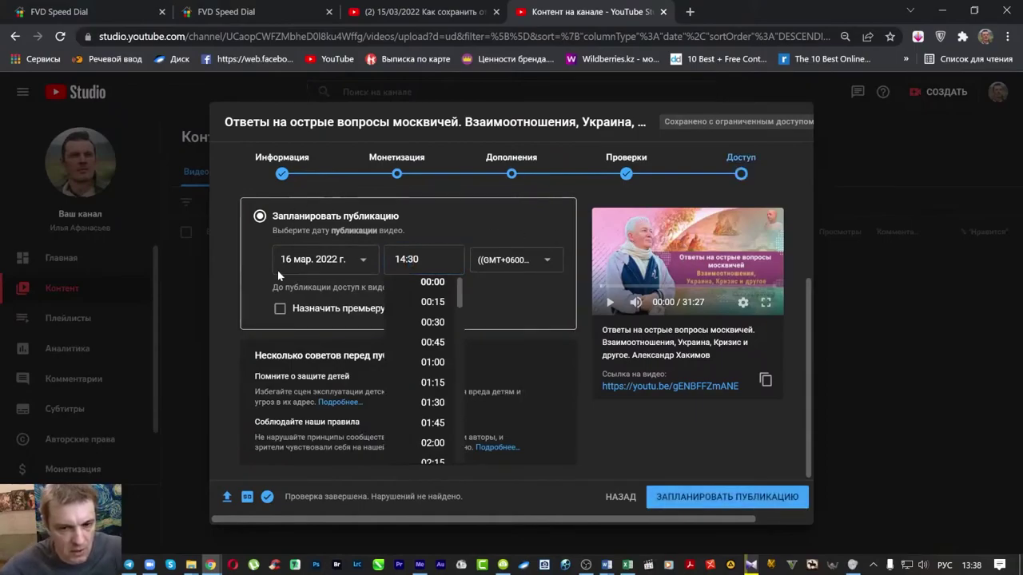
{"action": "left_click", "coordinate": [281, 308]}
Step: Make the scheduled release a premiere, confirm it, and close the confirmation
{"action": "left_click", "coordinate": [280, 309]}
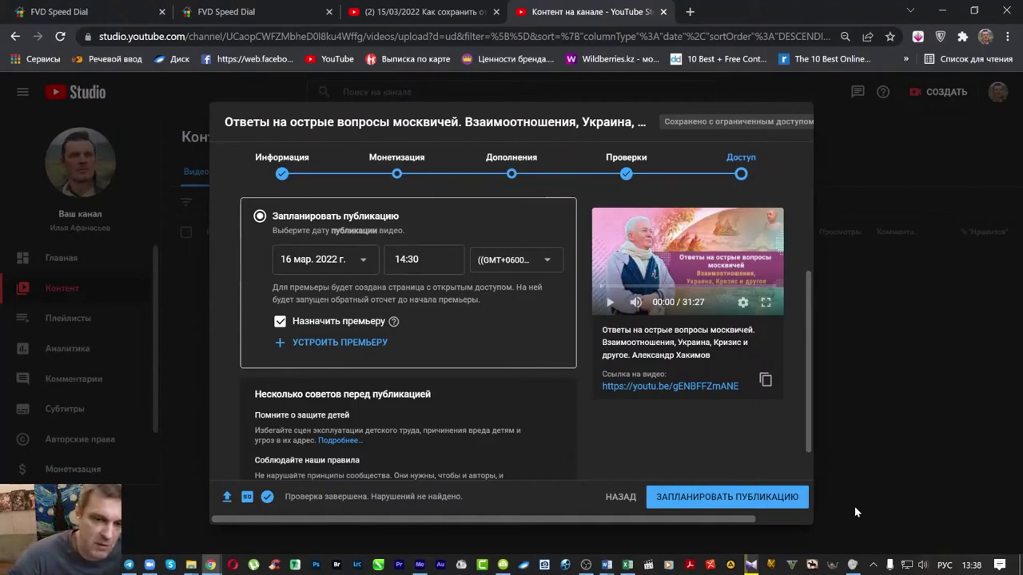
{"action": "left_click", "coordinate": [705, 505]}
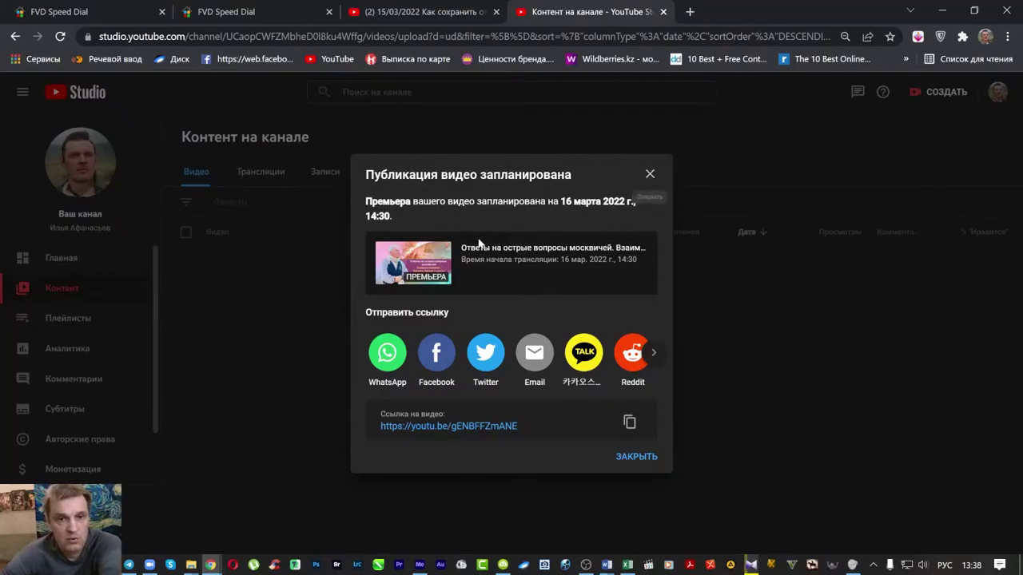
{"action": "left_click", "coordinate": [649, 174]}
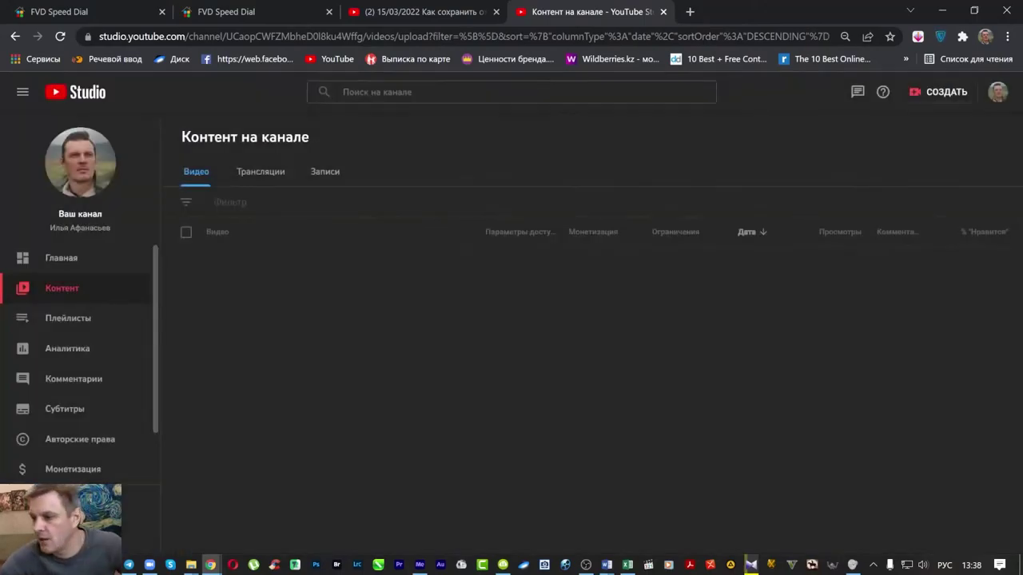
{"action": "key", "text": "alt+Tab"}
{"action": "key", "text": "alt+Tab"}
{"action": "key", "text": "alt+Tab"}
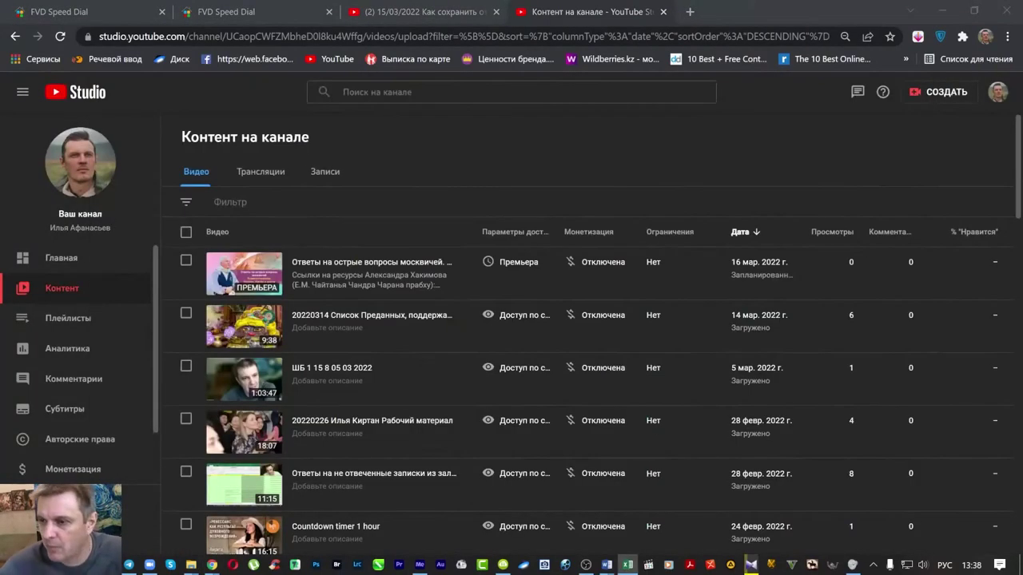